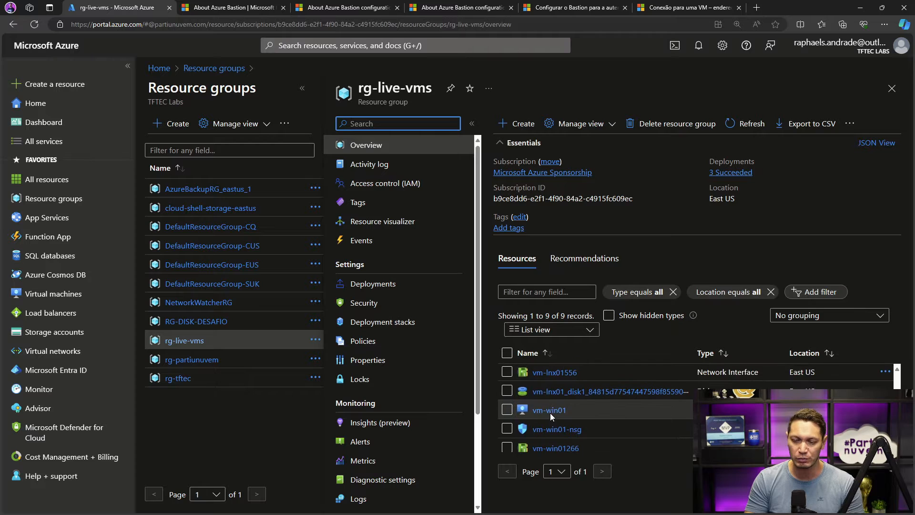
- Open the vm-win01 virtual machine from the rg-live-vms resource group and check its public IP address field
scroll(550, 413, up, 2)
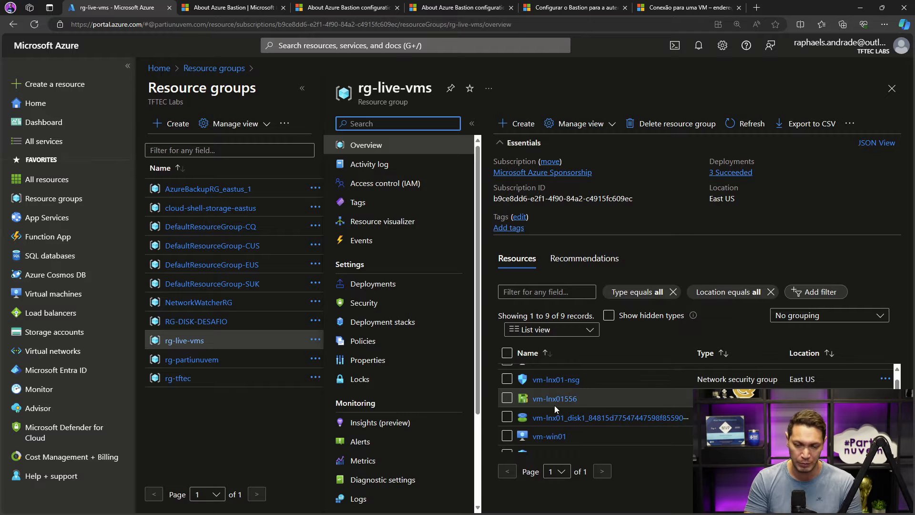
scroll(554, 405, down, 1)
click(552, 420)
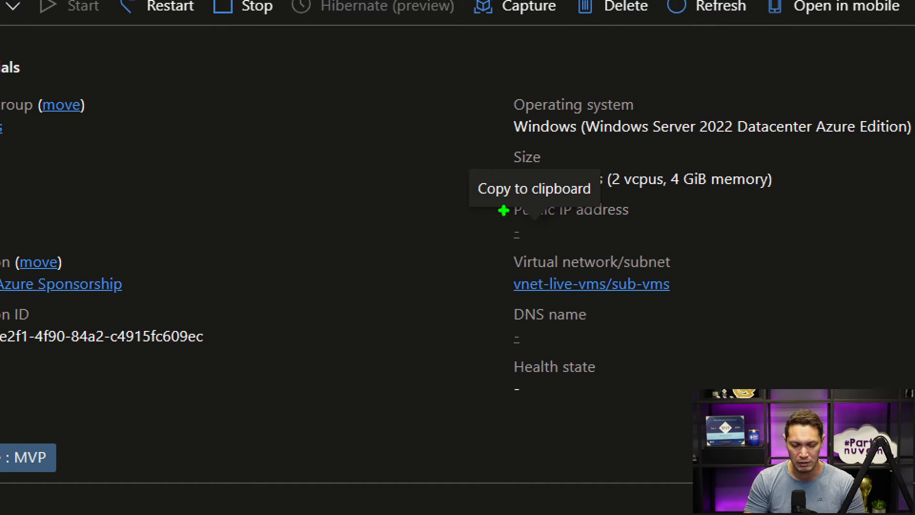
drag(504, 211, 668, 223)
drag(512, 242, 666, 190)
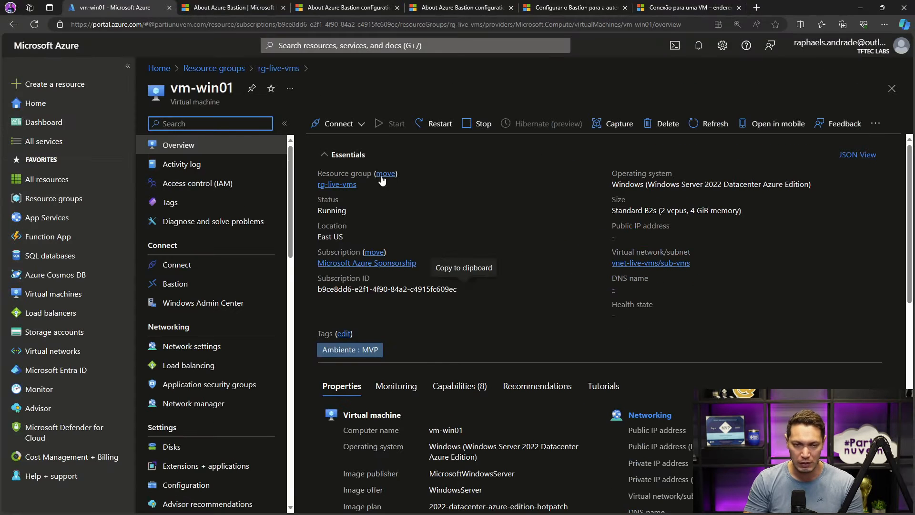
- Return to rg-live-vms, open the vm-lnx01 virtual machine and check its size and public IP address fields
click(274, 70)
scroll(546, 410, down, 2)
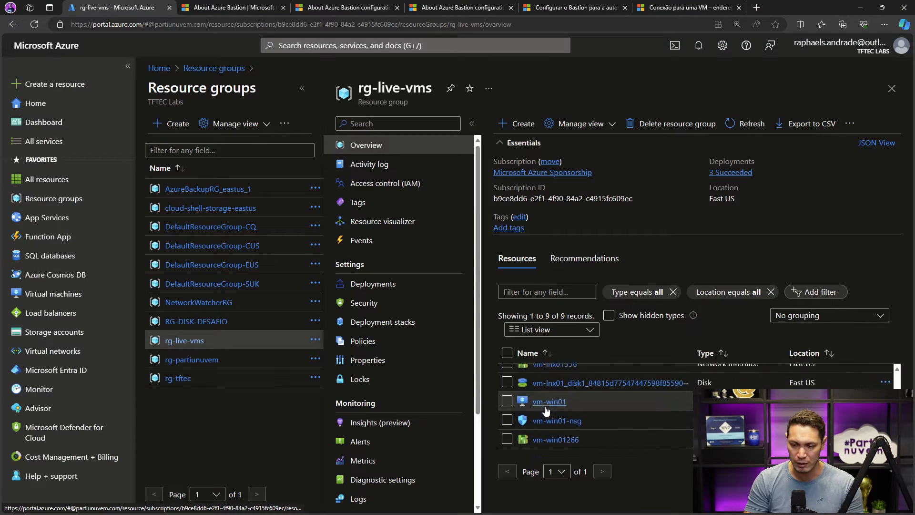
scroll(546, 410, up, 3)
scroll(544, 376, up, 1)
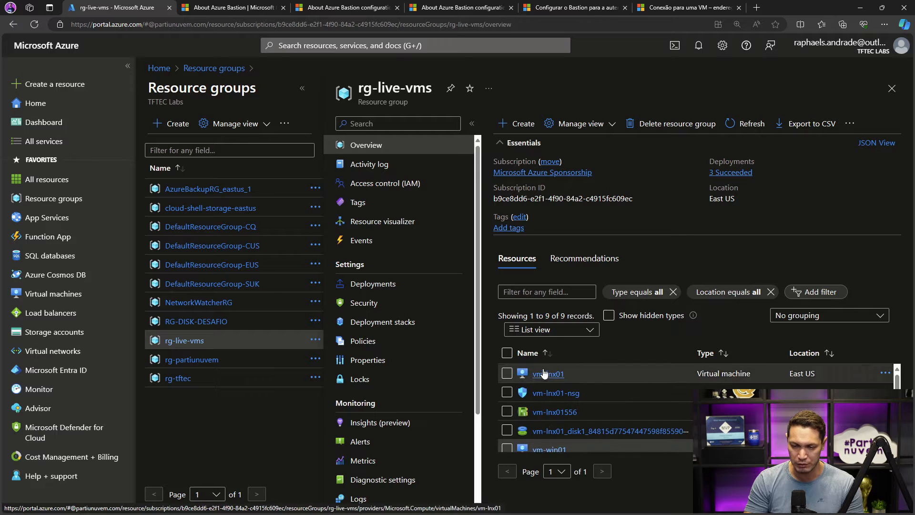
click(543, 375)
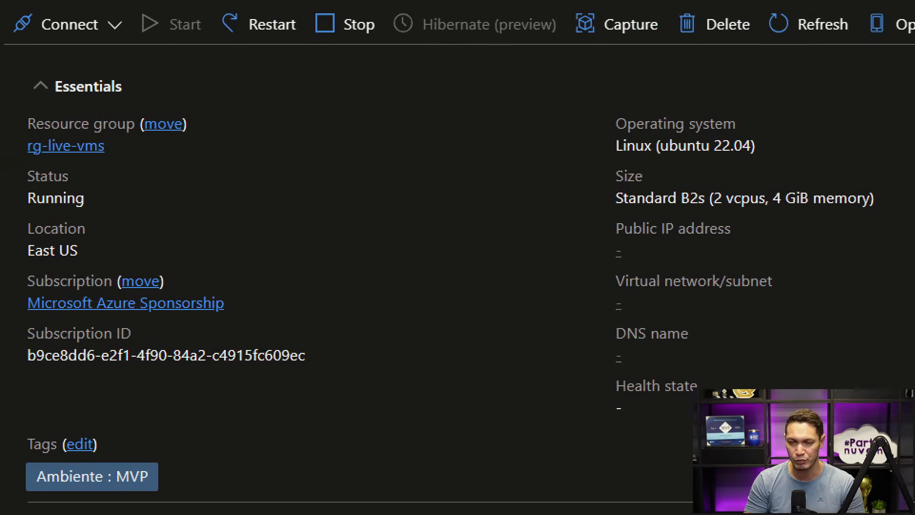
drag(423, 198, 724, 262)
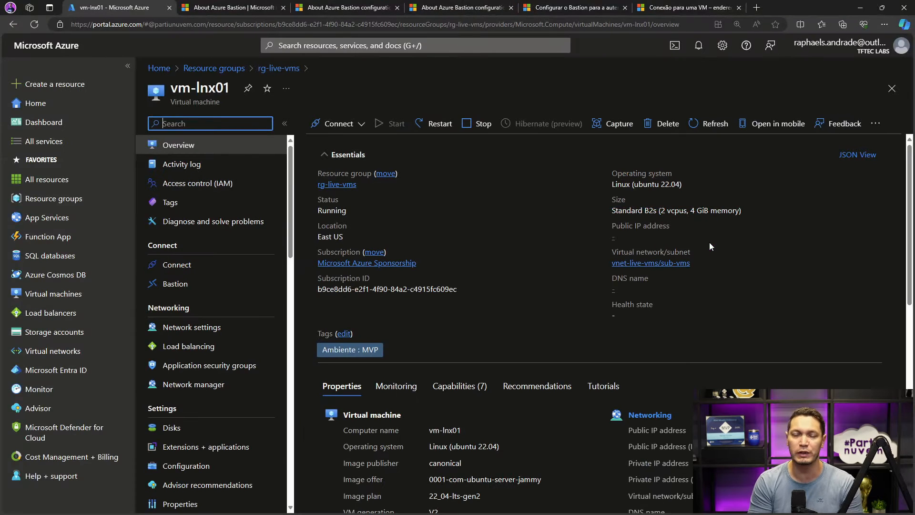
key(ctrl+plus)
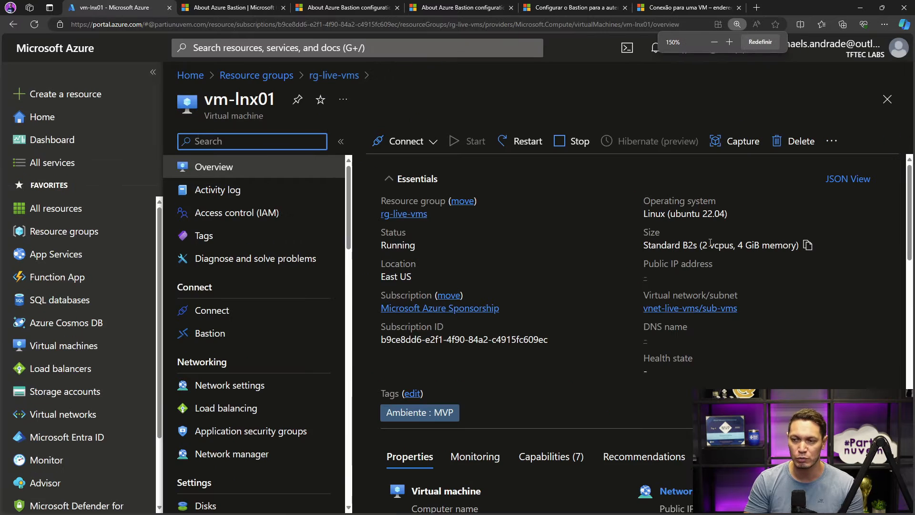
key(ctrl+minus)
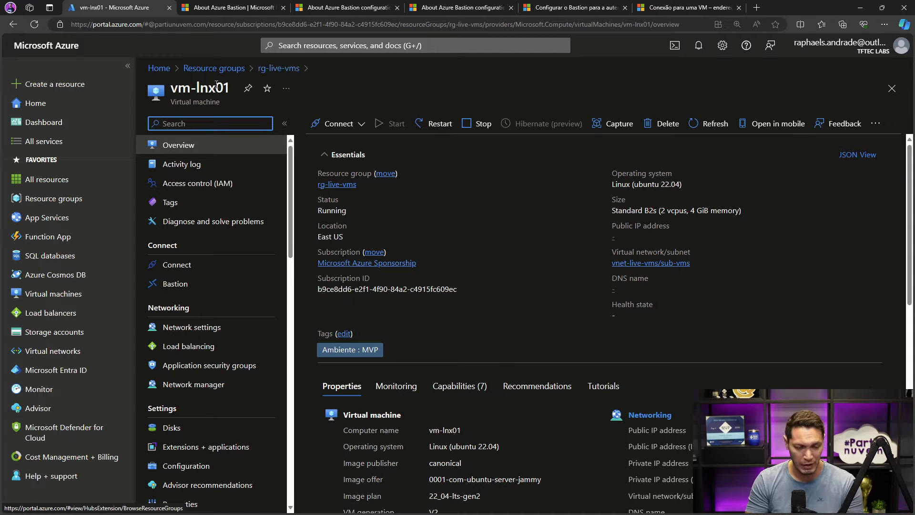
- Start a new resource group and name it rg-live-bastion
click(45, 198)
click(187, 125)
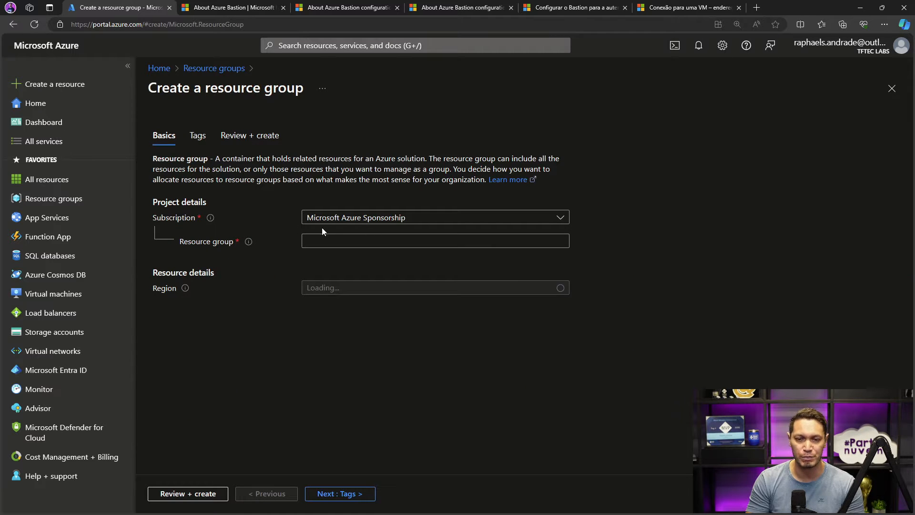
click(333, 241)
text(rg-l)
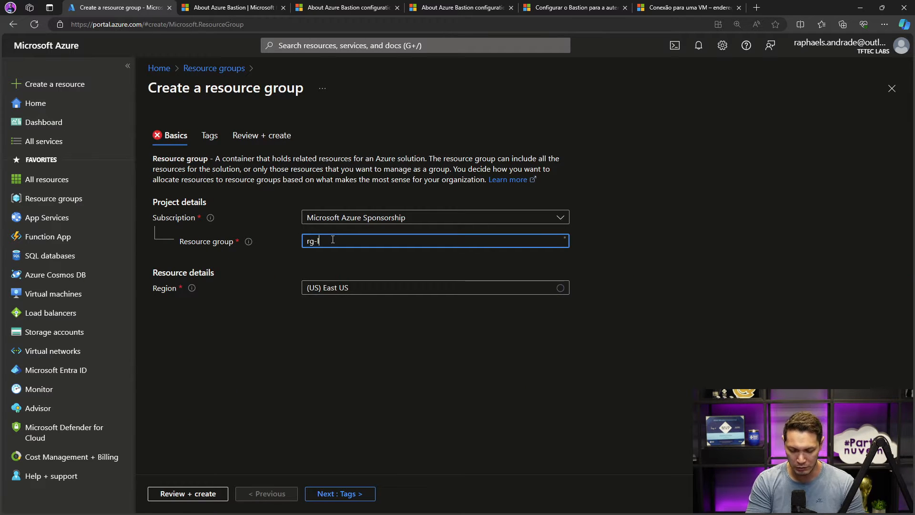
text(ive-bastion)
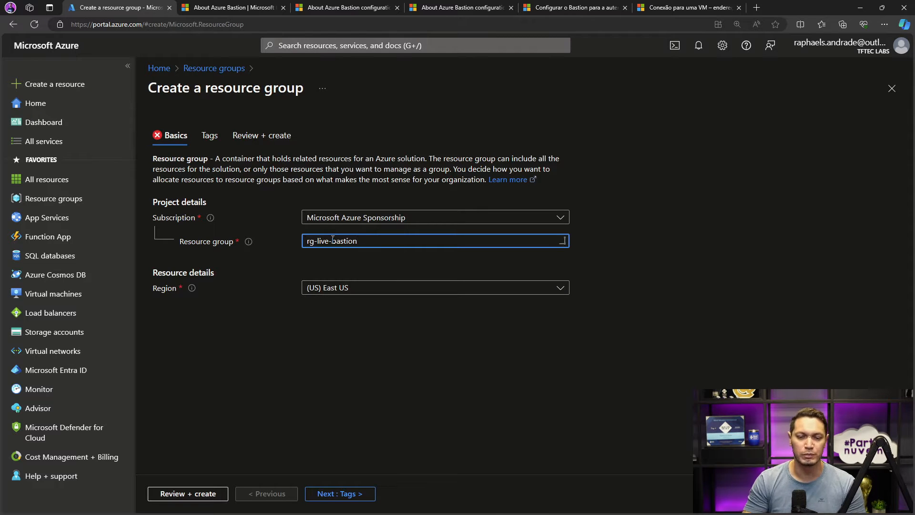
- Set the resource group's region to (US) Central US, then review and create it
click(340, 289)
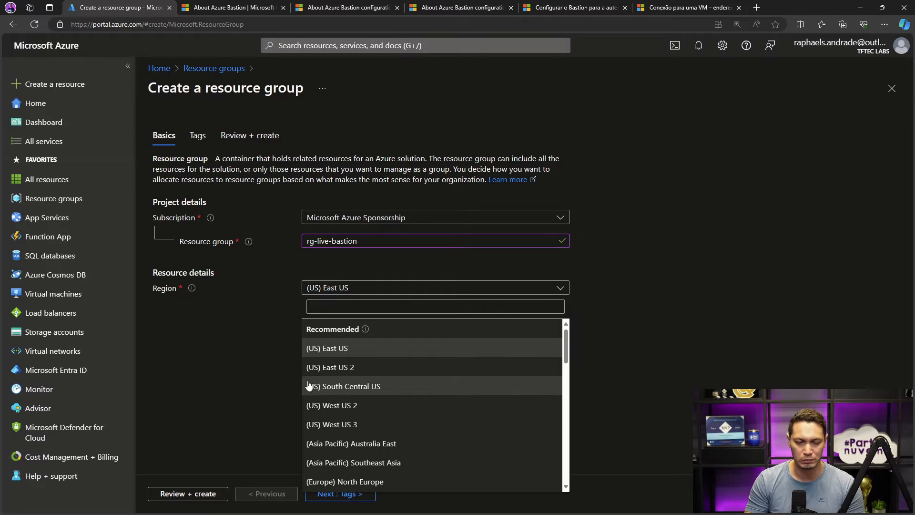
click(345, 305)
click(357, 289)
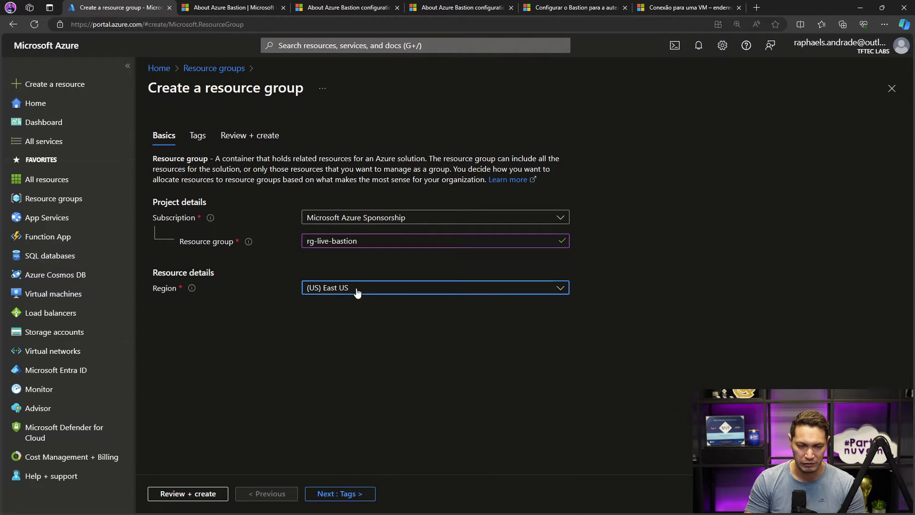
click(356, 290)
text(centra)
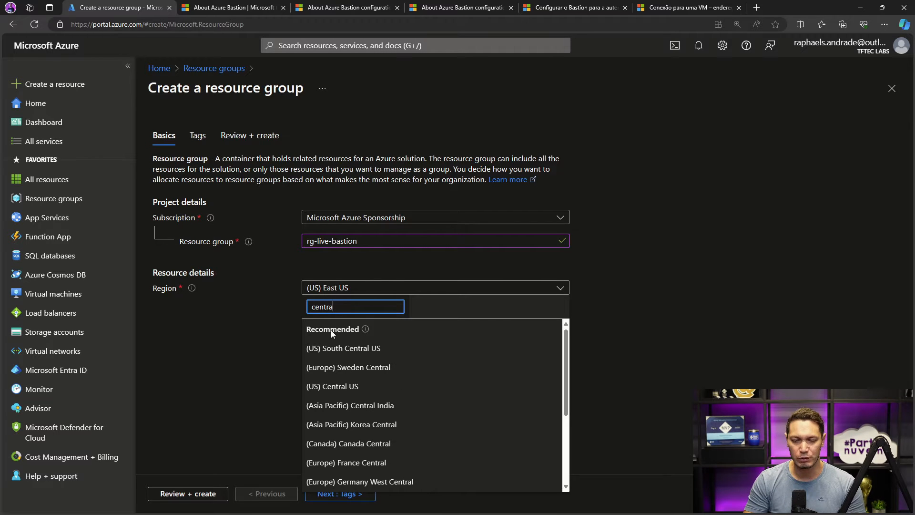
click(329, 386)
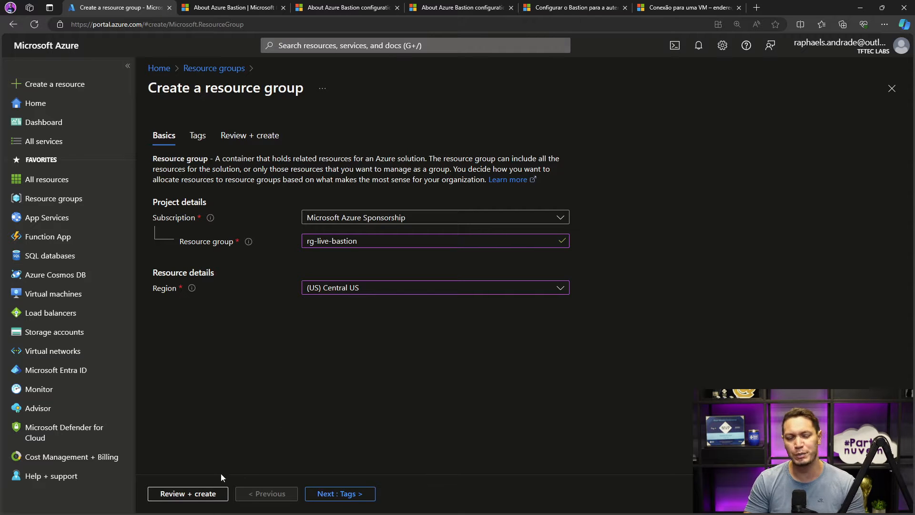
click(211, 495)
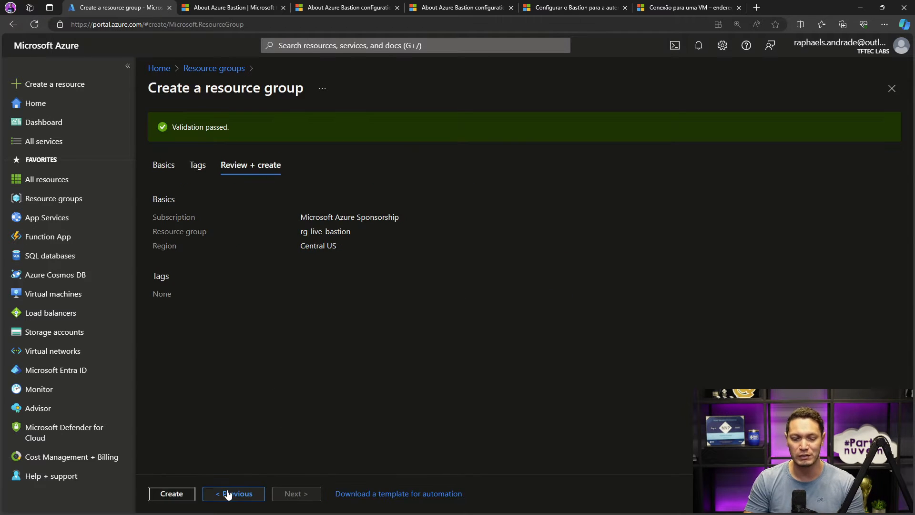
click(189, 495)
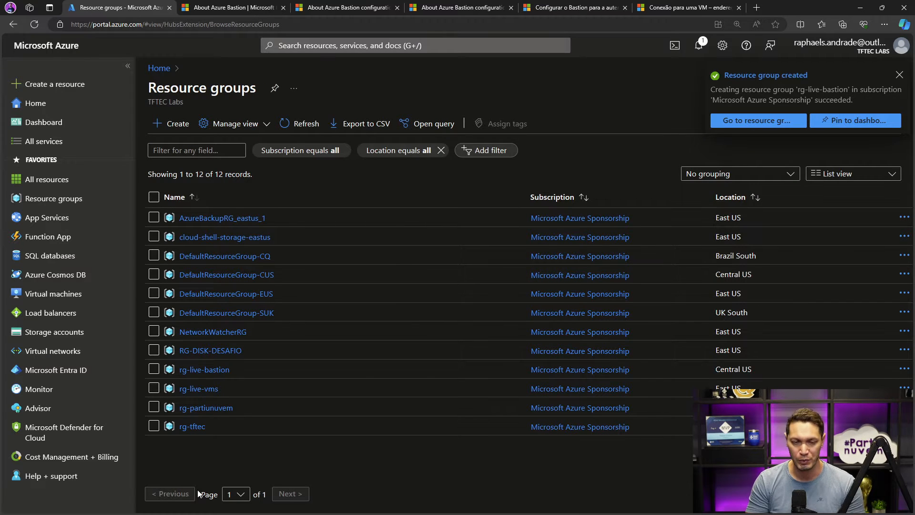
- Start a new virtual network in the rg-live-bastion resource group and name it vnet-bastion
click(34, 357)
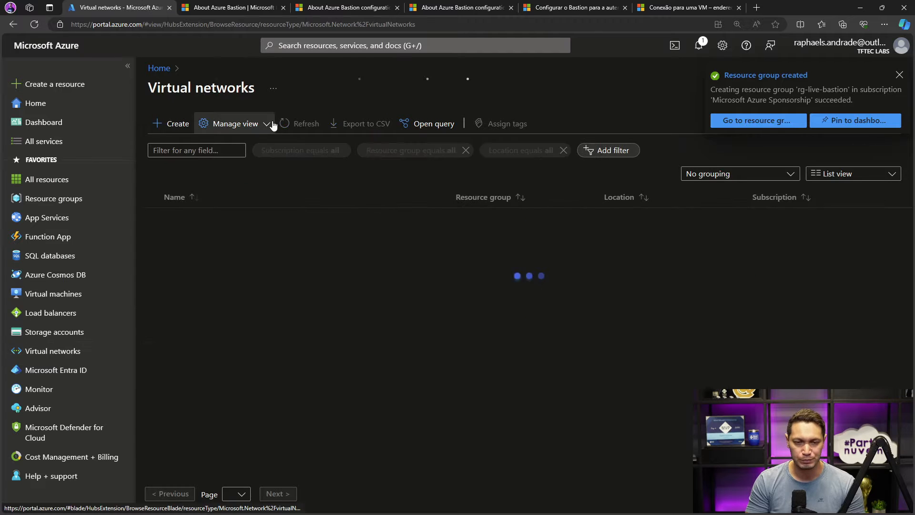
click(184, 123)
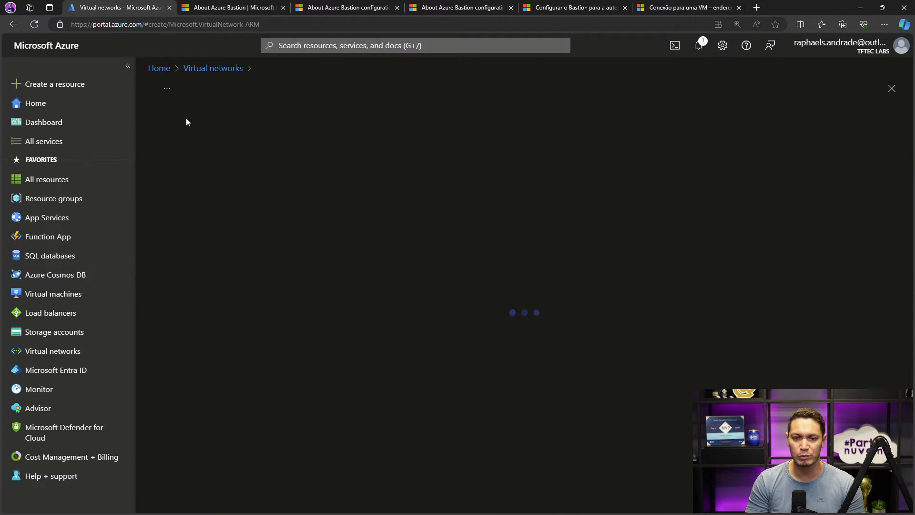
click(374, 320)
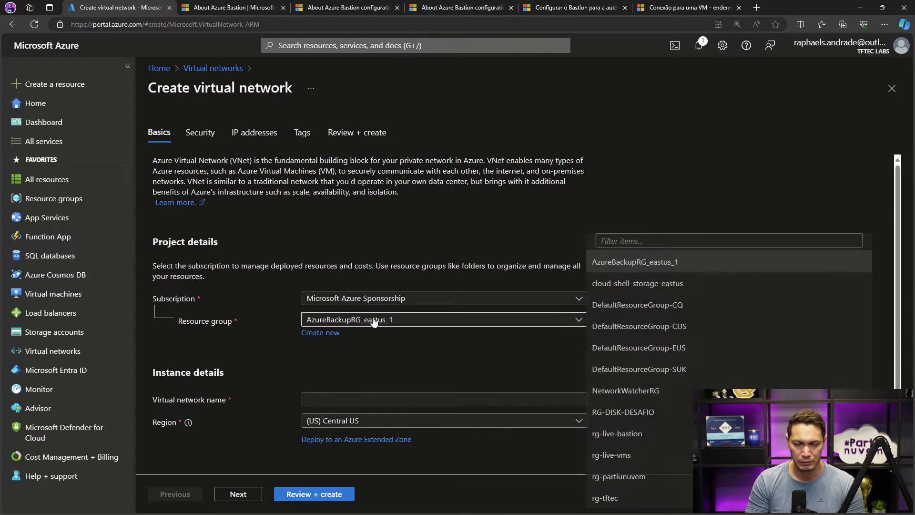
click(617, 433)
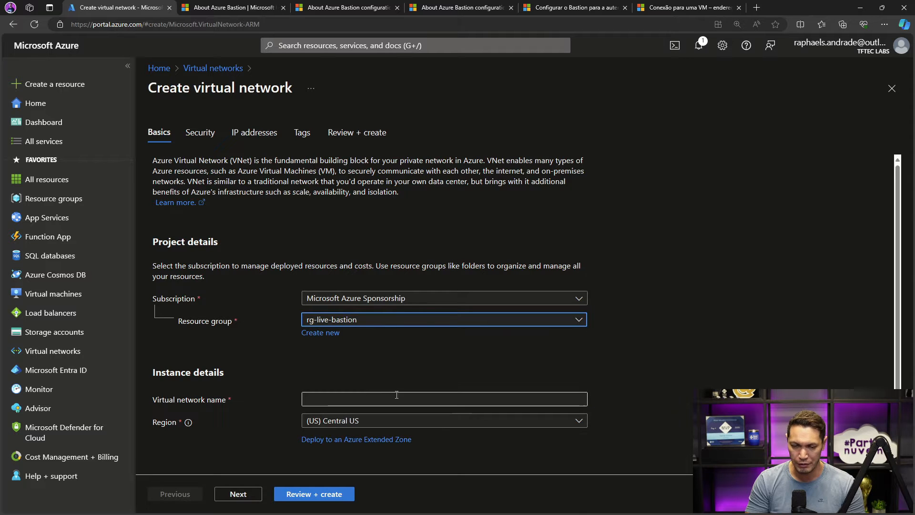
click(396, 395)
text(vnet)
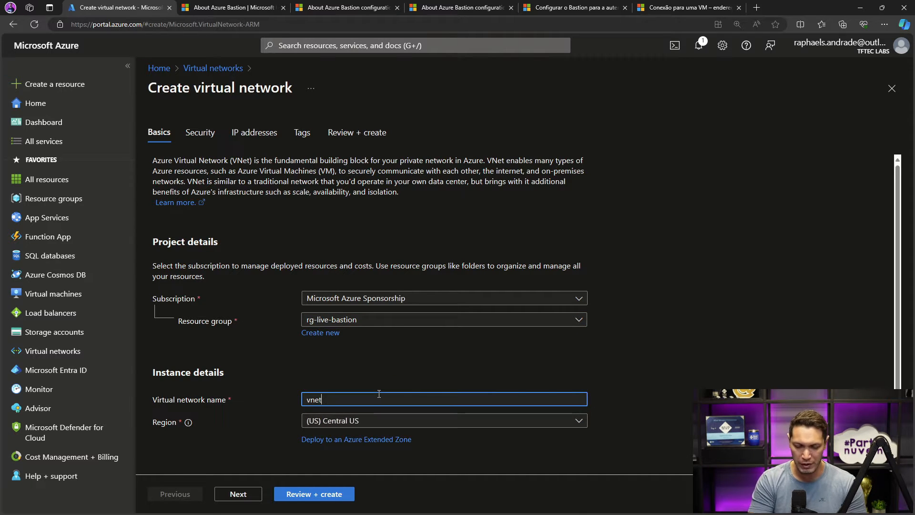
text(-bastion)
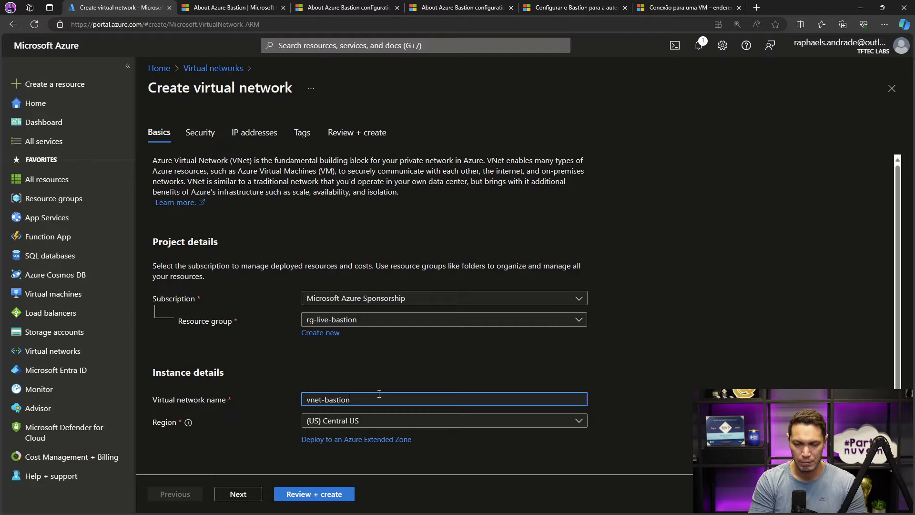
scroll(381, 369, down, 1)
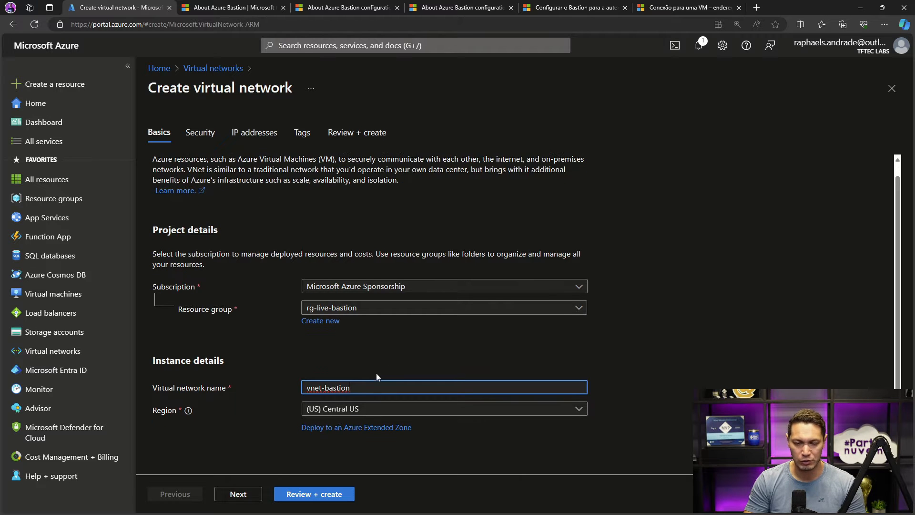
- Keep the security options at their defaults and set the virtual network's IPv4 address space to 10.200.0.0/16
click(249, 494)
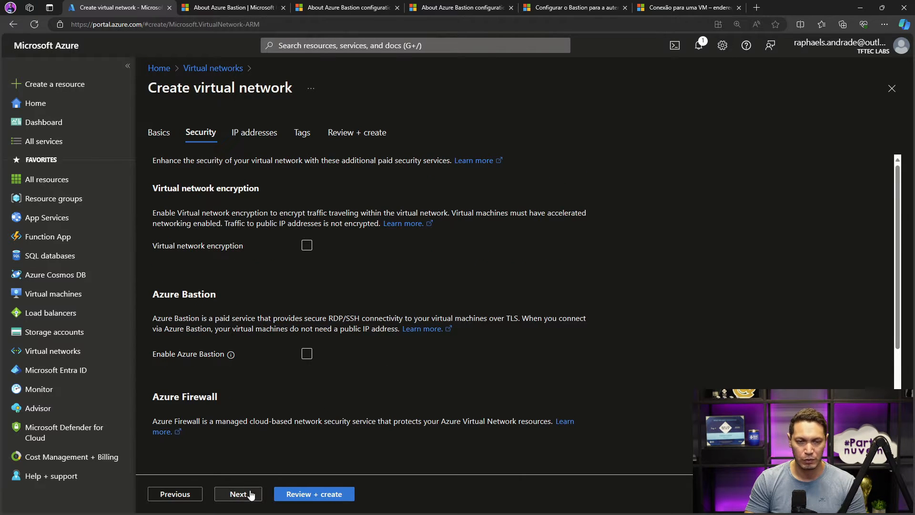
click(239, 494)
click(189, 278)
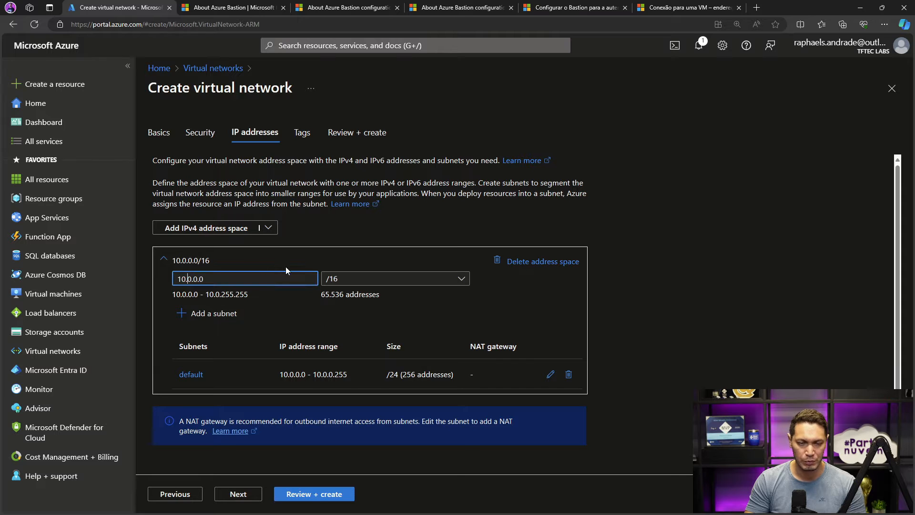
key(BackSpace)
text(200)
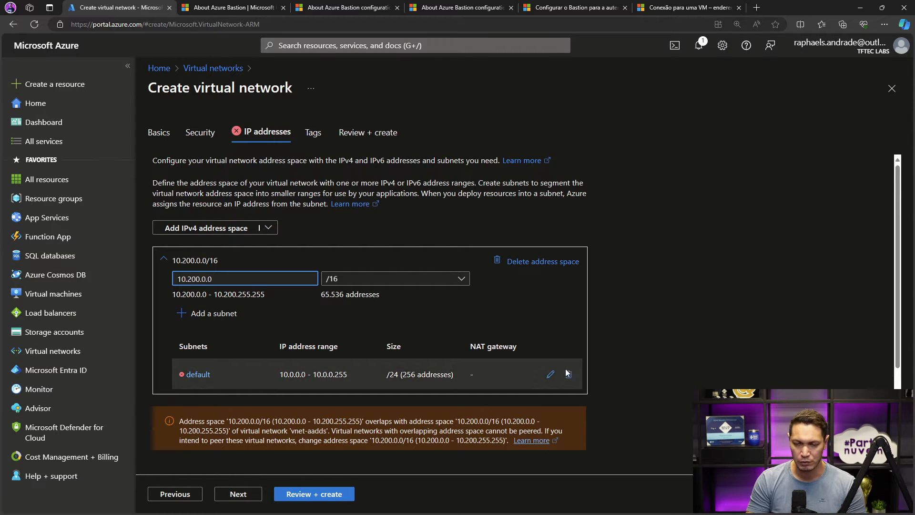
- Set the default subnet's starting address to 10.200.0.0 and save the subnet
click(550, 374)
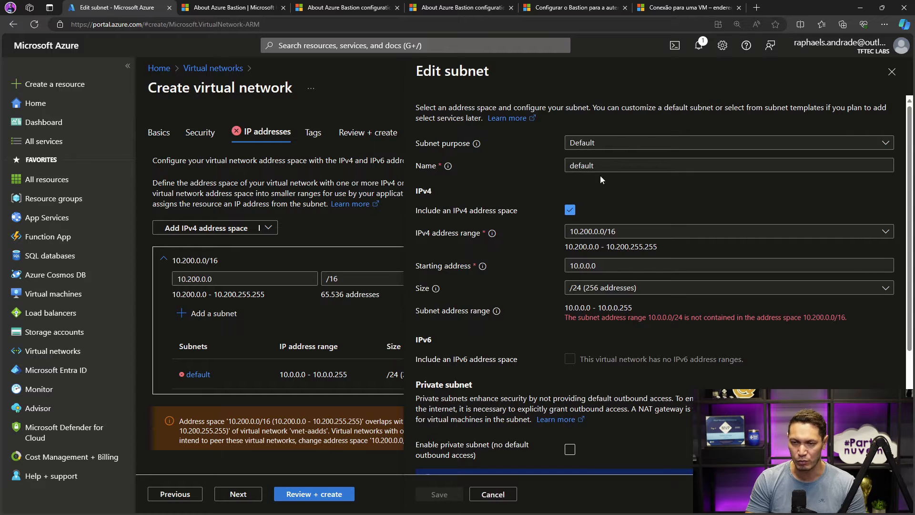
click(584, 265)
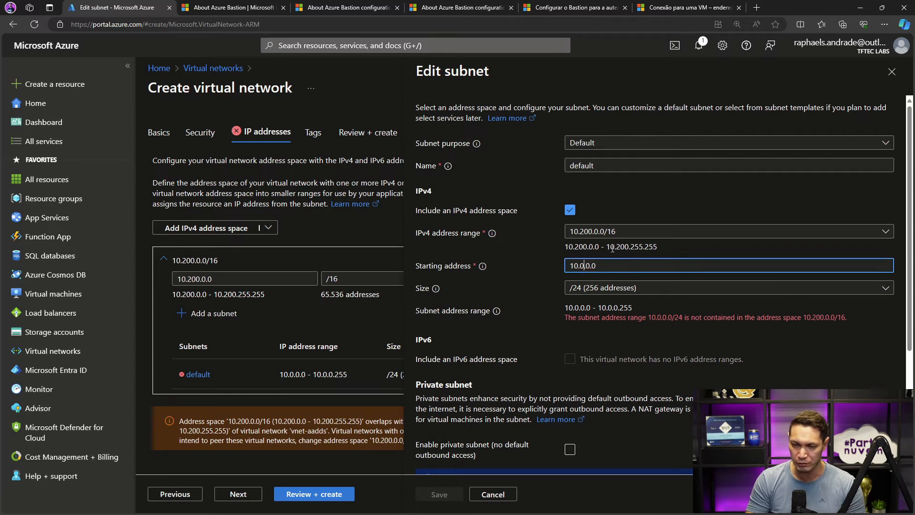
text(20)
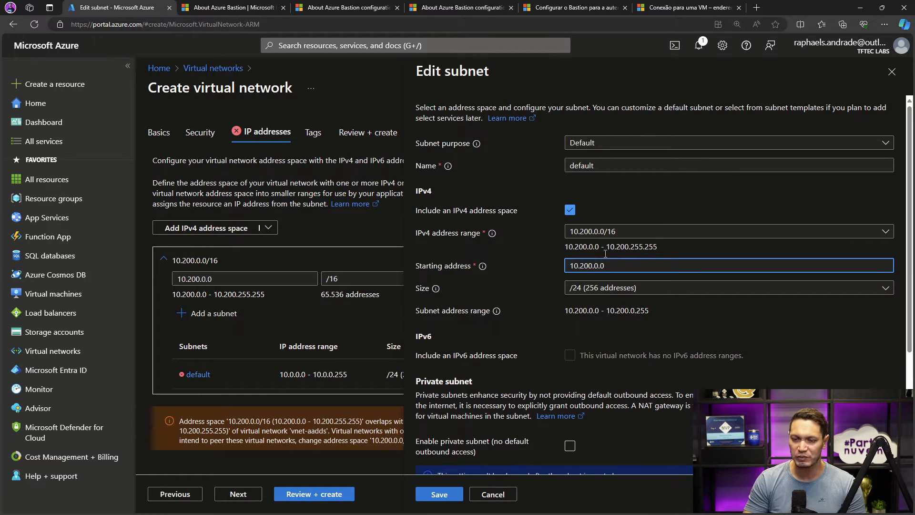
click(439, 494)
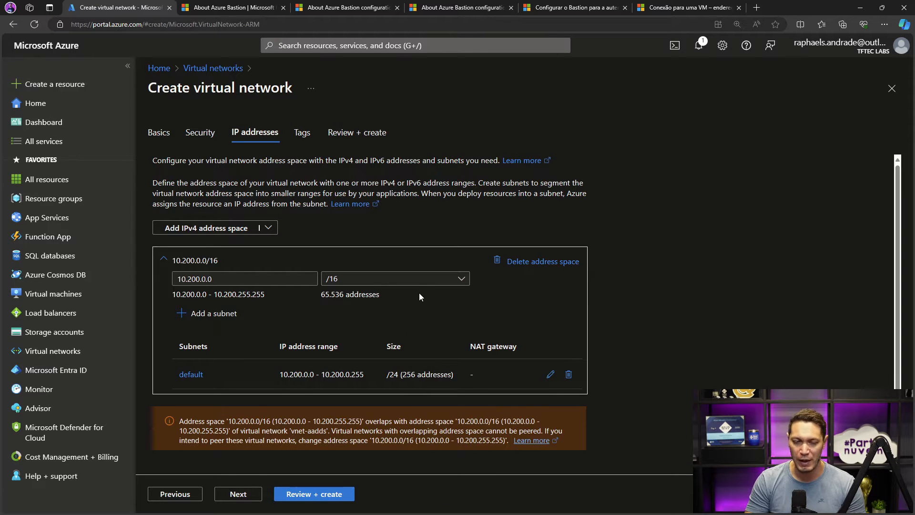
- Choose the Azure Bastion purpose for a new subnet, examine the name and size it assigns, and close the form without adding the subnet
click(185, 316)
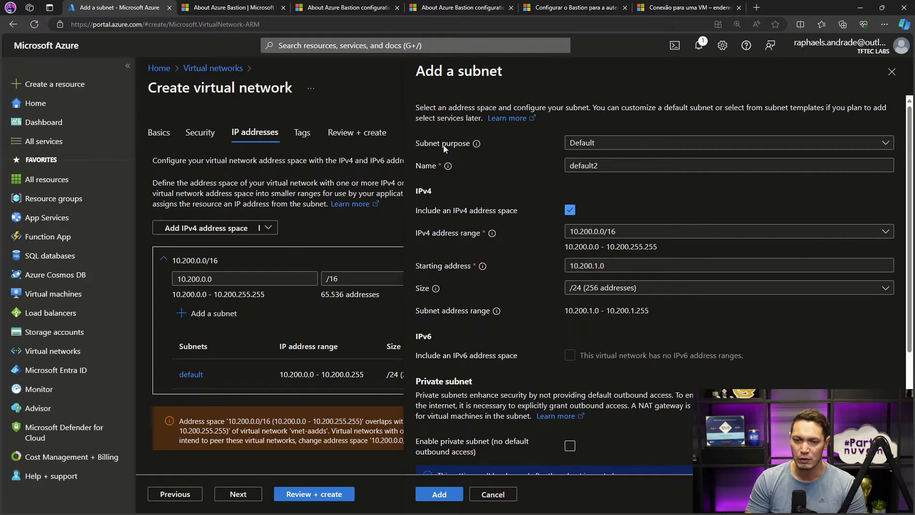
click(594, 141)
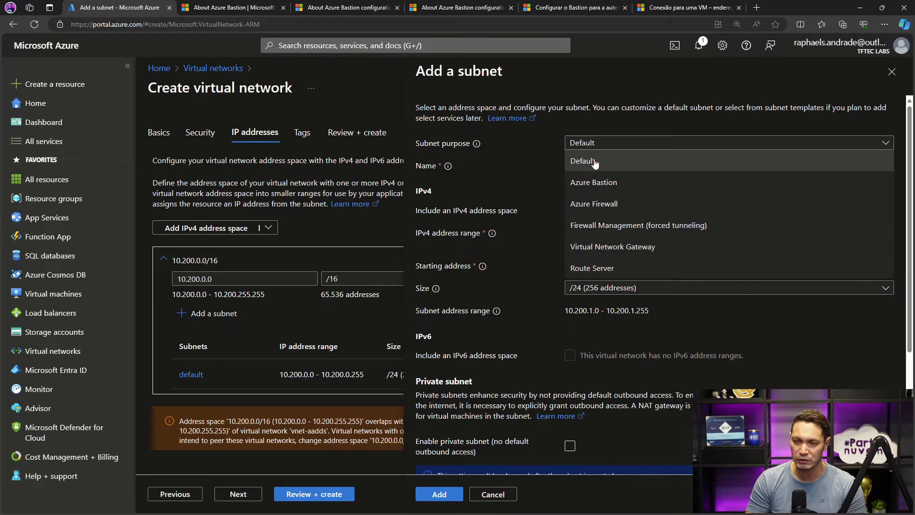
click(590, 186)
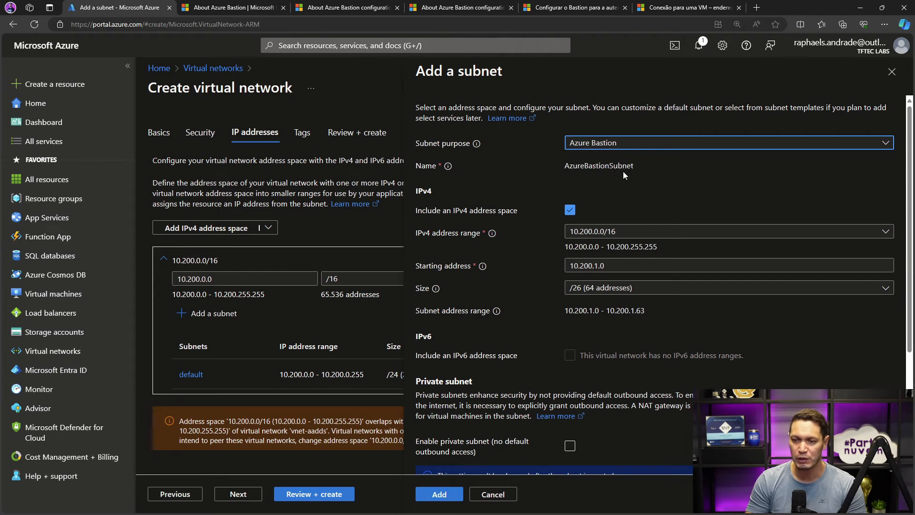
drag(635, 167, 576, 170)
click(604, 180)
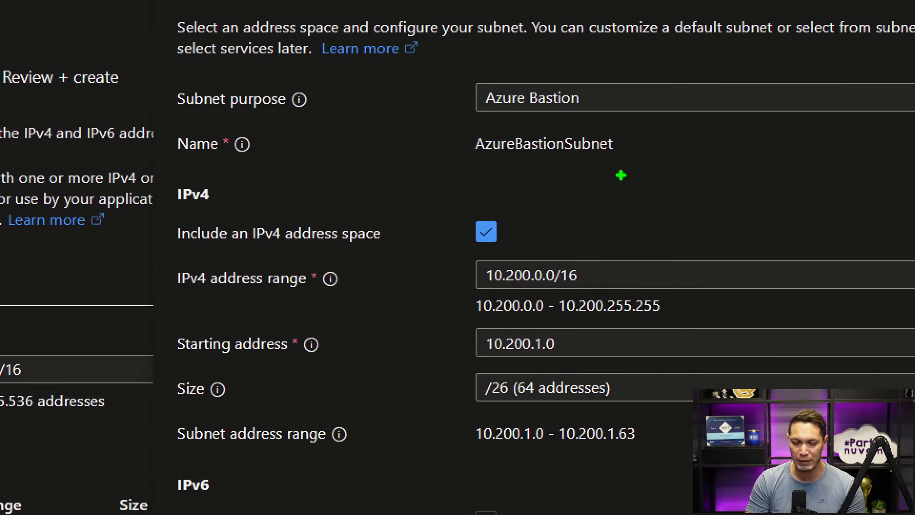
drag(449, 124, 606, 147)
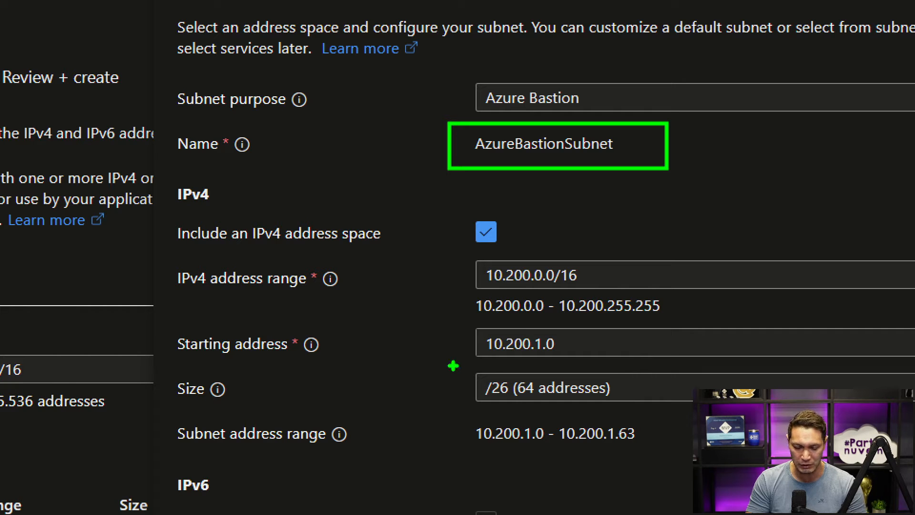
drag(454, 367, 632, 410)
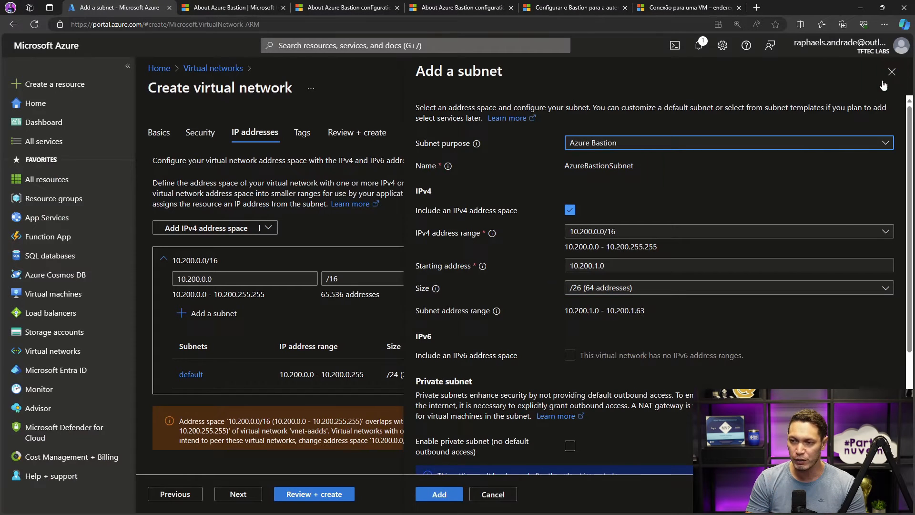
click(890, 71)
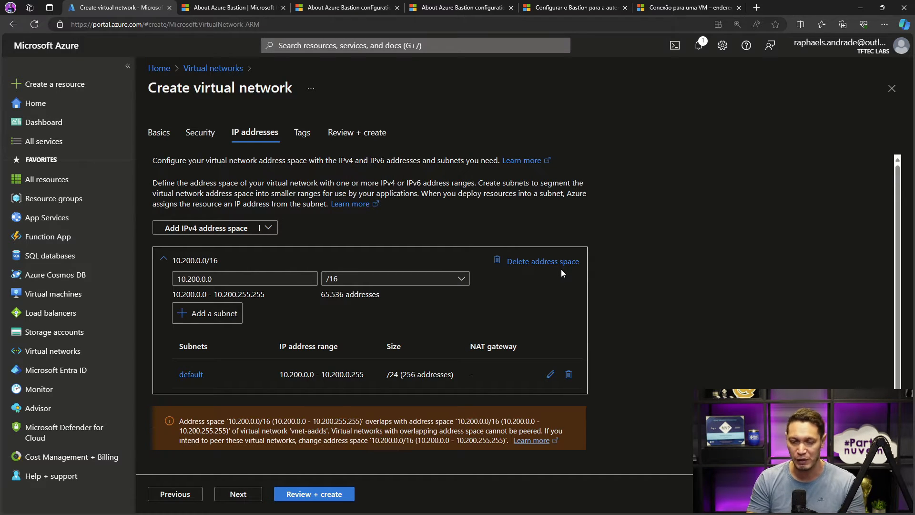
- Review and create the vnet-bastion virtual network with only its default subnet, and dismiss the deployment notification
click(236, 496)
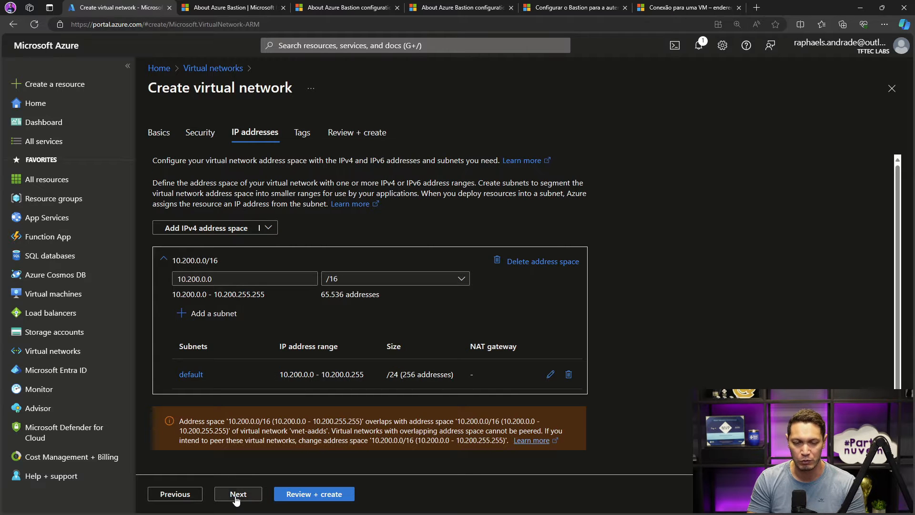
click(291, 495)
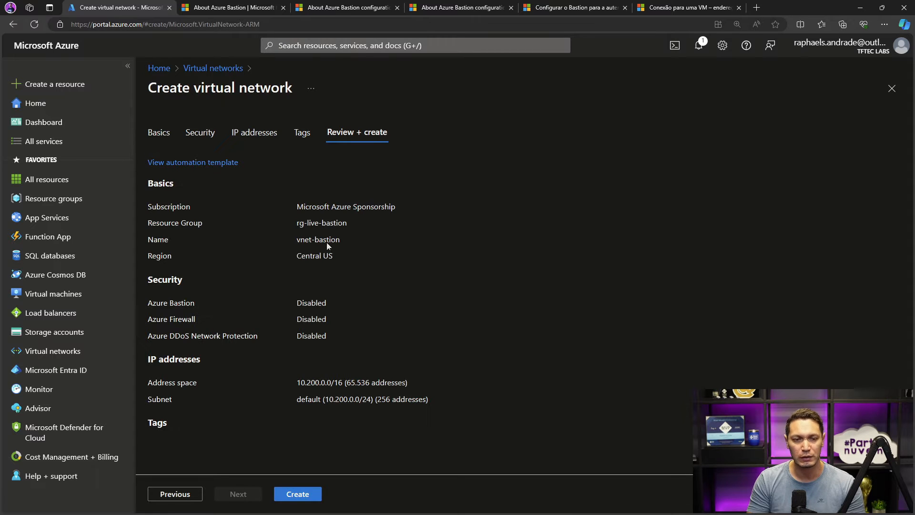
click(298, 494)
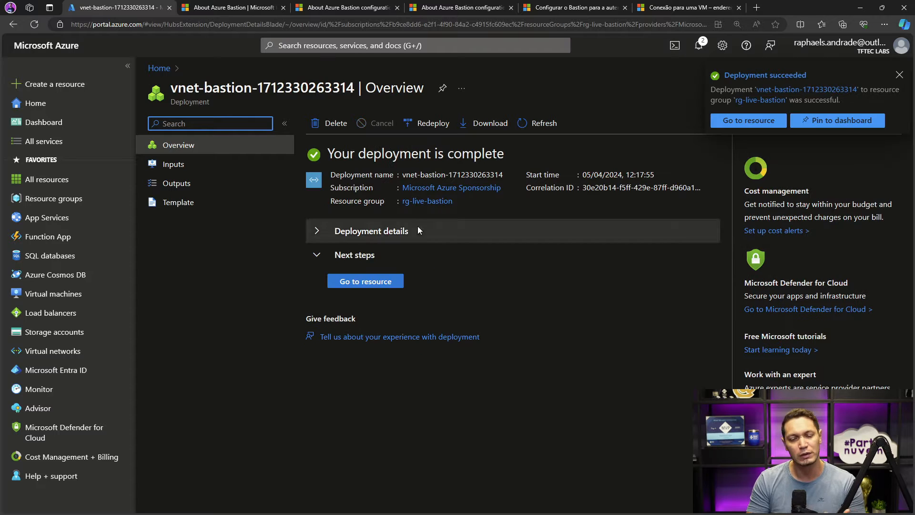
click(901, 75)
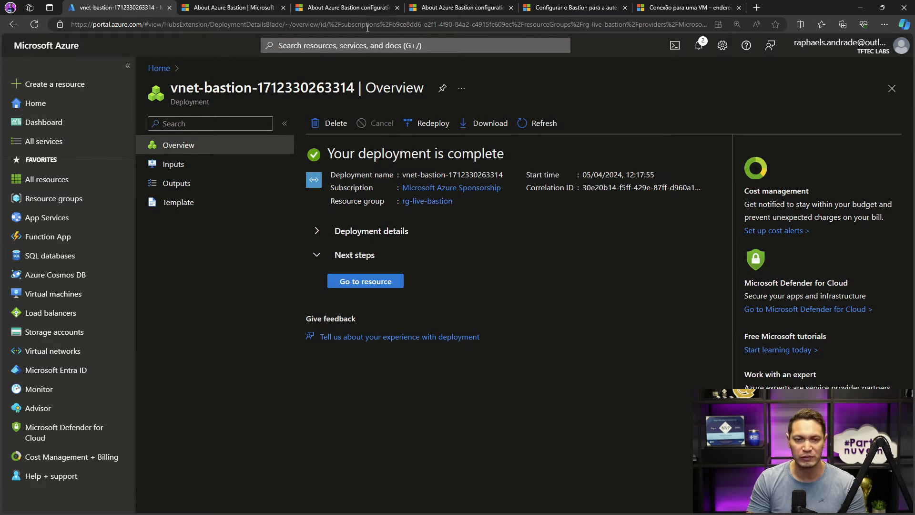
- Search the portal for bastion, open the Bastions service and start creating a new Bastion
click(366, 45)
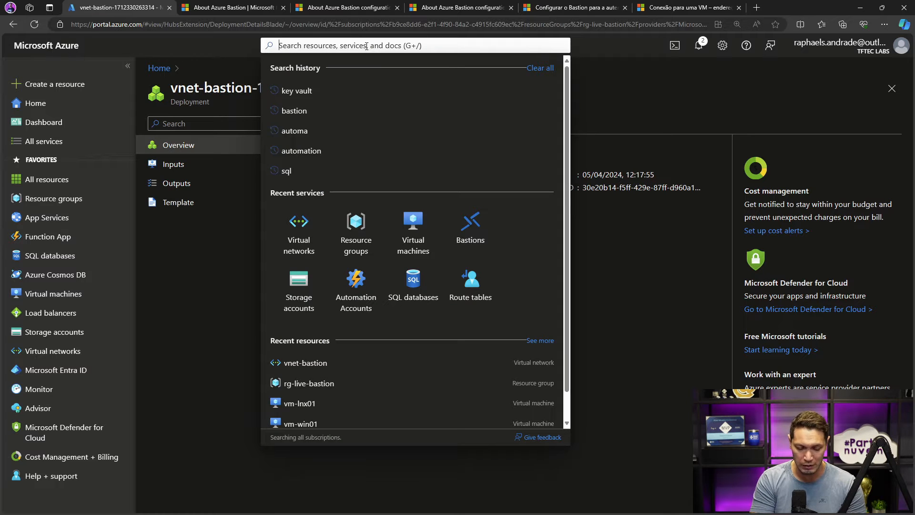
text(bastion)
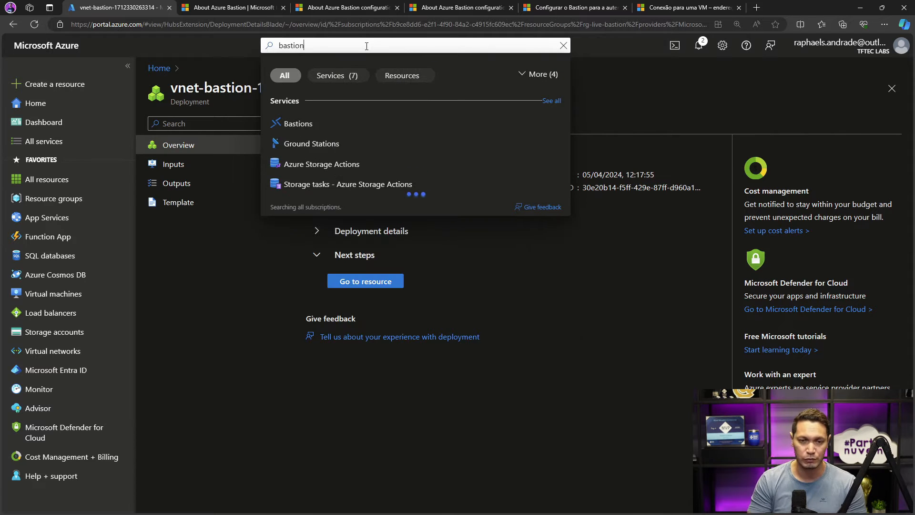
click(299, 122)
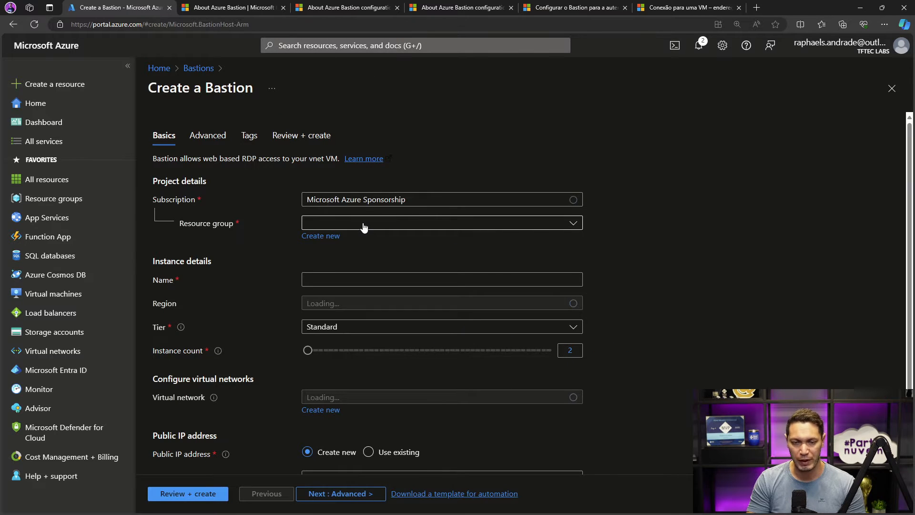
- Assign the new Bastion to the rg-live-bastion resource group and name it bastion-live01
click(364, 224)
click(347, 417)
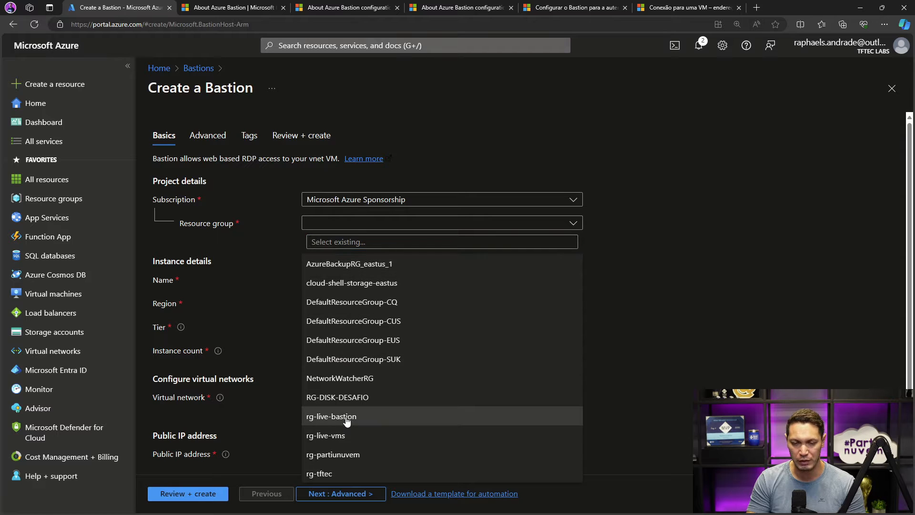
click(368, 280)
text(bastion-)
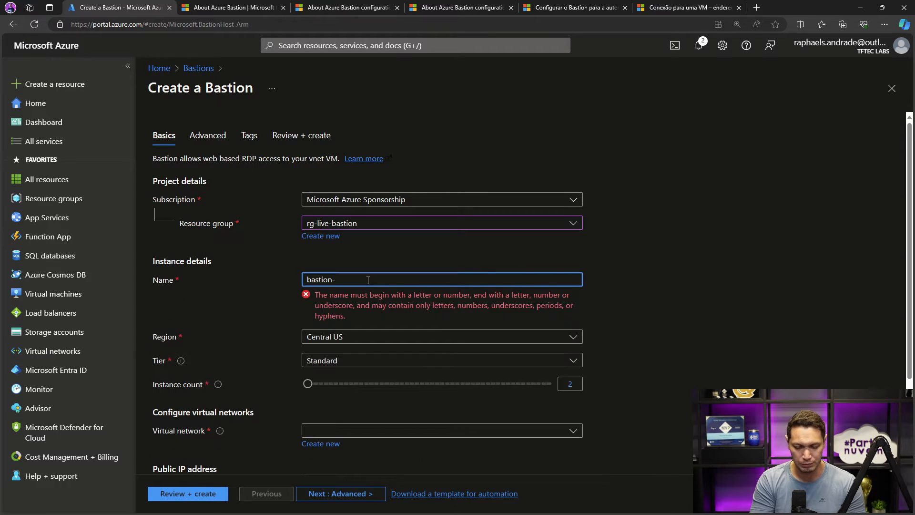
text(live01)
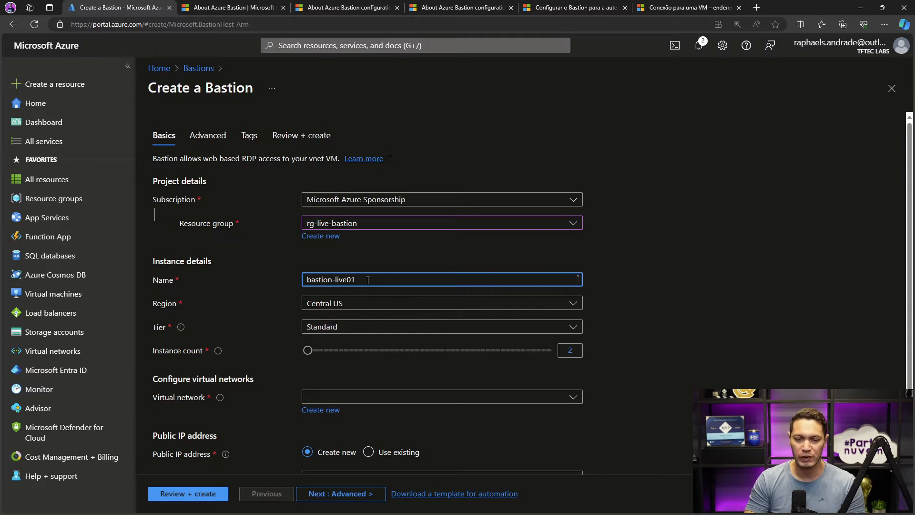
click(657, 267)
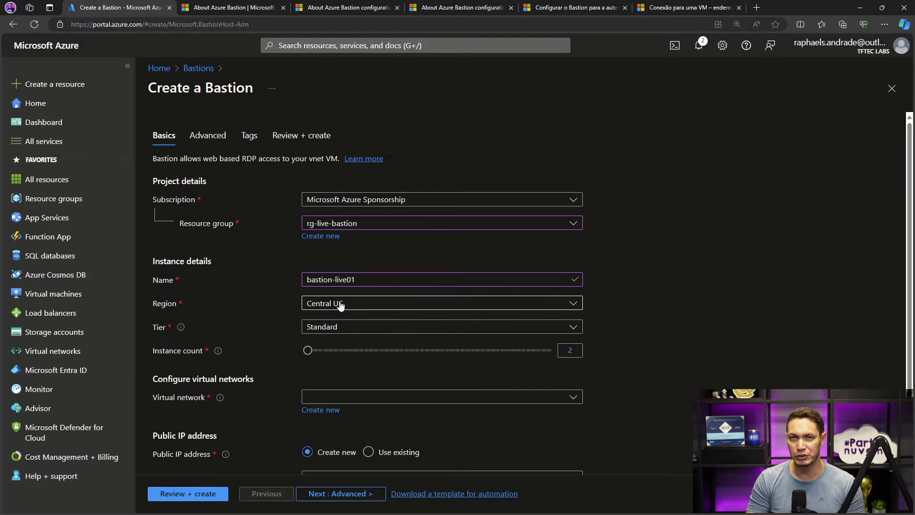
- Check the available Bastion tiers and find the SKU feature comparison table in the Bastion configuration settings documentation
click(567, 328)
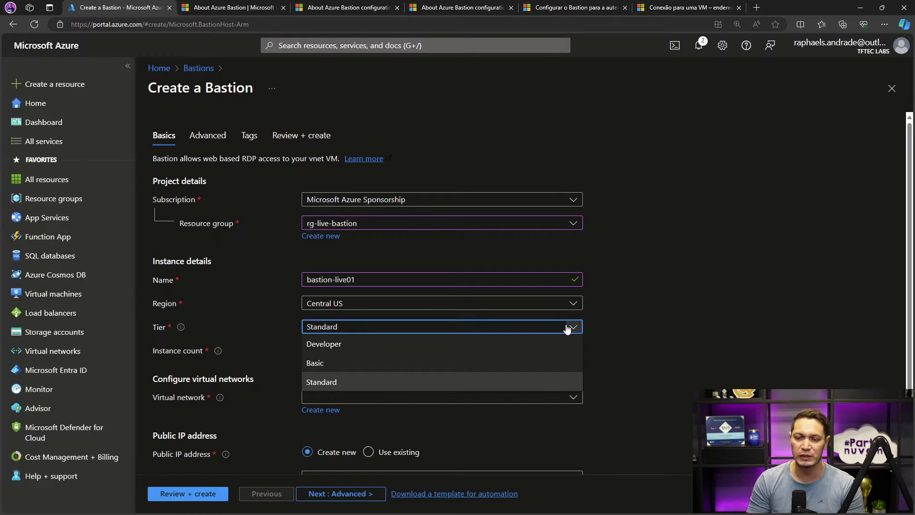
click(639, 301)
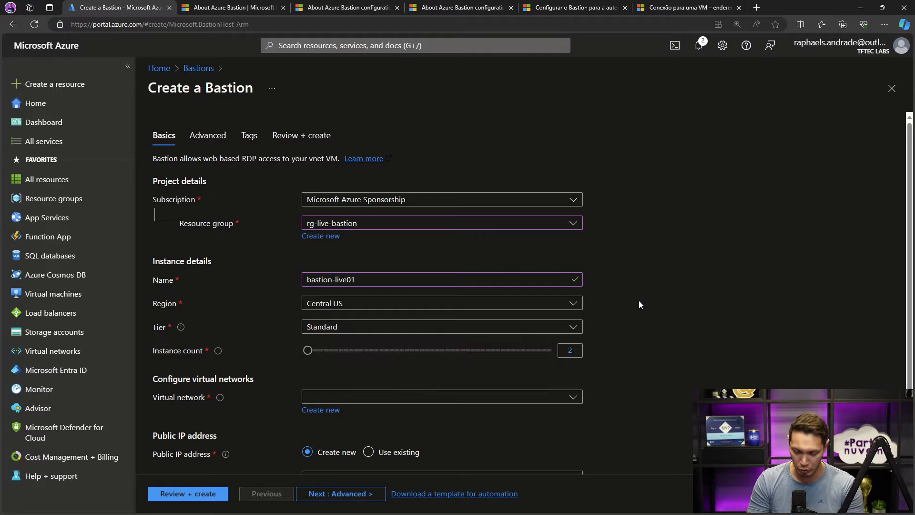
click(334, 11)
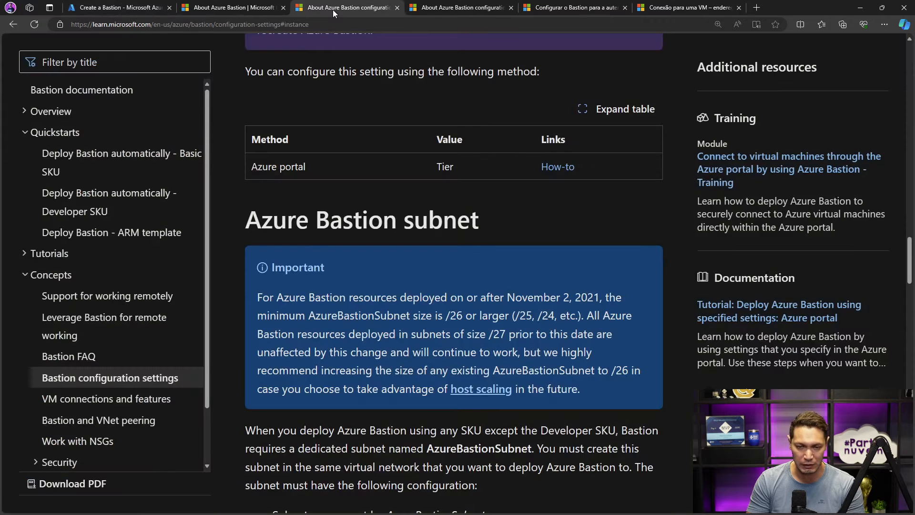
click(437, 9)
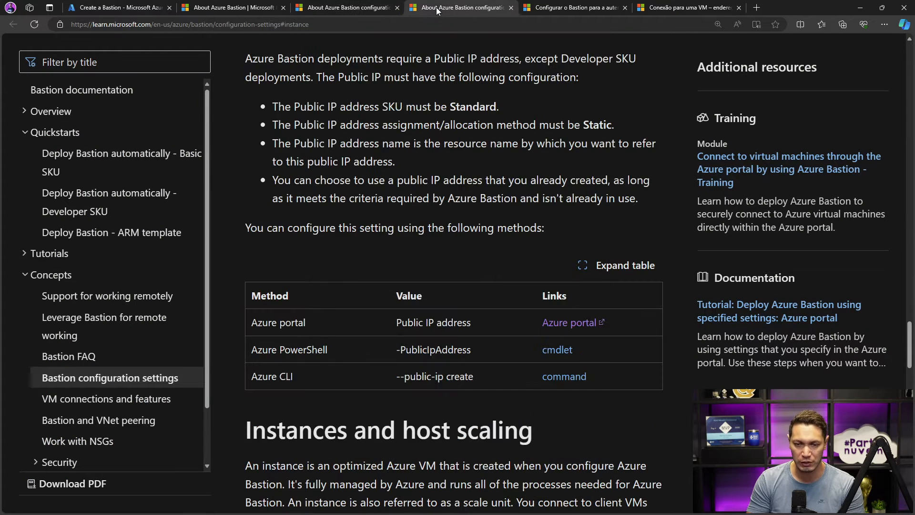
scroll(462, 99, up, 6)
scroll(462, 100, down, 6)
scroll(462, 99, down, 5)
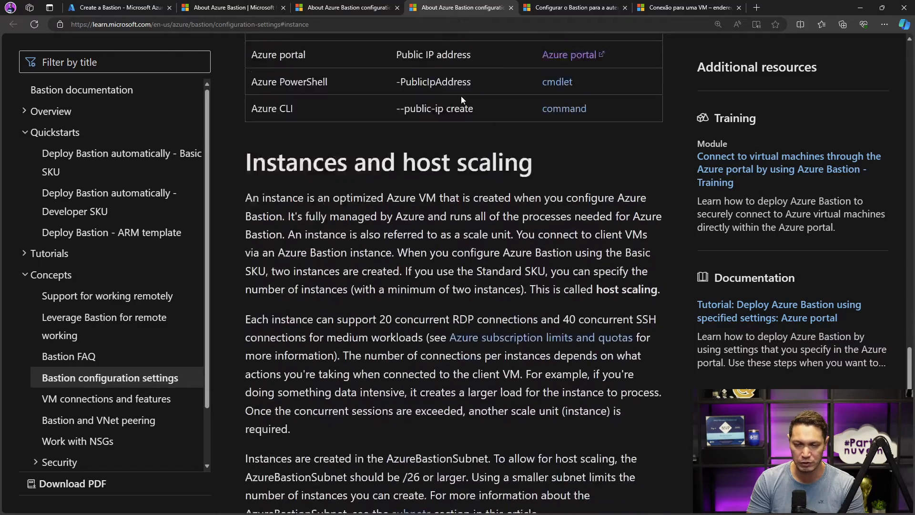
scroll(462, 99, up, 15)
scroll(462, 99, down, 7)
scroll(462, 100, up, 15)
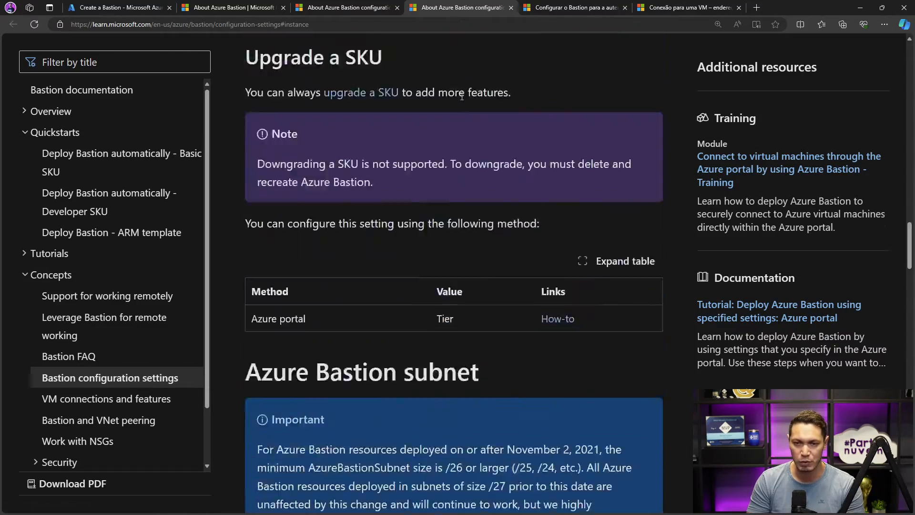
scroll(466, 127, up, 12)
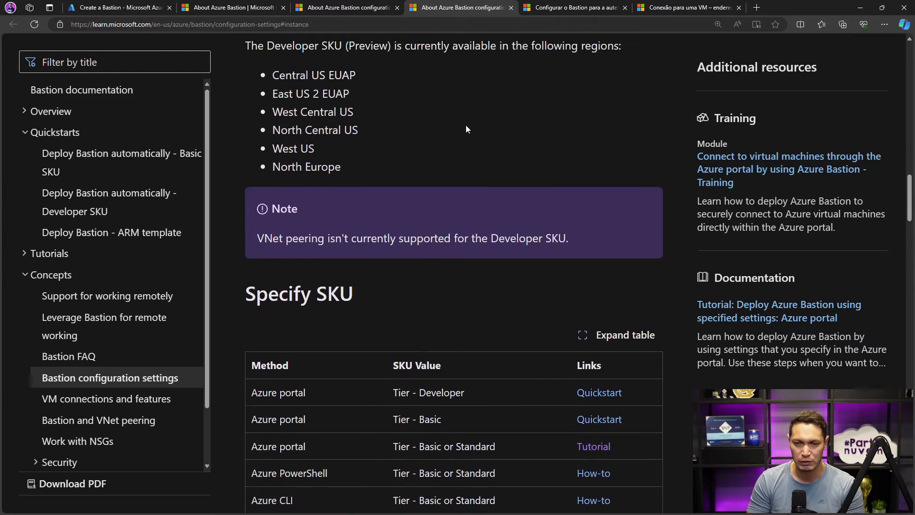
scroll(466, 125, up, 2)
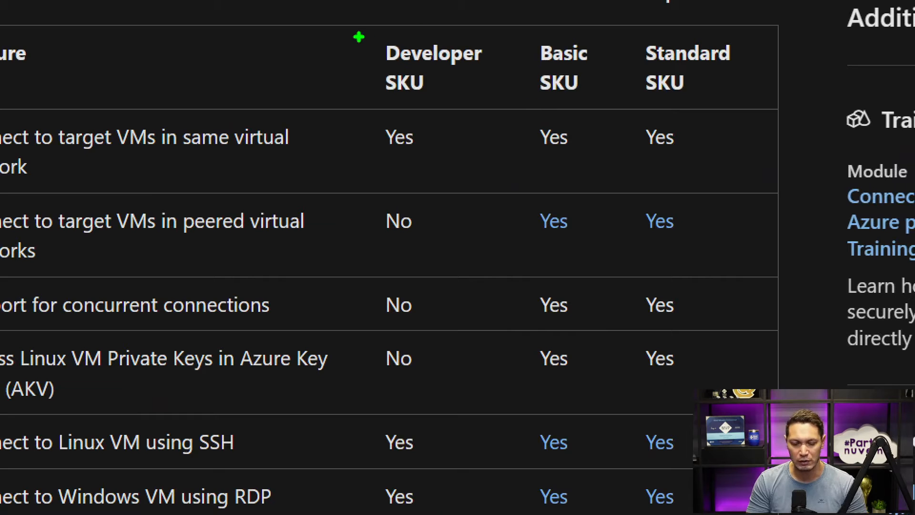
- Compare the Developer, Basic and Standard SKUs for Linux RDP, Windows SSH, custom inbound ports, Azure CLI connections, host scaling and file transfer
drag(351, 34, 765, 103)
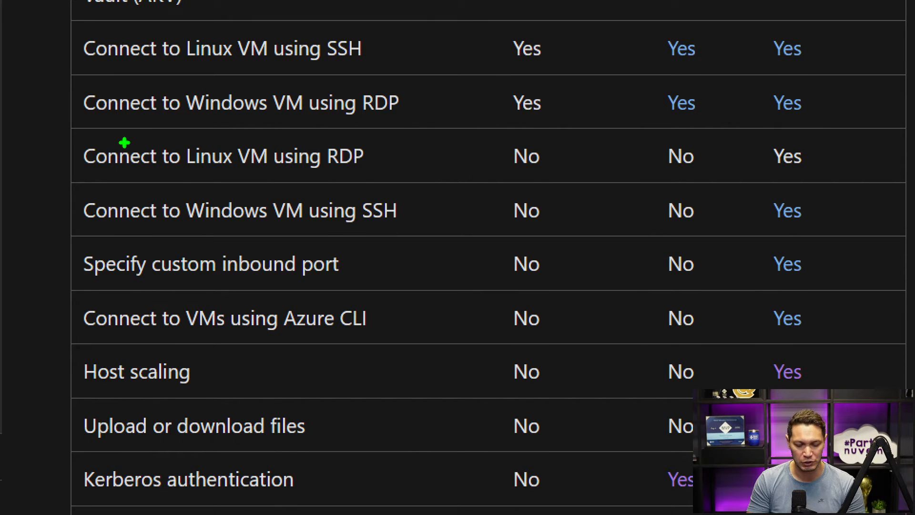
drag(58, 134, 394, 172)
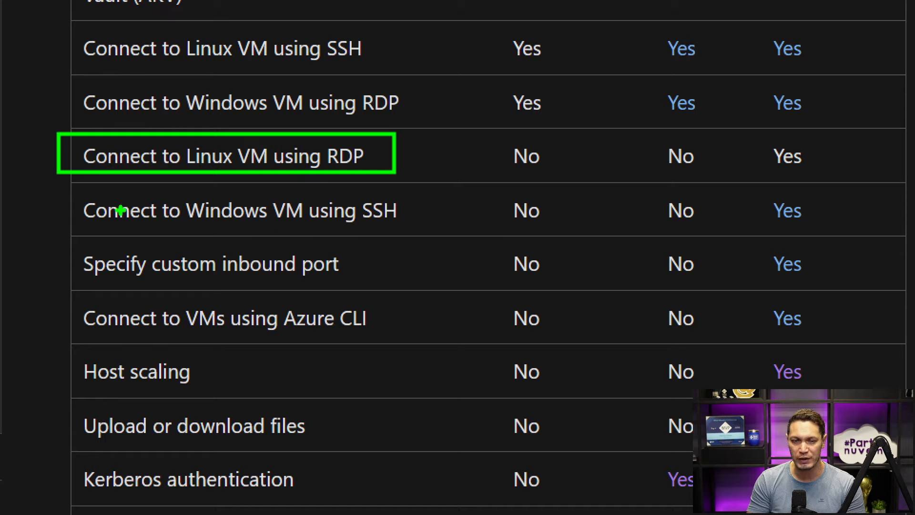
drag(59, 191, 433, 228)
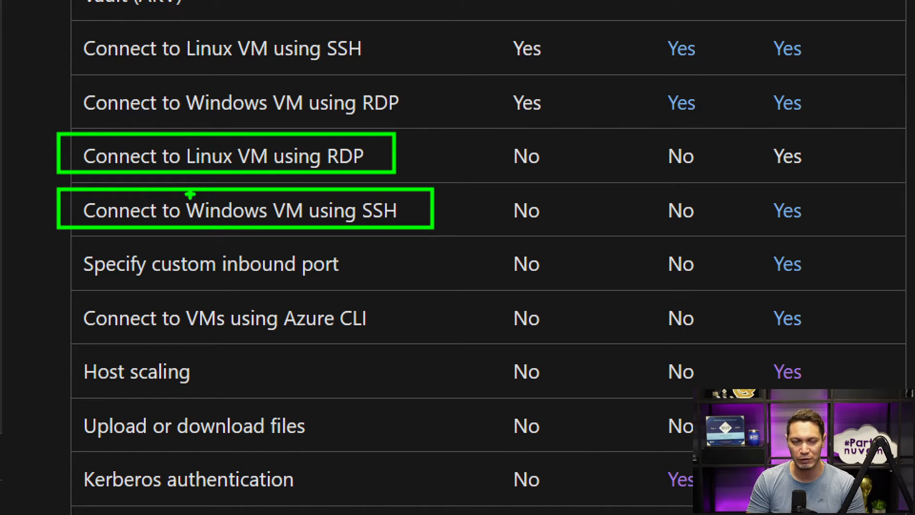
drag(57, 243, 391, 286)
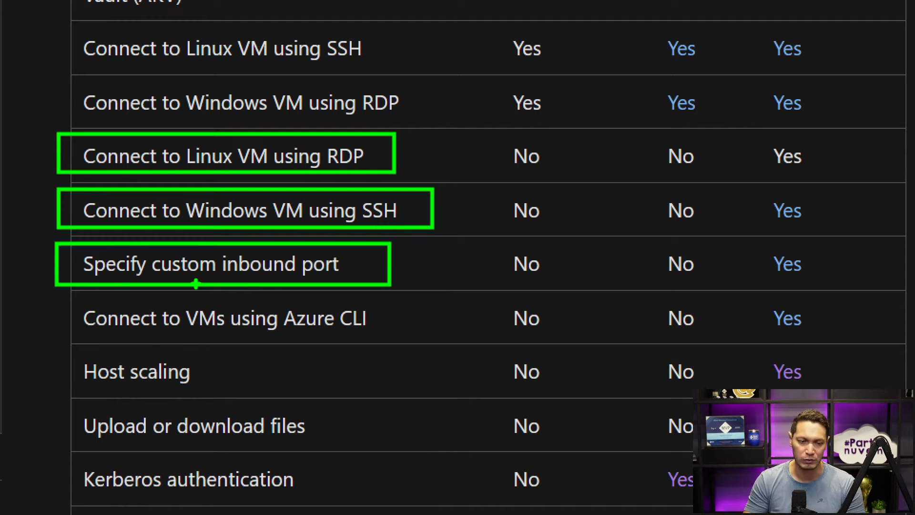
drag(57, 298, 389, 336)
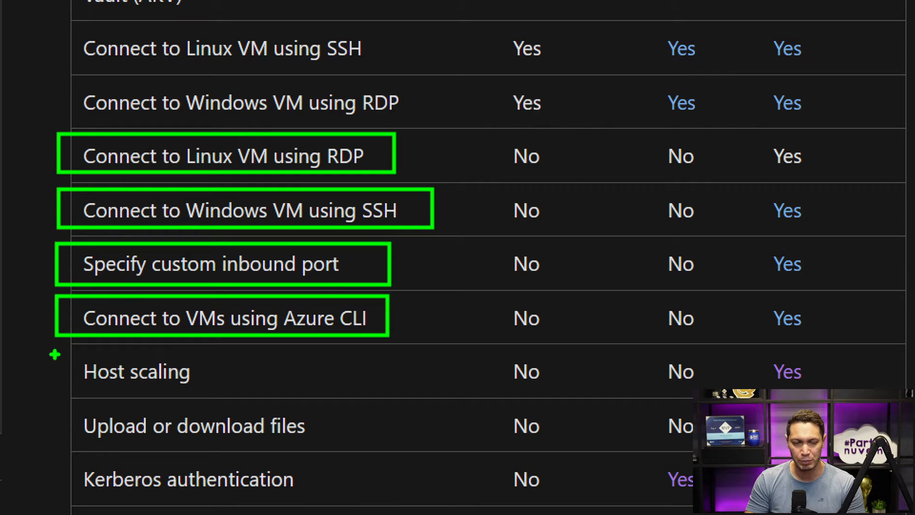
mouse_move(53, 352)
mouse_down()
mouse_move(102, 352)
mouse_move(221, 390)
mouse_up()
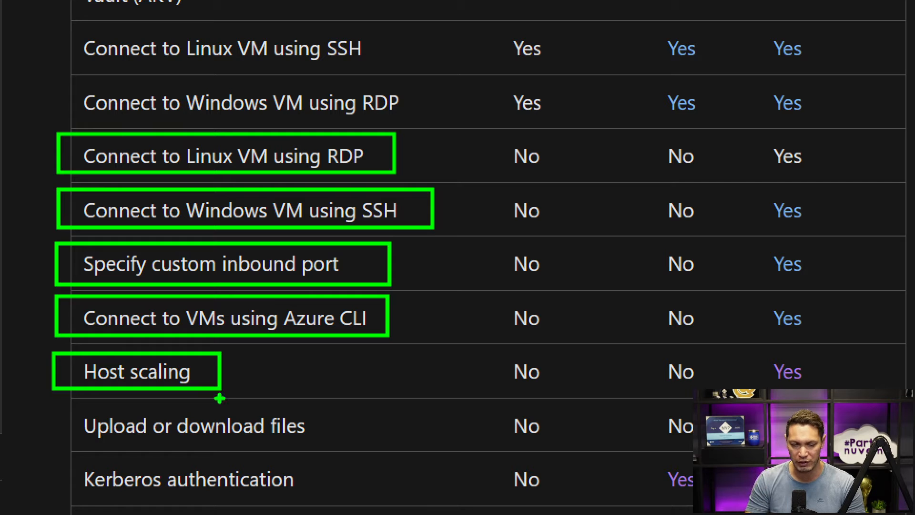
drag(66, 403, 332, 443)
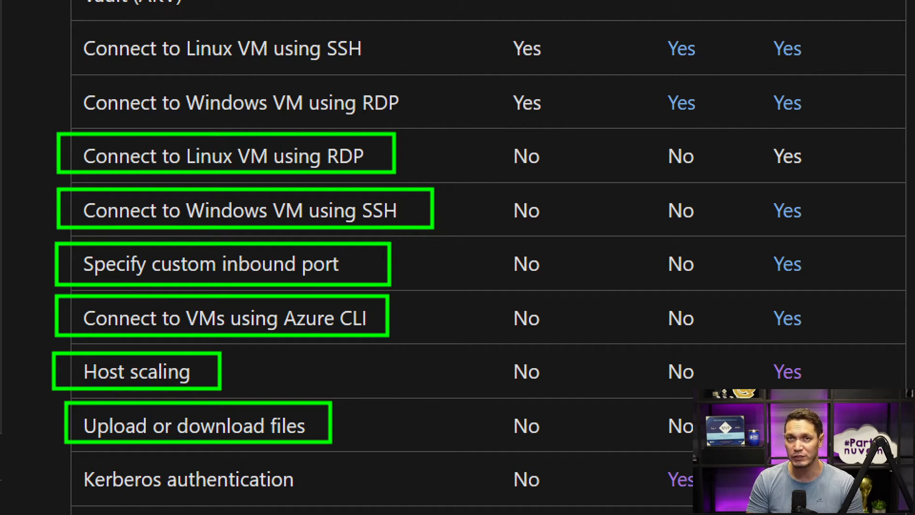
mouse_move(348, 425)
mouse_down()
mouse_move(385, 423)
mouse_move(388, 434)
mouse_up()
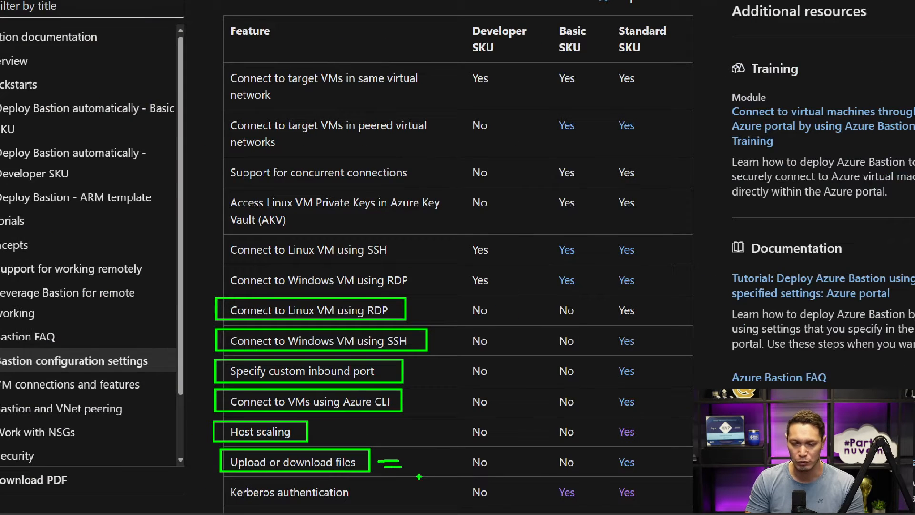
key(Escape)
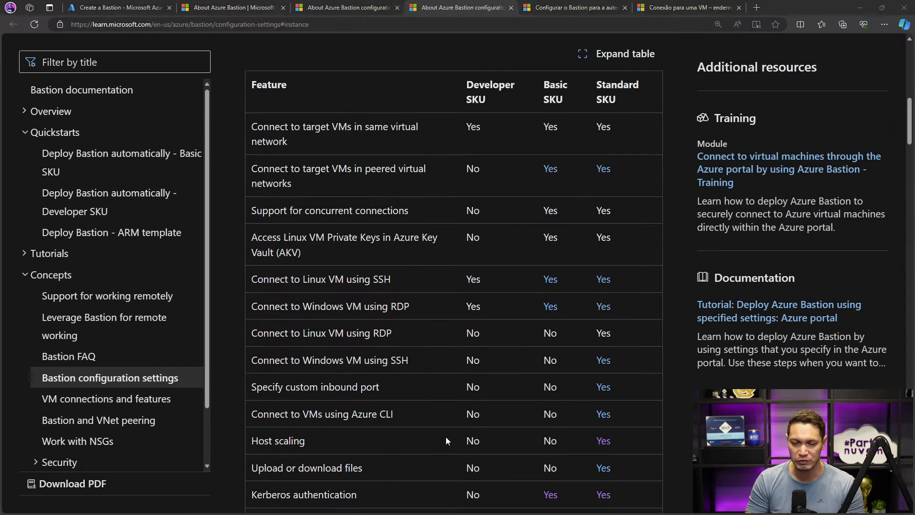
- Review the remaining features in the SKU comparison table and the Instance count setting of the new Bastion
scroll(446, 437, down, 3)
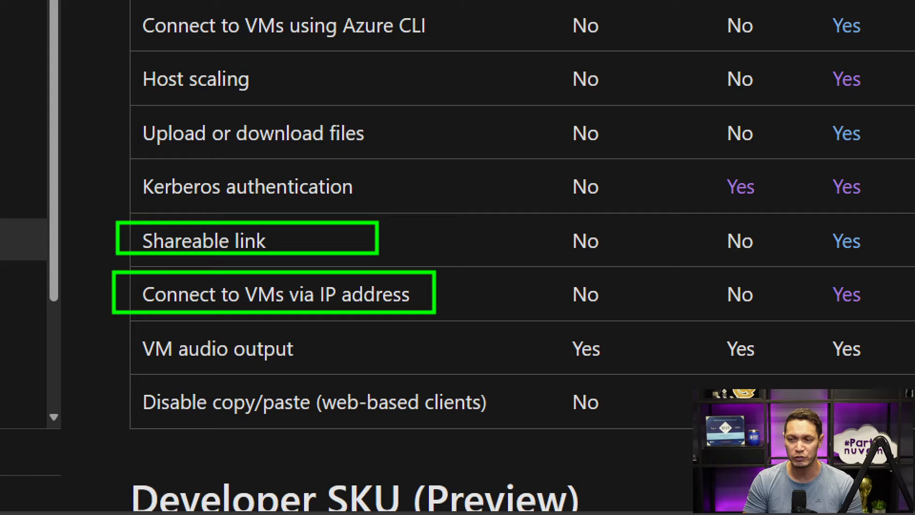
click(142, 10)
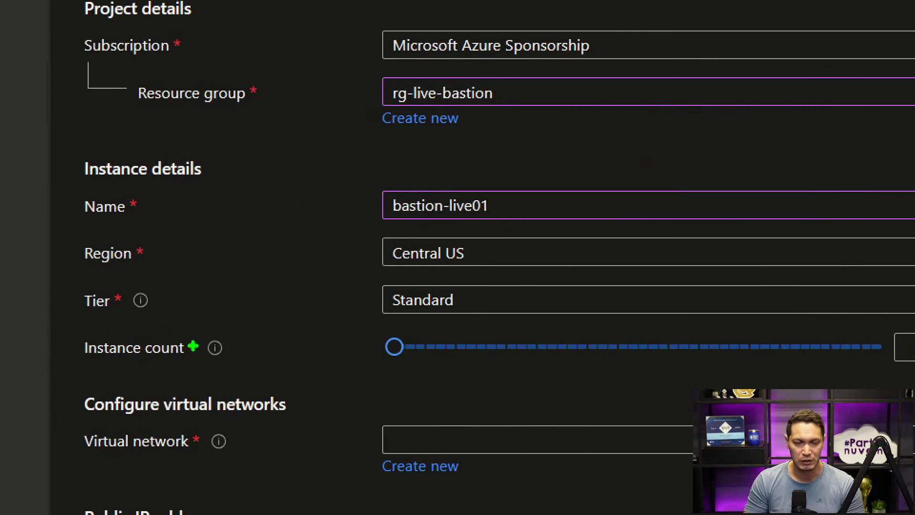
mouse_move(73, 330)
mouse_down()
mouse_move(911, 361)
mouse_move(906, 376)
mouse_up()
key(Escape)
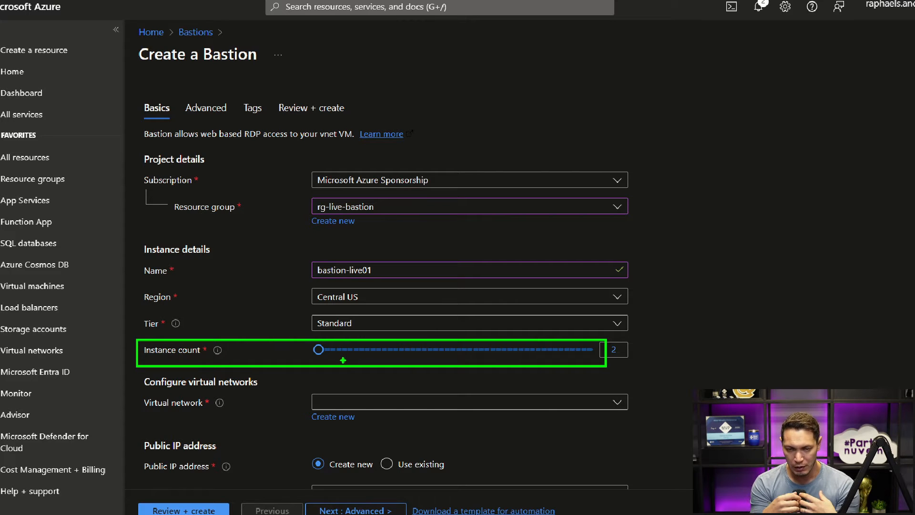
key(Escape)
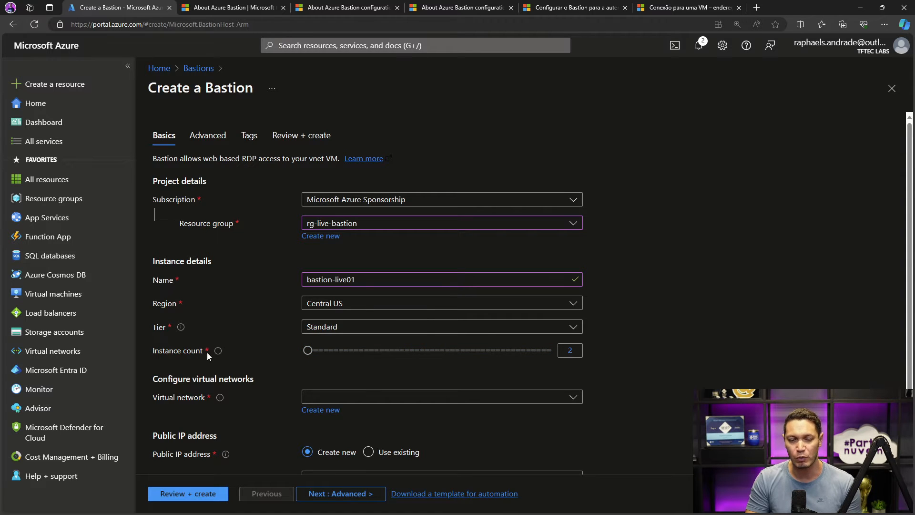
mouse_move(217, 353)
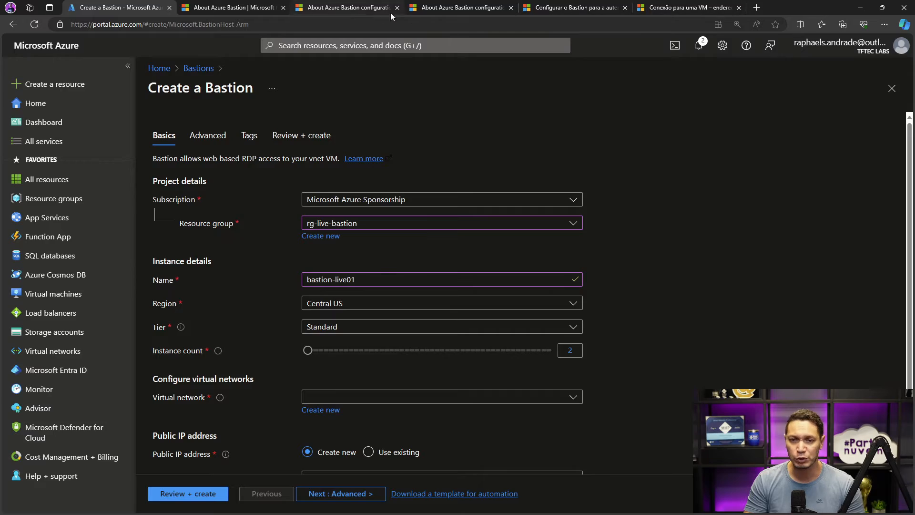
- Find the Instances and host scaling section in the Bastion configuration settings documentation
click(437, 8)
scroll(401, 103, down, 15)
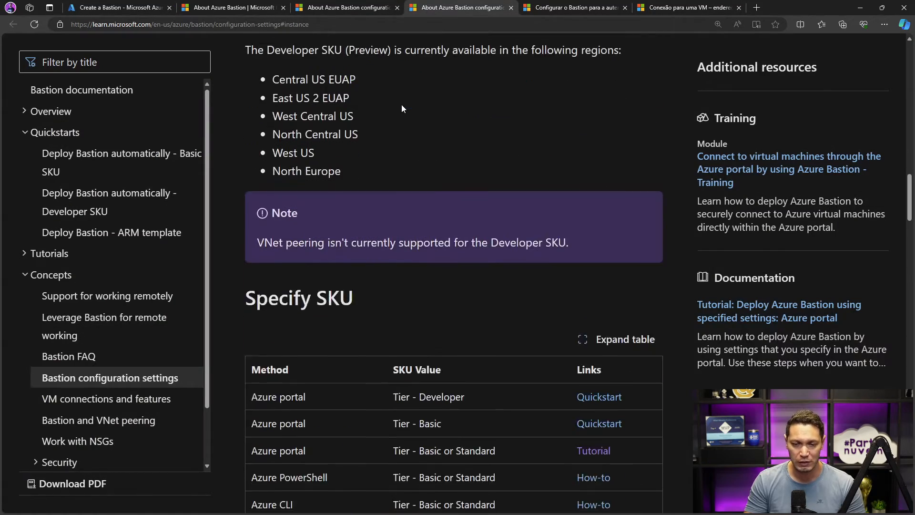
scroll(401, 104, down, 14)
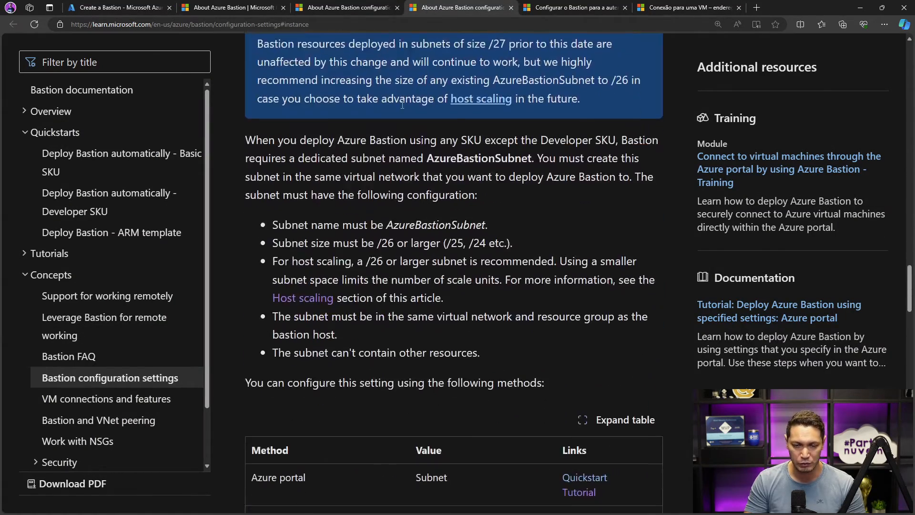
scroll(401, 104, down, 5)
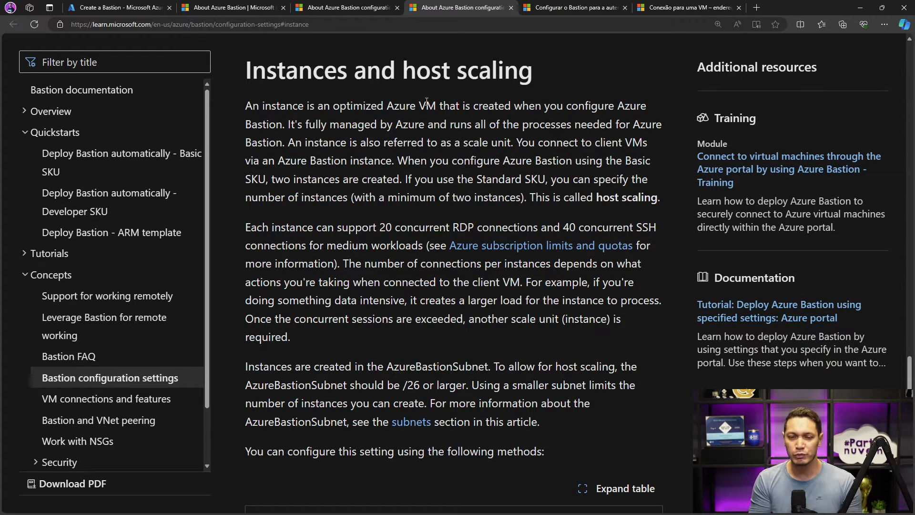
- Try the Developer and Basic tiers on the new Bastion, and return the tier to Standard
click(144, 13)
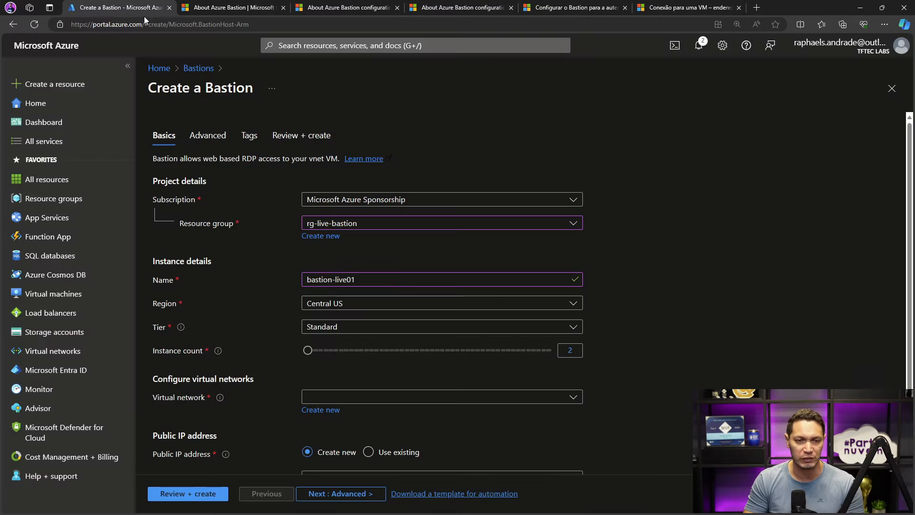
click(358, 331)
click(359, 342)
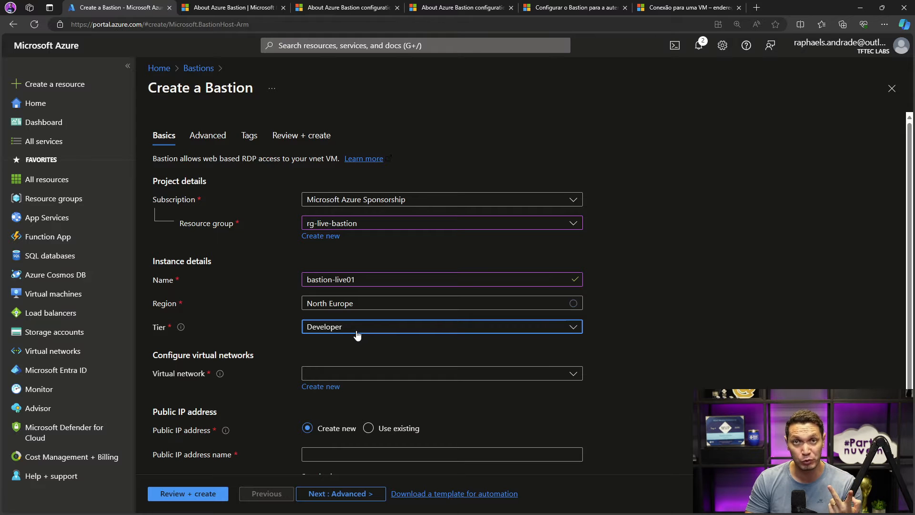
click(357, 336)
click(343, 362)
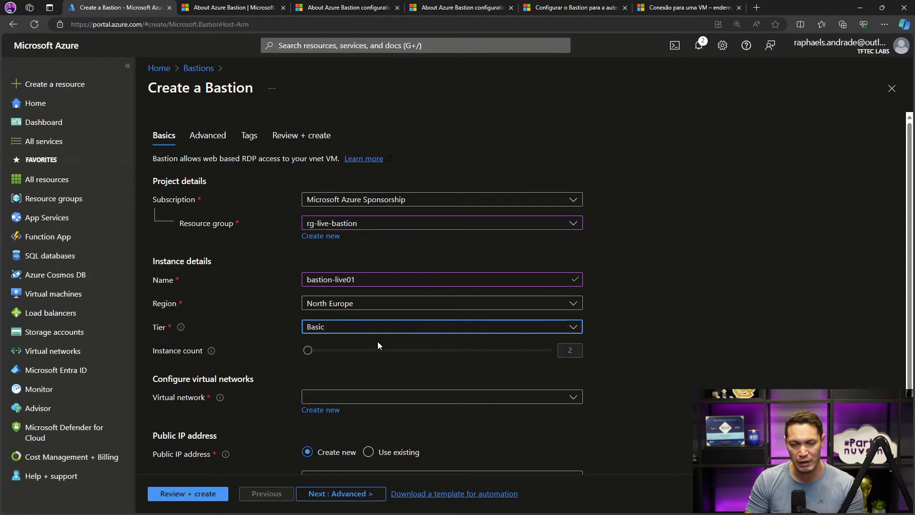
click(321, 331)
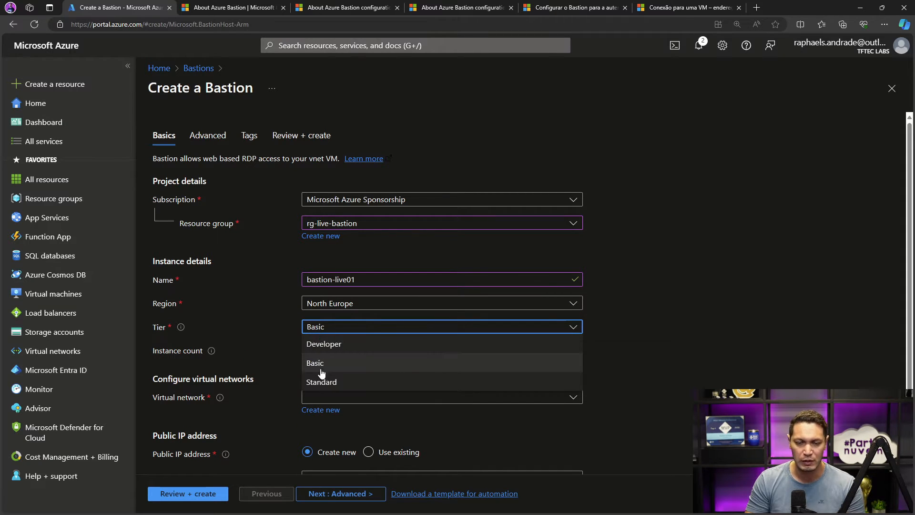
click(322, 382)
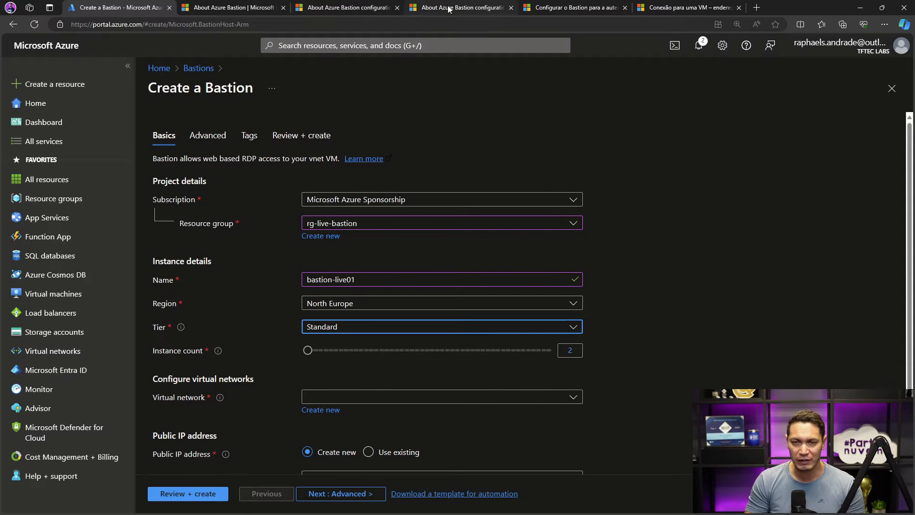
- Read in the Instances and host scaling documentation what an instance is and how many concurrent RDP and SSH connections it supports
click(433, 8)
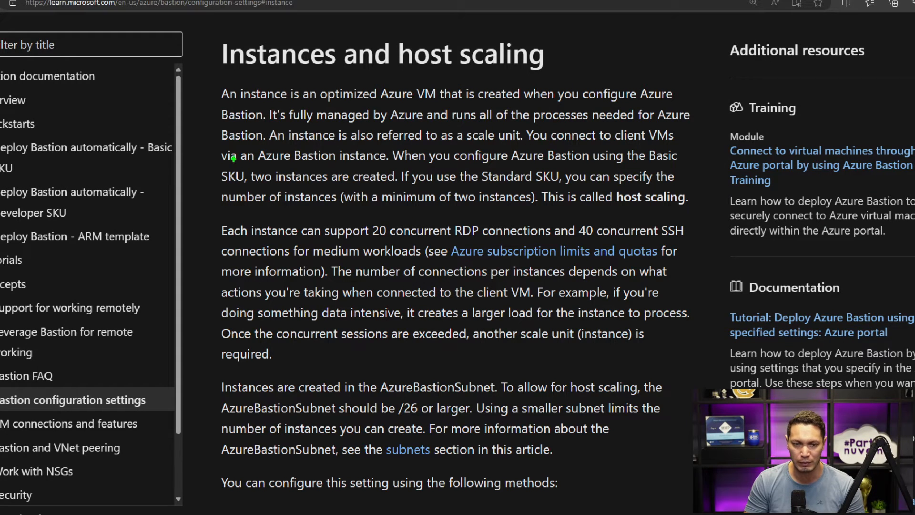
drag(223, 163, 381, 164)
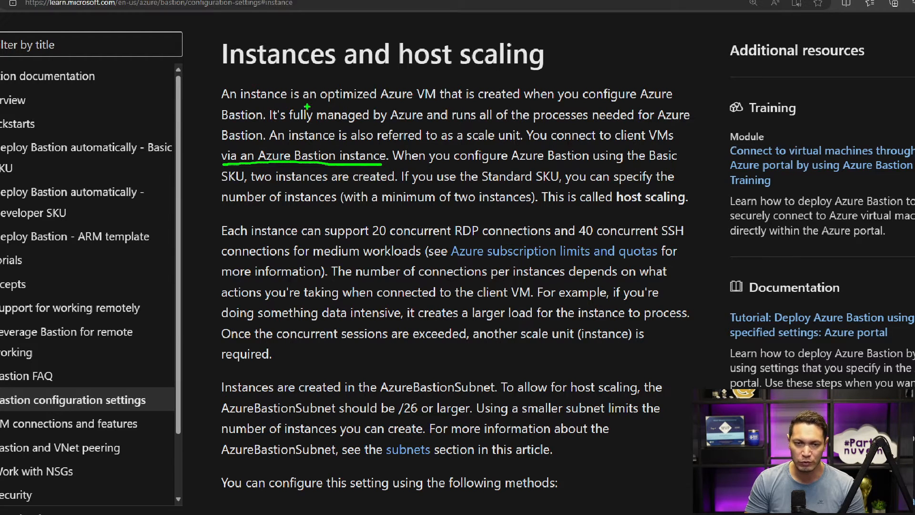
drag(311, 102, 449, 104)
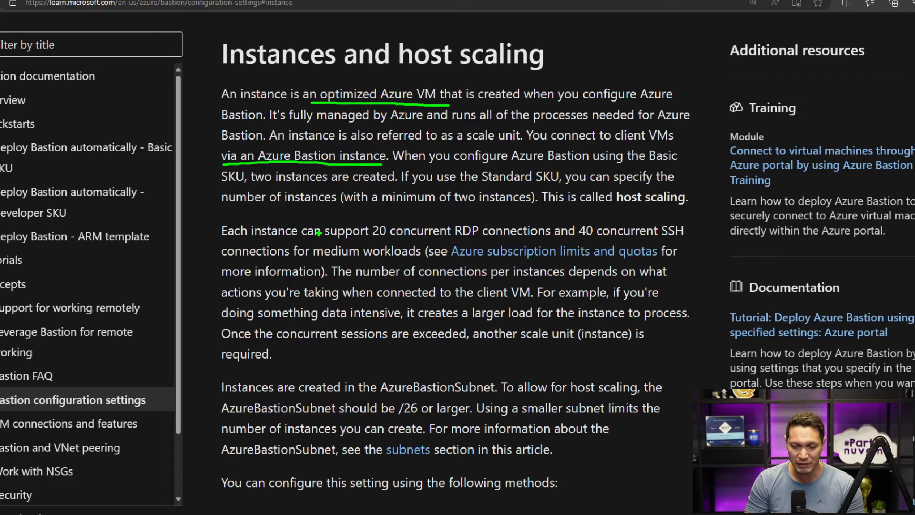
key(p)
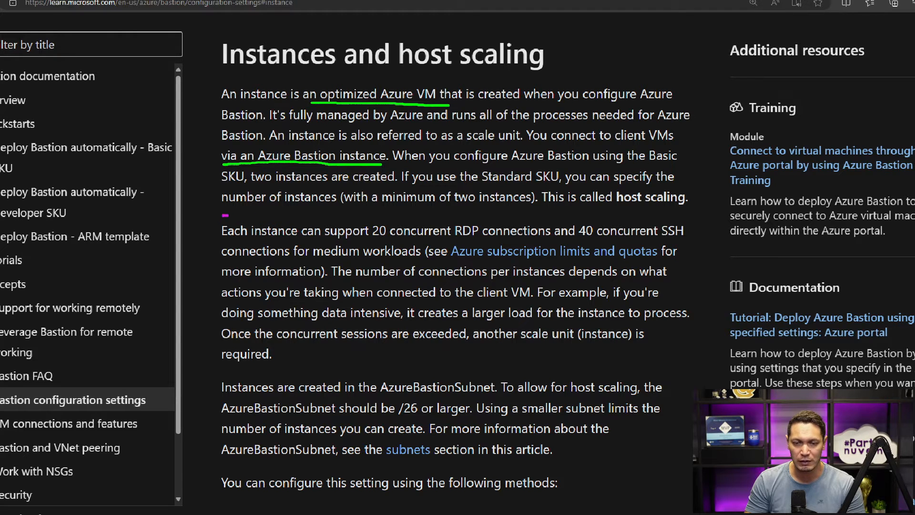
mouse_move(223, 216)
mouse_down()
mouse_move(360, 236)
mouse_move(692, 243)
mouse_up()
key(g)
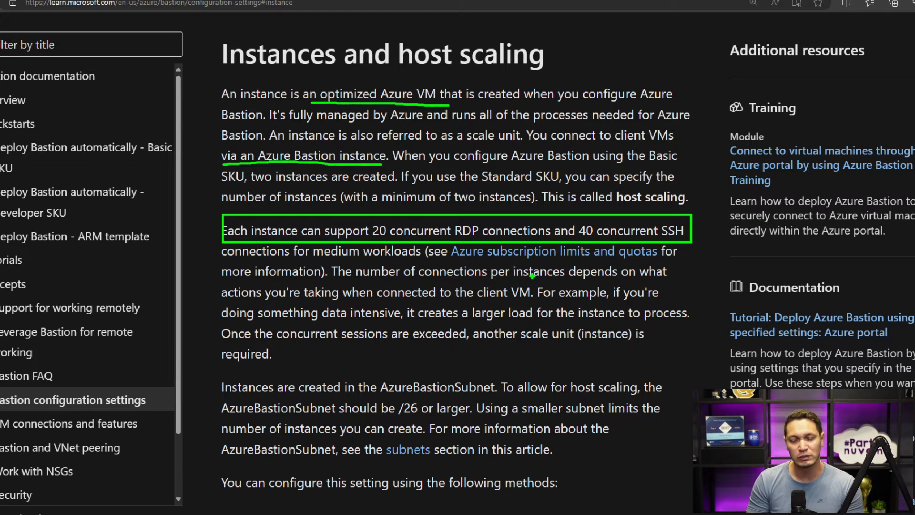
key(Escape)
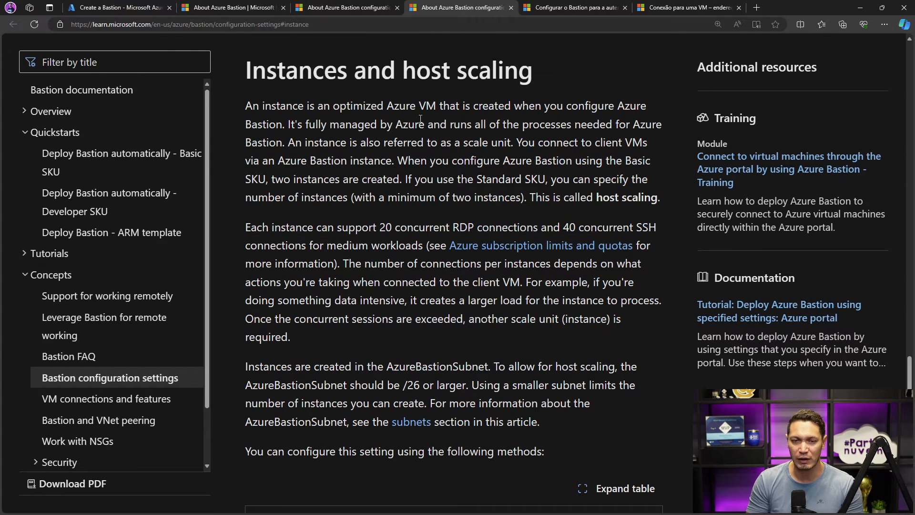
- Check which virtual networks are available for the new Bastion in the North Europe region
click(132, 8)
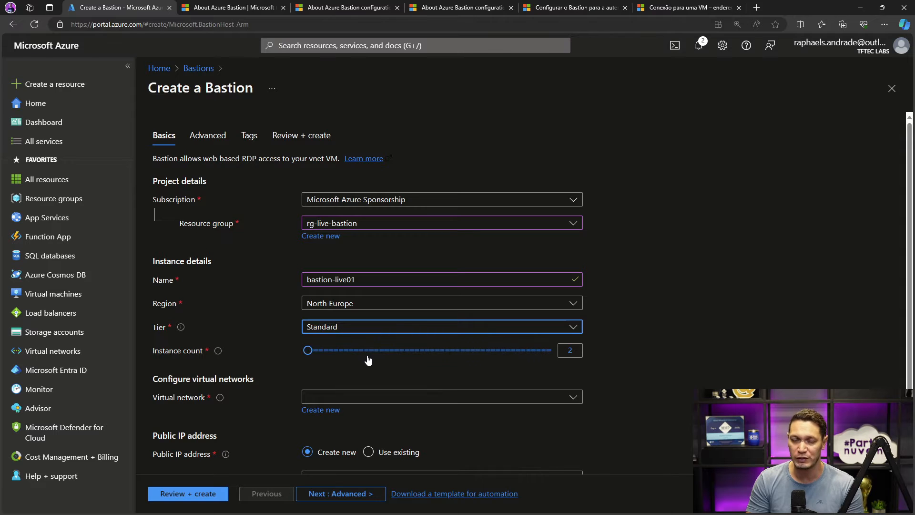
scroll(368, 360, down, 1)
click(405, 344)
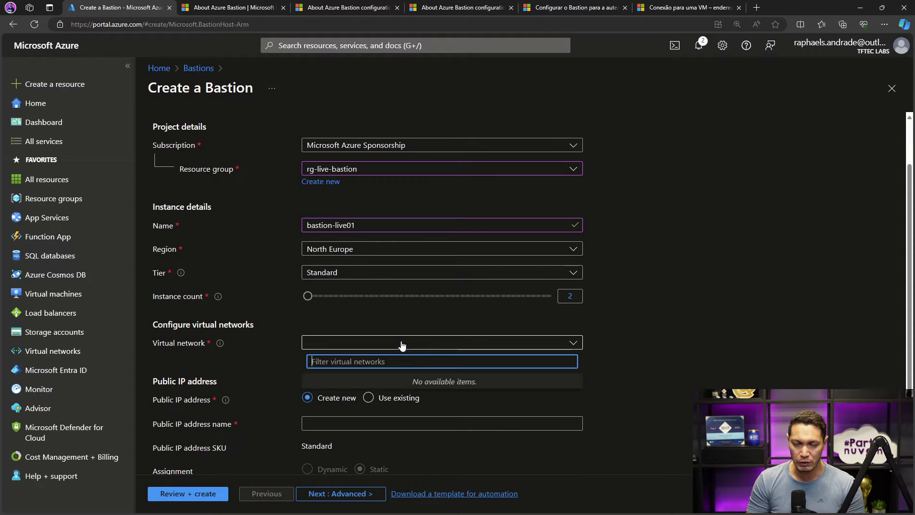
click(478, 347)
click(528, 346)
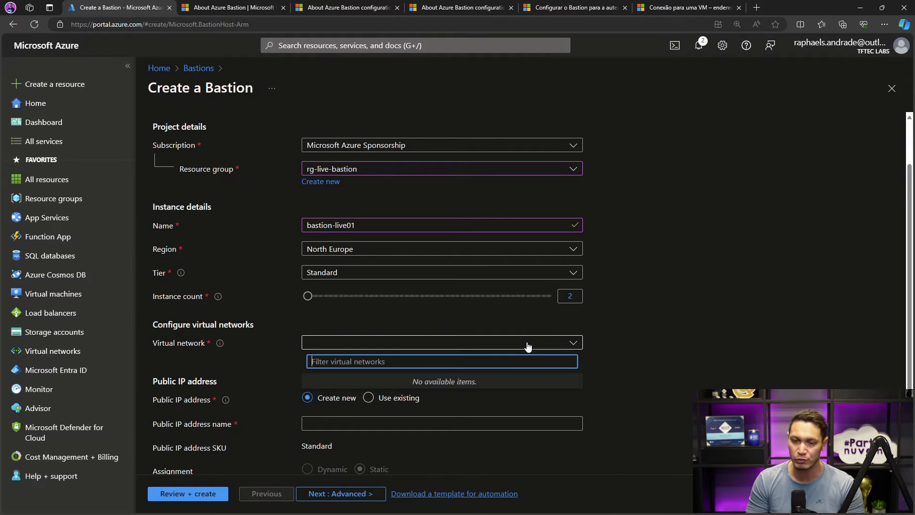
click(527, 346)
click(338, 347)
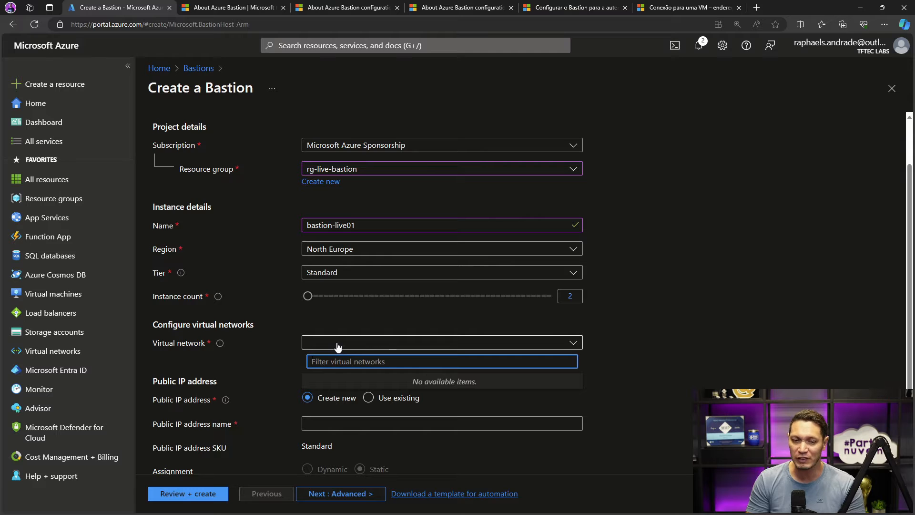
click(397, 348)
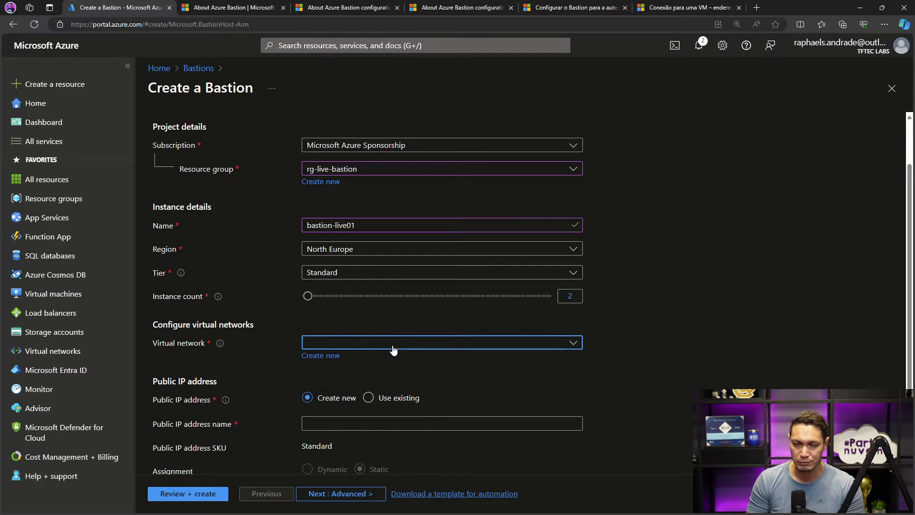
- Set the new Bastion's region to Central US
click(347, 247)
scroll(364, 313, up, 8)
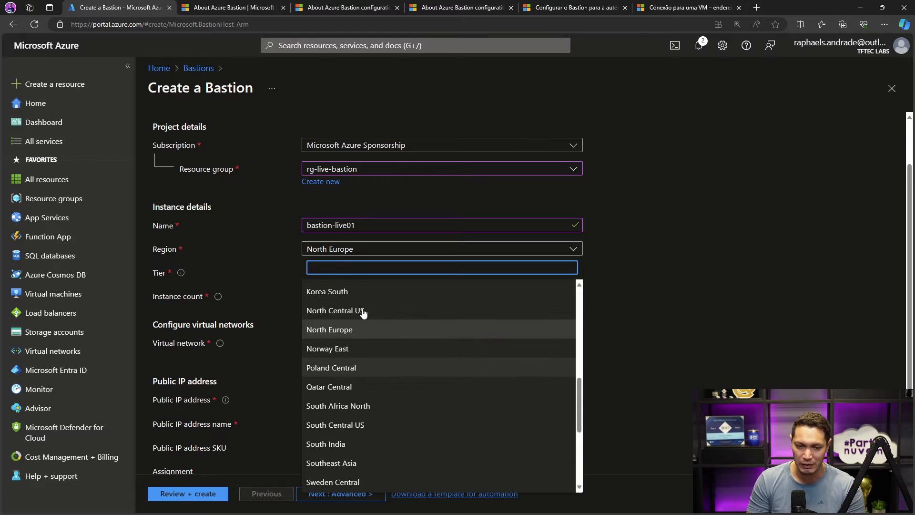
scroll(364, 313, up, 2)
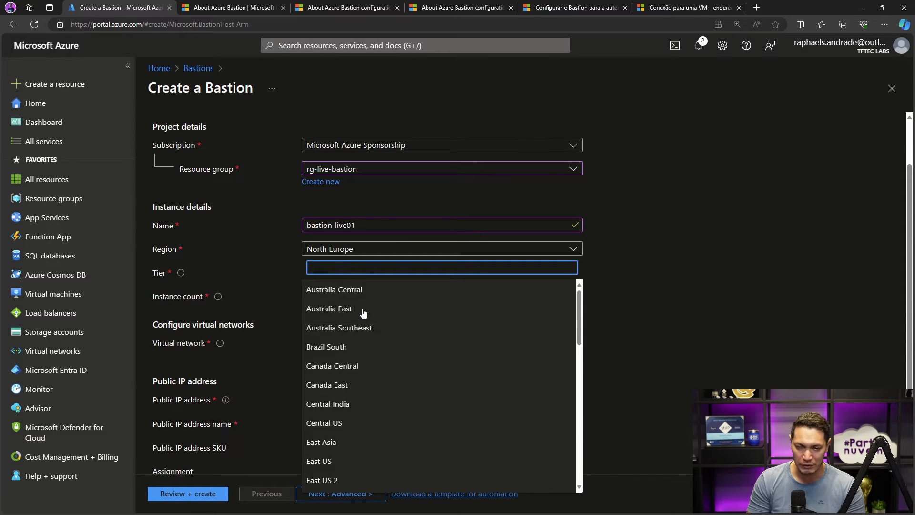
text(centra)
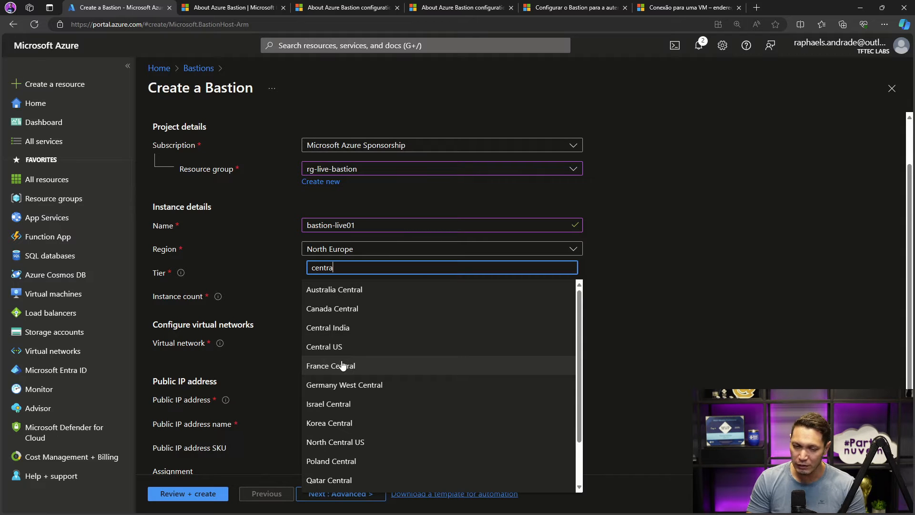
click(339, 347)
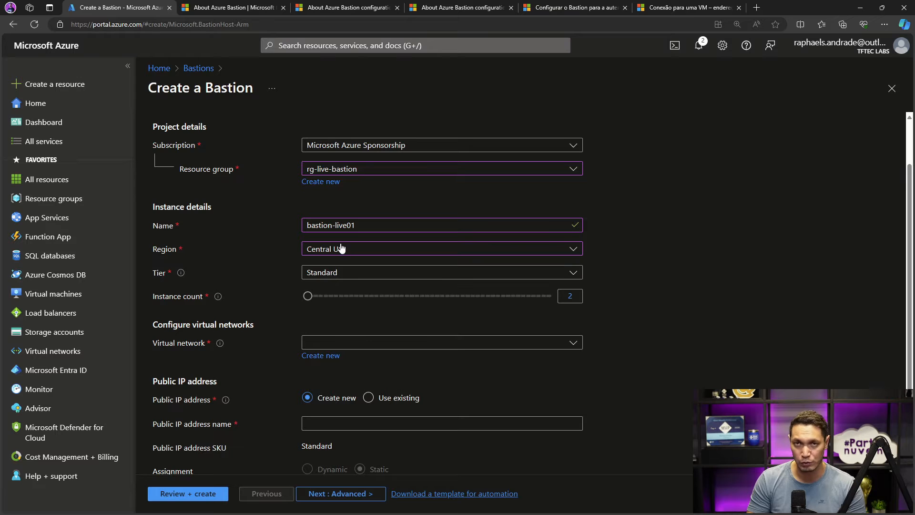
- Assign the vnet-bastion virtual network to the new Bastion and check the subnet name and prefix requirements
click(440, 348)
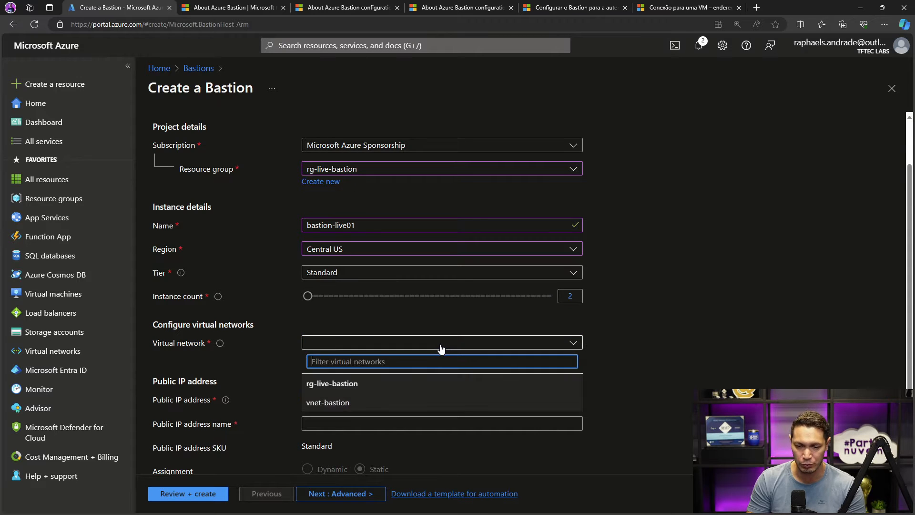
click(631, 366)
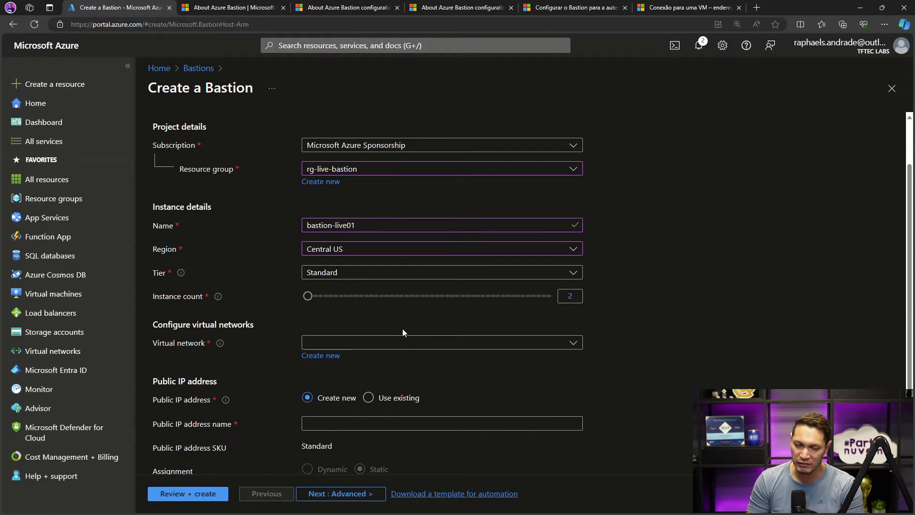
click(402, 343)
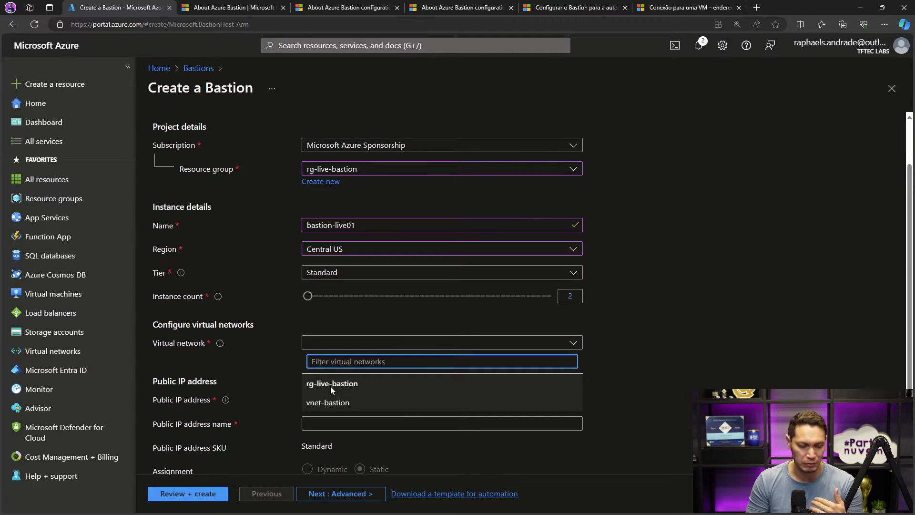
click(351, 403)
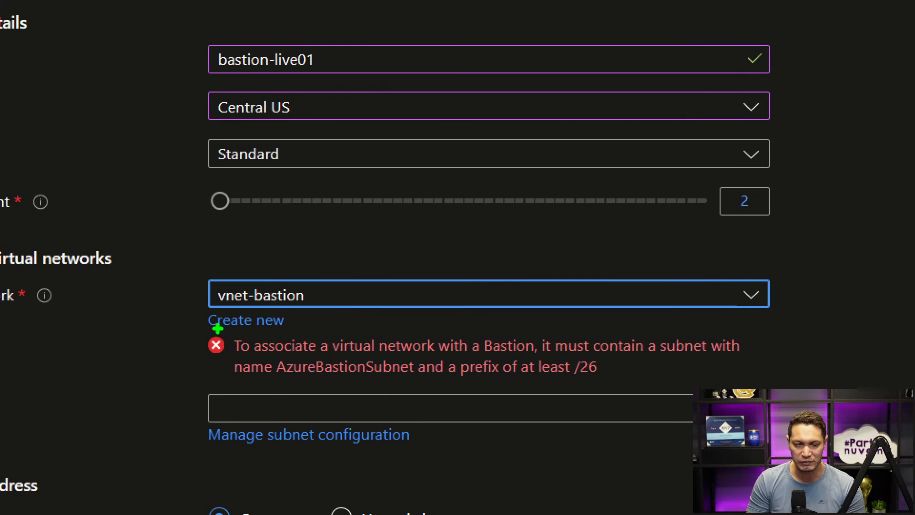
mouse_move(224, 331)
mouse_down()
mouse_move(439, 378)
mouse_move(748, 384)
mouse_move(750, 395)
mouse_up()
drag(286, 383, 427, 380)
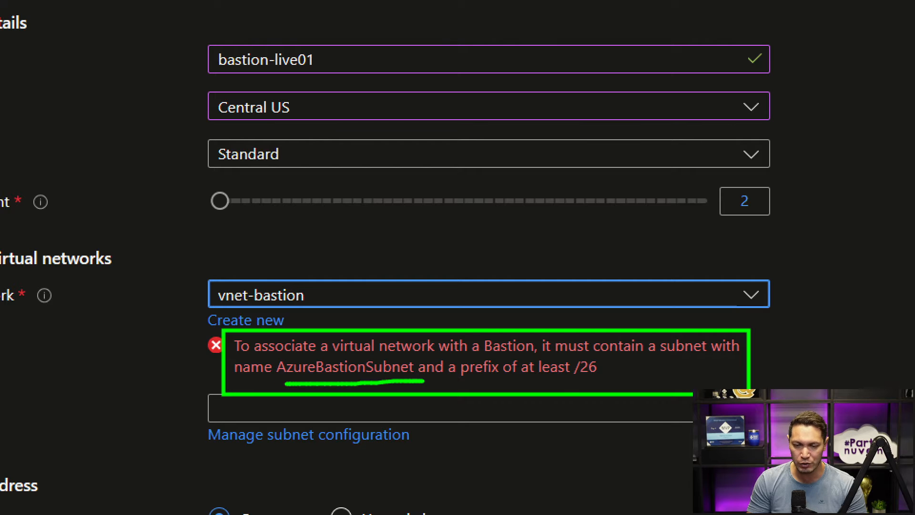
drag(560, 378, 609, 377)
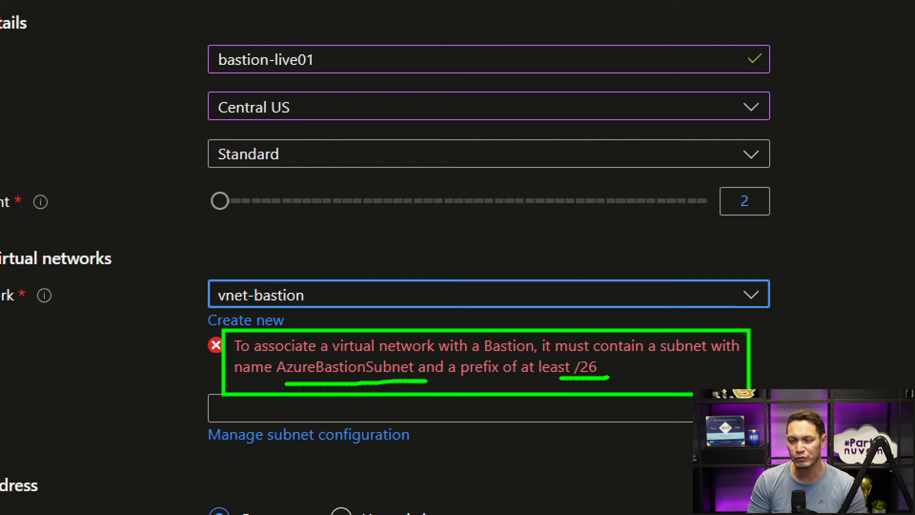
key(Escape)
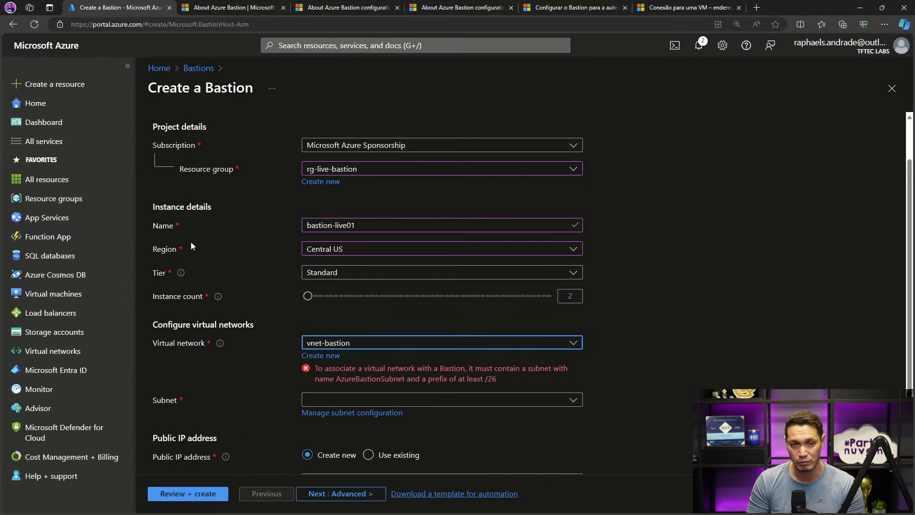
- Open the virtual networks list in a separate browser tab with the connected account and go to the subnets of vnet-bastion
right_click(43, 357)
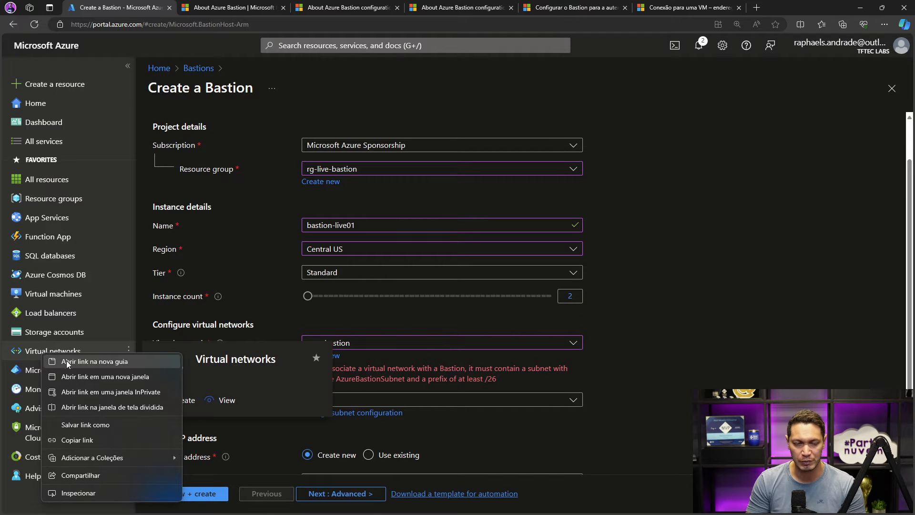
click(53, 360)
click(207, 8)
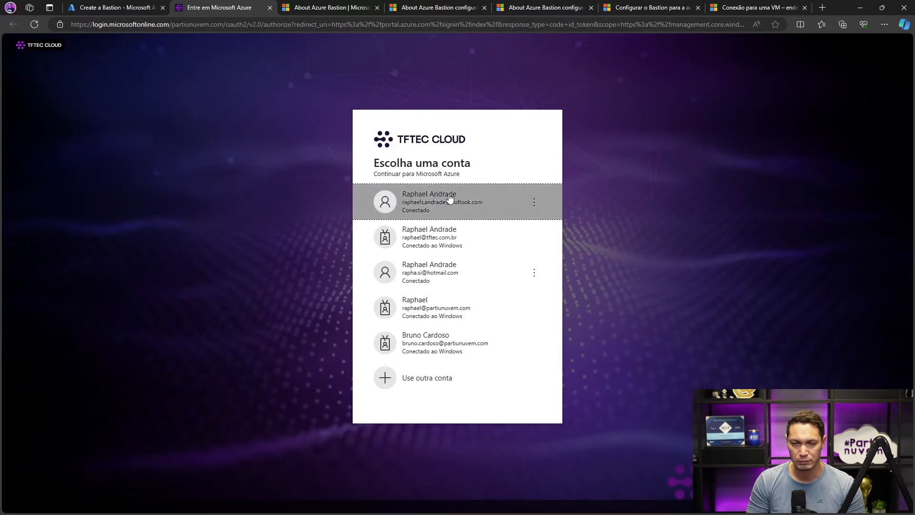
click(444, 200)
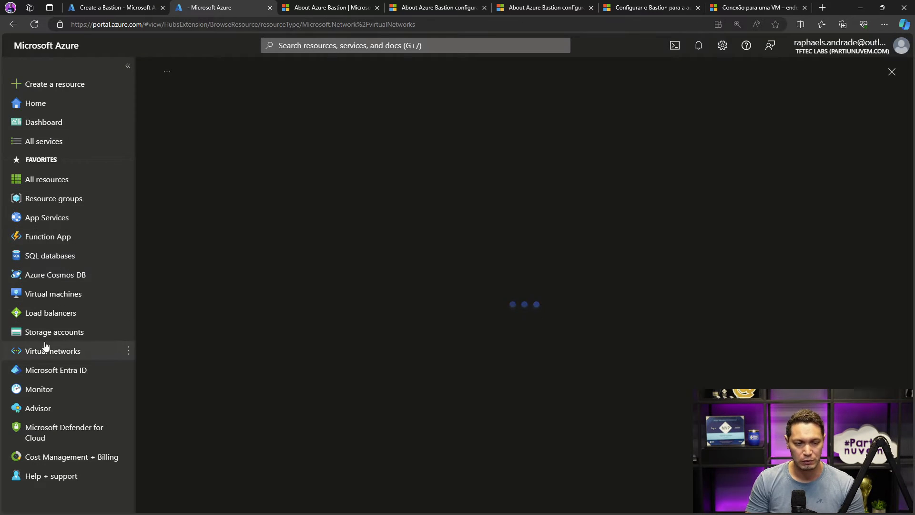
click(42, 352)
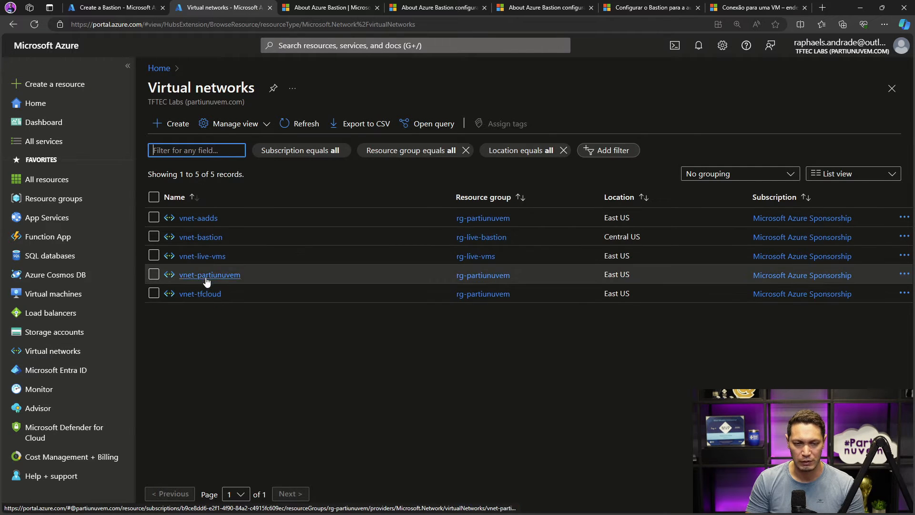
click(201, 237)
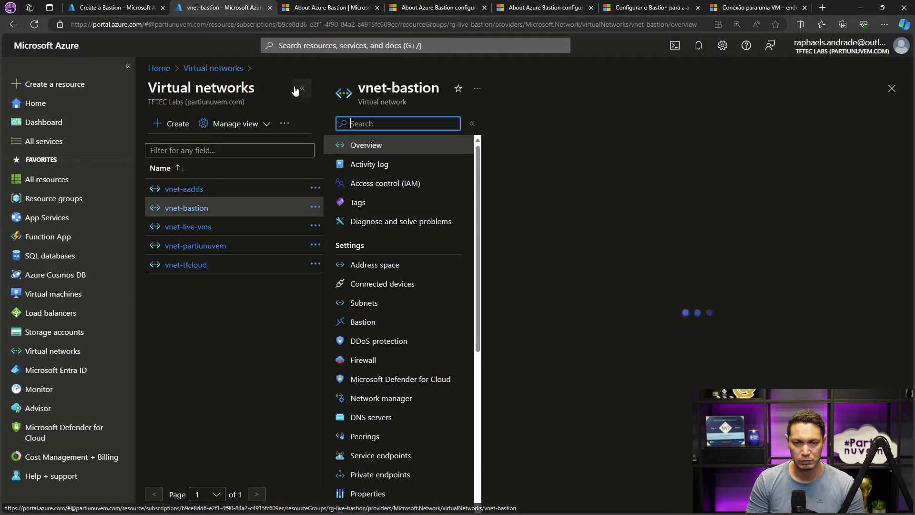
click(195, 306)
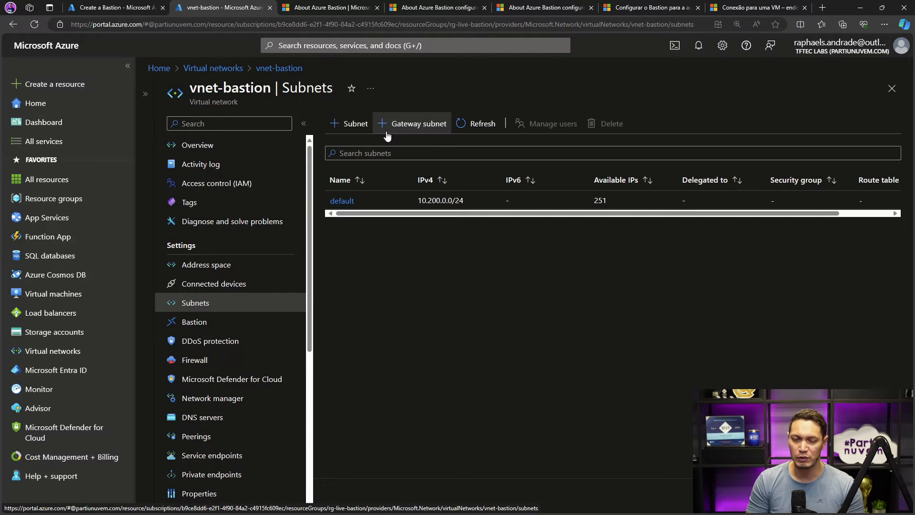
- Start a new subnet in vnet-bastion named AzureBastionSubnet with the address range 10.200.1.0/26
click(355, 124)
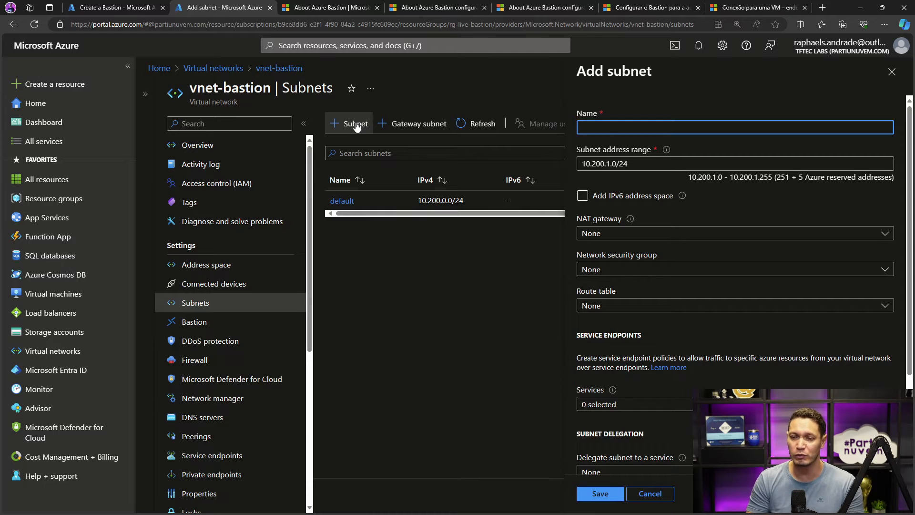
text(Azur)
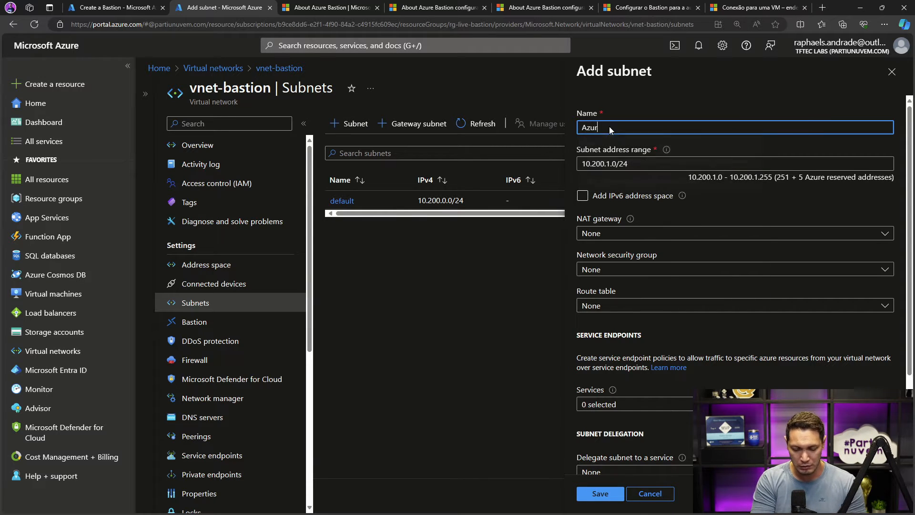
text(eBastion)
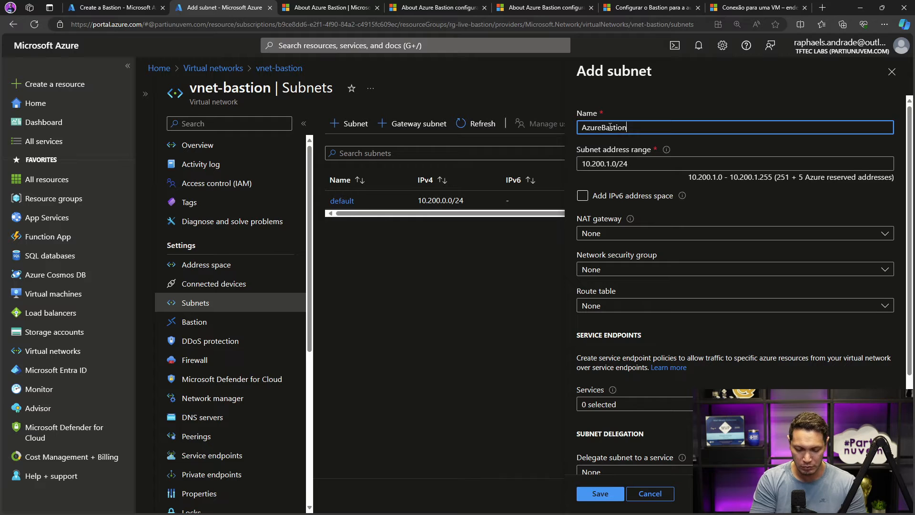
text(Subnet)
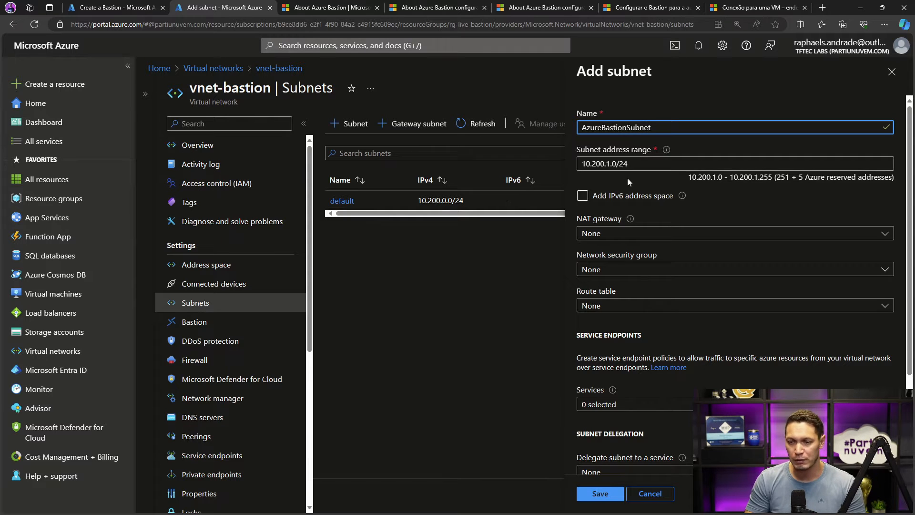
click(635, 163)
key(BackSpace)
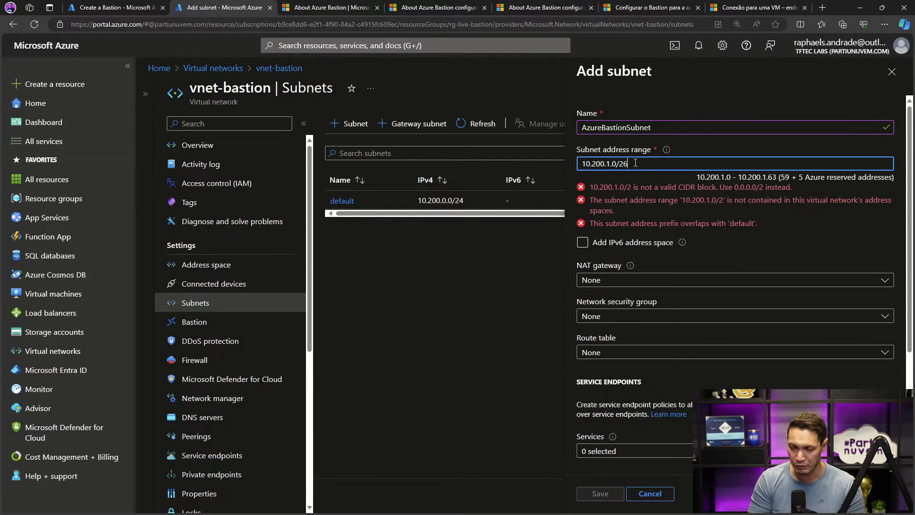
text(6)
- Read and mark the subnet size recommendation for AzureBastionSubnet in the Instances and host scaling documentation
click(525, 8)
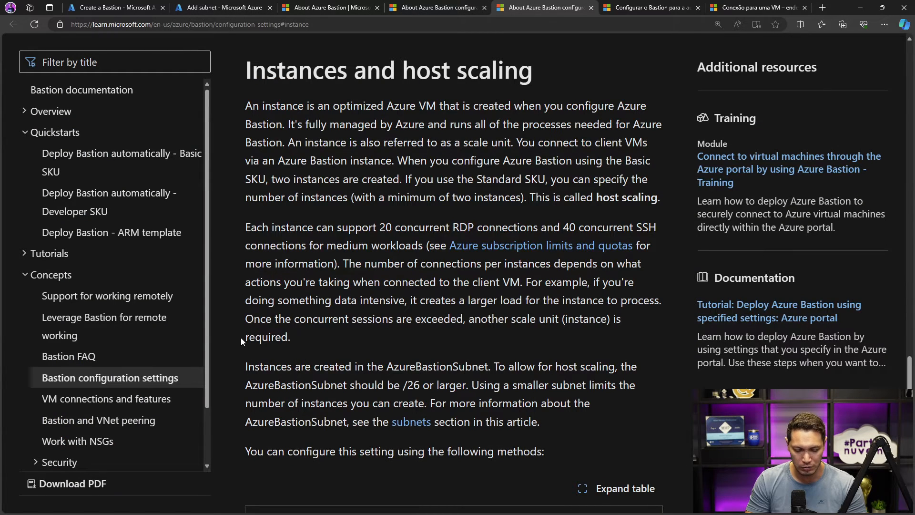
key(ctrl+h)
key(Escape)
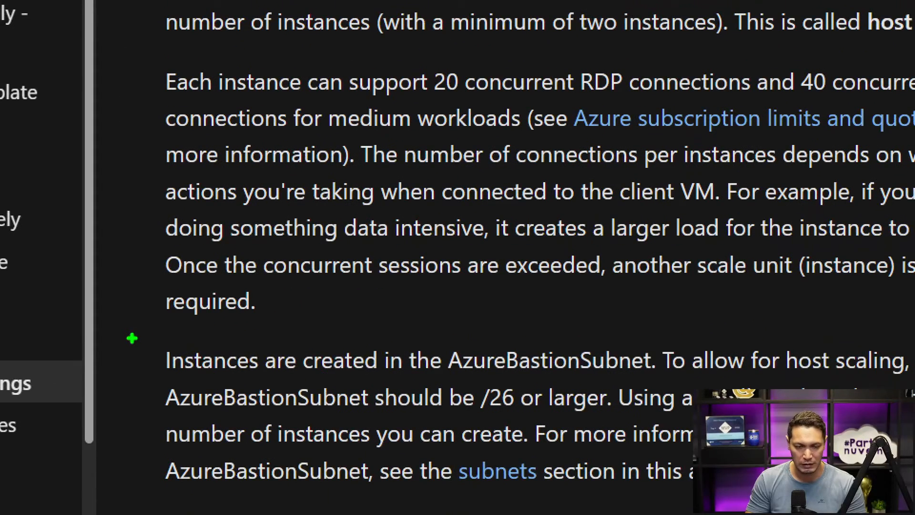
mouse_move(146, 336)
mouse_down()
mouse_move(270, 364)
mouse_move(696, 423)
mouse_up()
key(g)
drag(472, 414, 632, 412)
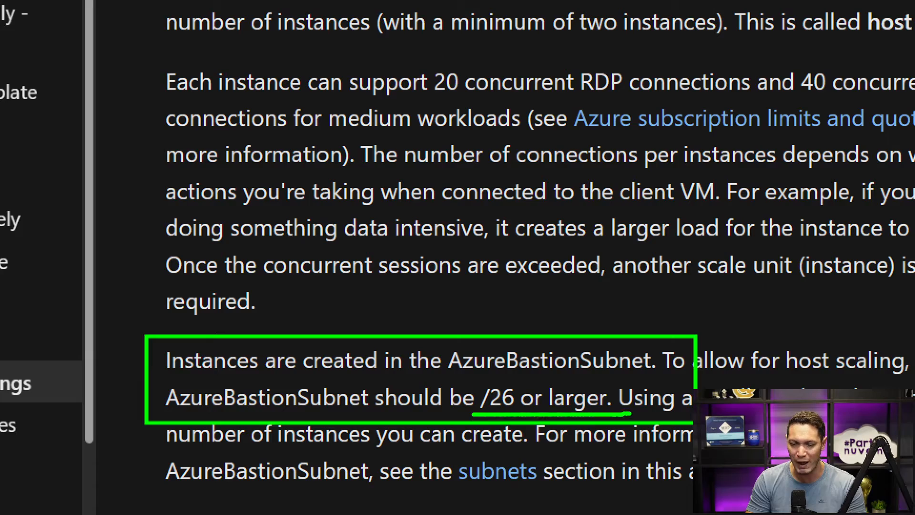
key(Escape)
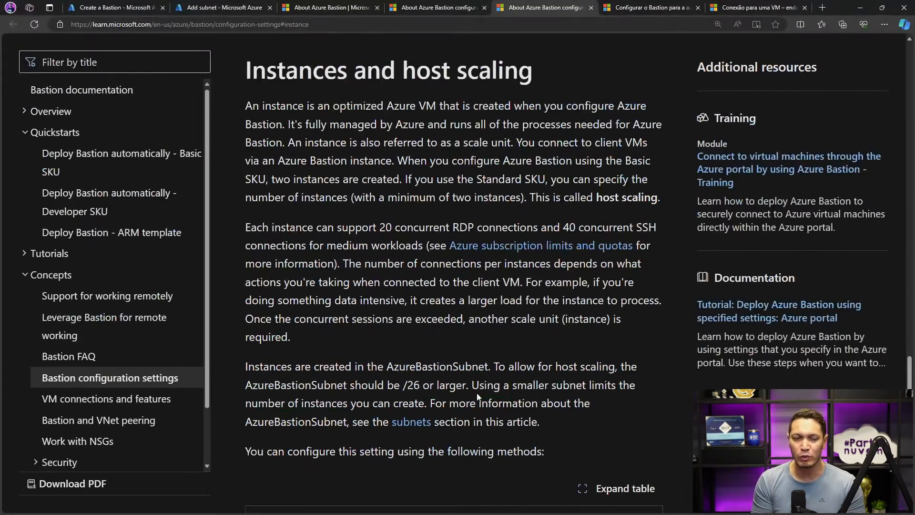
- Find the Azure Bastion subnet section of the documentation and mark the minimum subnet size rules in its Important note
scroll(453, 84, up, 15)
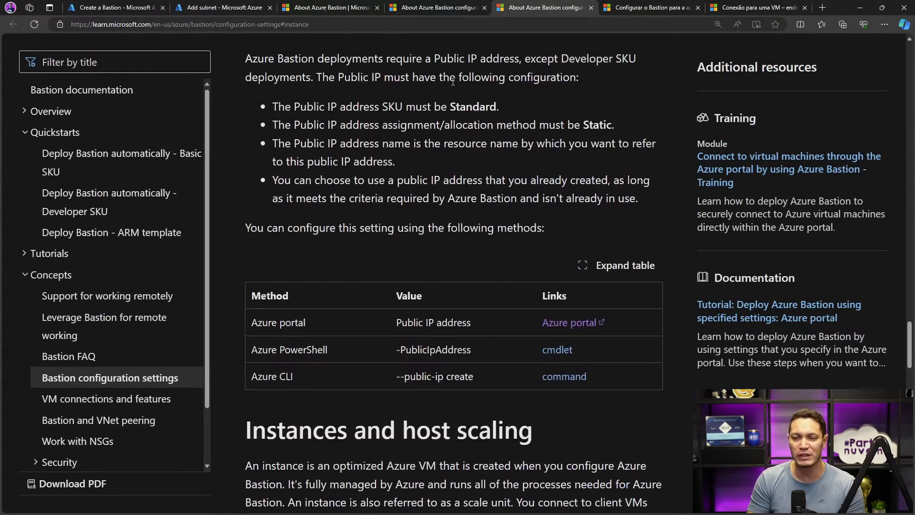
scroll(453, 85, up, 7)
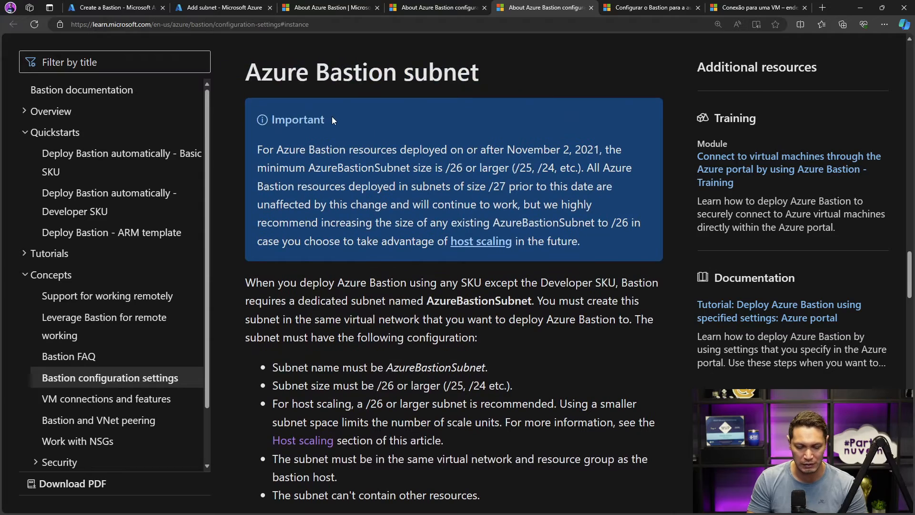
key(ctrl+1)
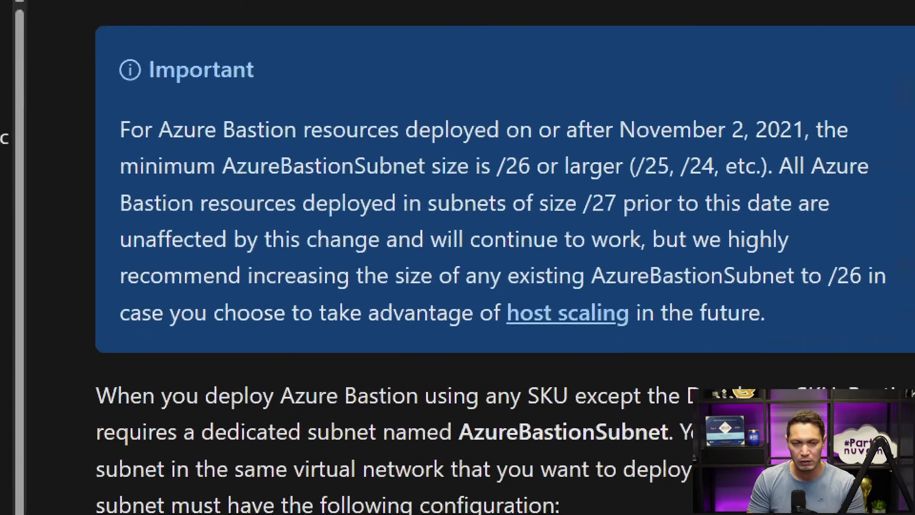
click(256, 82)
mouse_move(82, 111)
mouse_down()
mouse_move(888, 322)
mouse_move(899, 347)
mouse_up()
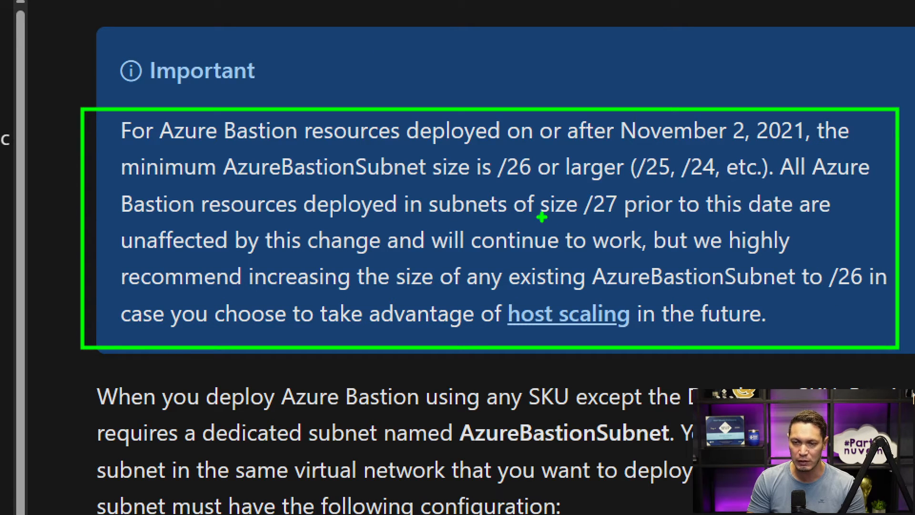
drag(542, 217, 623, 221)
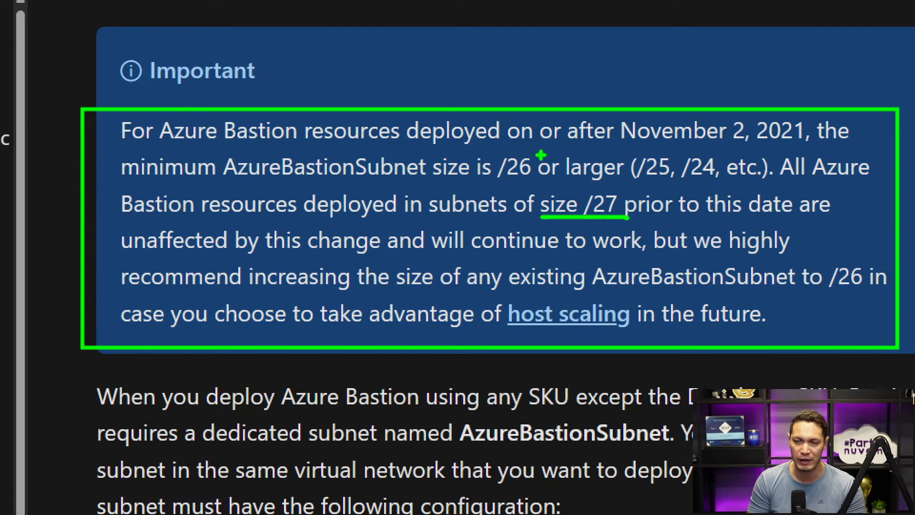
drag(483, 180, 533, 181)
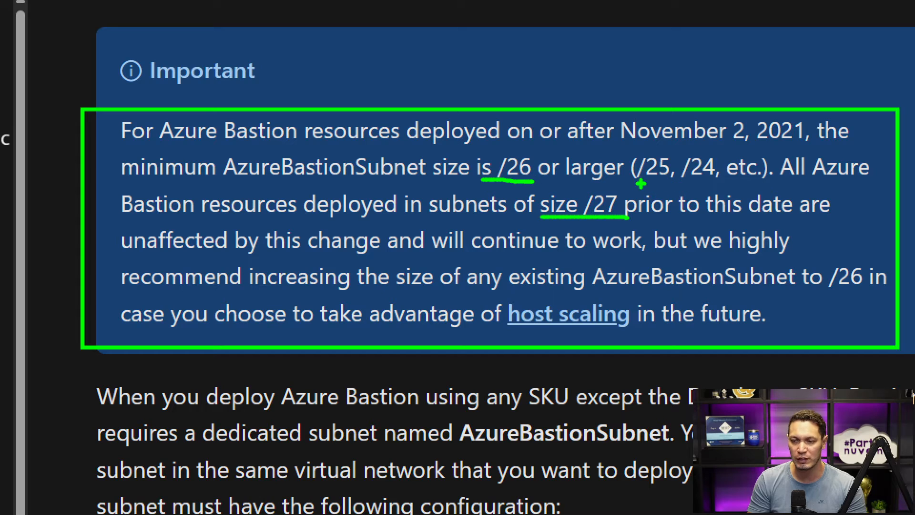
drag(632, 182, 753, 188)
key(Escape)
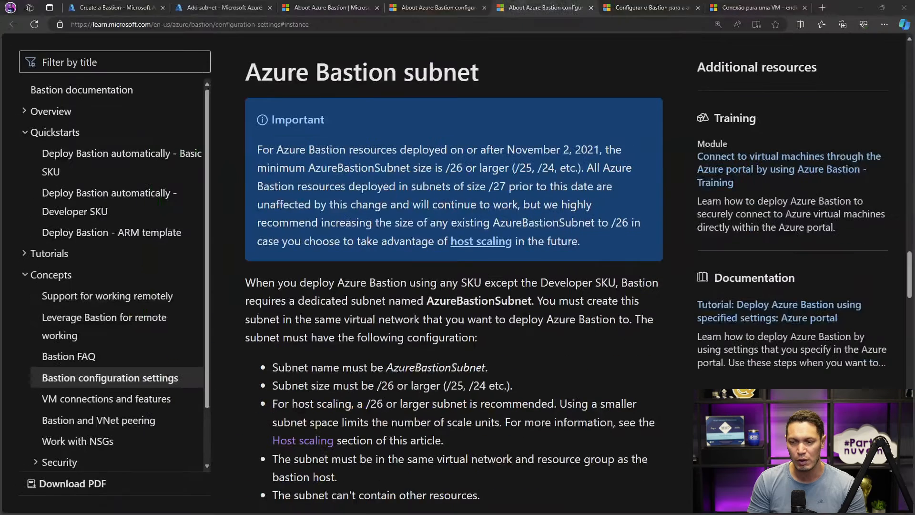
- Recheck the subnet requirement in the Bastion creation form and save the new AzureBastionSubnet in vnet-bastion
click(92, 7)
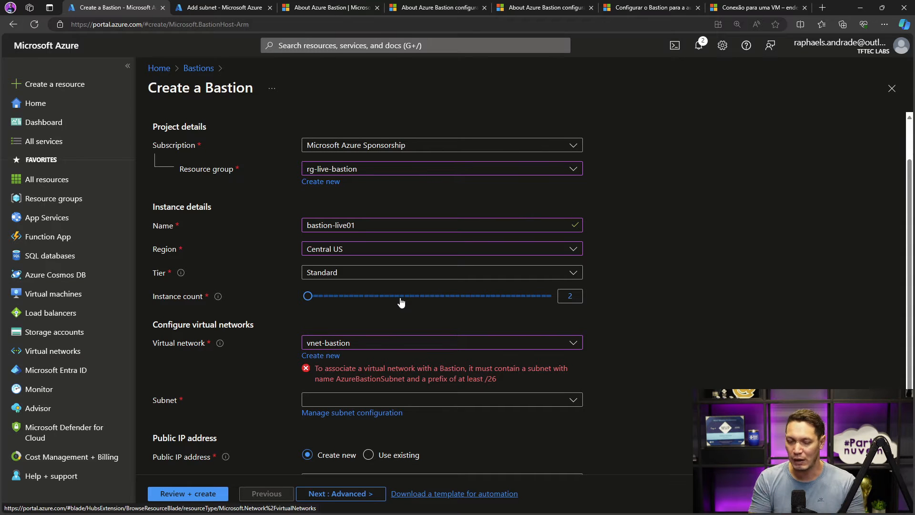
click(238, 7)
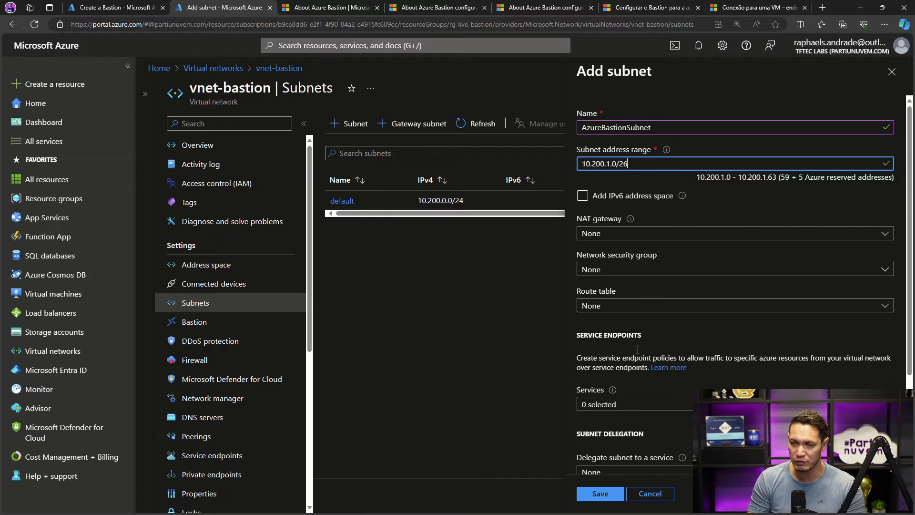
click(606, 495)
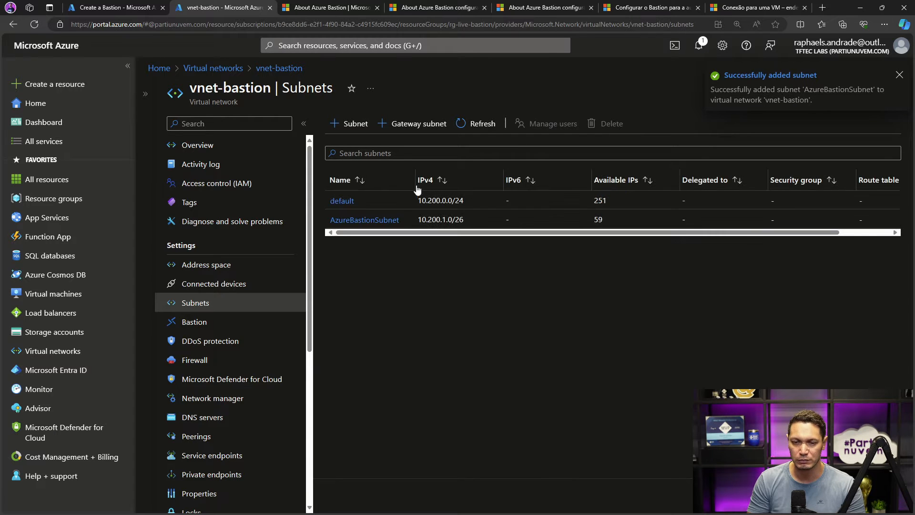
- Reload the Bastion form's subnet choice through the subnet configuration of vnet-bastion so that AzureBastionSubnet (10.200.1.0/26) is assigned
click(149, 8)
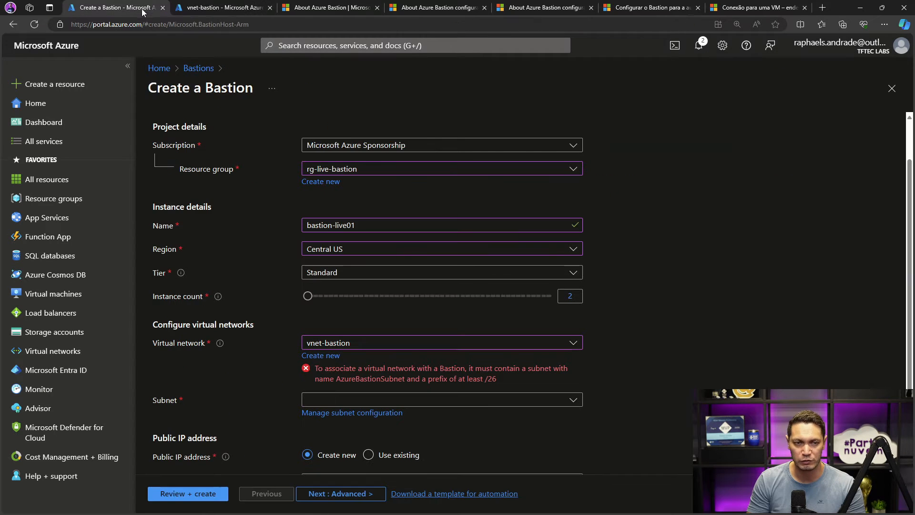
click(355, 401)
click(355, 400)
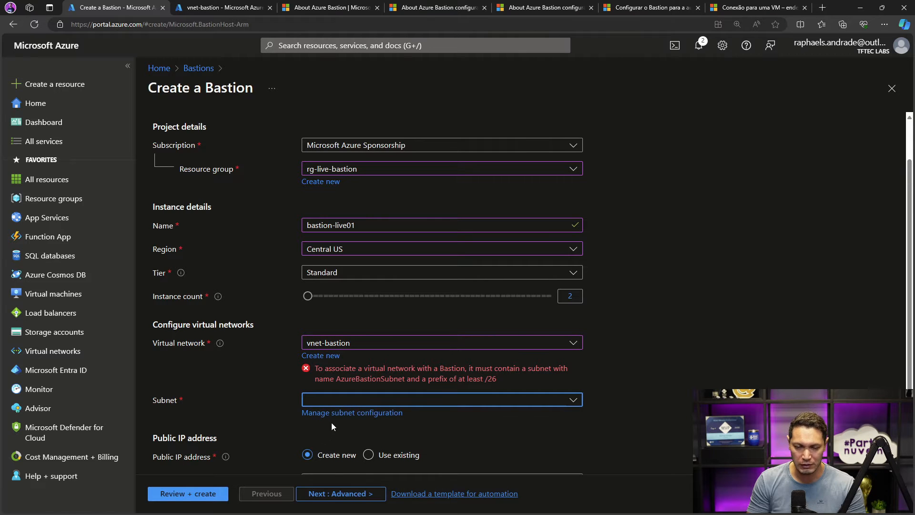
click(336, 411)
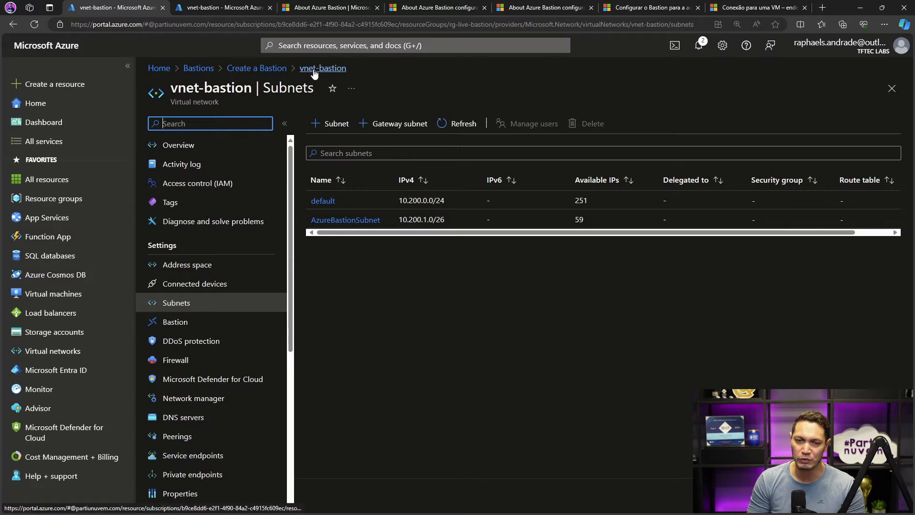
click(278, 73)
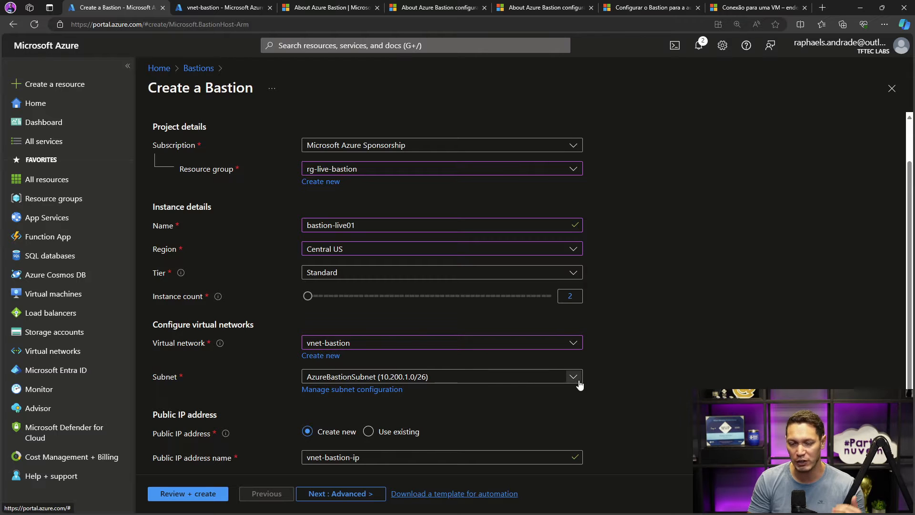
- Review the new Bastion's public IP settings and compare them with the architecture diagram in the Azure Bastion documentation
scroll(606, 361, down, 2)
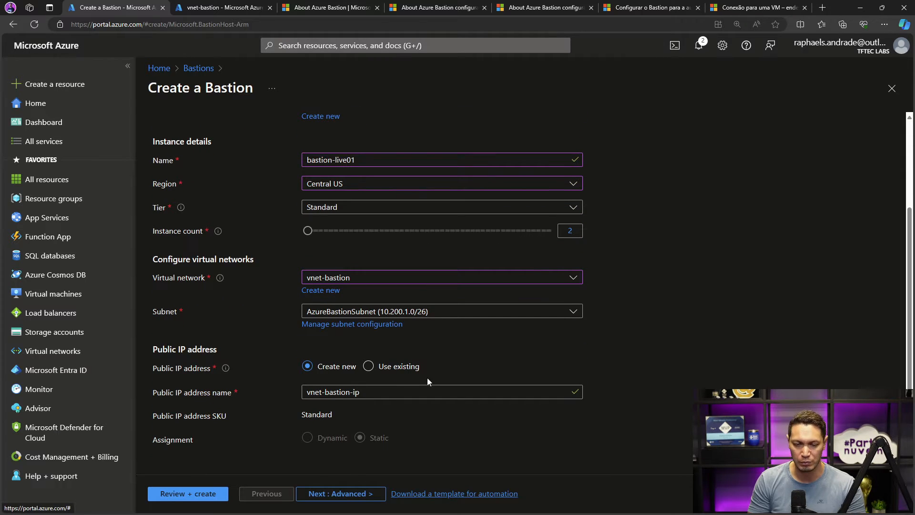
click(334, 8)
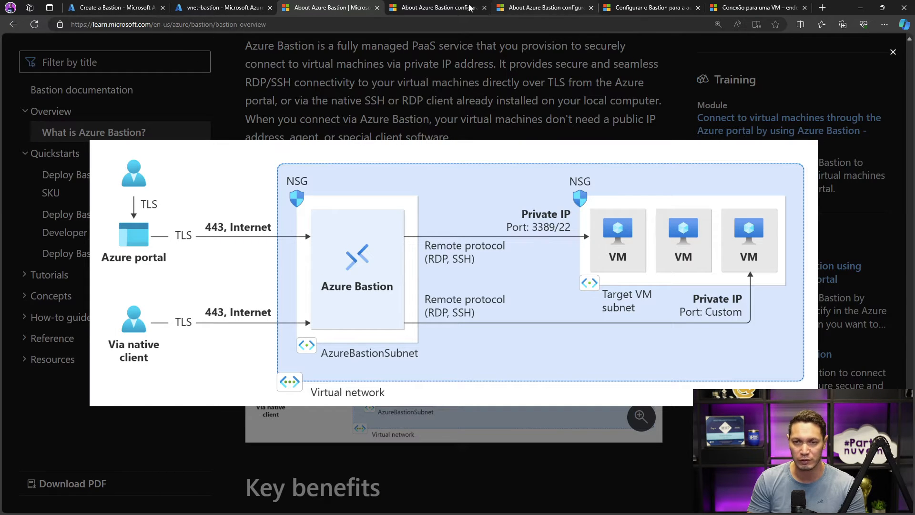
click(112, 8)
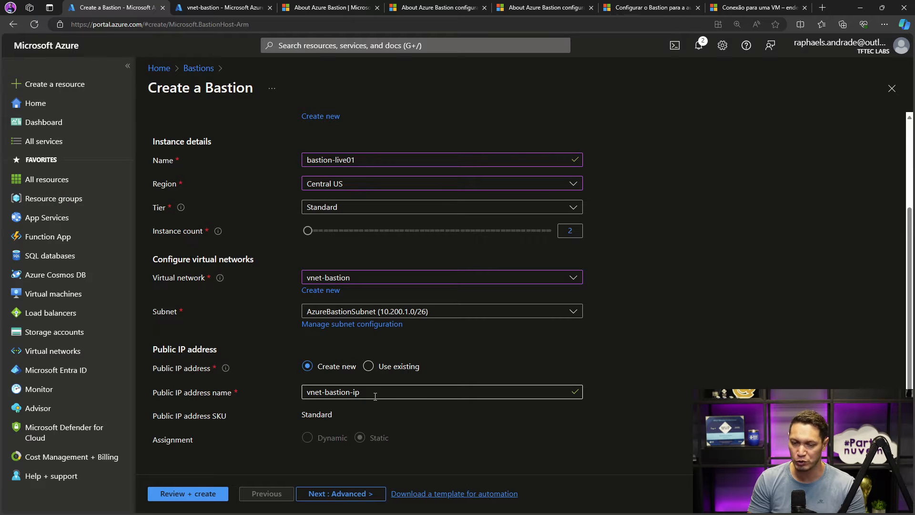
- Move on to the Bastion's advanced features and enable IP-based connection, Kerberos authentication, Native client support and Shareable Link
click(340, 495)
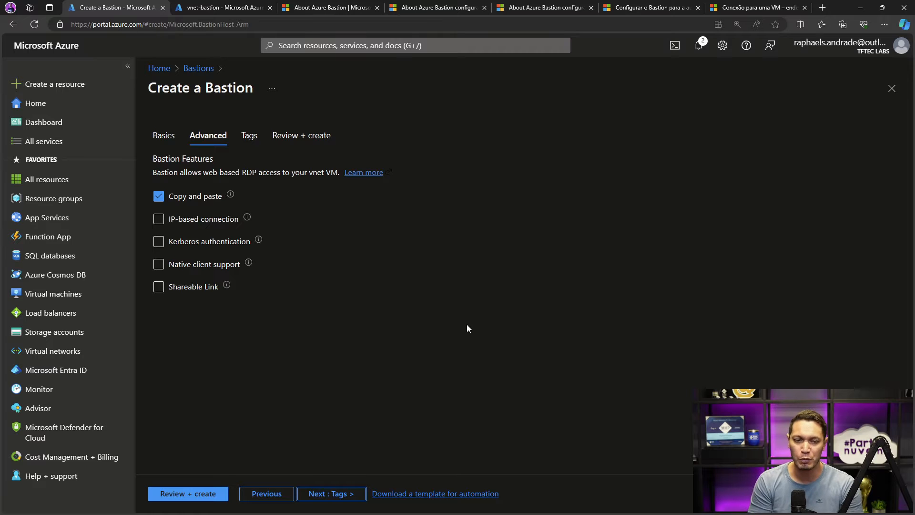
click(185, 243)
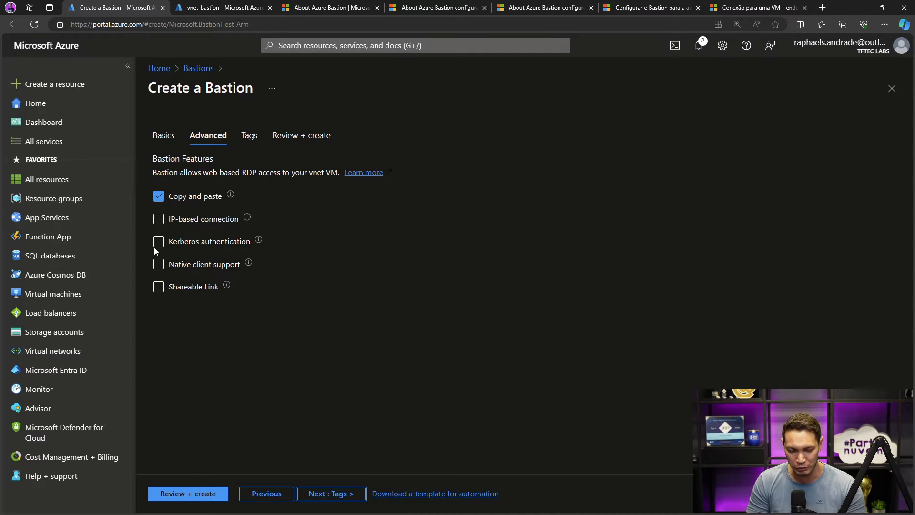
click(158, 219)
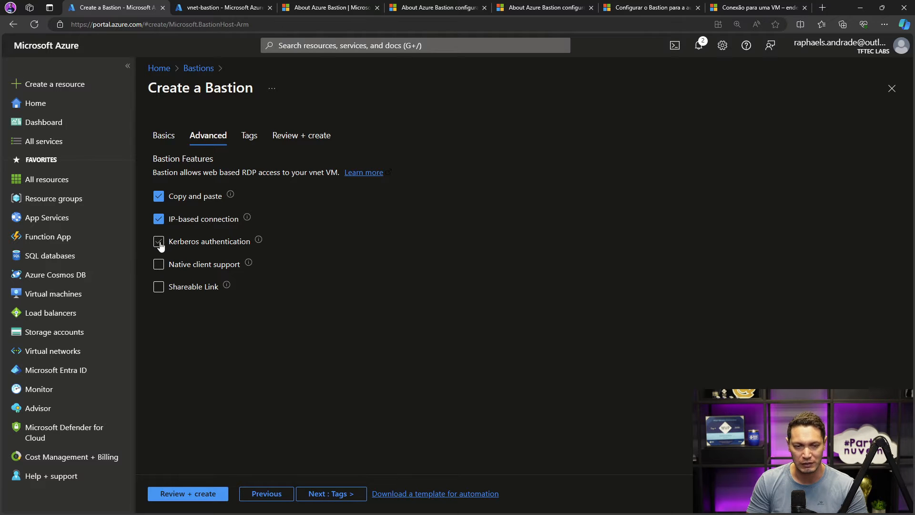
click(159, 242)
click(159, 264)
click(159, 287)
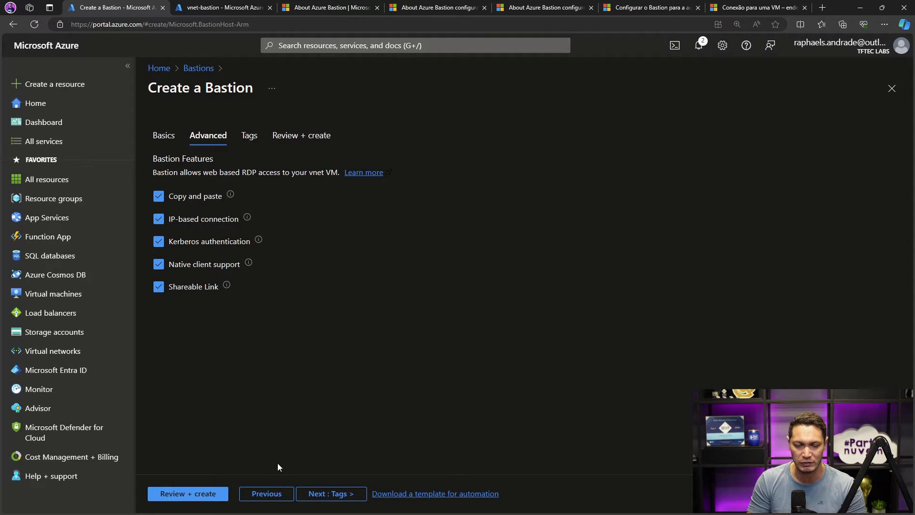
- Leave the tags empty, validate the bastion-live01 settings and start creating the Bastion
click(313, 495)
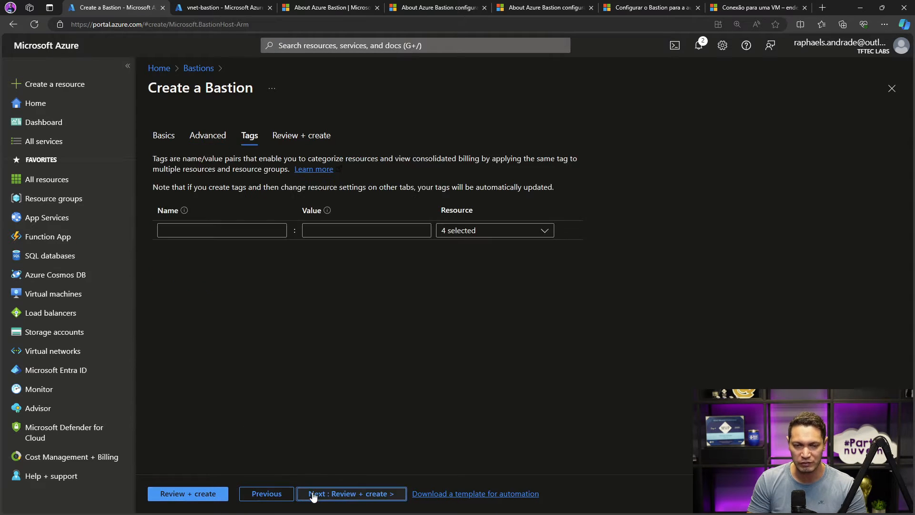
click(327, 495)
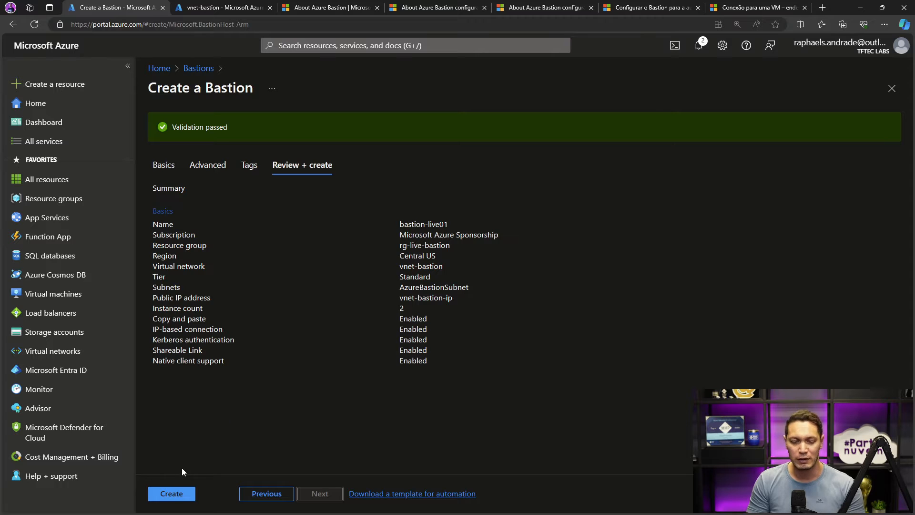
click(172, 496)
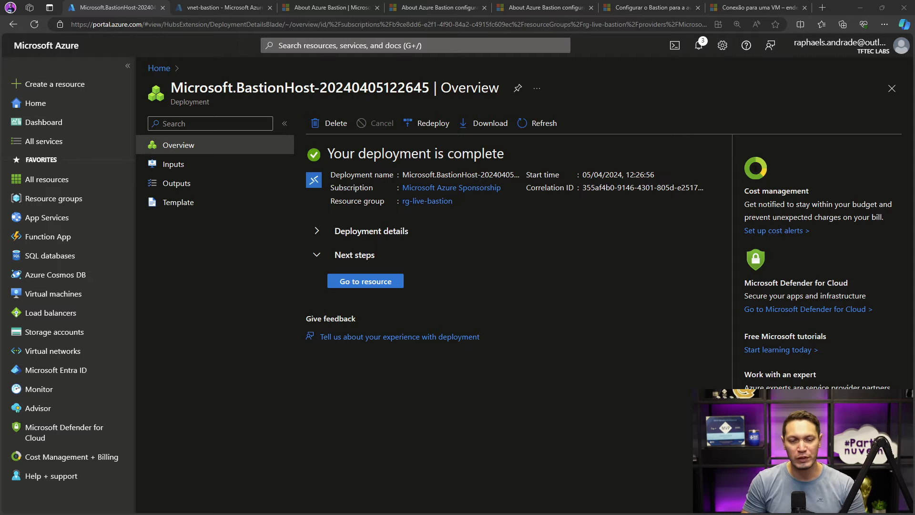
- Expand the deployment details and check the operation details of the bastion-live01 resource, including its deployment duration
click(329, 238)
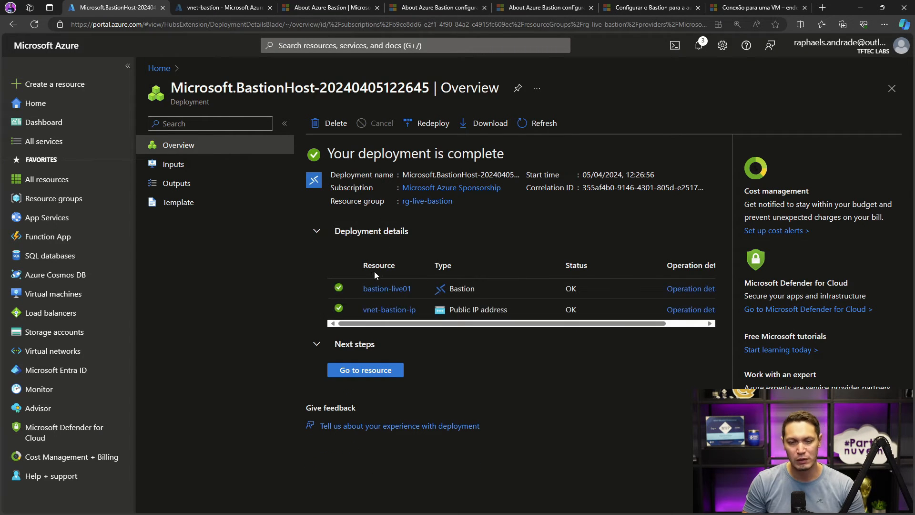
click(687, 289)
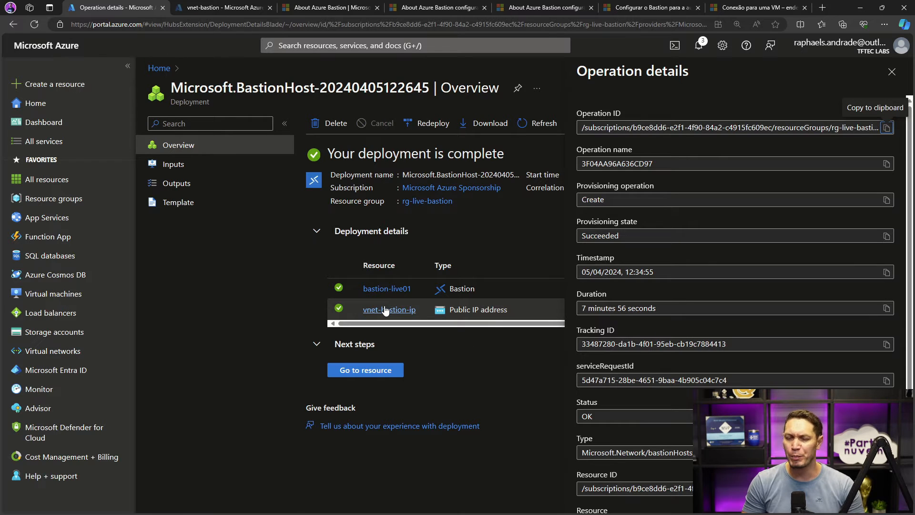
mouse_move(385, 310)
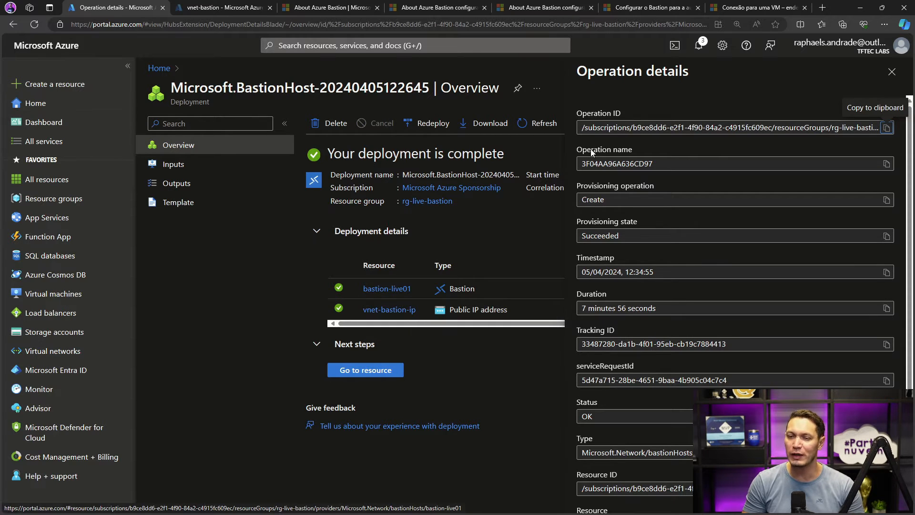
click(892, 72)
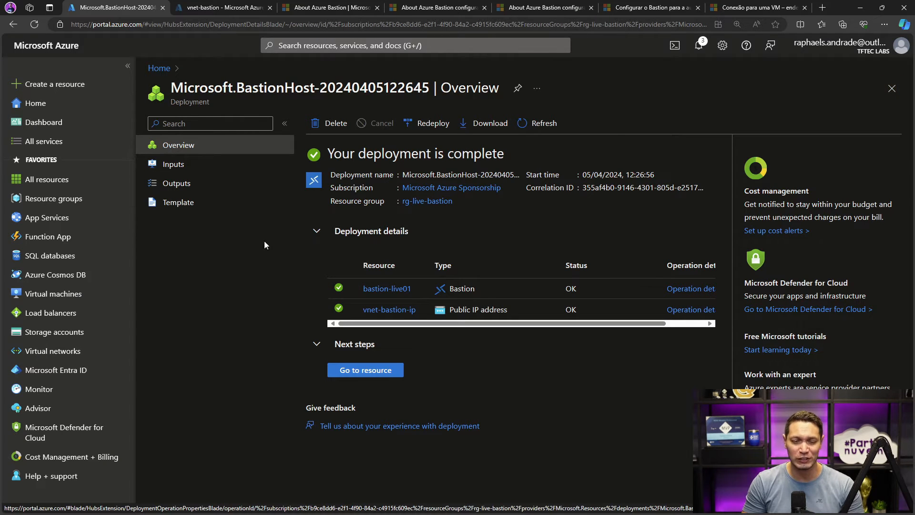
- Open the deployed bastion-live01 resource and review its Connect, Sessions, Shareable links and Configuration pages
click(364, 373)
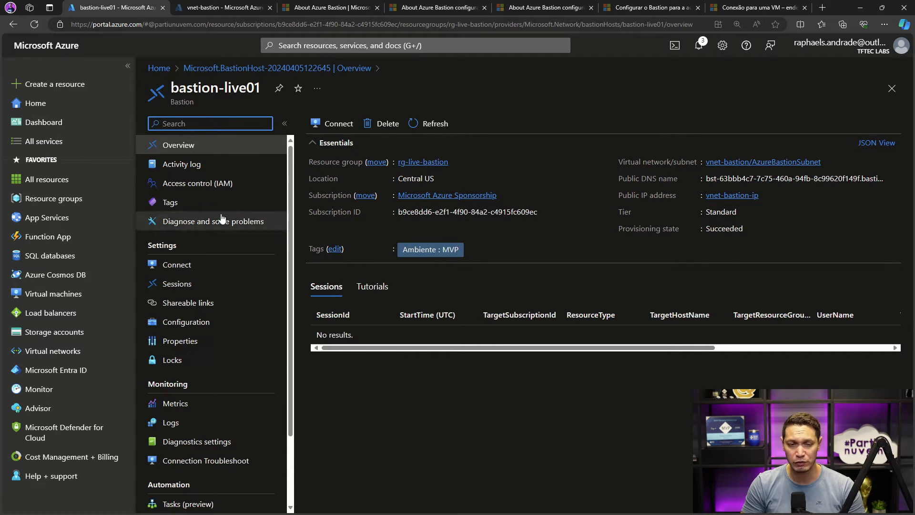
click(173, 271)
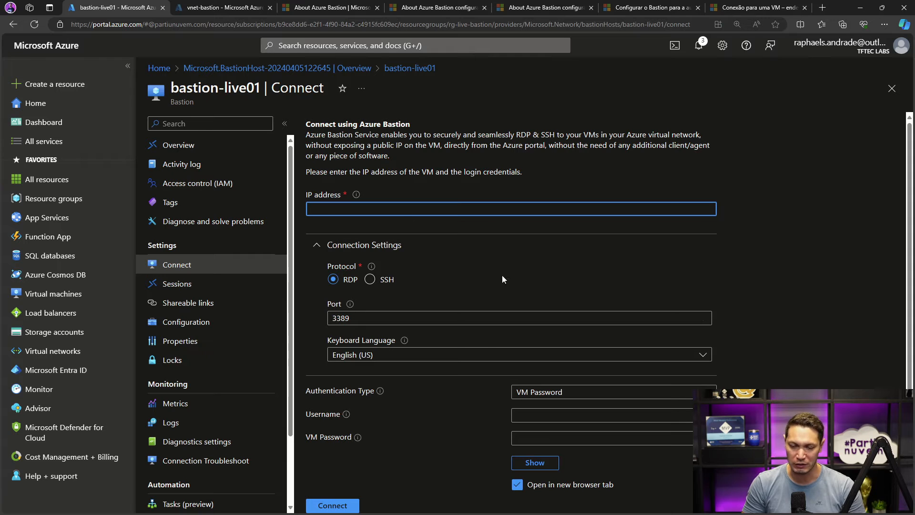
click(165, 285)
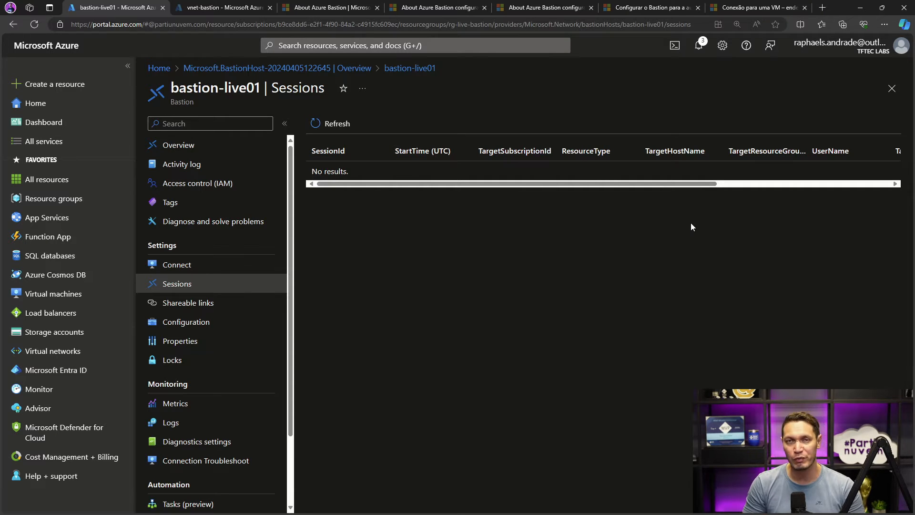
click(173, 305)
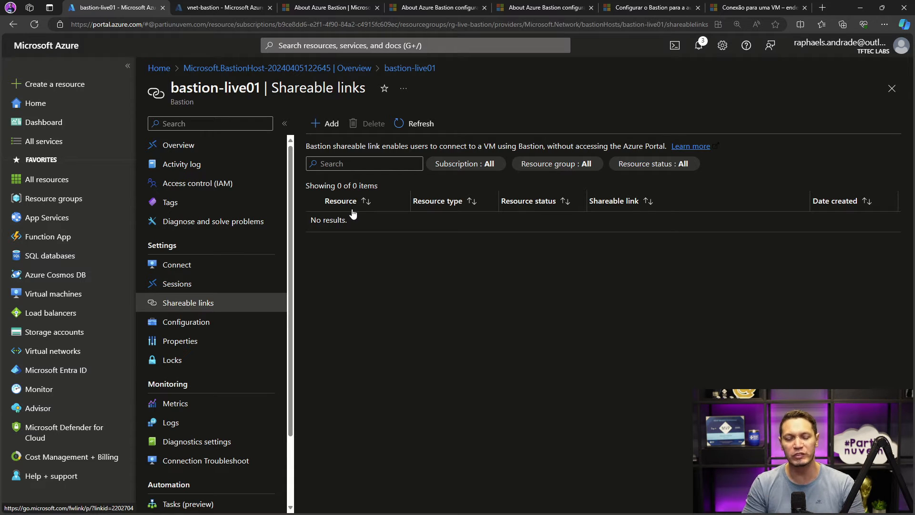
click(185, 325)
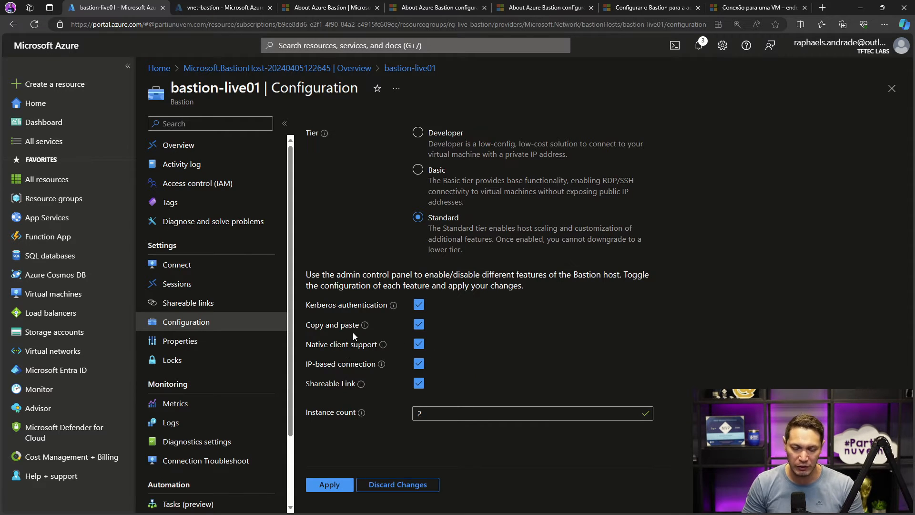
mouse_move(393, 309)
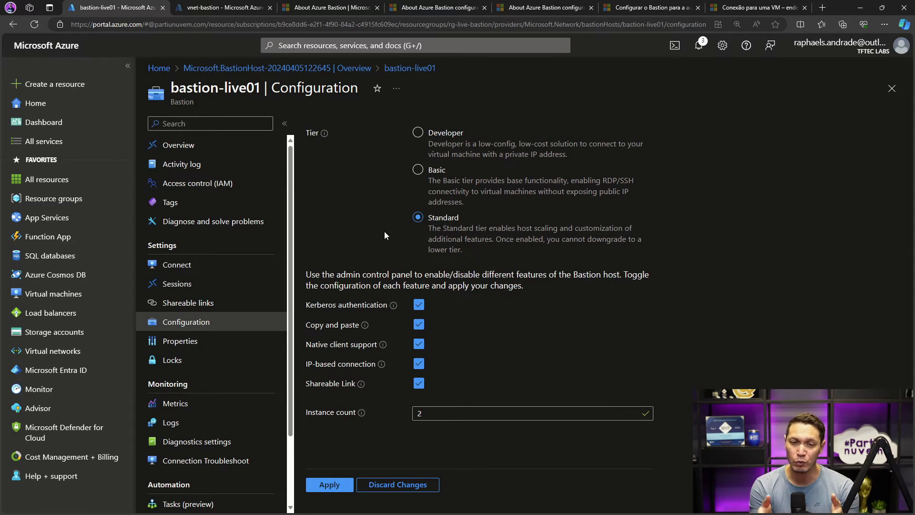
click(217, 265)
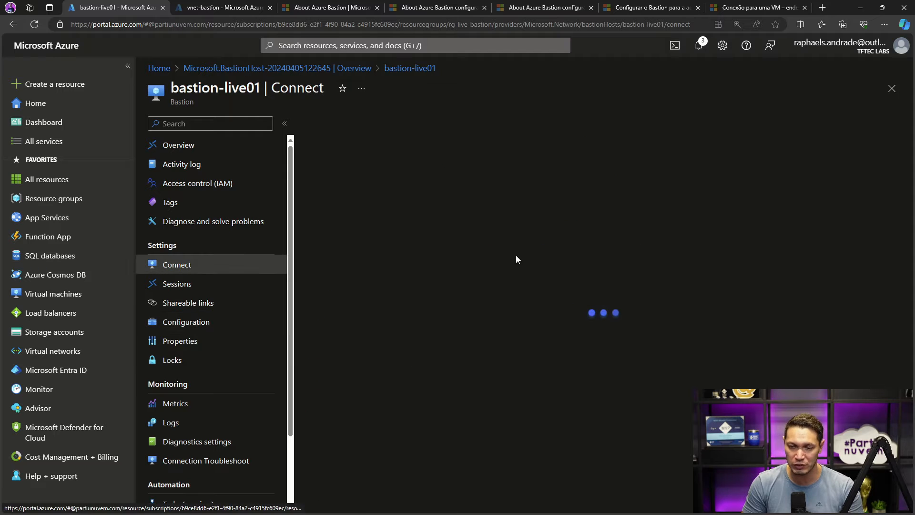
scroll(515, 353, down, 1)
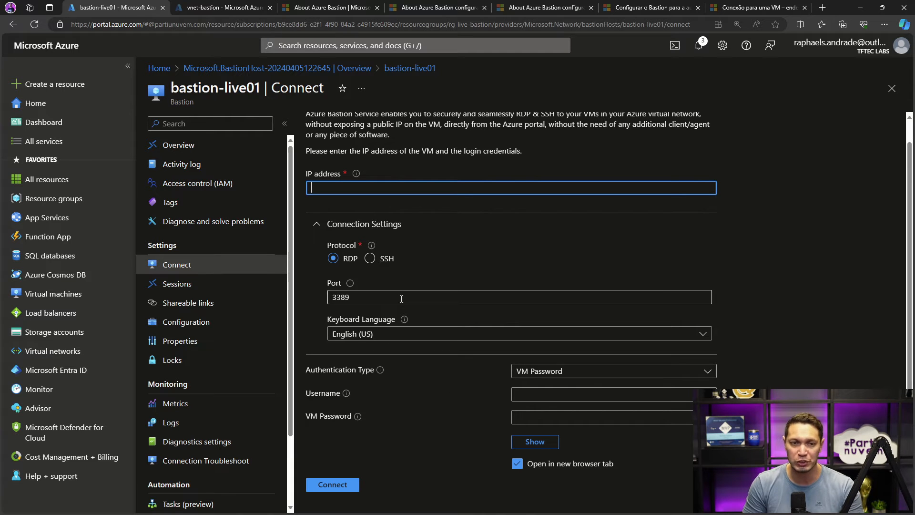
- Switch to the Portuguese documentation article on Bastion Kerberos authentication and find its Considerações section
click(354, 6)
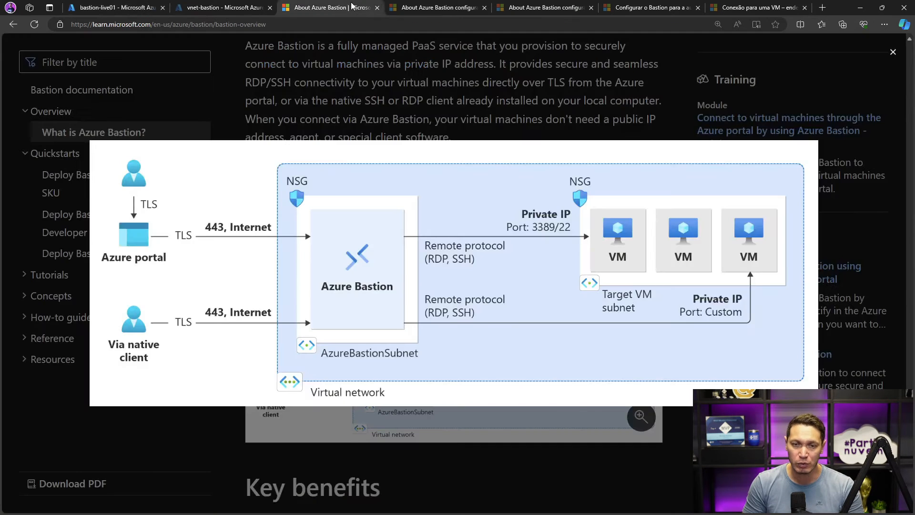
click(434, 6)
click(521, 10)
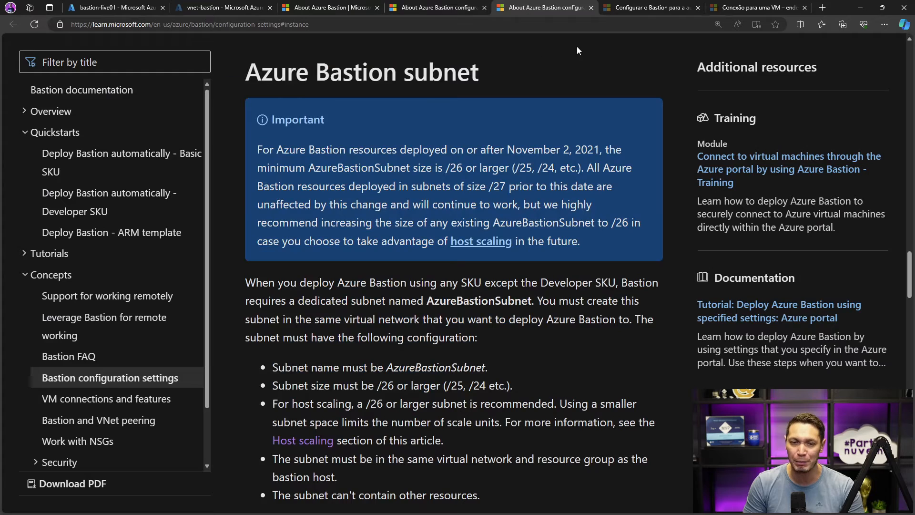
click(648, 11)
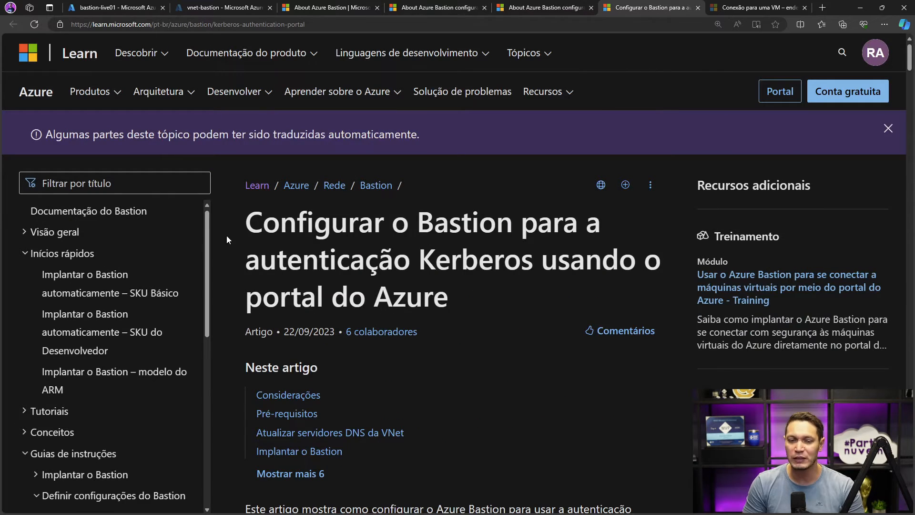
scroll(477, 227, down, 6)
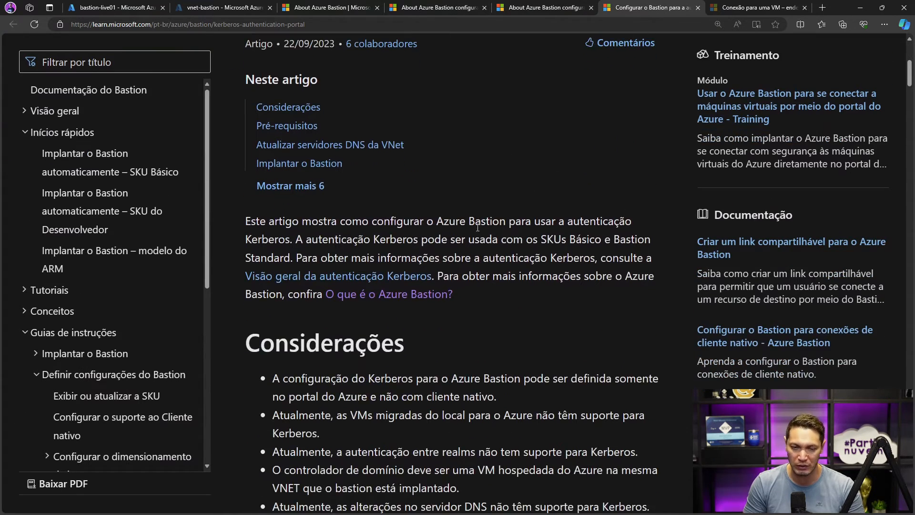
scroll(478, 228, down, 3)
scroll(478, 227, down, 2)
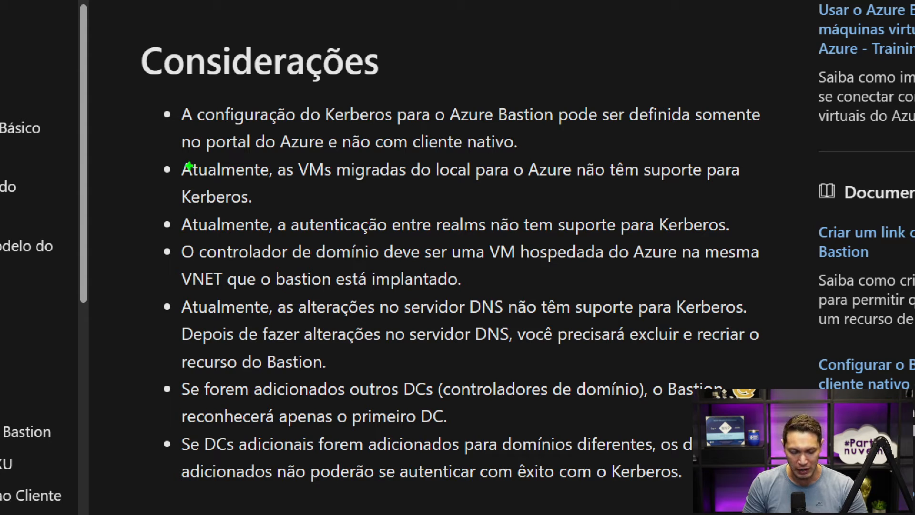
- Mark the Kerberos considerations about VMs migrated from on-premises and the domain controller being in the same VNET as the Bastion
mouse_move(163, 153)
mouse_down()
mouse_move(537, 193)
mouse_move(709, 194)
mouse_move(766, 209)
mouse_up()
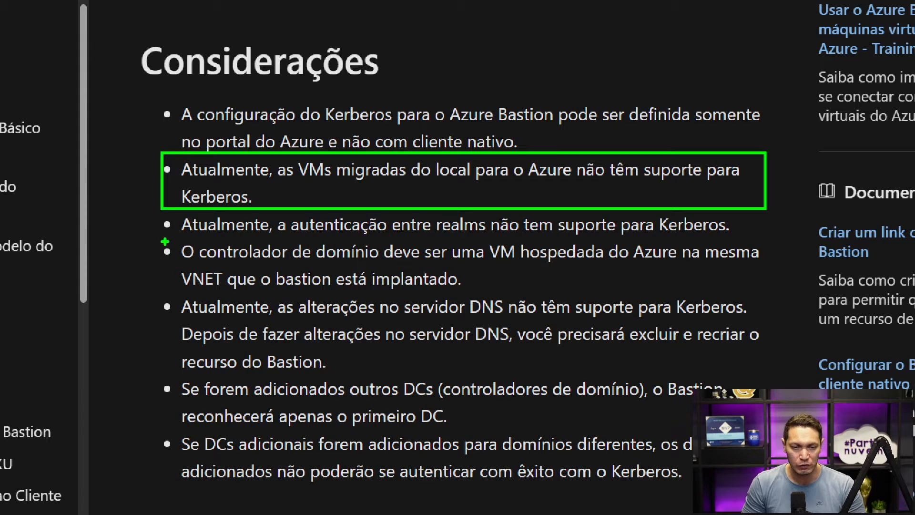
mouse_move(159, 241)
mouse_down()
mouse_move(332, 274)
mouse_move(582, 294)
mouse_move(769, 294)
mouse_up()
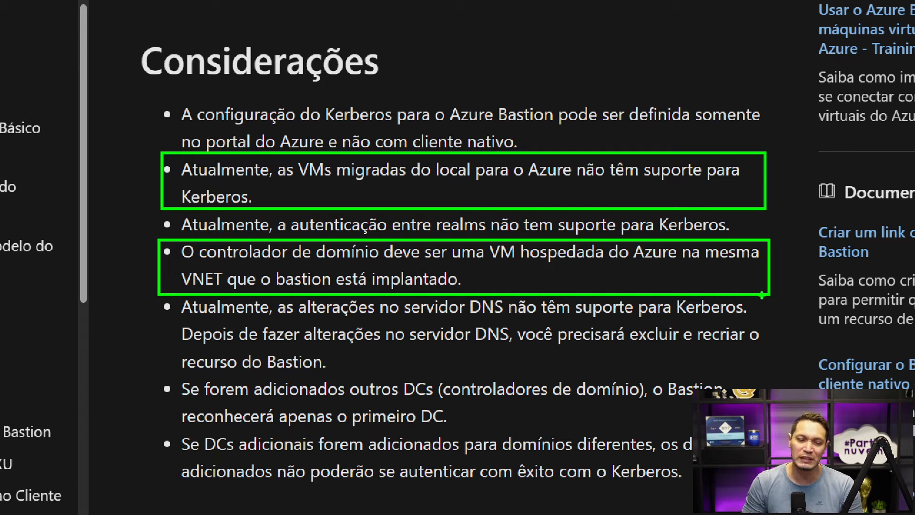
drag(699, 265, 755, 260)
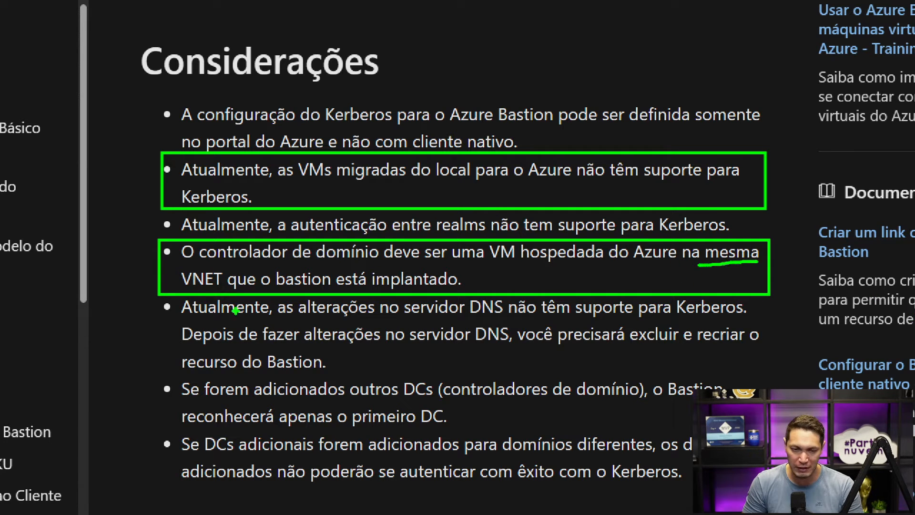
drag(183, 288, 337, 286)
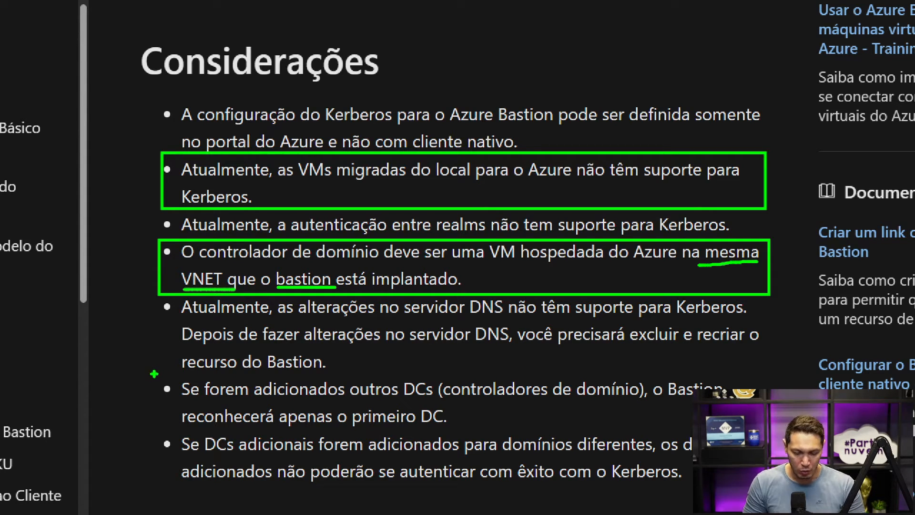
- Mark the Kerberos considerations about DNS server changes, additional domain controllers and domain controllers for different domains
key(p)
mouse_move(149, 371)
mouse_down()
mouse_move(177, 384)
mouse_move(738, 428)
mouse_up()
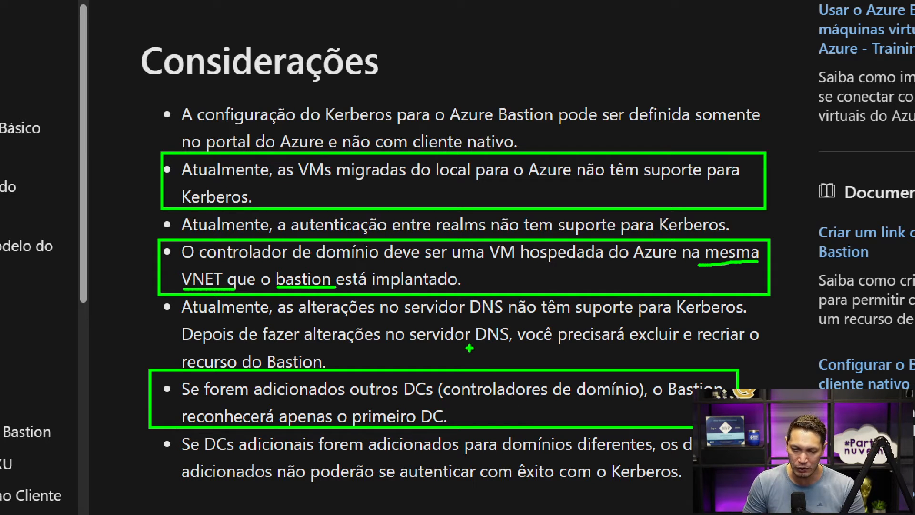
drag(469, 348, 519, 347)
drag(471, 318, 508, 317)
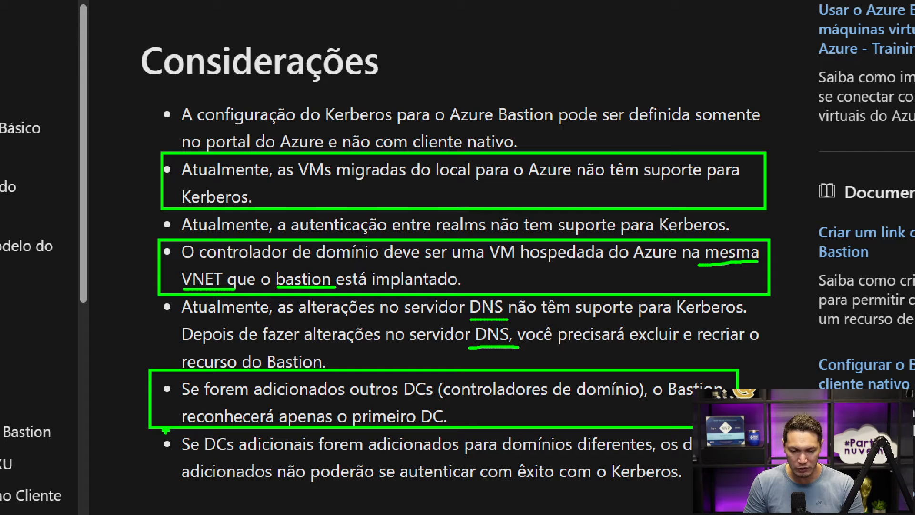
mouse_move(165, 429)
mouse_down()
mouse_move(398, 456)
mouse_move(691, 459)
mouse_move(694, 486)
mouse_up()
drag(274, 463, 276, 480)
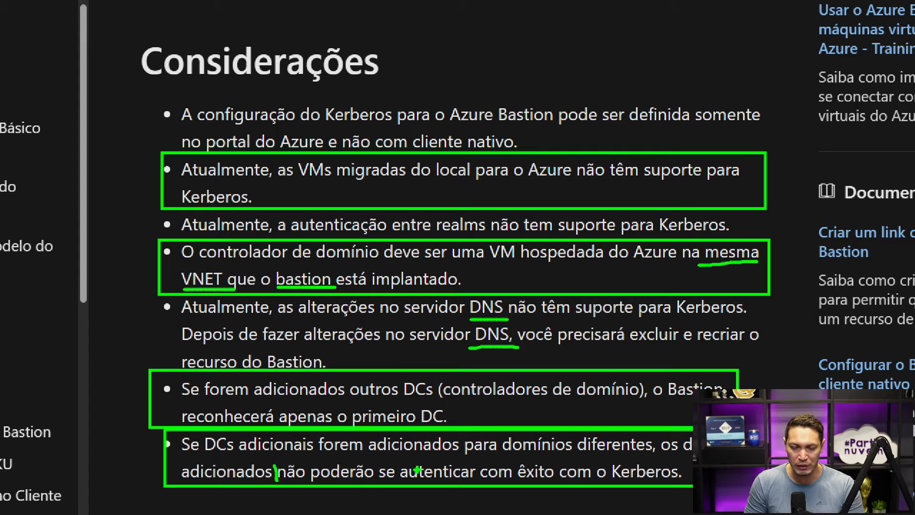
drag(680, 465, 685, 482)
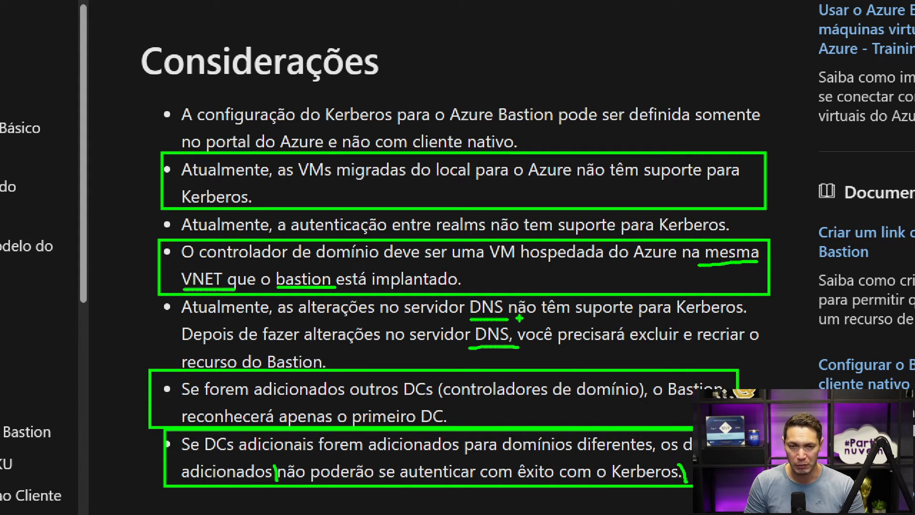
- Clear the screen markings and return to the Configuration page of bastion-live01 to review its enabled features
key(Escape)
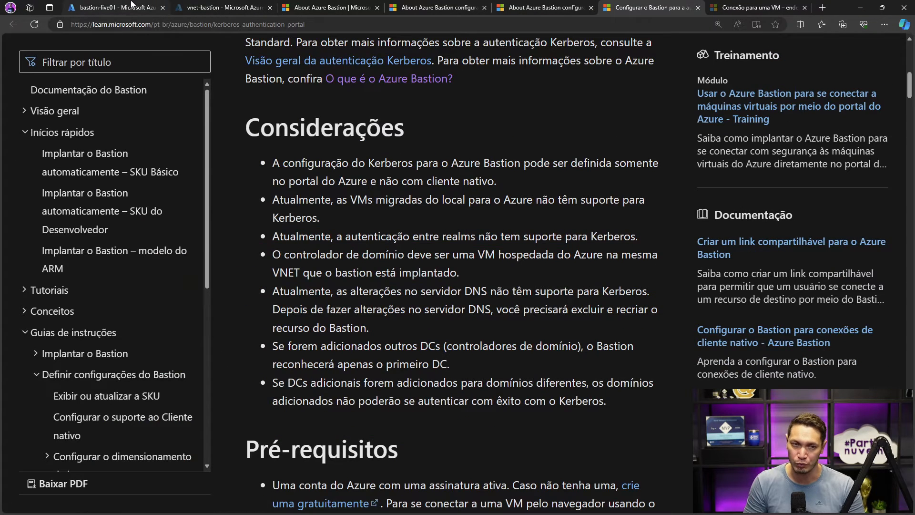
click(132, 5)
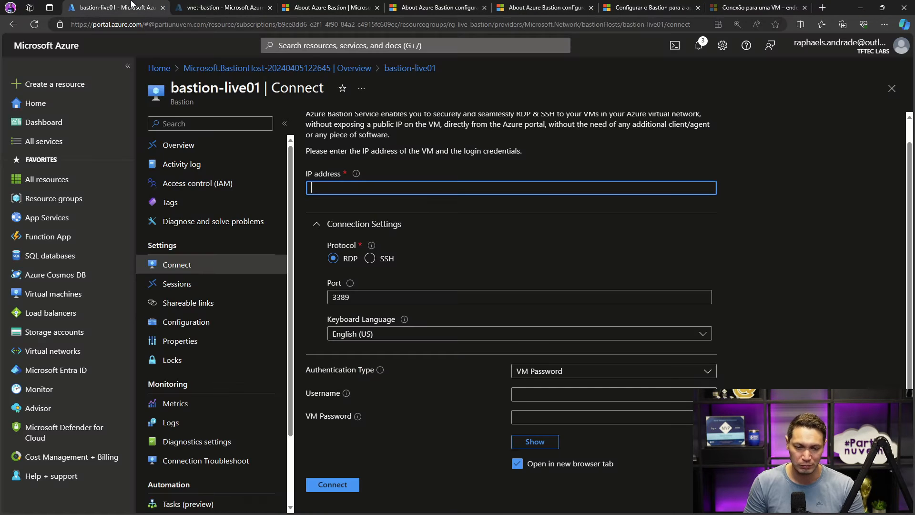
click(186, 323)
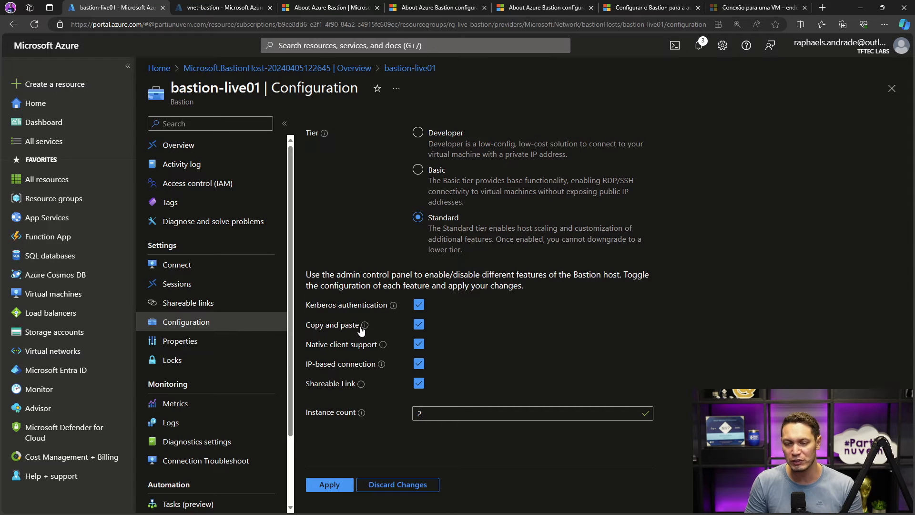
- Review the copy and paste, native client support and IP-based connection features, briefly showing the Remote Desktop Connection client as a native client example
mouse_move(364, 330)
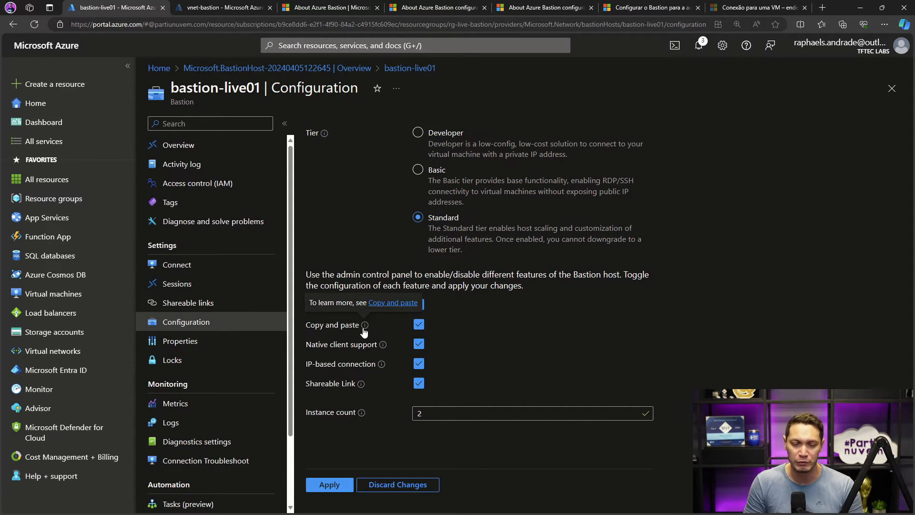
mouse_move(382, 349)
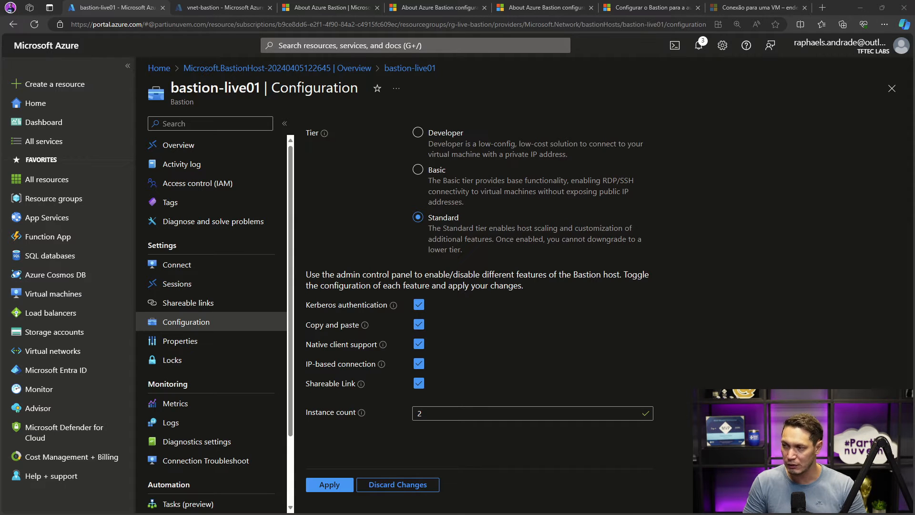
drag(413, 122, 323, 146)
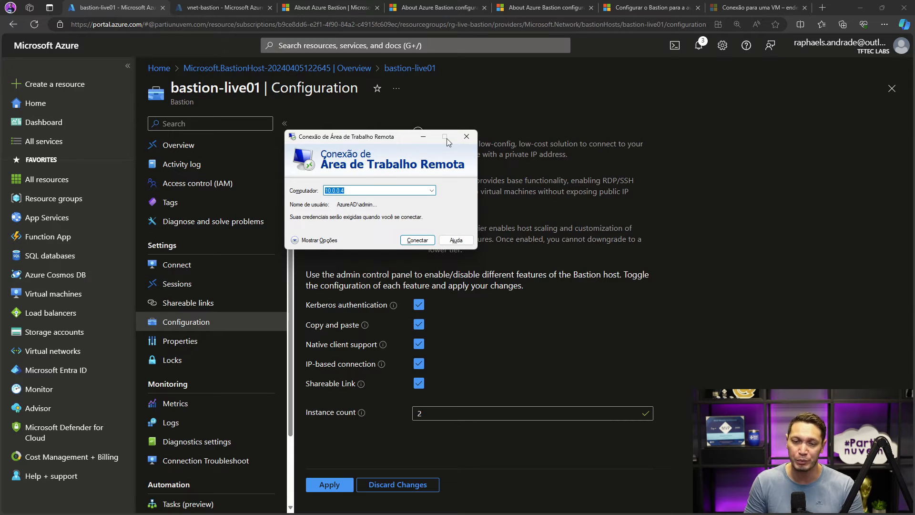
click(464, 139)
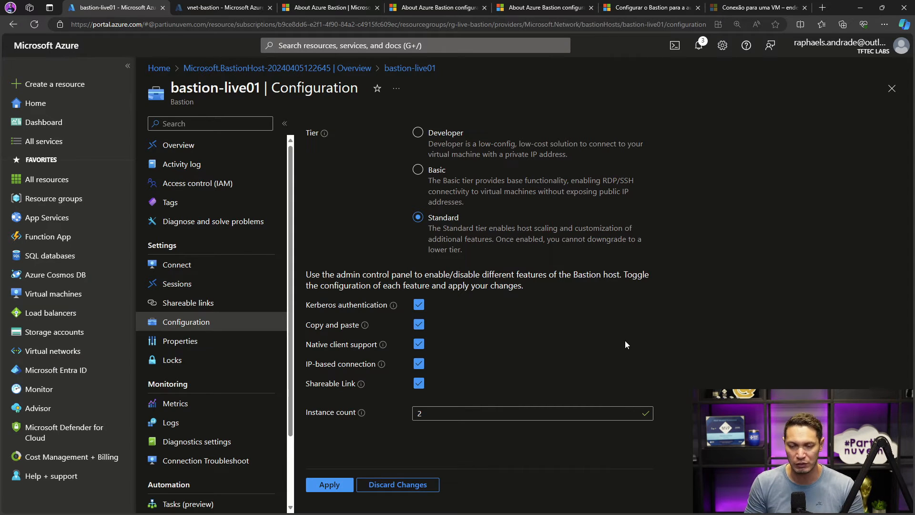
mouse_move(384, 369)
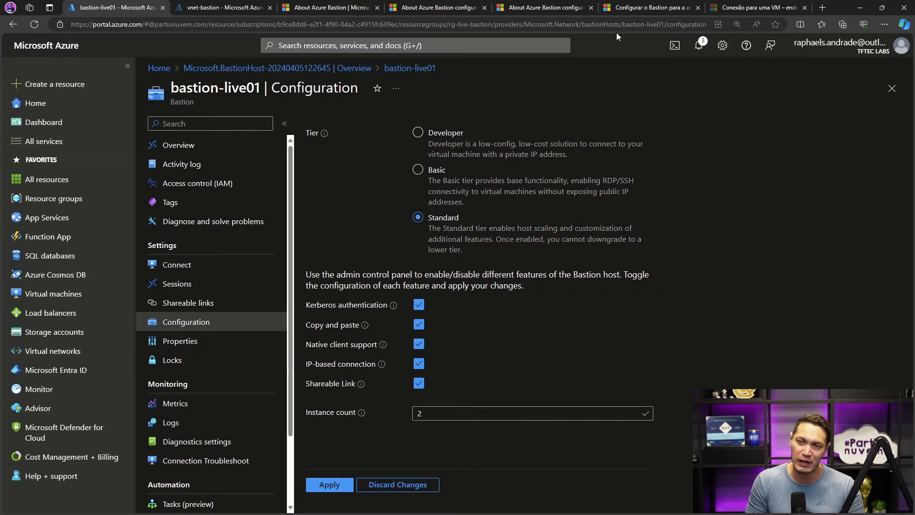
- Look through the open Bastion documentation articles for the Portuguese one on connecting to a VM through a specified private IP address
click(622, 9)
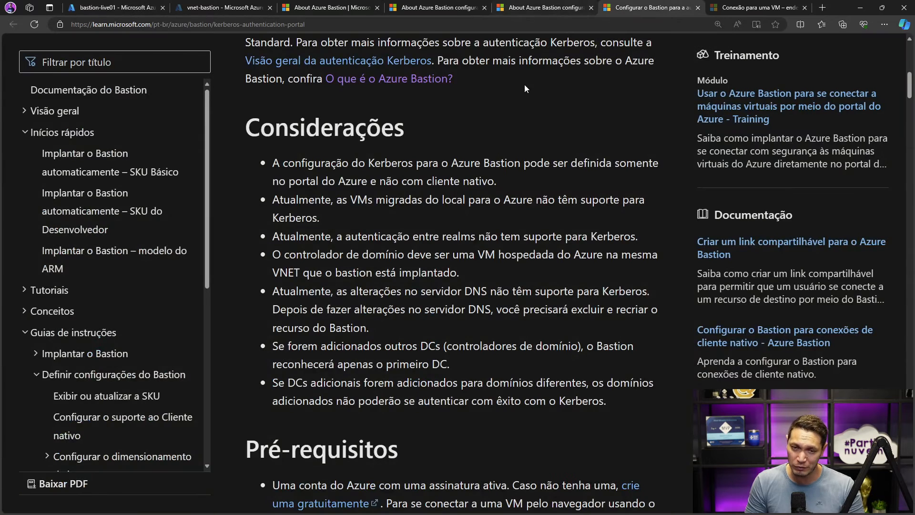
scroll(525, 85, up, 10)
click(543, 8)
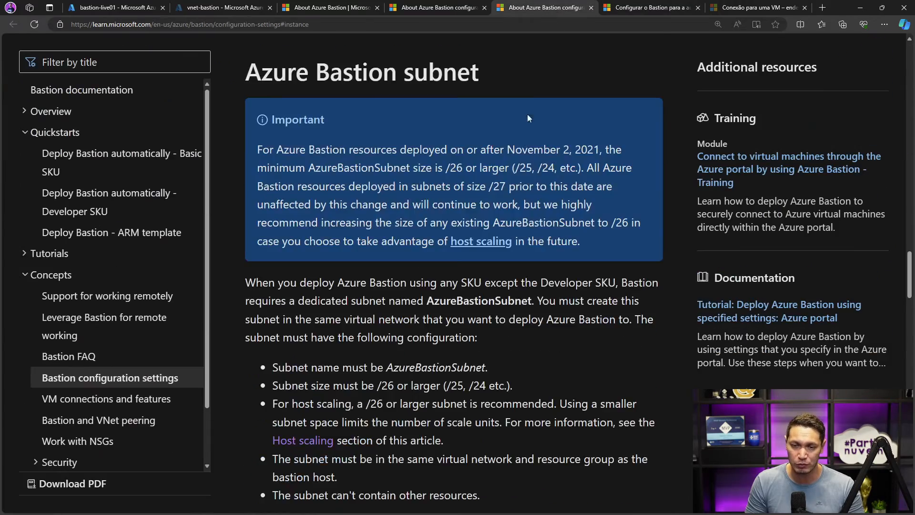
scroll(526, 142, up, 10)
scroll(527, 143, up, 10)
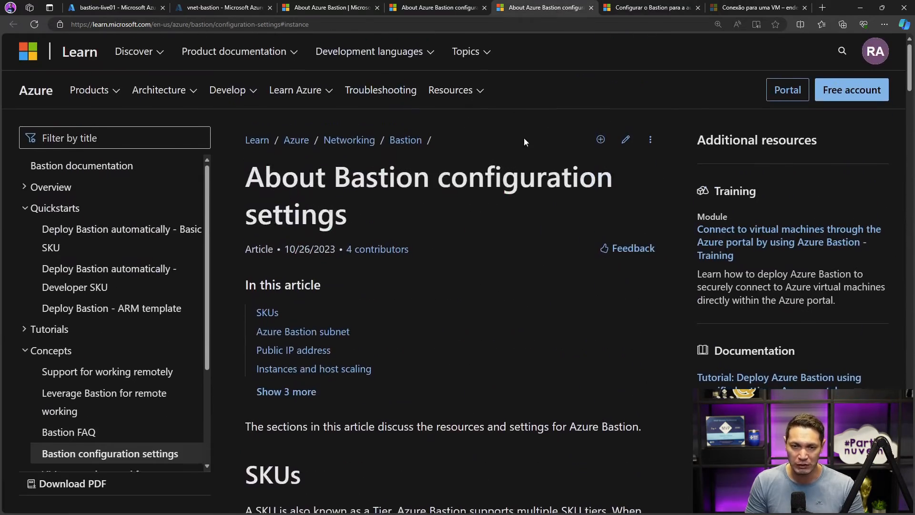
click(408, 10)
scroll(458, 76, up, 15)
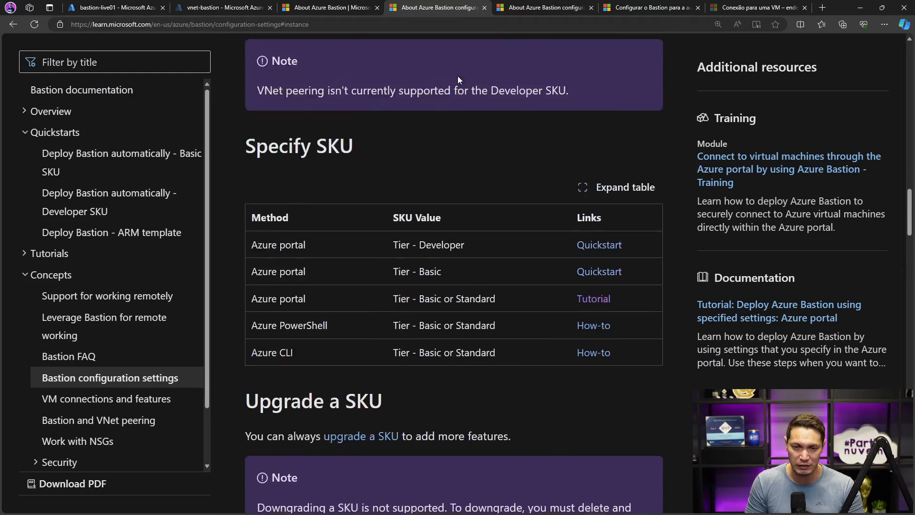
scroll(457, 76, up, 3)
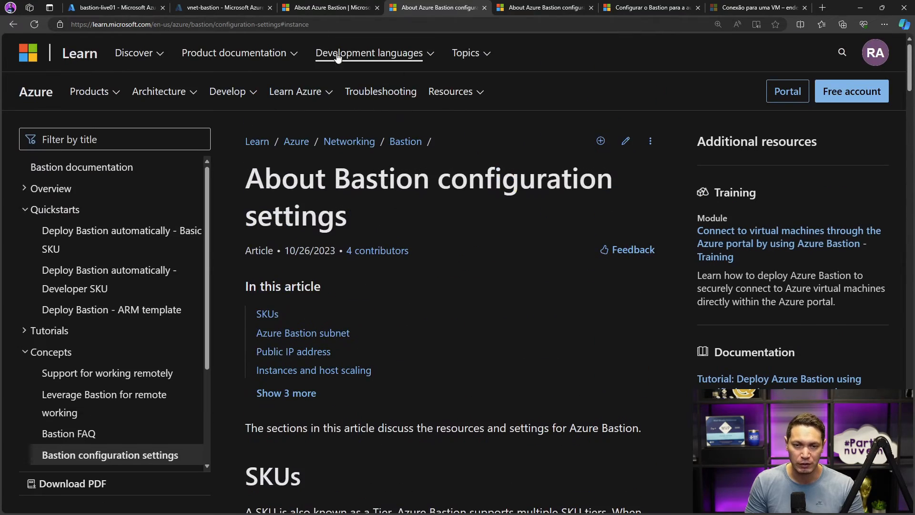
click(329, 8)
click(732, 7)
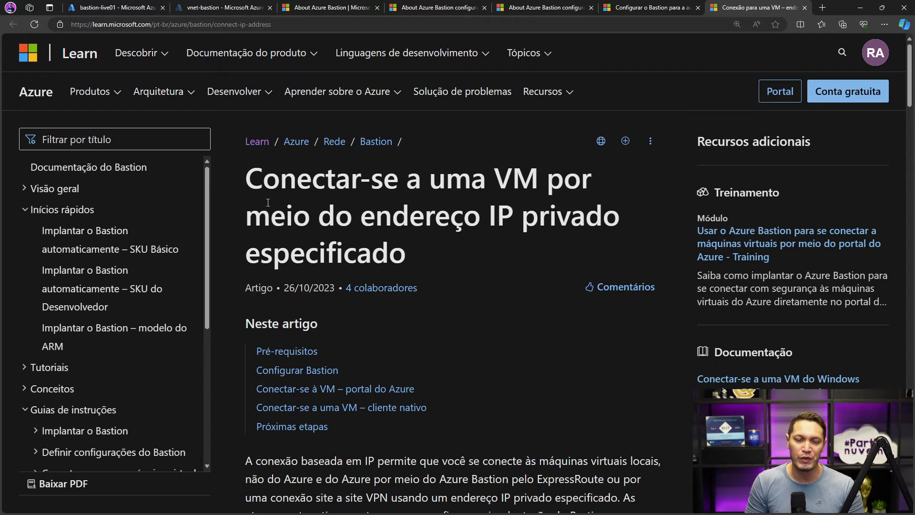
- Mark the local non-Azure VMs, Azure Bastion, ExpressRoute and site-to-site VPN mentions in the article's introduction, then clear the screen markings
scroll(454, 227, down, 7)
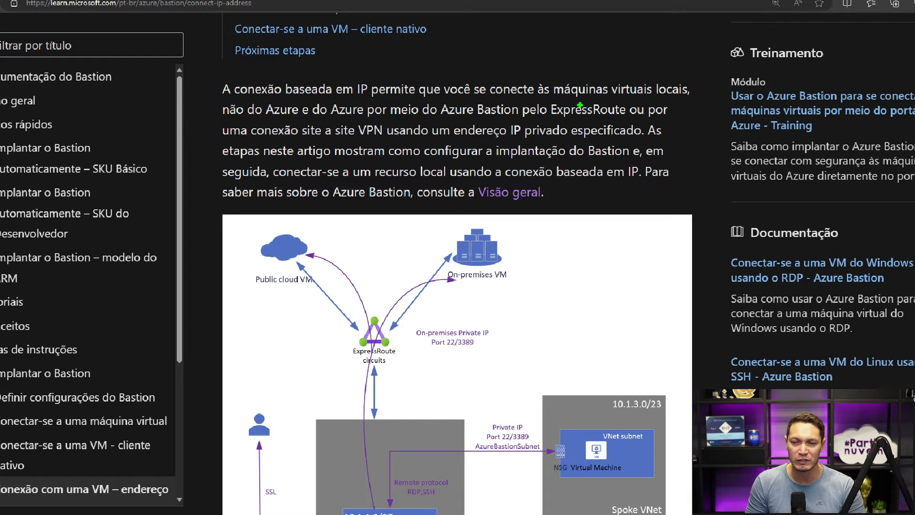
drag(615, 101, 690, 95)
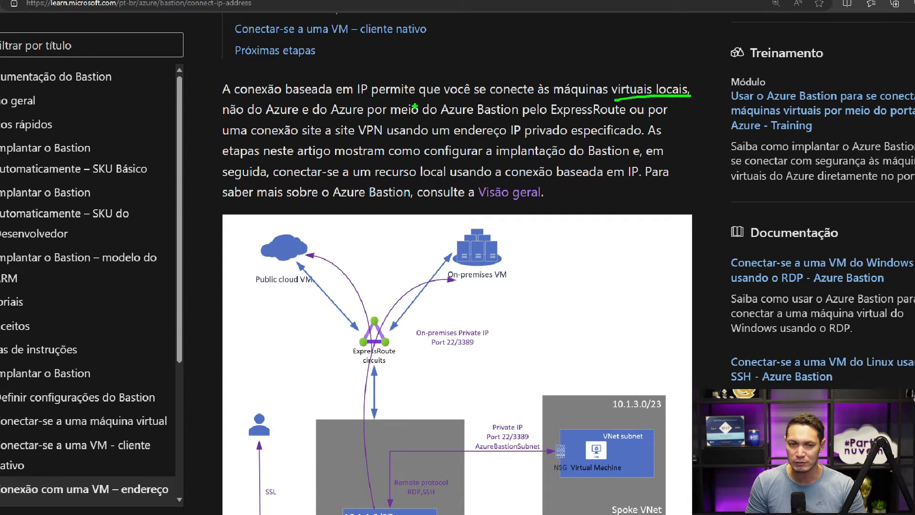
drag(222, 117, 309, 116)
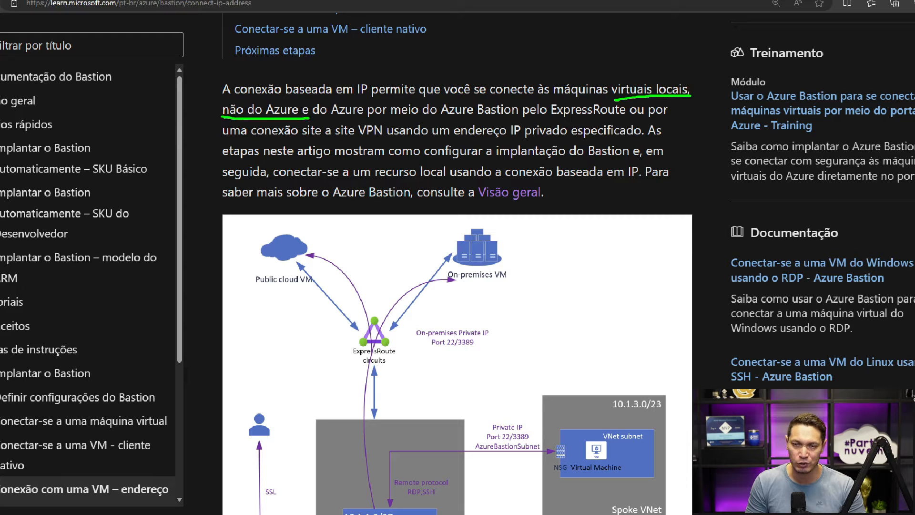
drag(442, 117, 619, 118)
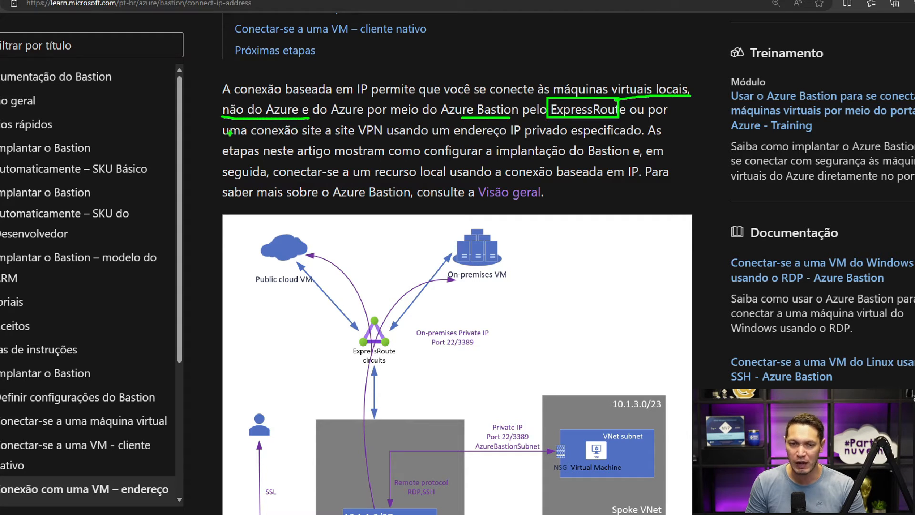
drag(332, 121, 387, 147)
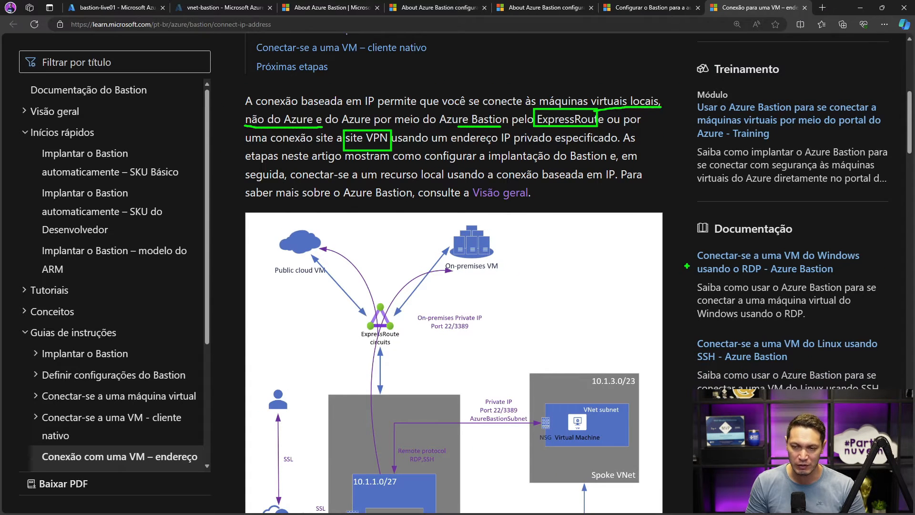
key(Escape)
- Draw a box around the AzBastionSubnet containing Azure Bastion in the article's architecture diagram
scroll(585, 214, down, 3)
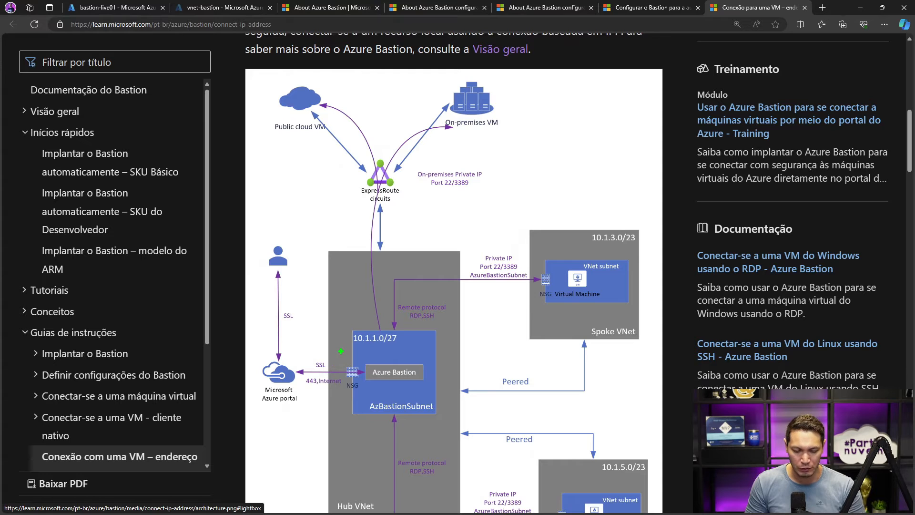
drag(386, 389, 459, 419)
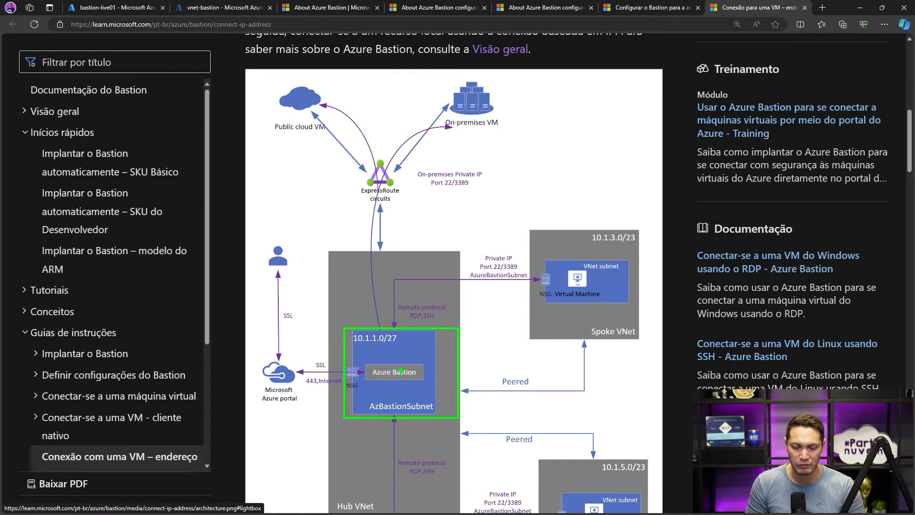
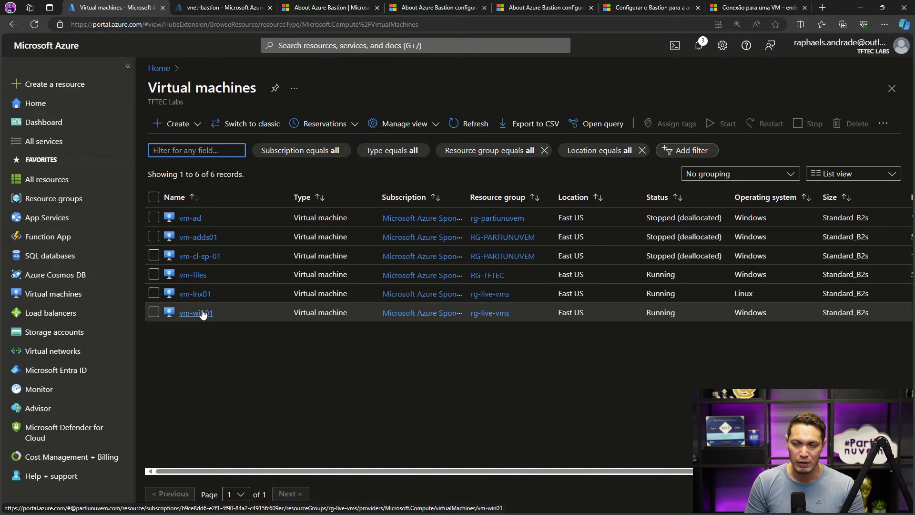
- Check the connection options of vm-win01, including its Bastion page, before its network is linked to the Bastion network
click(202, 312)
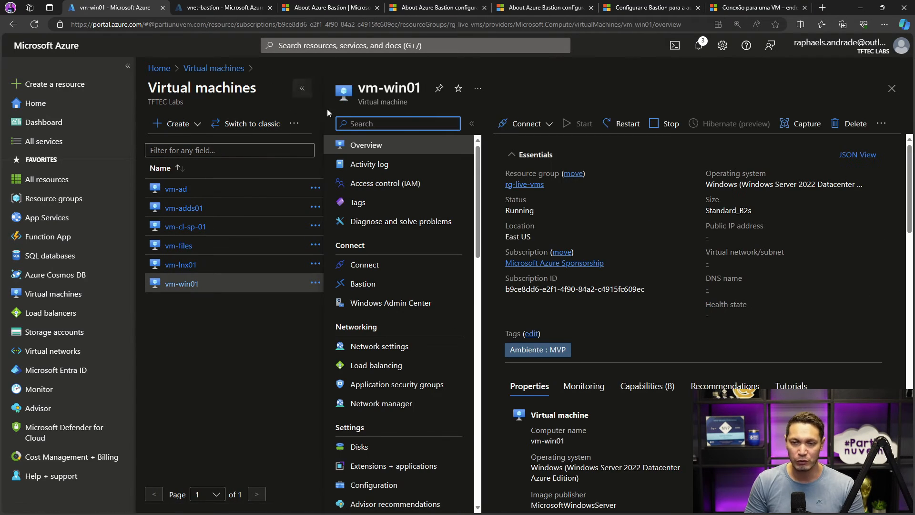
click(550, 125)
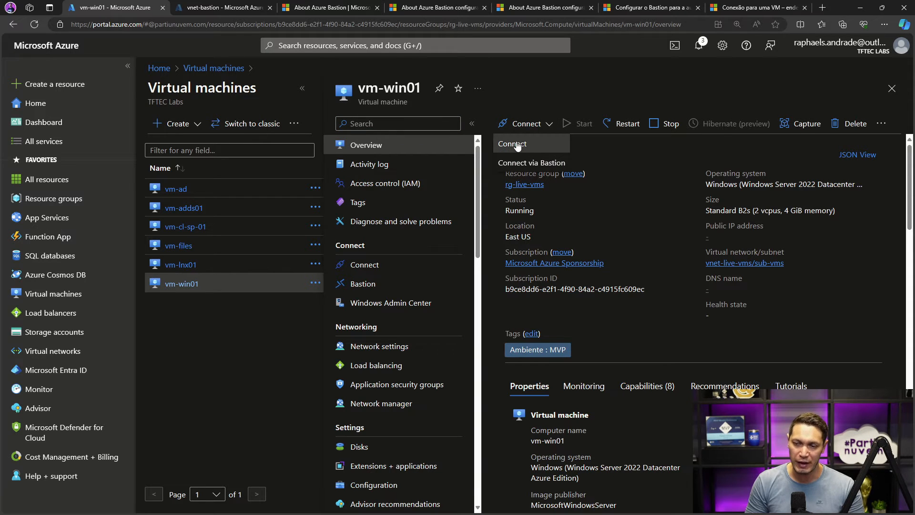
click(514, 144)
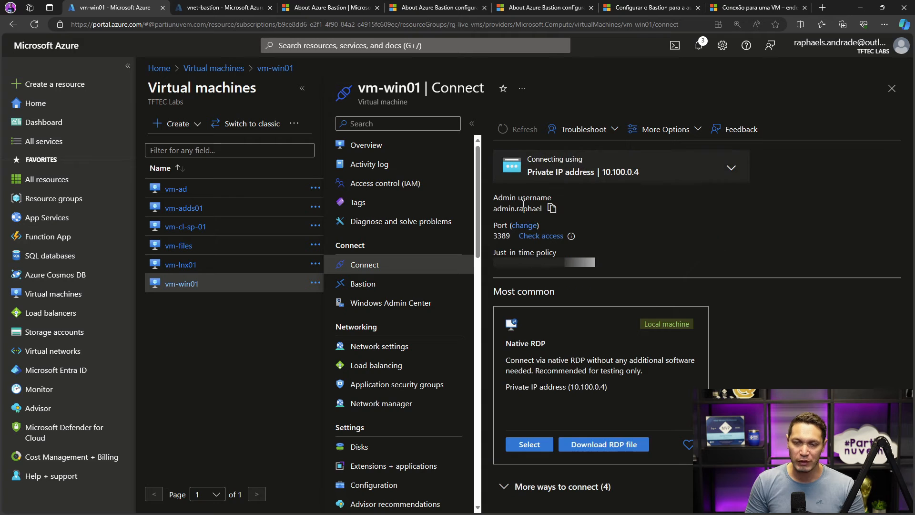
click(365, 285)
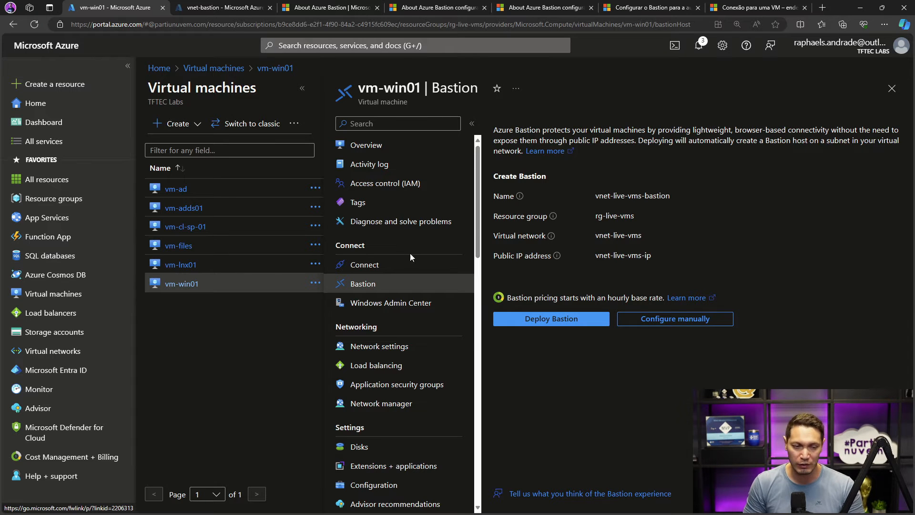
- Open the form for adding a new peering to the vnet-bastion virtual network
click(50, 350)
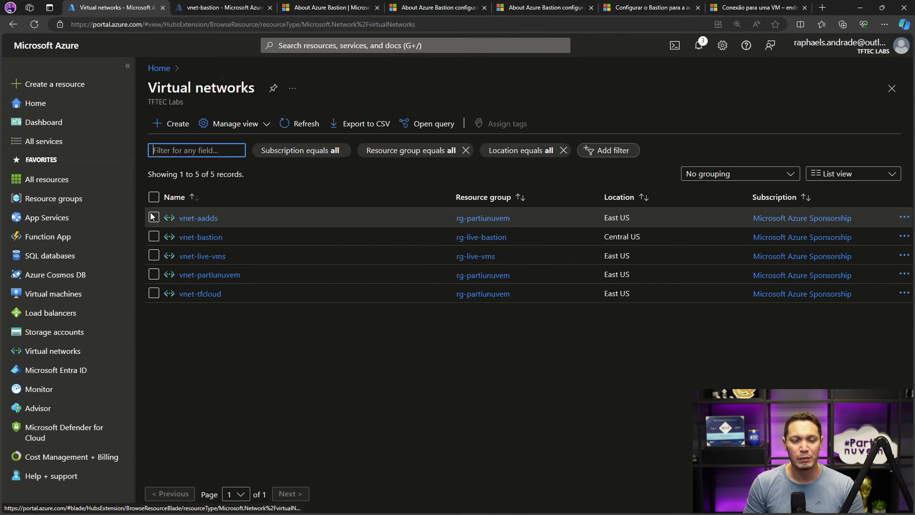
click(207, 238)
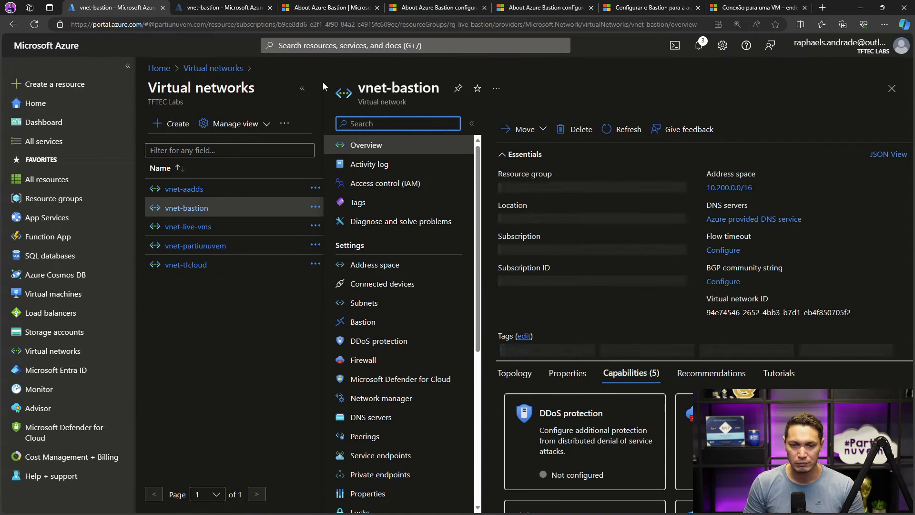
click(302, 88)
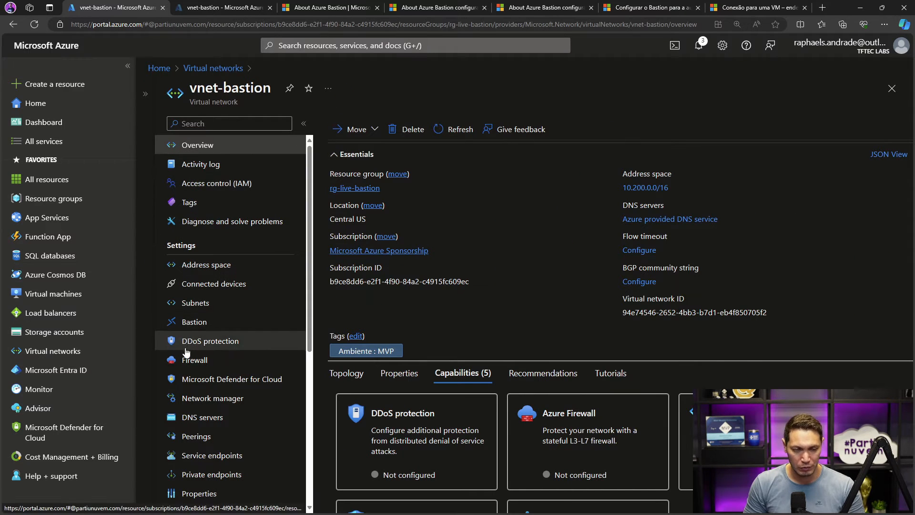
click(196, 436)
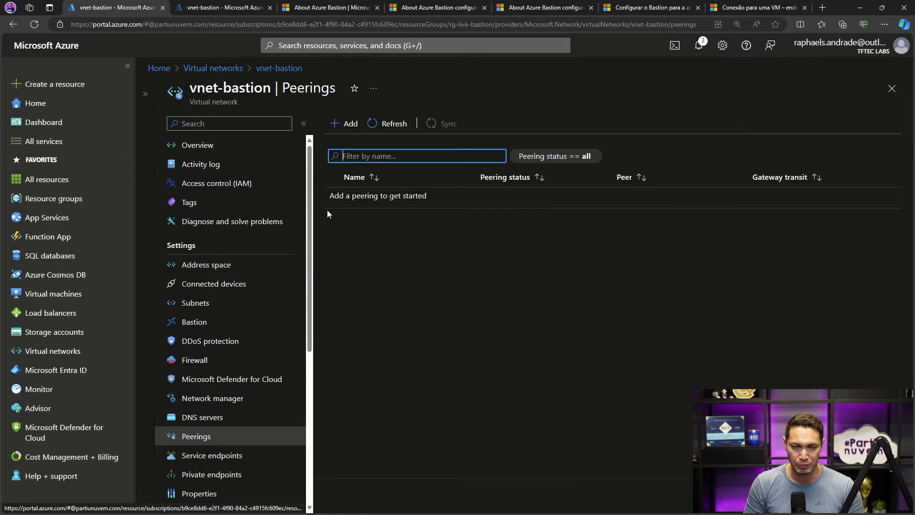
click(352, 123)
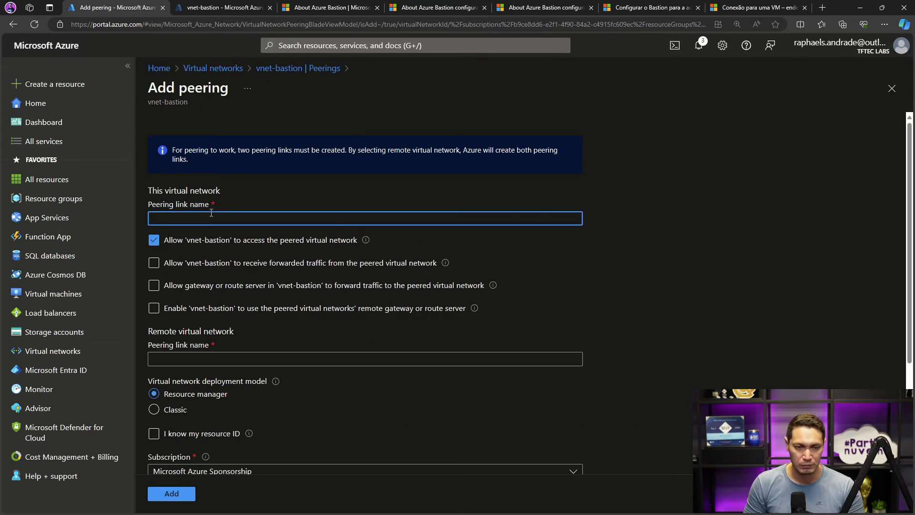
- Name the peering link of this virtual network bastion-vm and the remote virtual network's link vms-bastion
click(211, 213)
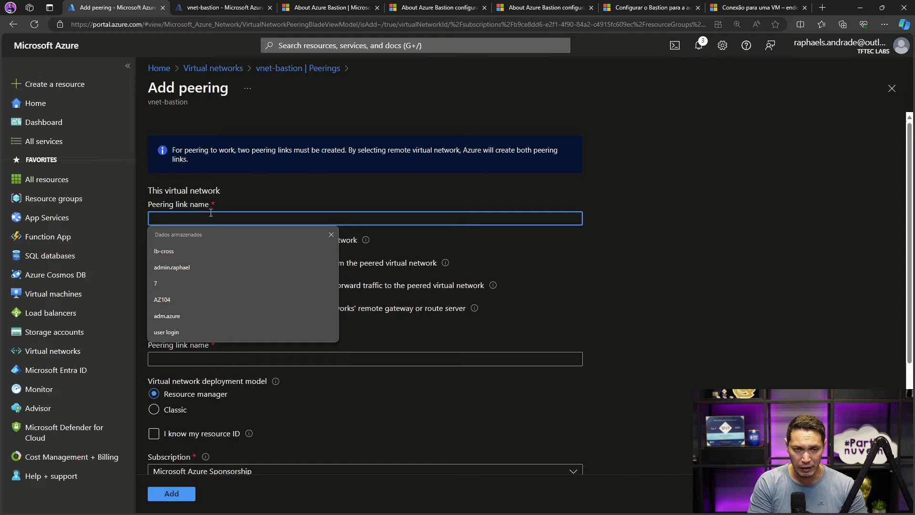
text(bastion)
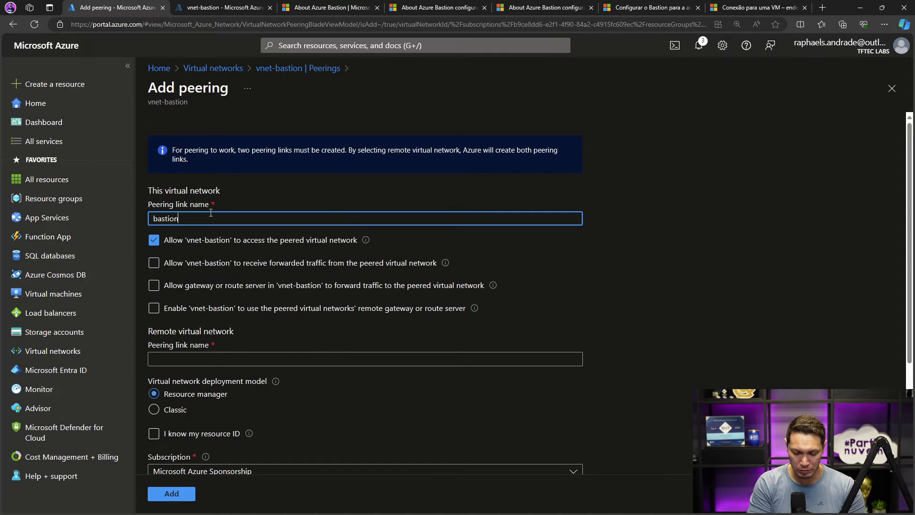
text(-vm)
click(181, 360)
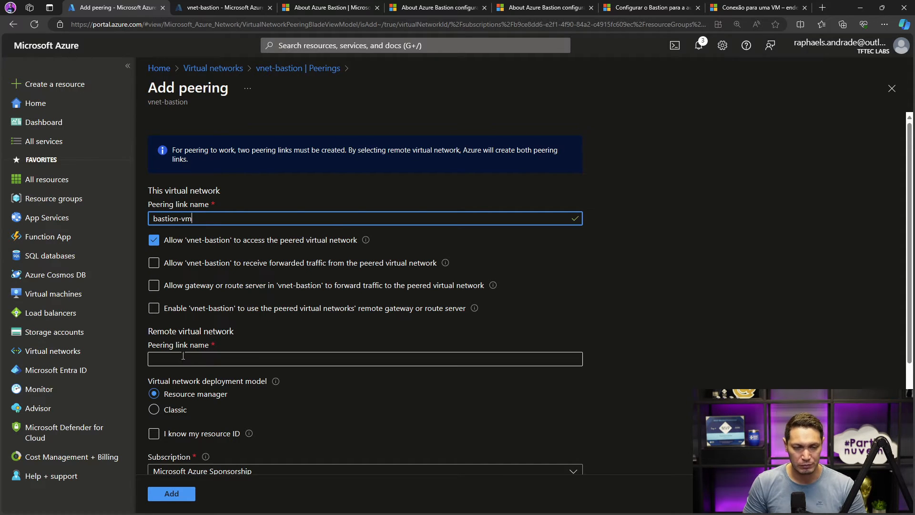
text(vms-)
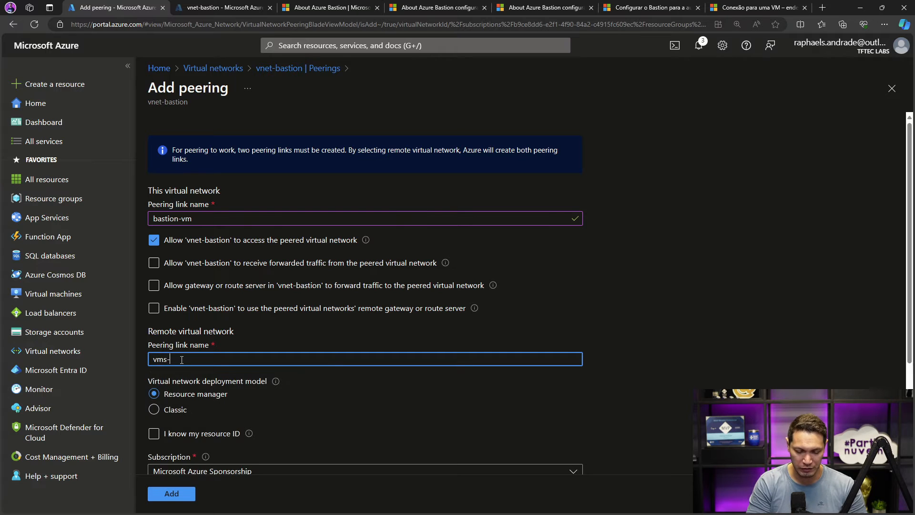
text(bastion)
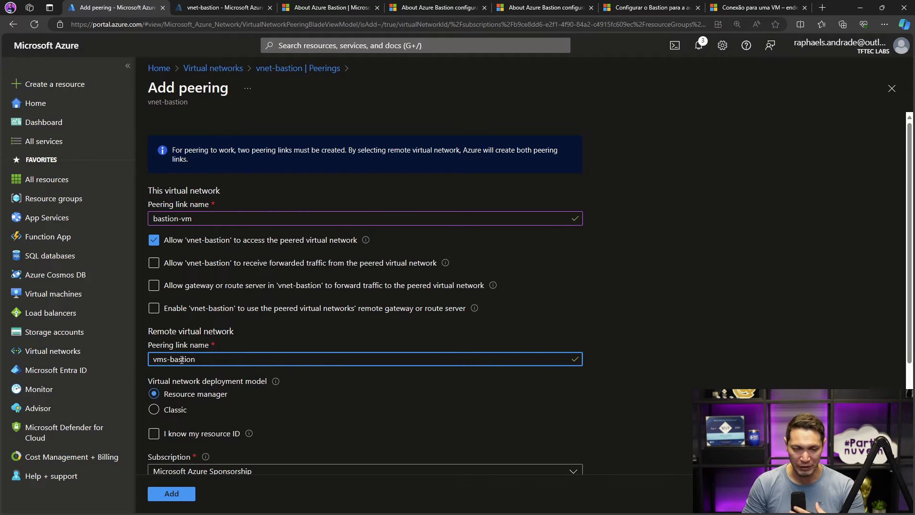
- Select vnet-live-vms as the remote virtual network and add the peering
scroll(216, 299, down, 3)
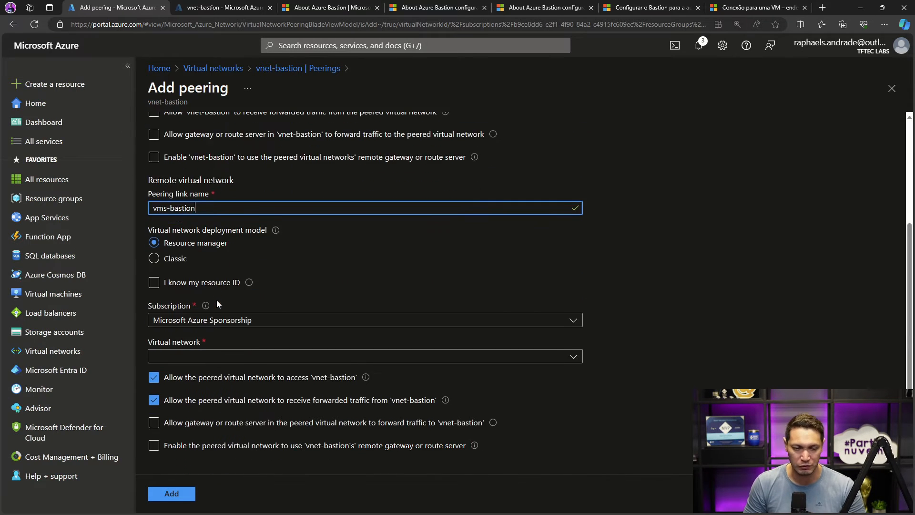
click(200, 358)
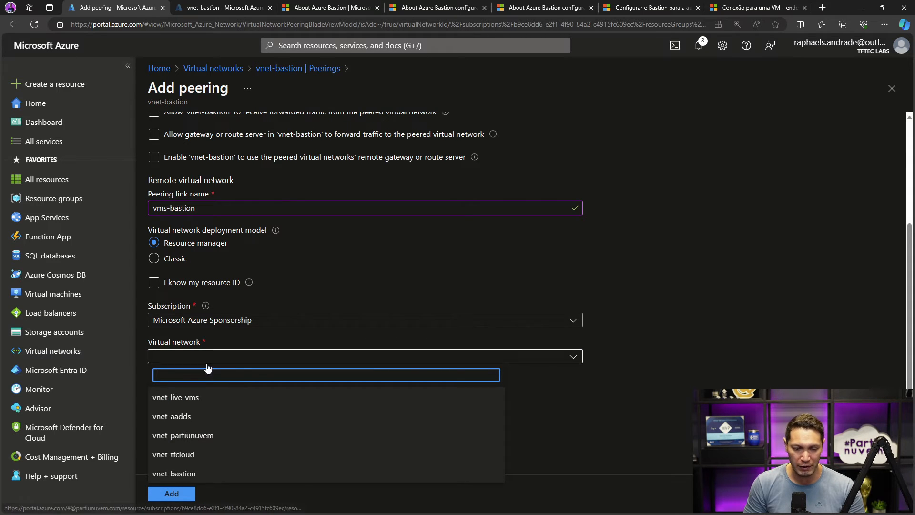
click(187, 398)
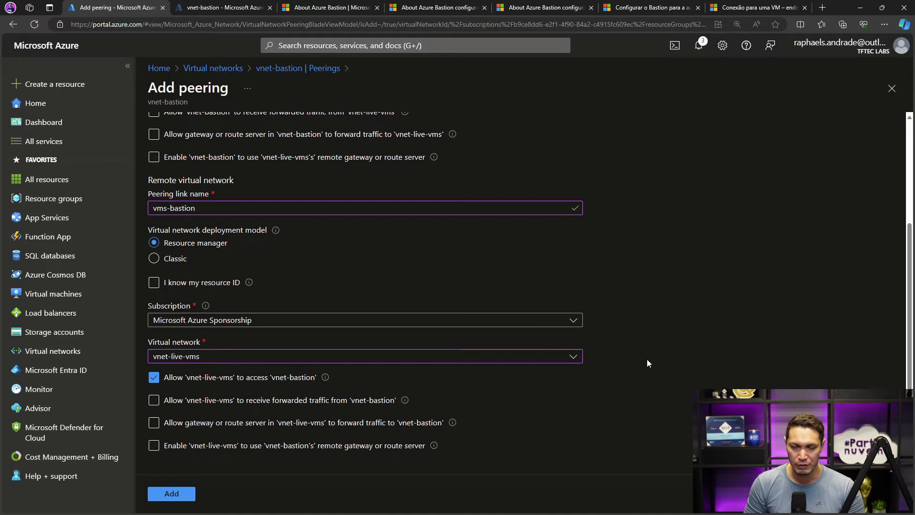
click(185, 492)
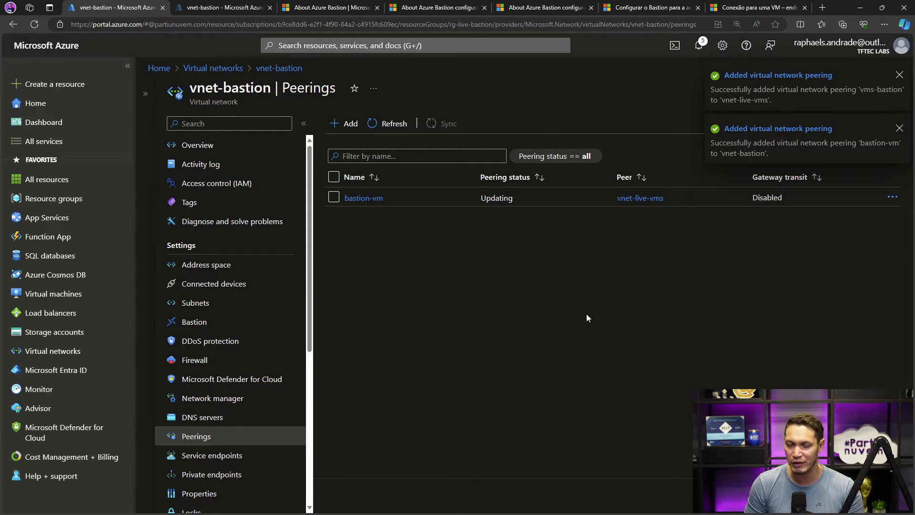
- Refresh and check the peering status on vnet-bastion and on vnet-live-vms
click(394, 123)
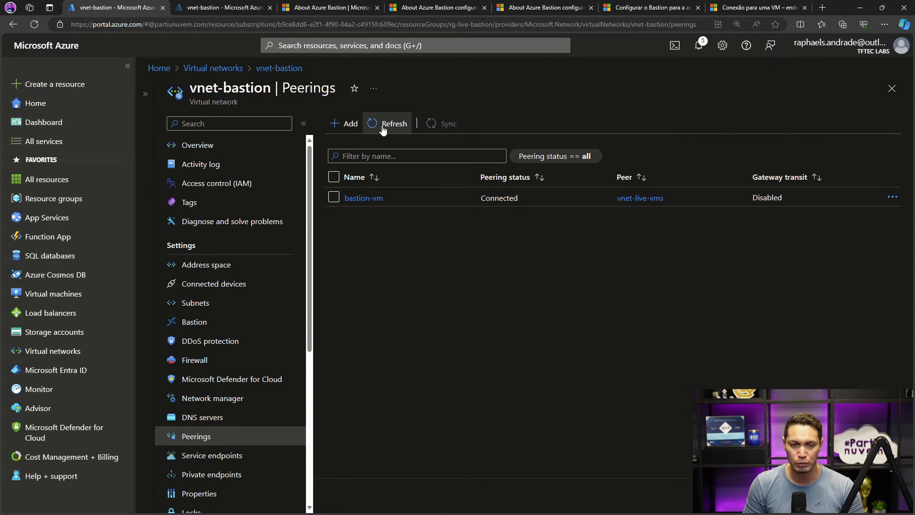
click(383, 126)
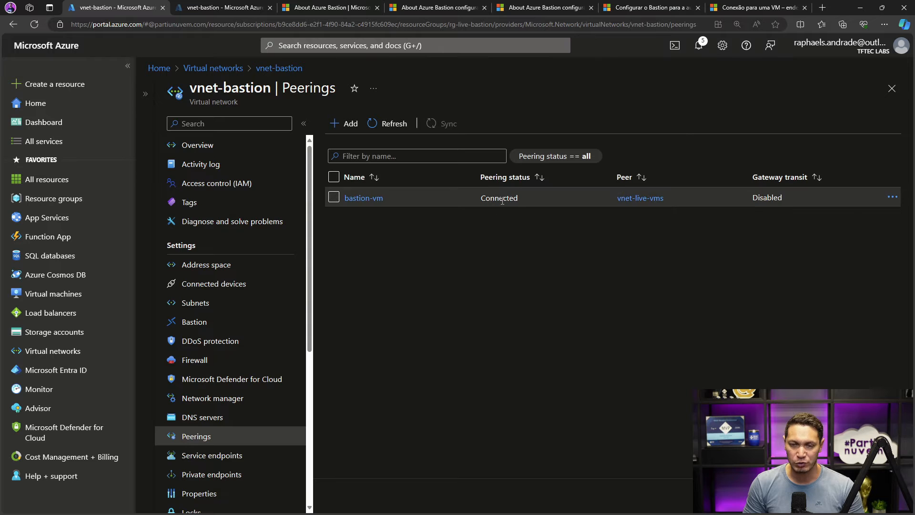
click(145, 99)
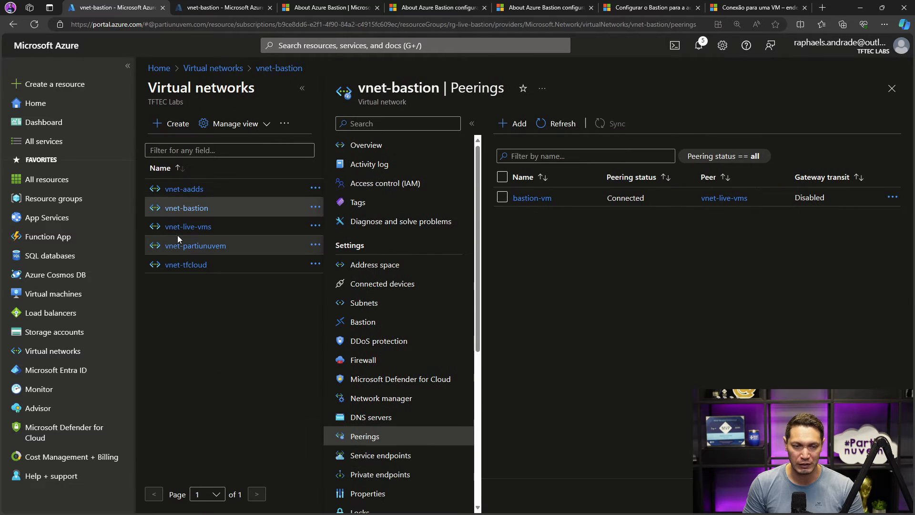
click(191, 227)
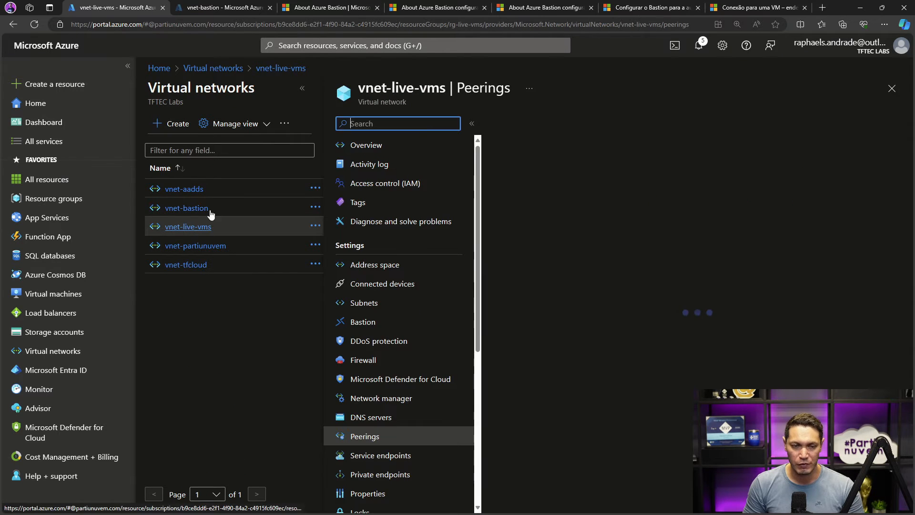
click(561, 123)
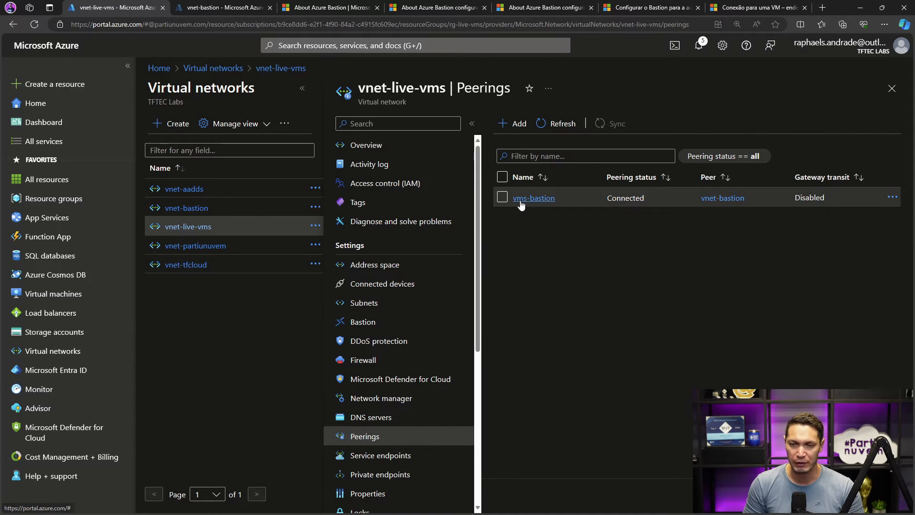
click(302, 88)
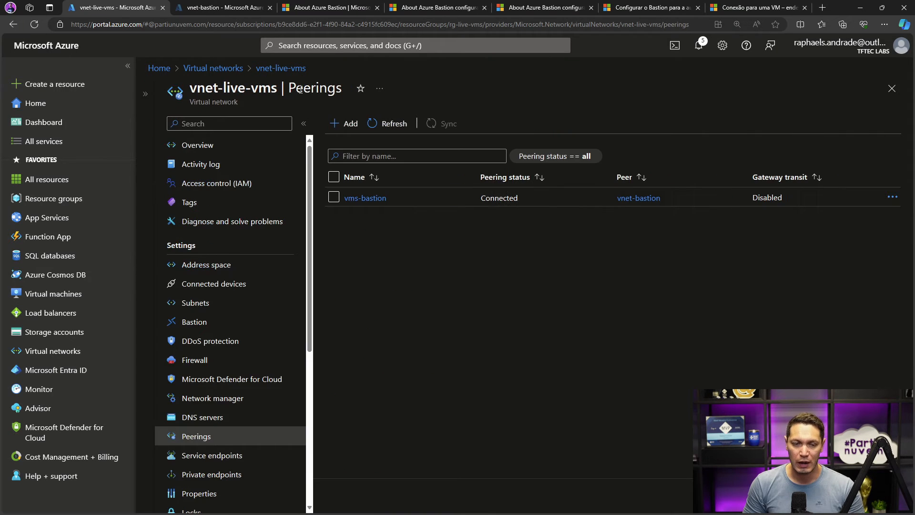
- Open the Connect via Bastion page of the vm-win01 virtual machine
click(38, 294)
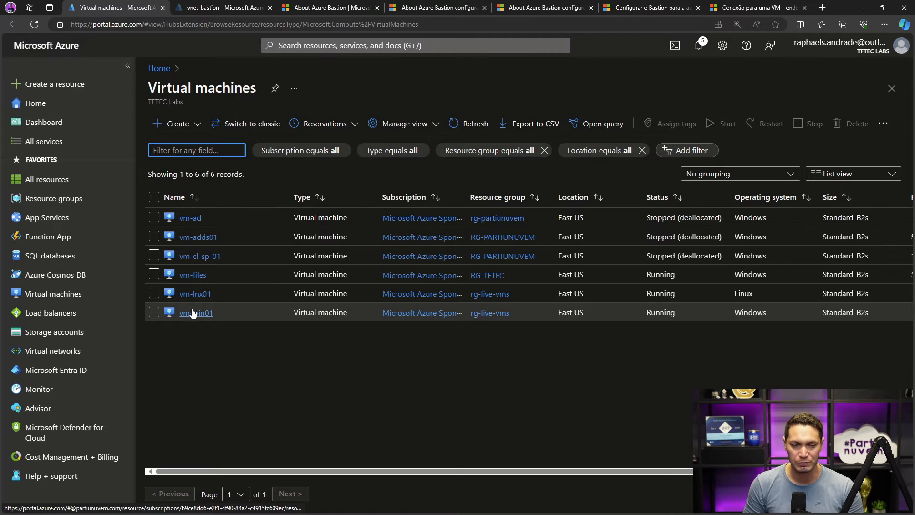
click(188, 312)
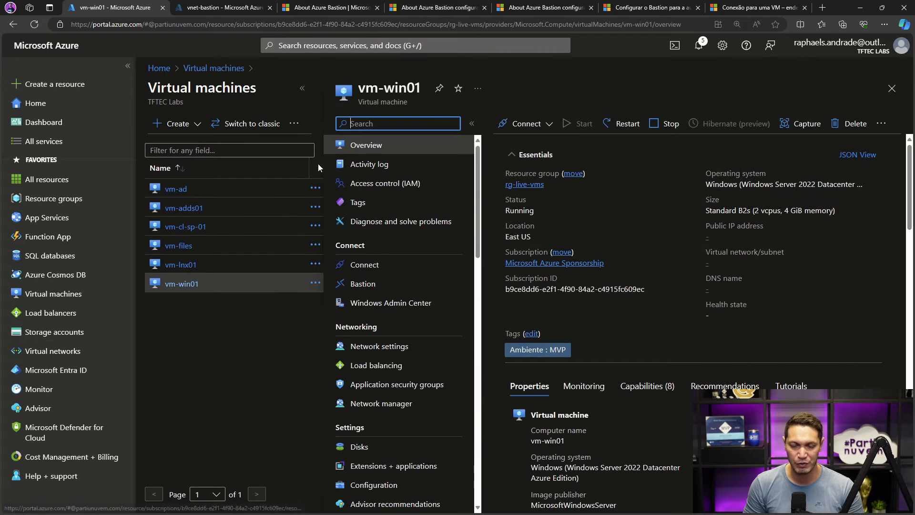
click(302, 89)
click(386, 122)
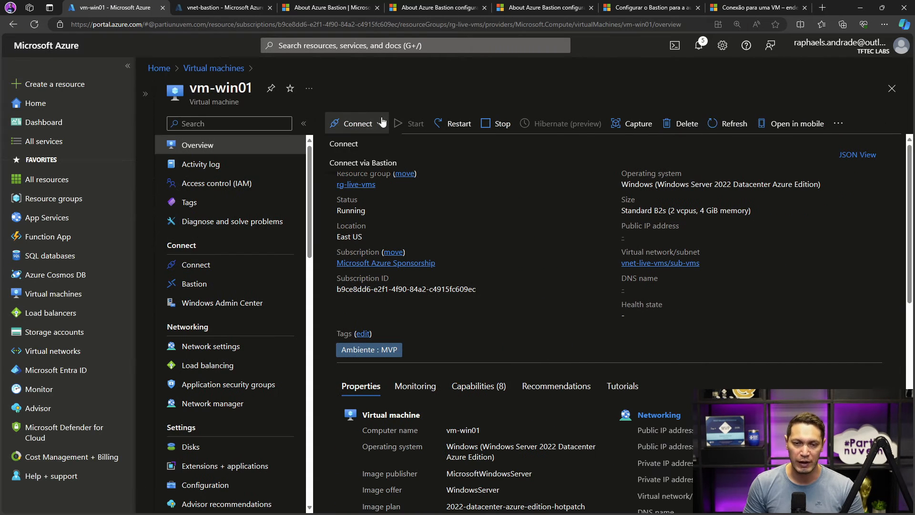
click(353, 164)
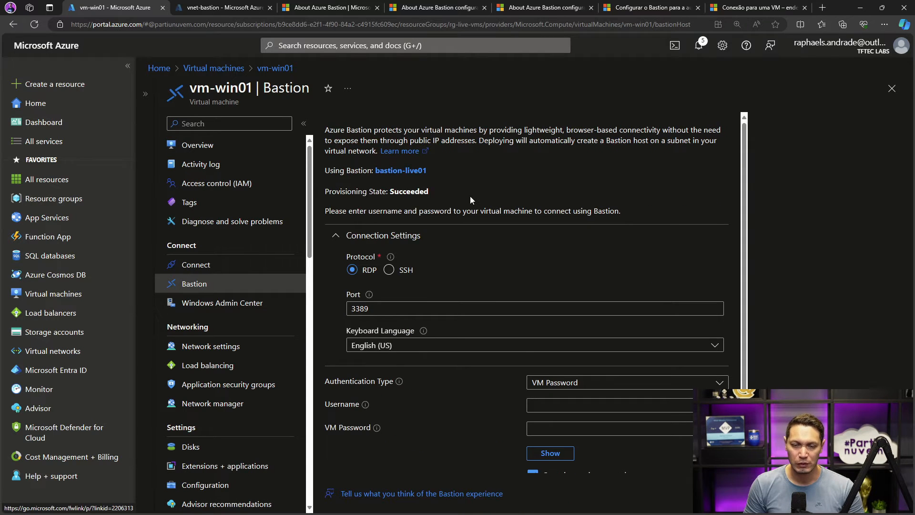
- Review the Bastion connection page, box its provisioning state on screen, and clear the marking
scroll(471, 199, down, 1)
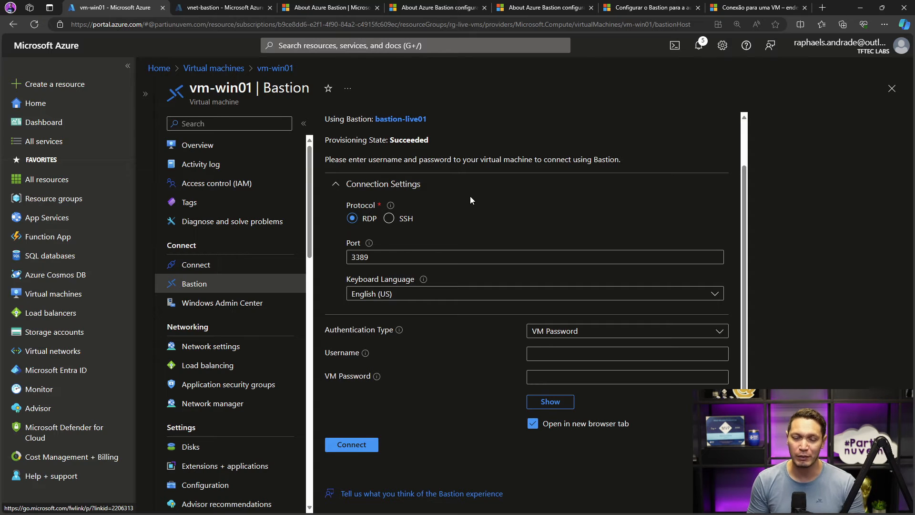
scroll(470, 200, up, 1)
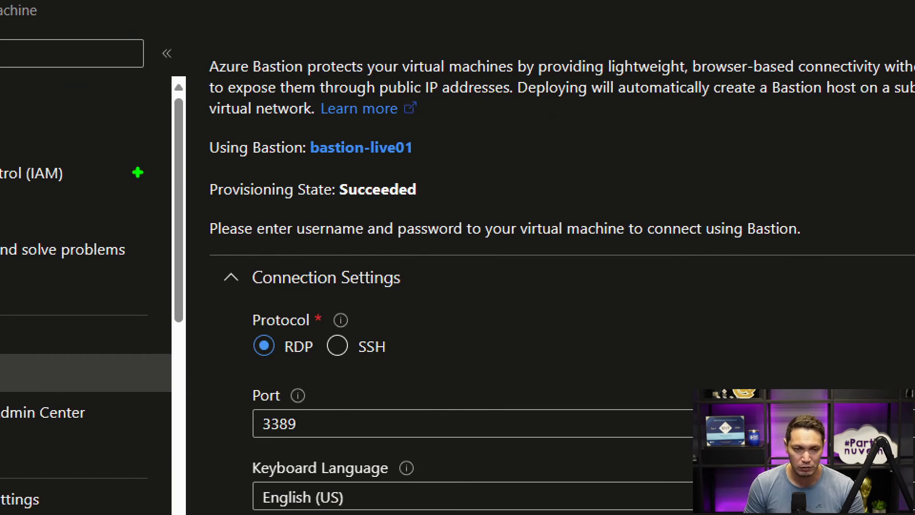
drag(202, 174, 441, 212)
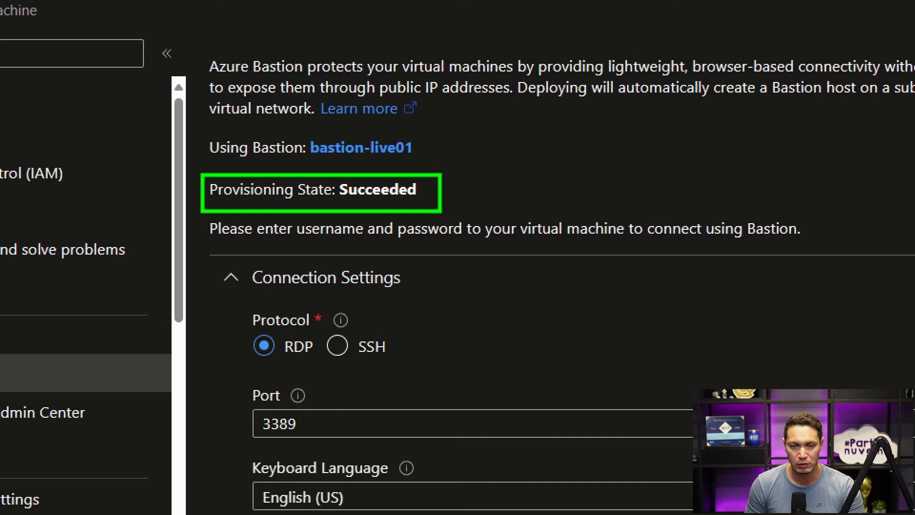
key(Escape)
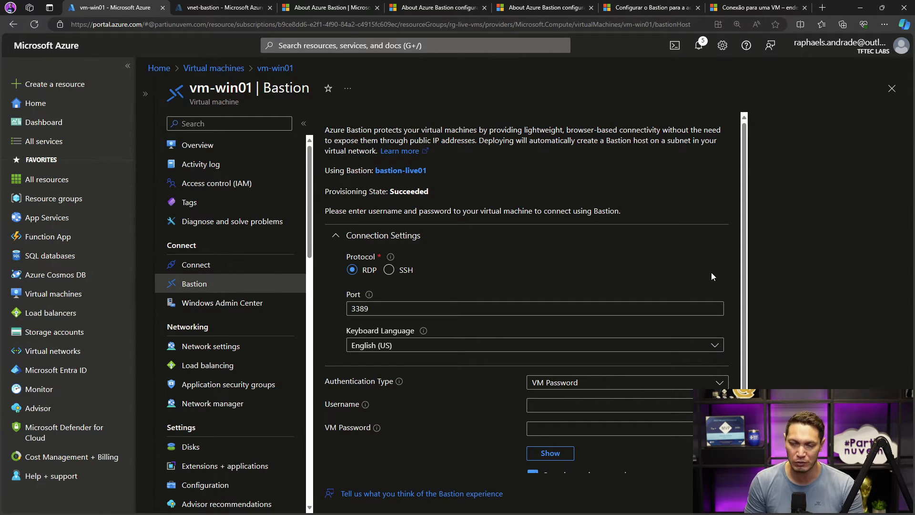
- Highlight the Authentication Type setting in the Bastion connection form, then clear the text selection
scroll(711, 272, down, 1)
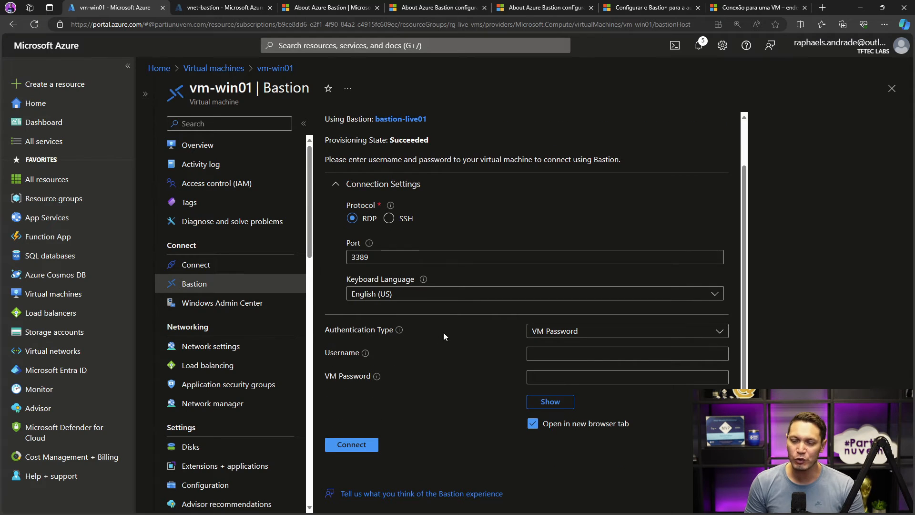
drag(326, 330, 389, 329)
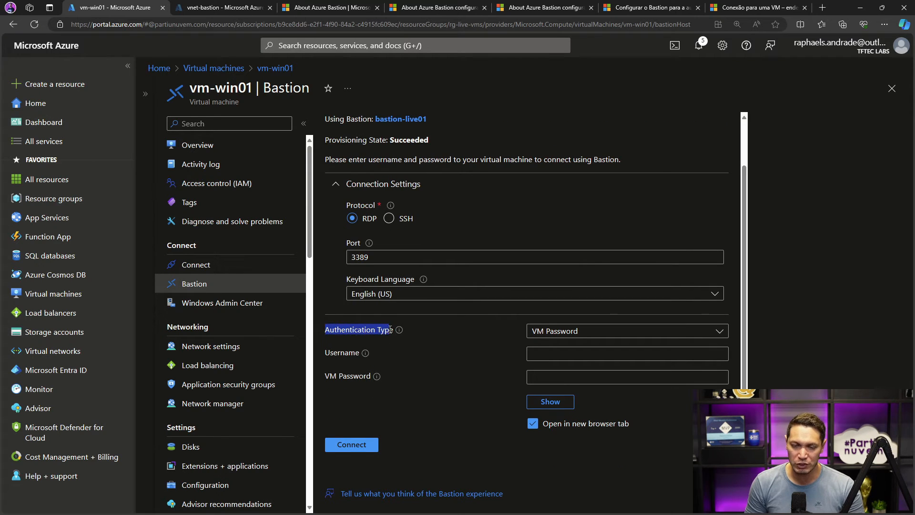
click(399, 333)
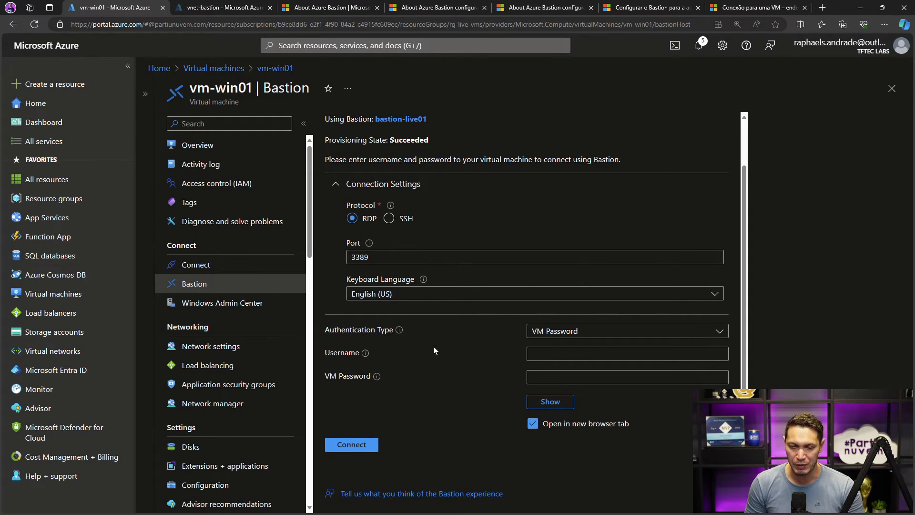
- Set the authentication type to Password from Azure Key Vault and look through the available key vaults
click(541, 335)
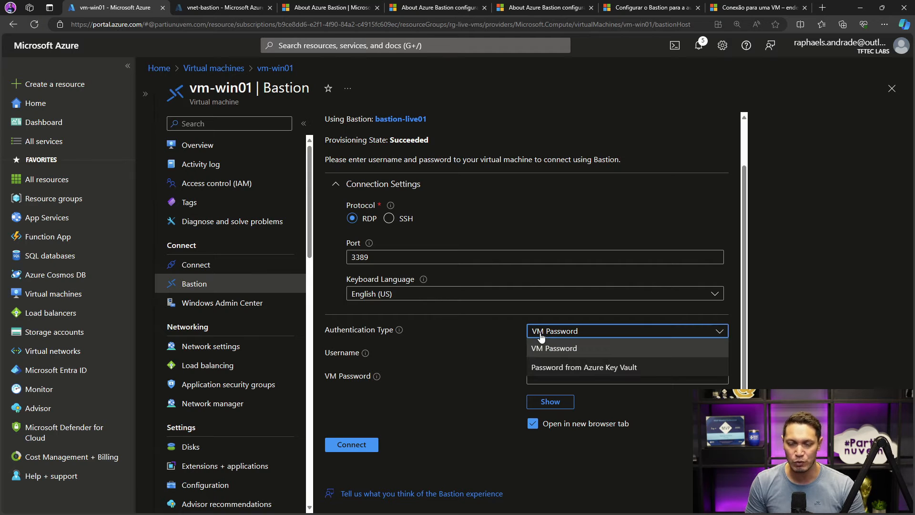
click(544, 368)
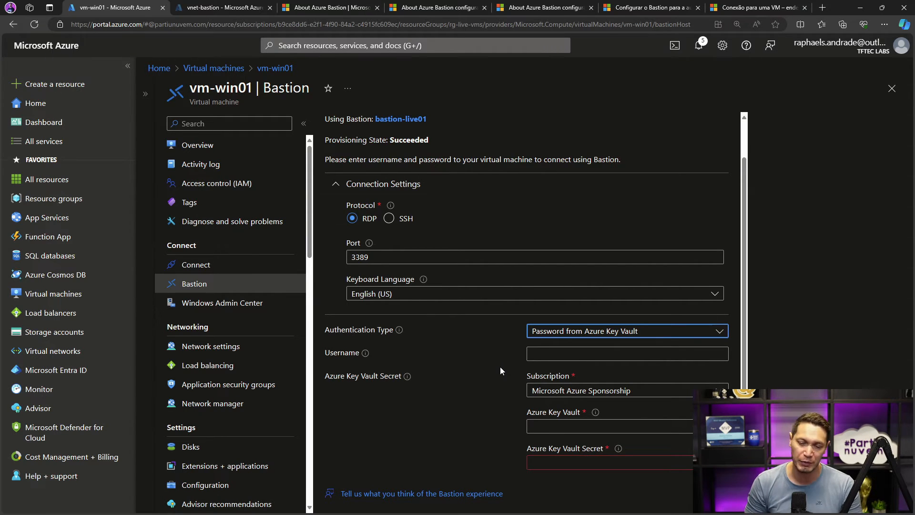
click(612, 425)
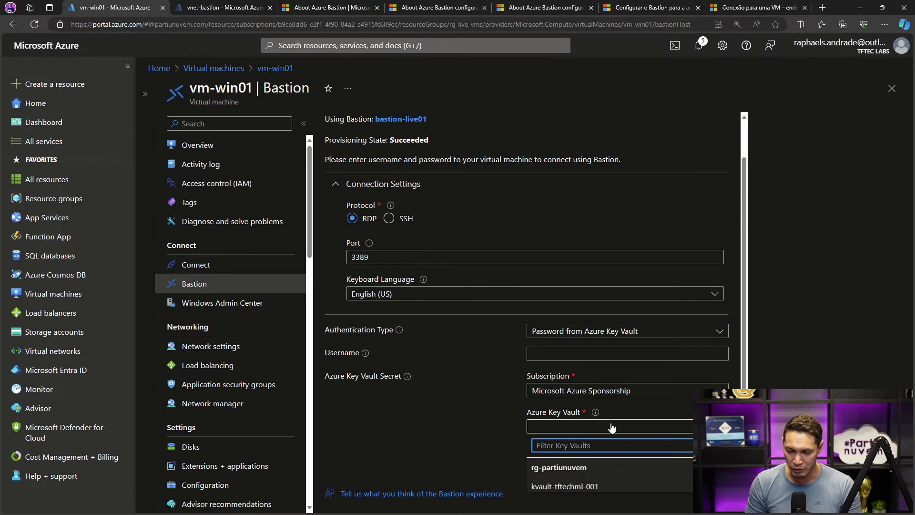
scroll(611, 427, down, 2)
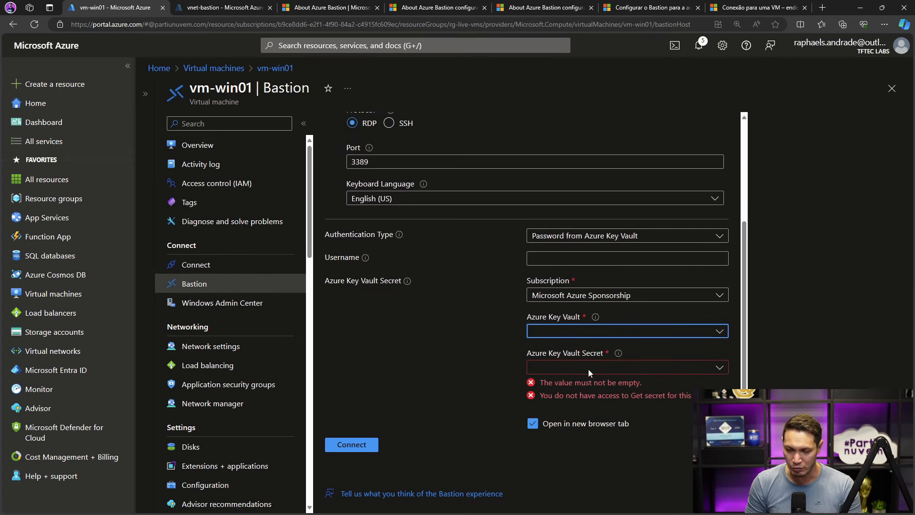
click(574, 329)
- Enter the administrator's username in the vm-win01 Bastion connection form
click(570, 260)
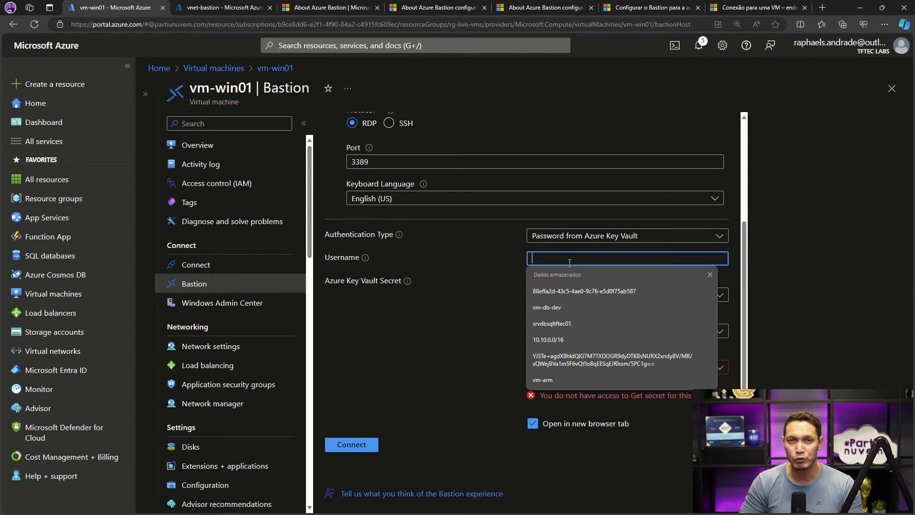
text(admin.raphael)
- Select the key vault kvault-tftechml-001 and try to choose the administrator's secret, returning to the vm-win01 Bastion page
click(575, 330)
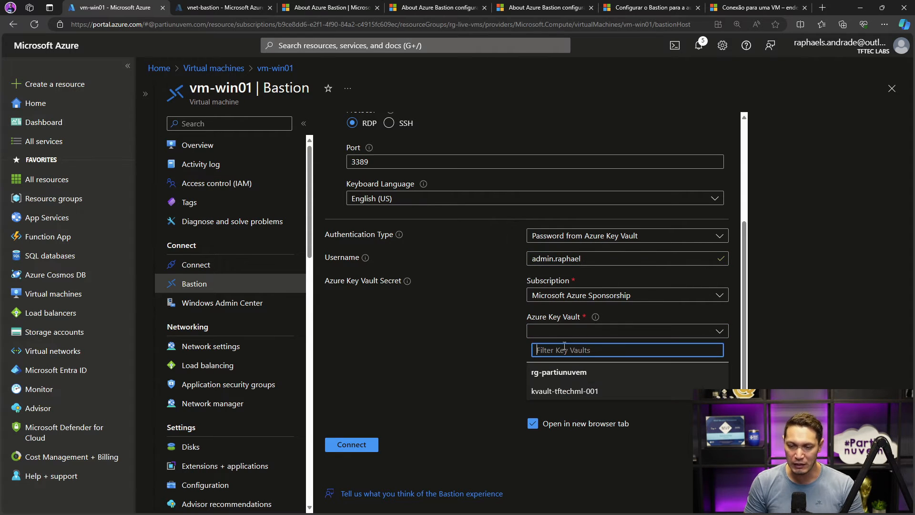
click(560, 392)
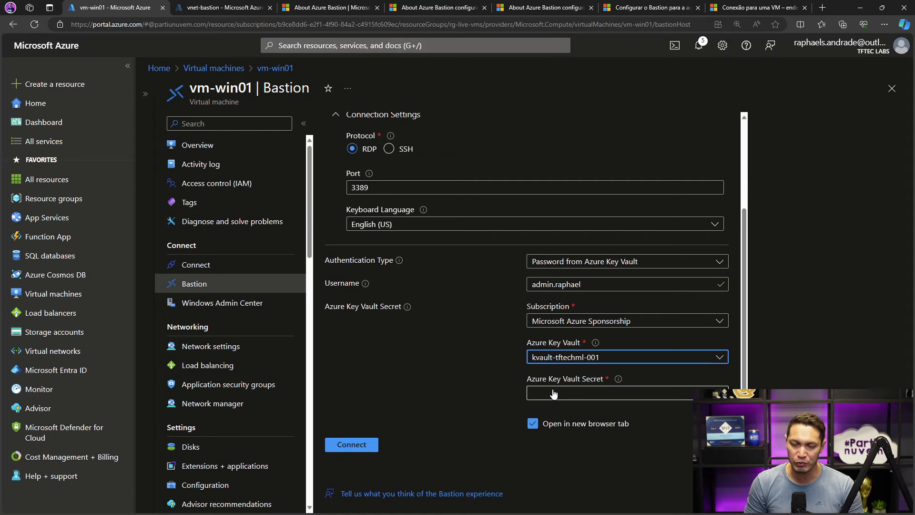
click(553, 393)
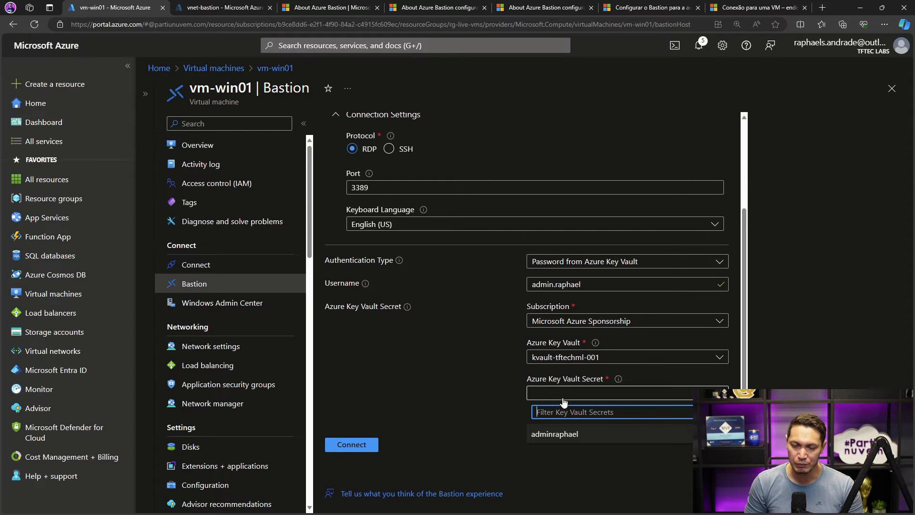
click(563, 432)
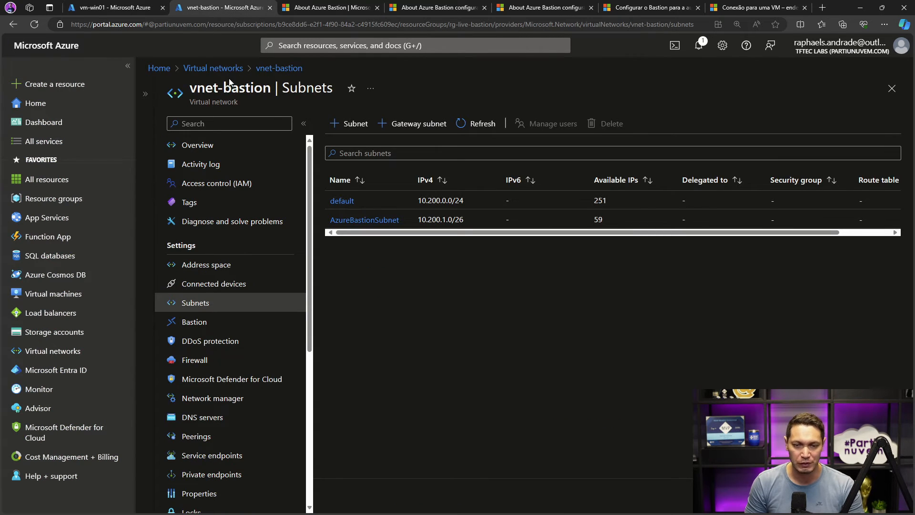
click(112, 7)
- Set the authentication type to VM Password and enter the VM password for vm-win01
click(556, 261)
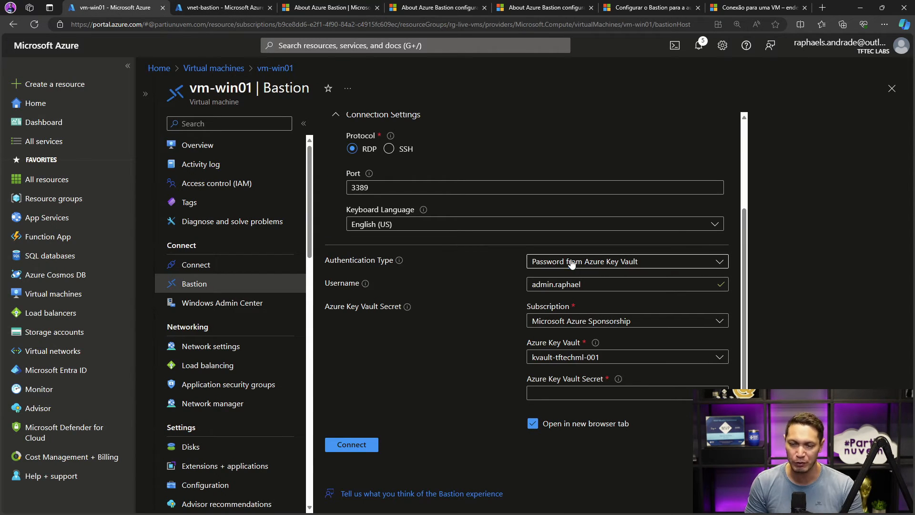
click(557, 278)
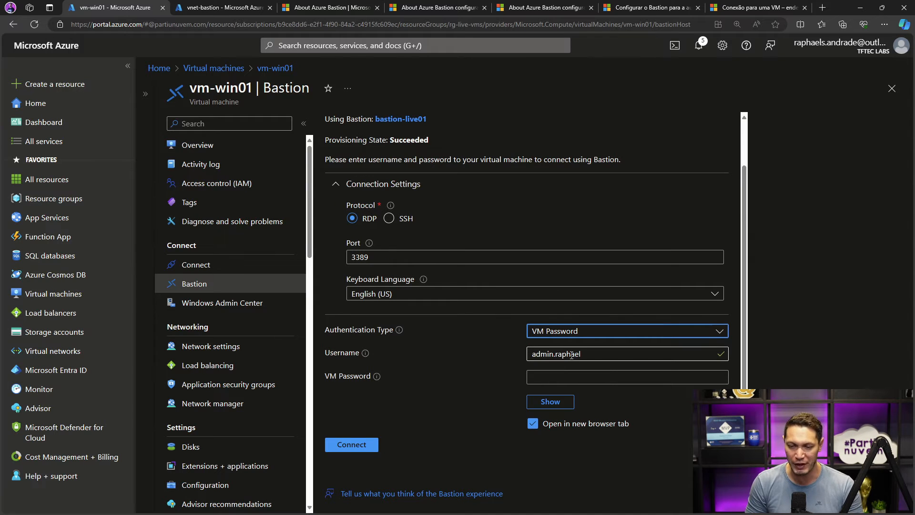
click(589, 354)
click(557, 376)
text(••)
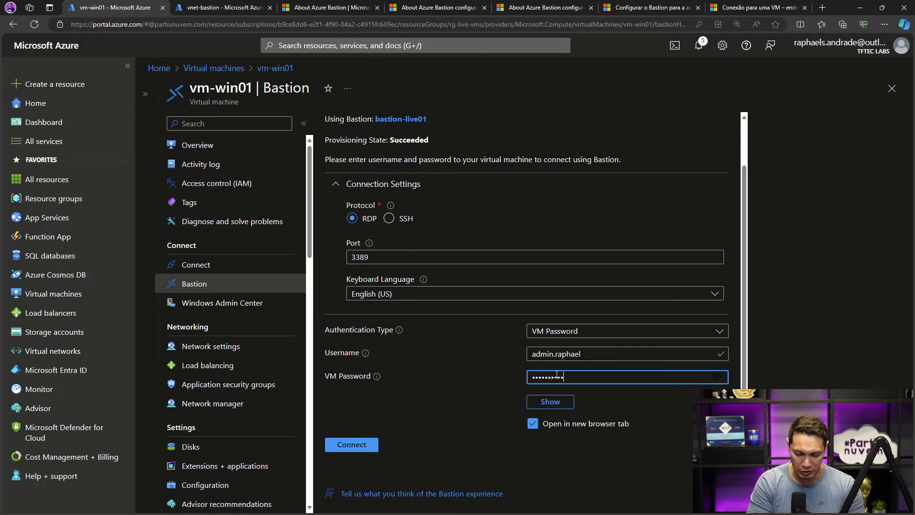
text(••)
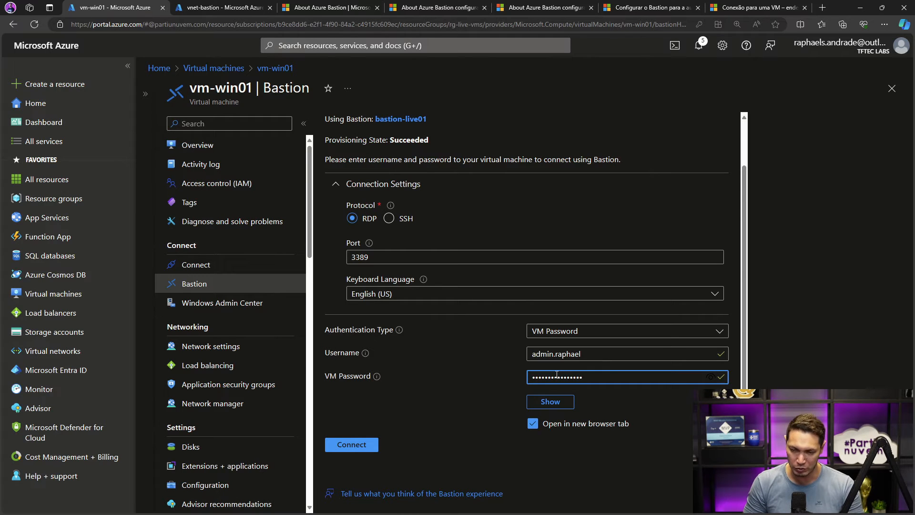
- Check the entered password, connect to vm-win01 through Bastion, and allow the session to access the clipboard
click(549, 401)
click(551, 402)
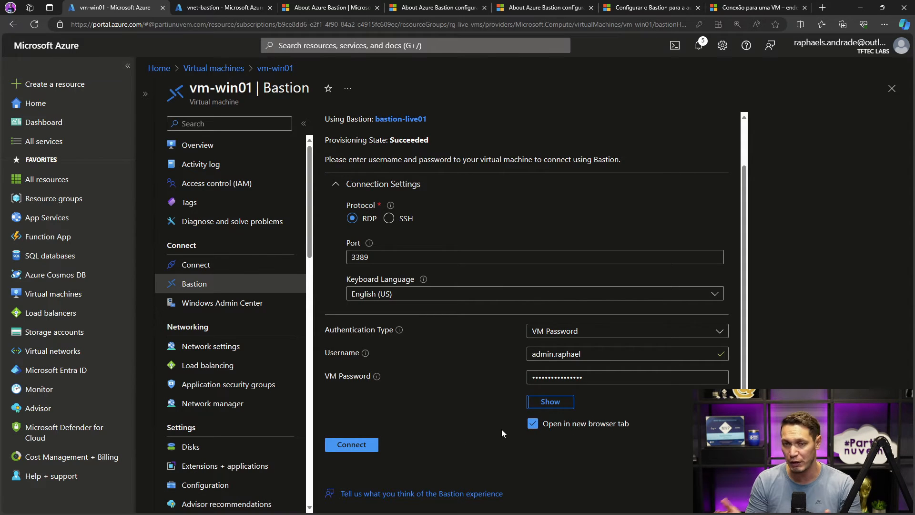
click(350, 447)
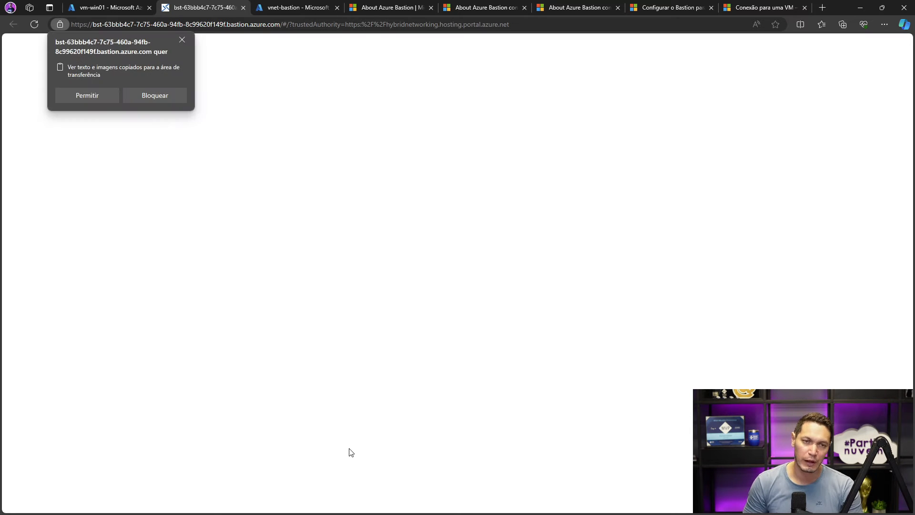
click(78, 95)
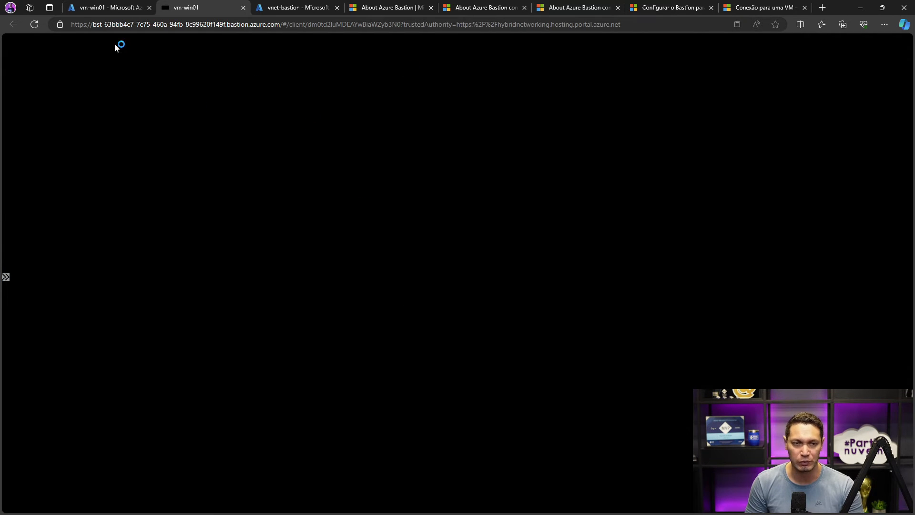
- Open the vm-win01 overview in the portal and box its Public IP address field on screen
click(110, 8)
click(211, 146)
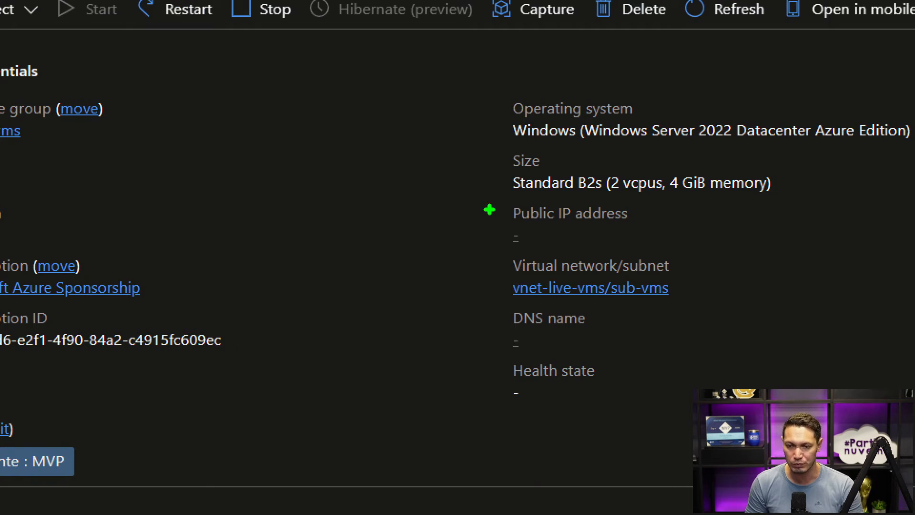
drag(490, 199, 686, 252)
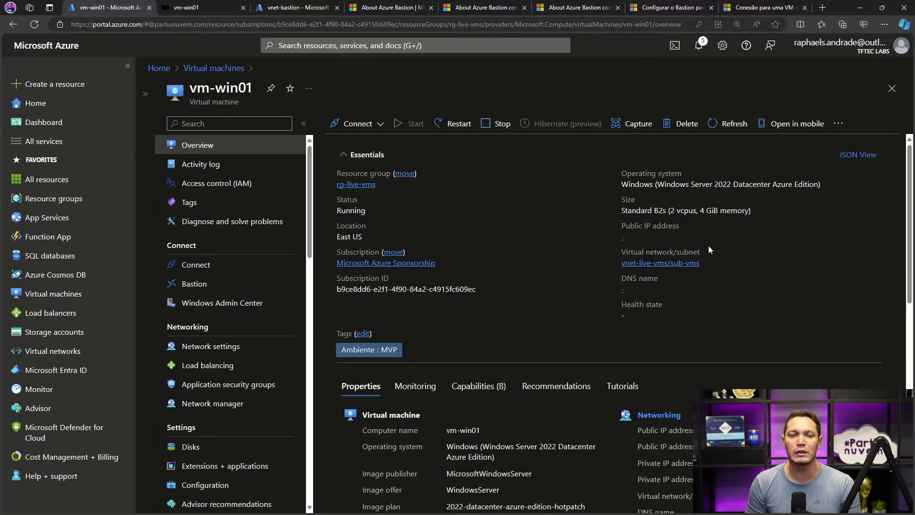
- Return to the vm-win01 remote session, allow network discovery, and dismiss the Windows Admin Center announcement
click(190, 8)
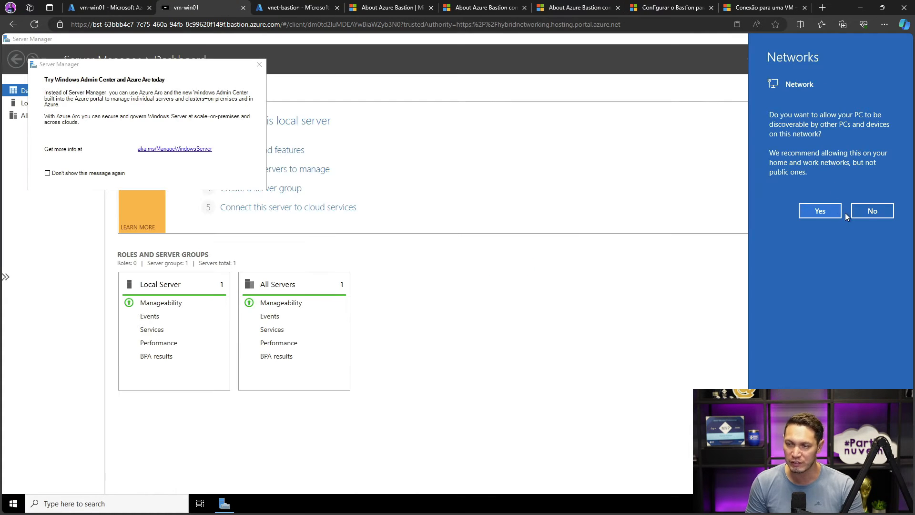
click(824, 212)
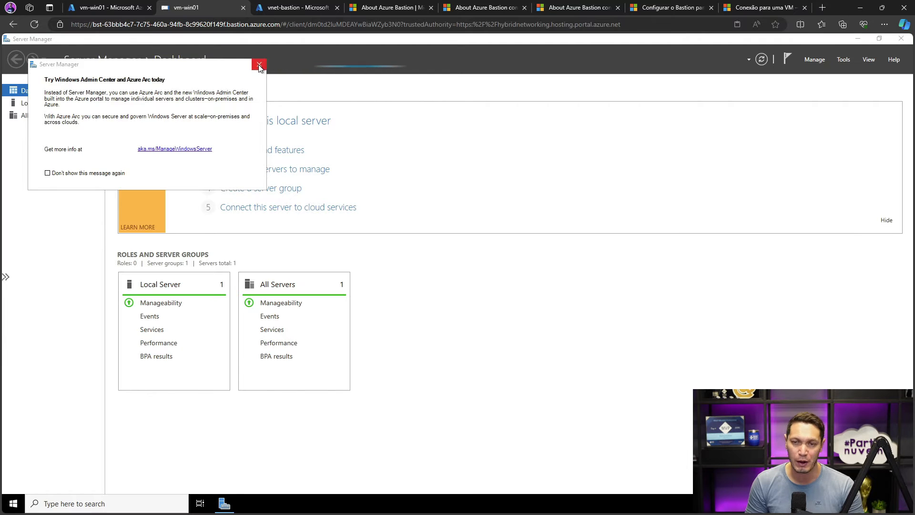
click(259, 65)
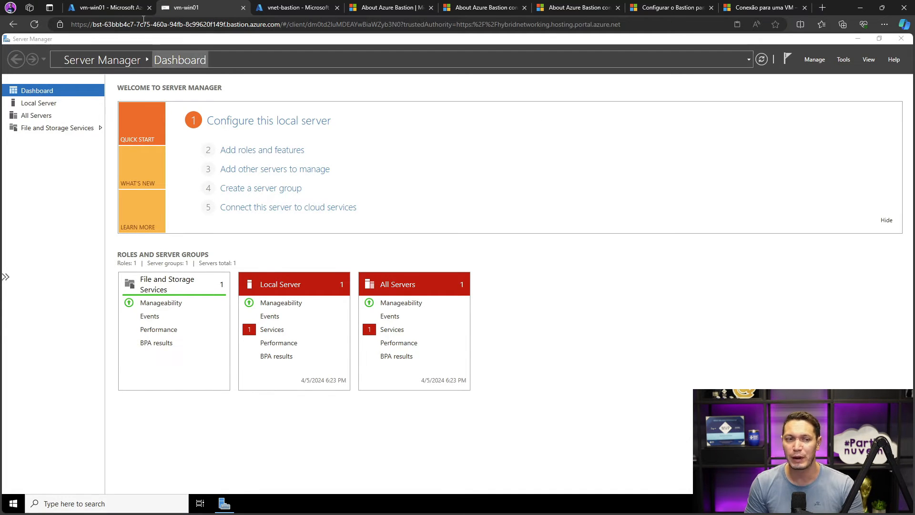
- Open the Connect via Bastion page of the vm-lnx01 virtual machine in the portal
click(107, 7)
click(230, 68)
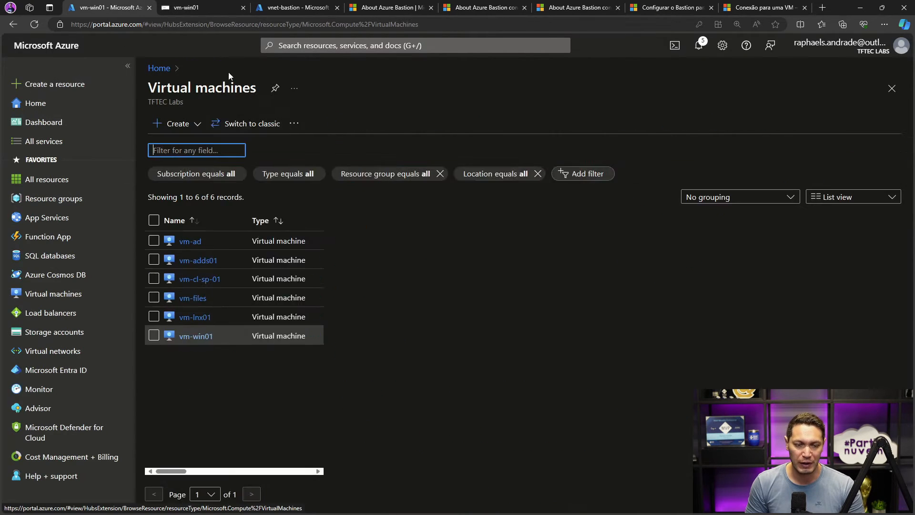
click(195, 294)
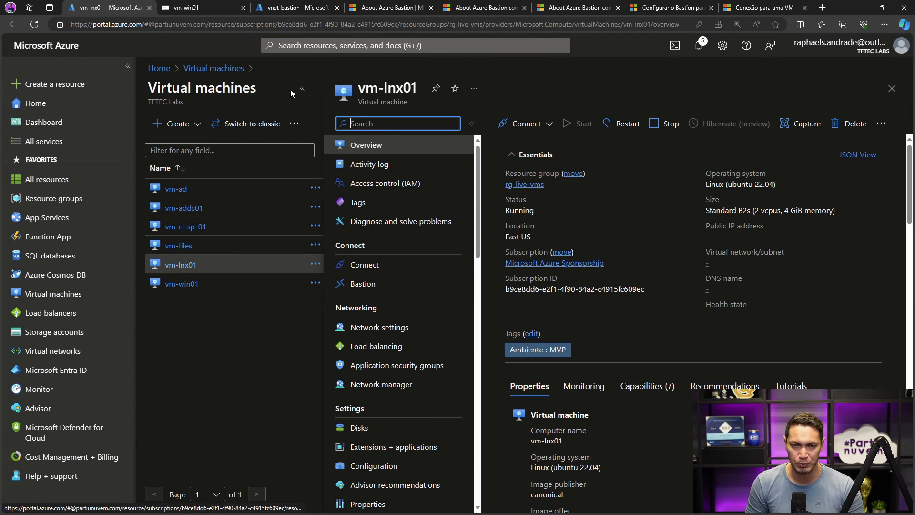
click(377, 124)
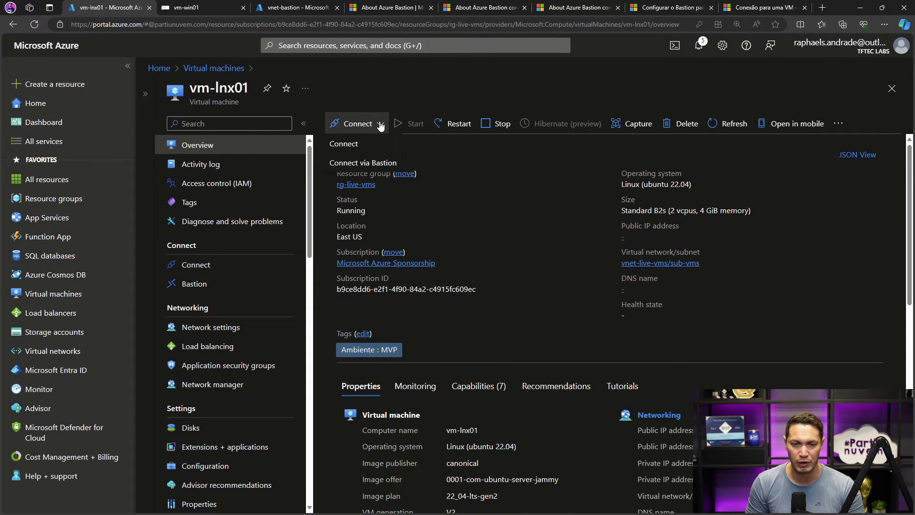
click(353, 163)
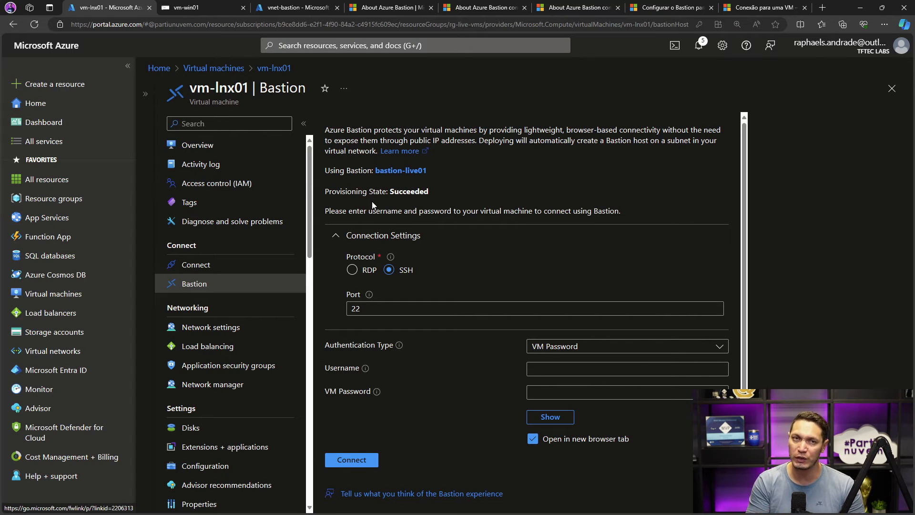
- Enter the Linux account's username and VM password for vm-lnx01, and reveal the password to check it
click(547, 369)
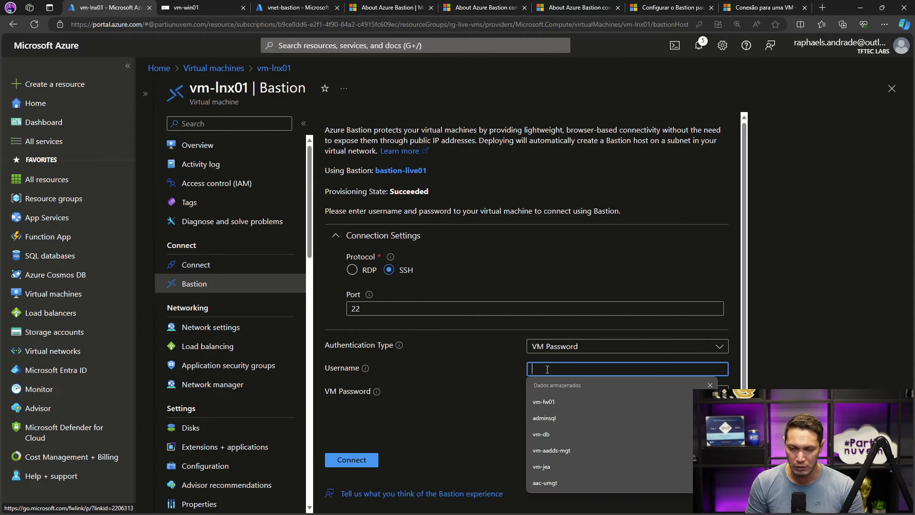
text(raphael)
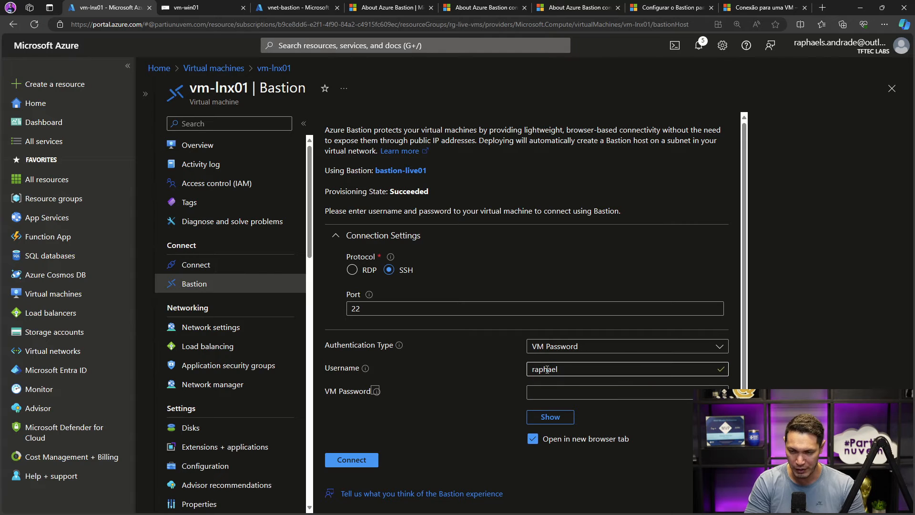
key(Tab)
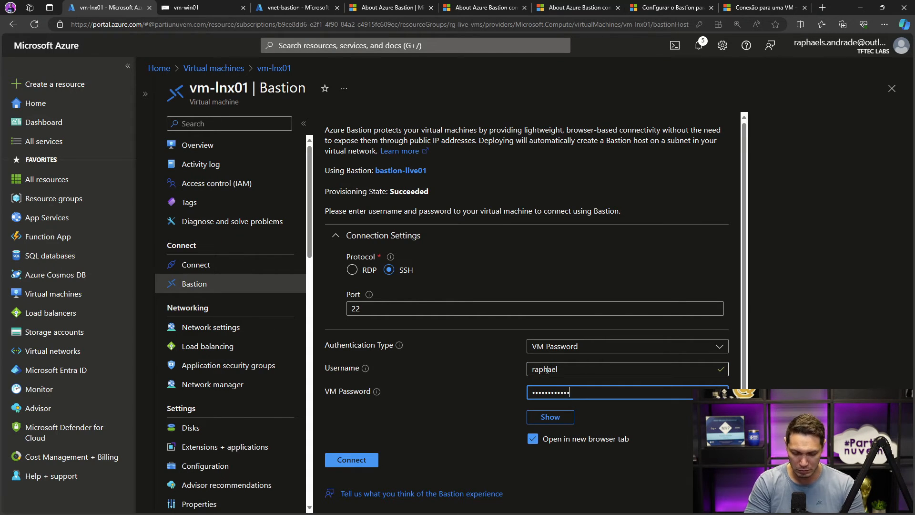
click(550, 417)
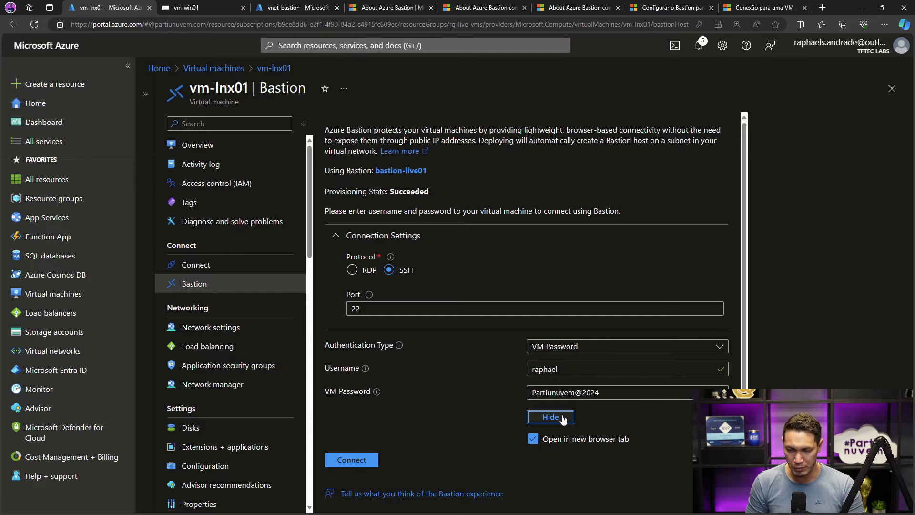
- Connect to vm-lnx01 over SSH through Bastion and test the terminal with a few empty command lines
click(351, 459)
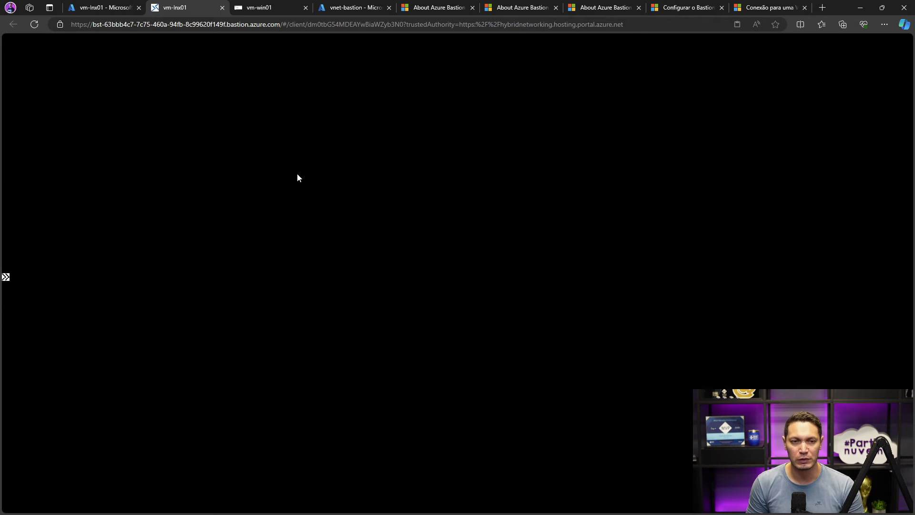
key(Return)
key(Return)
key(Return)
key(Return)
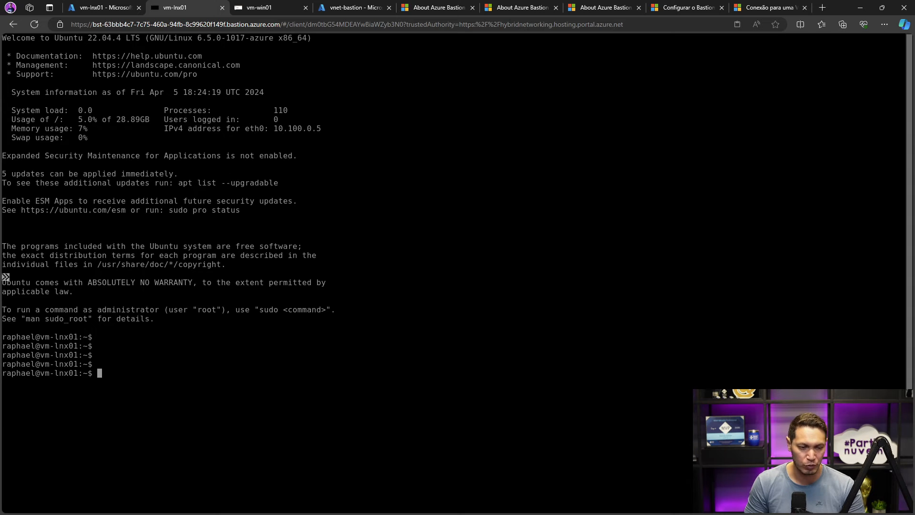
- Review the open vm-win01 and vm-lnx01 Bastion sessions and the public IP setting on the vm-lnx01 overview
click(270, 7)
click(186, 7)
click(103, 7)
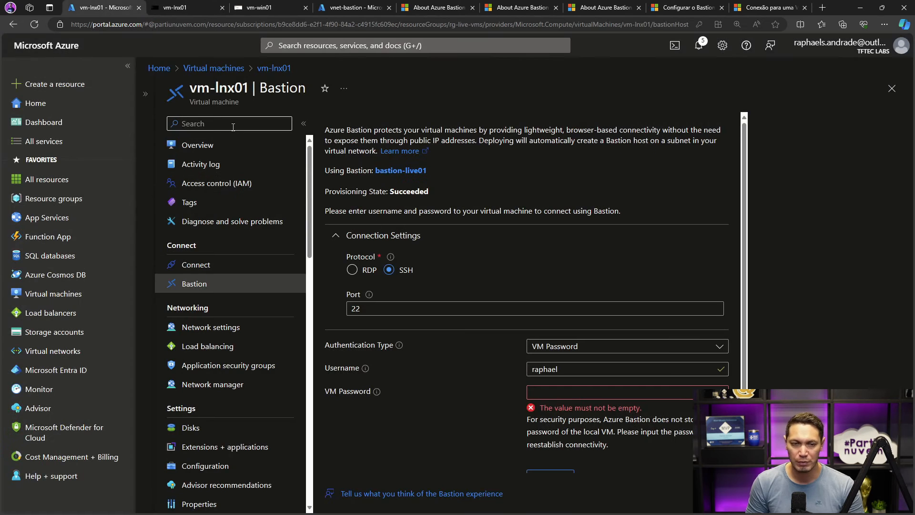
click(194, 145)
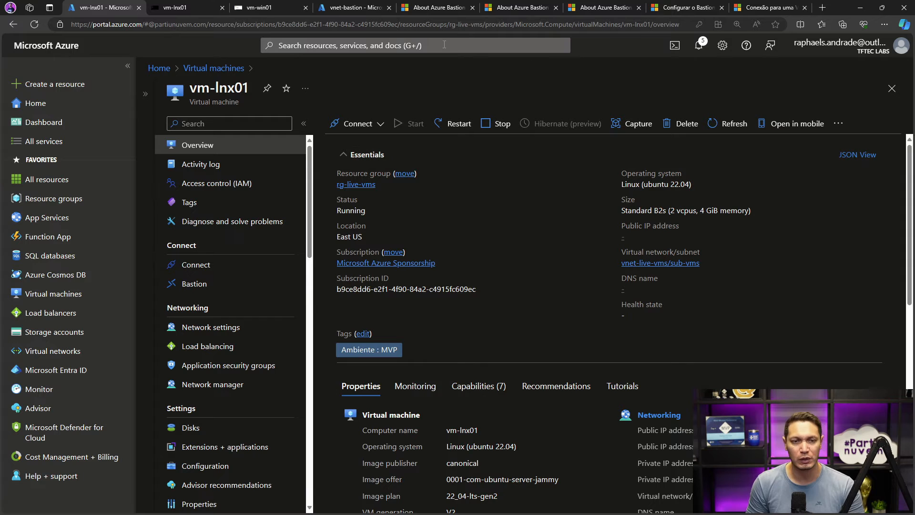
click(259, 8)
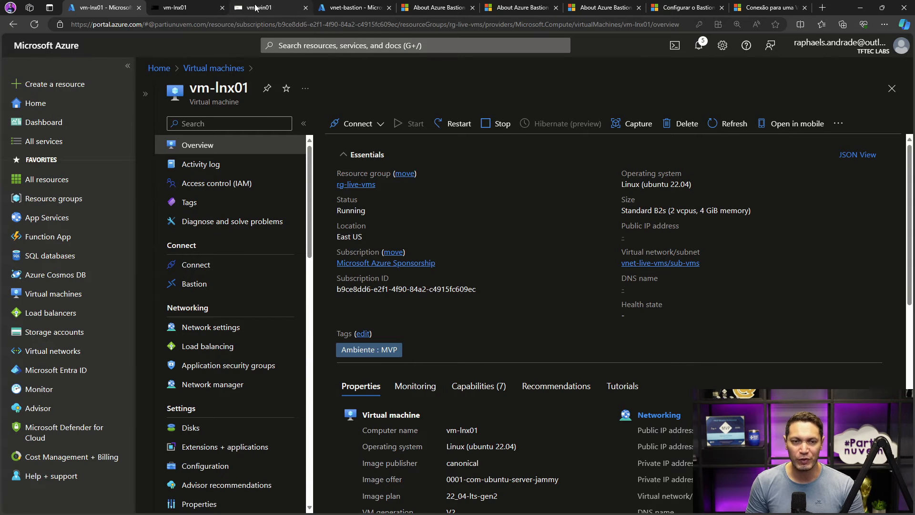
click(211, 11)
click(102, 7)
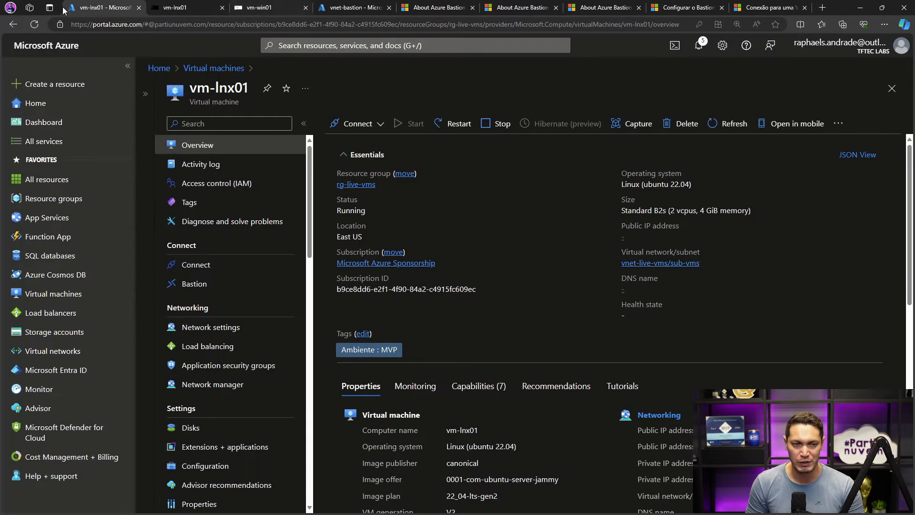
- Open the secrets of the key vault kvault-tftechml-001 and start a new secret
click(306, 42)
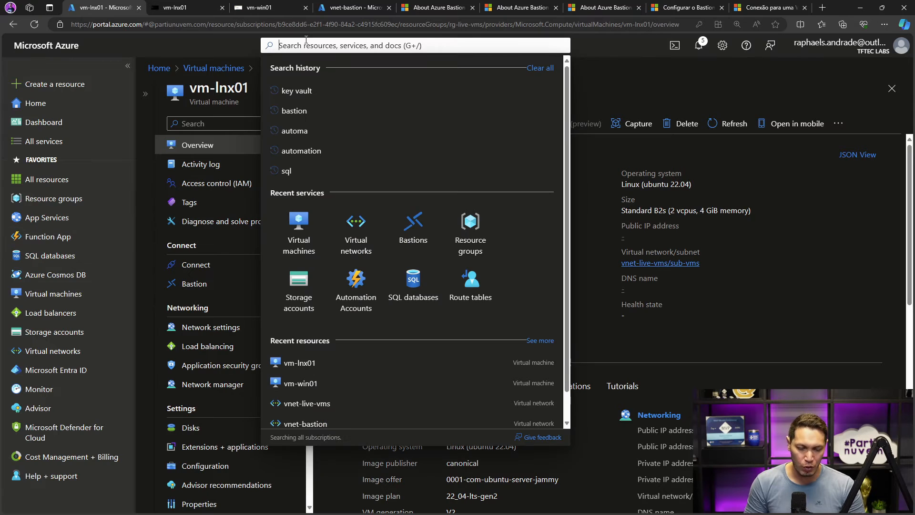
text(key)
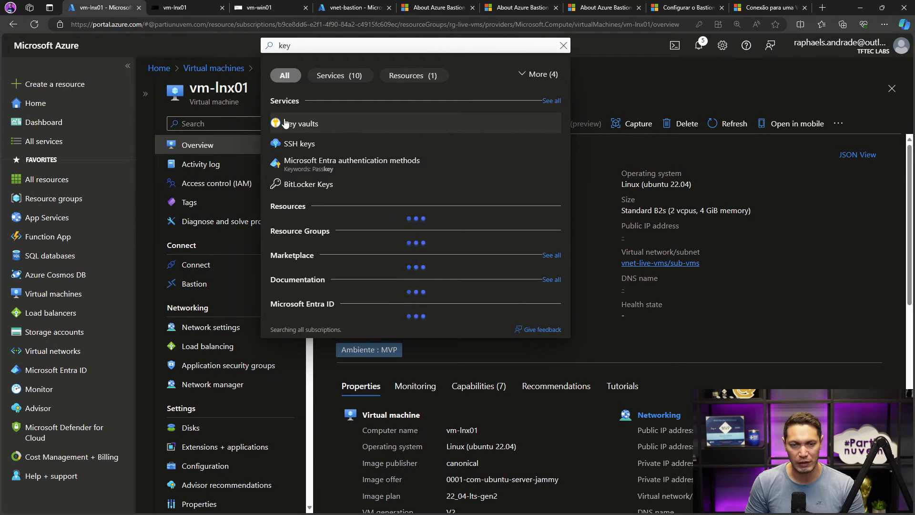
click(286, 123)
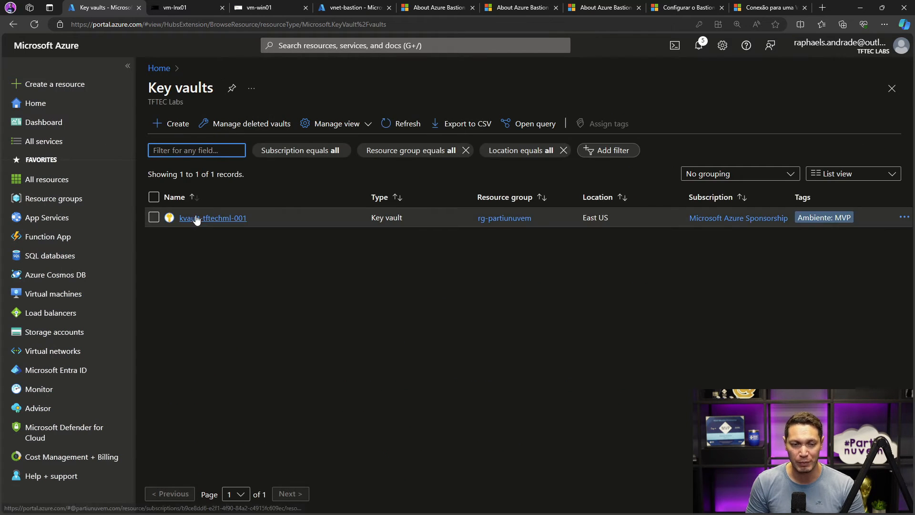
click(196, 218)
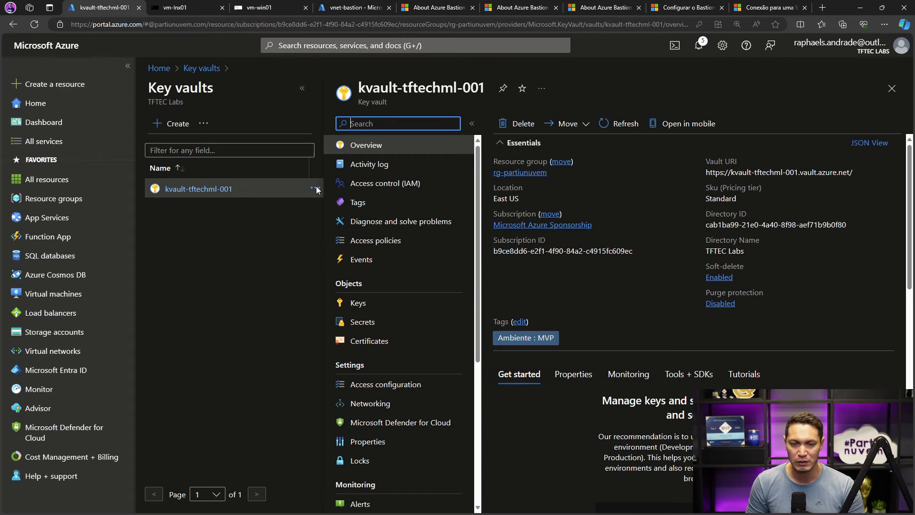
click(357, 322)
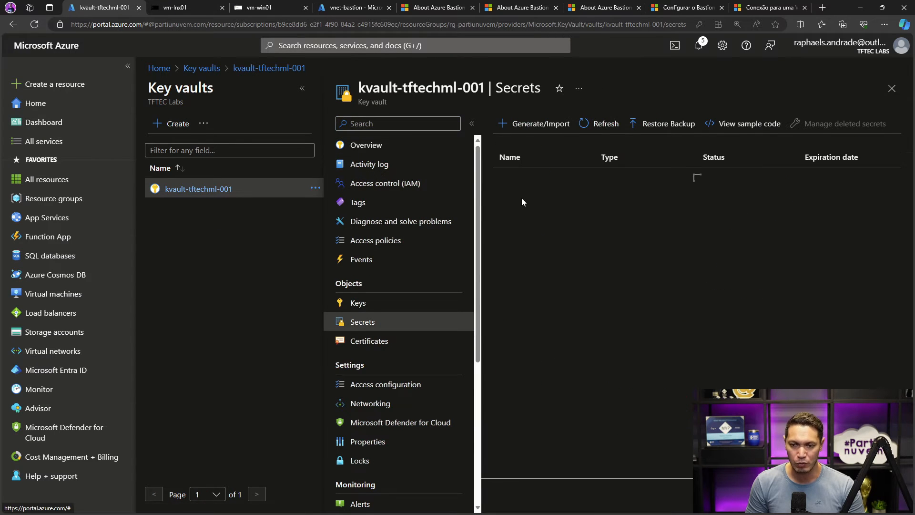
click(303, 89)
click(359, 125)
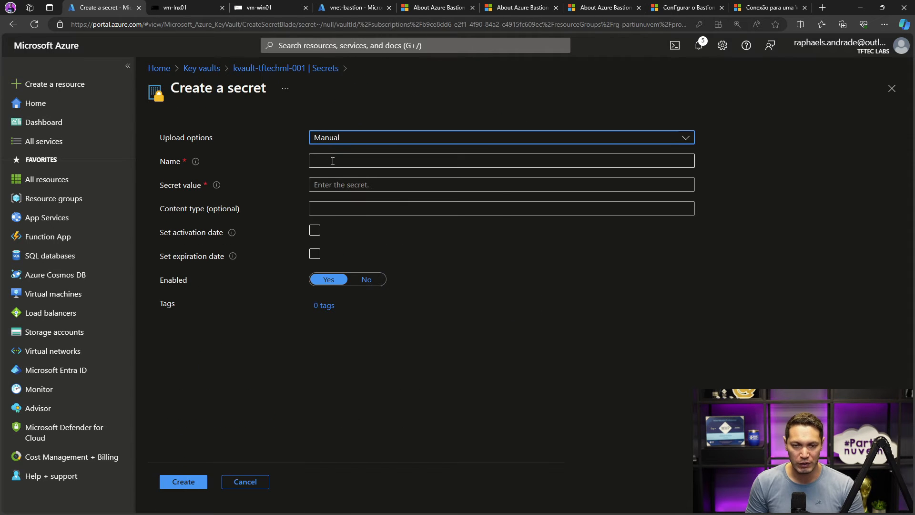
- Name the secret "live" followed by the administrator's first name, enter the VM password as its secret value, and reveal it briefly to check it
click(332, 161)
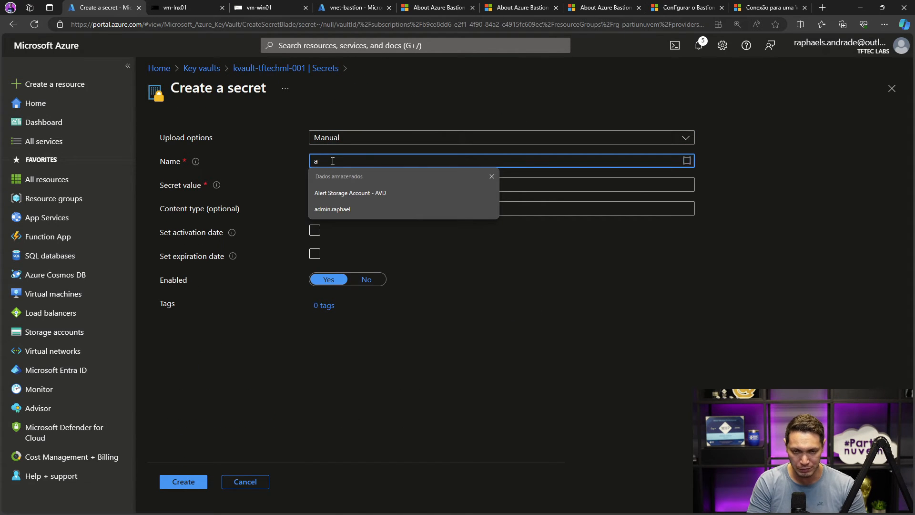
key(BackSpace)
text(liveraphael)
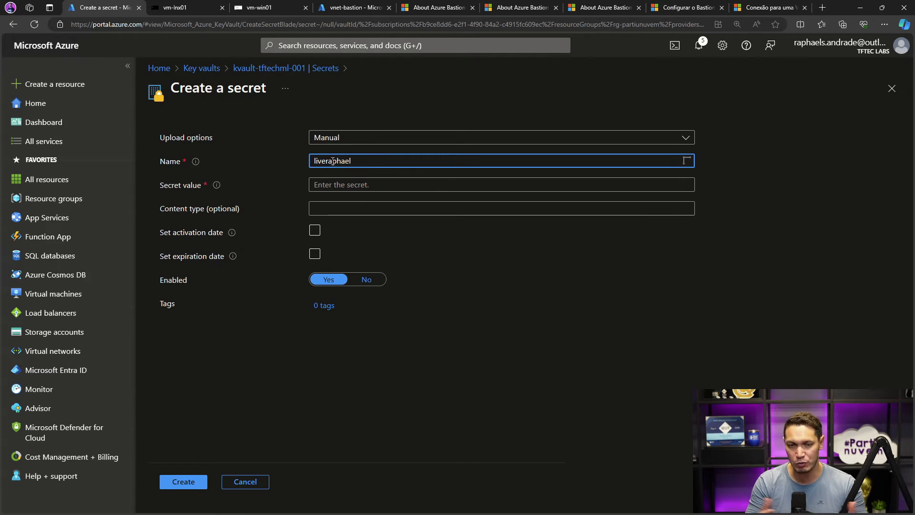
click(338, 186)
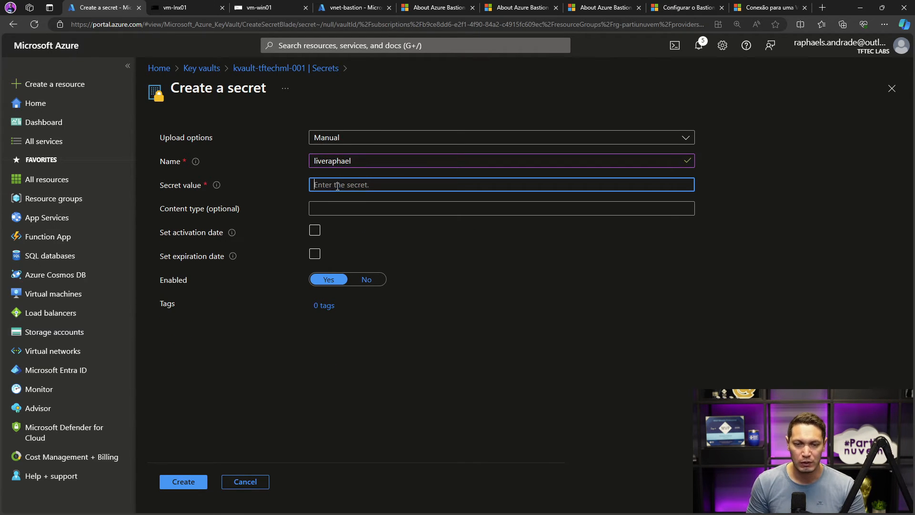
text(•••)
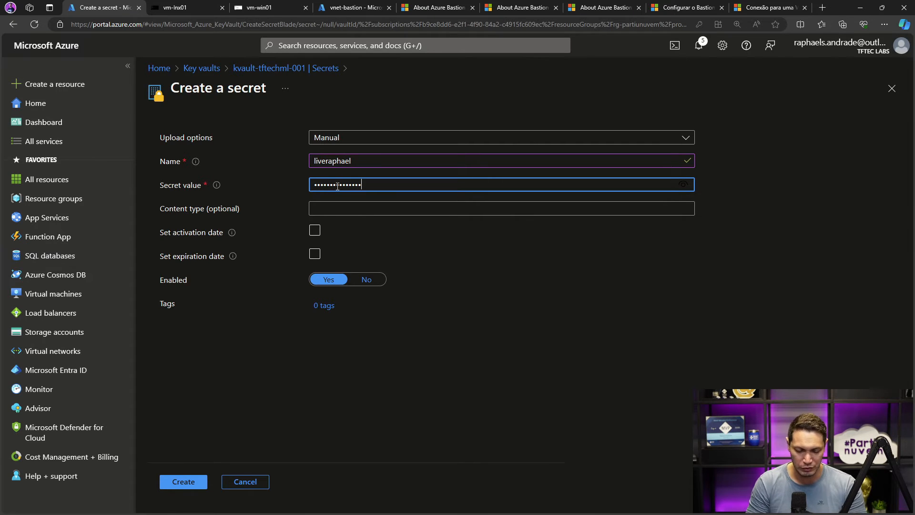
click(678, 186)
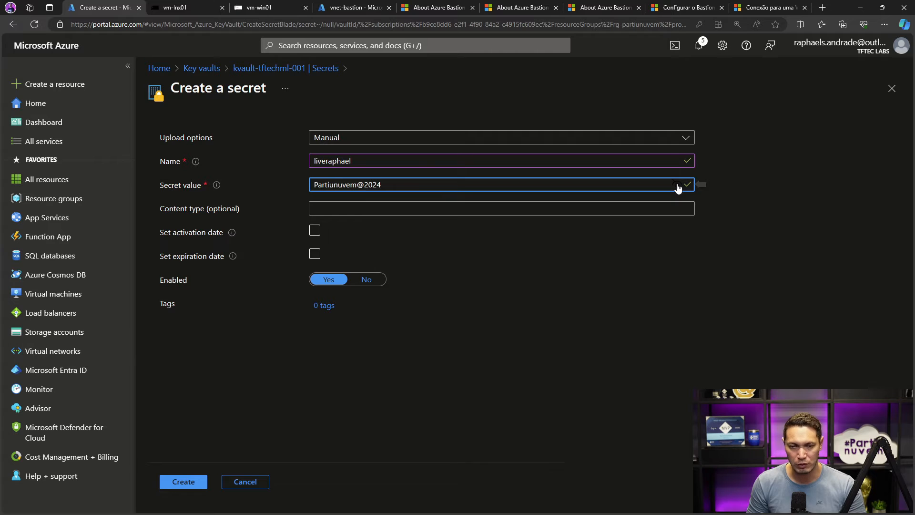
click(677, 186)
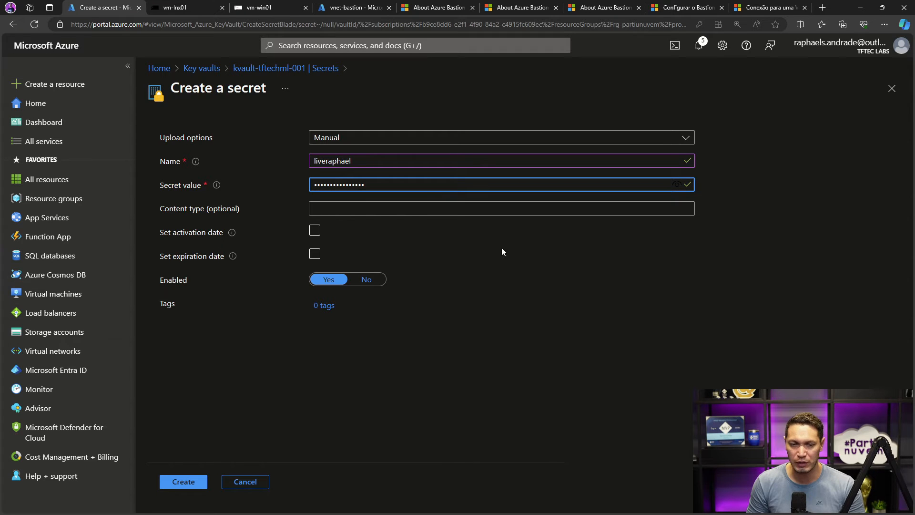
- Set the secret's content type to "Password adm VM", create the secret, and dismiss the notification
click(386, 209)
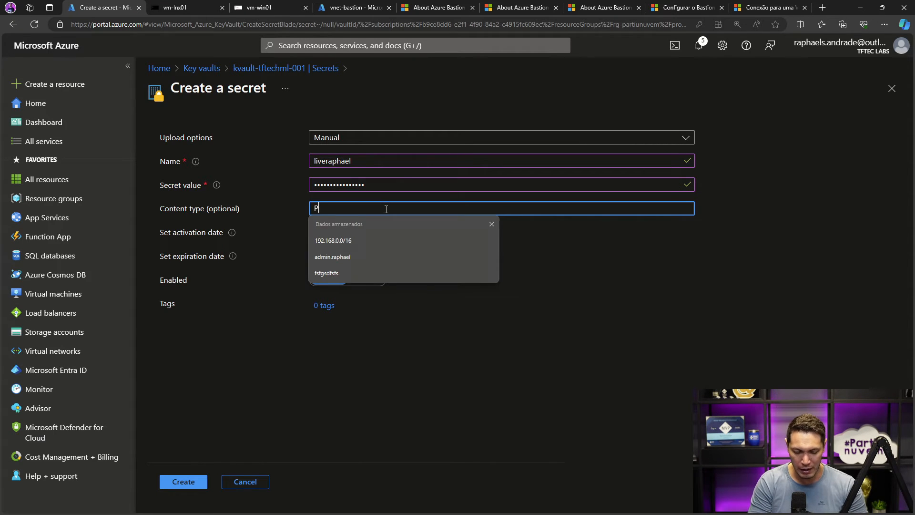
text(Password adm VM)
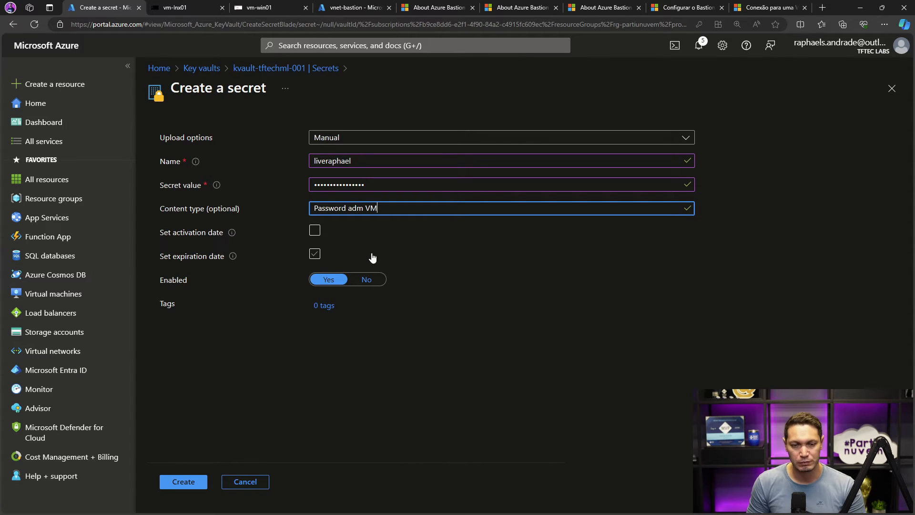
click(185, 482)
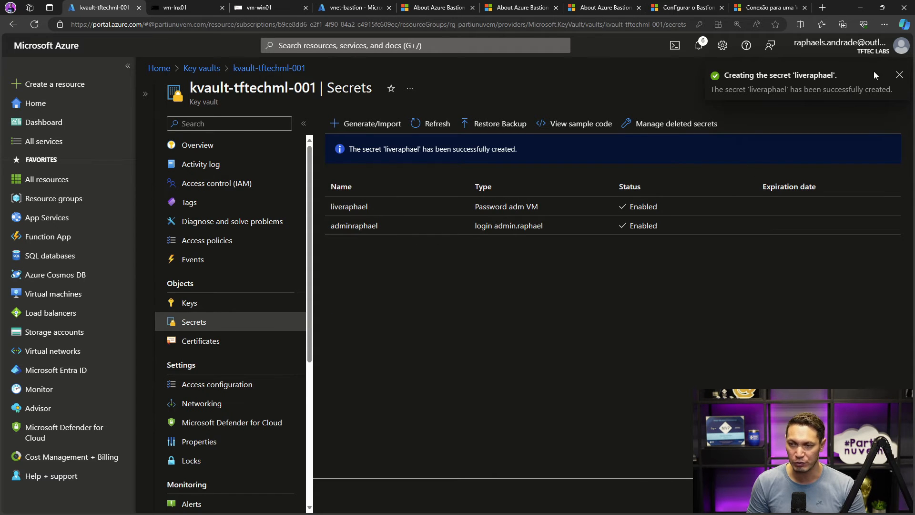
click(899, 76)
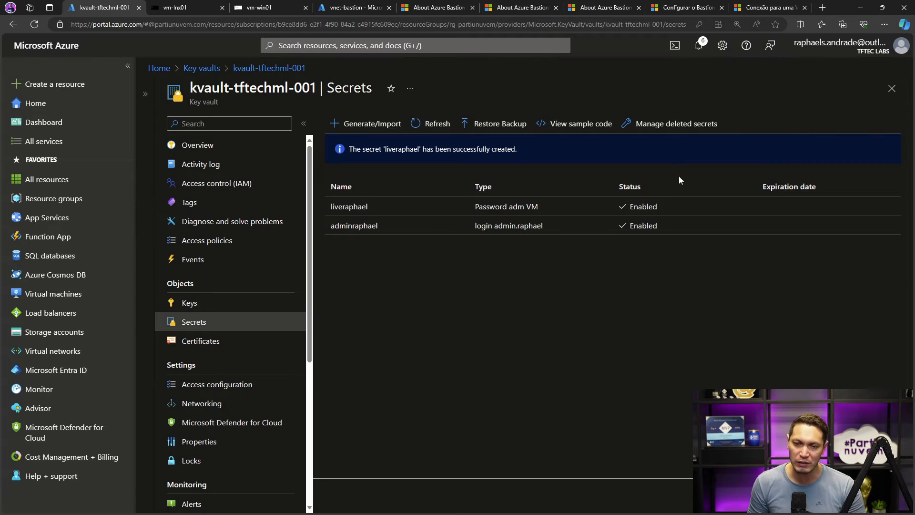
- Sign out of Windows in the open vm-win01 Bastion session and close that session
click(257, 12)
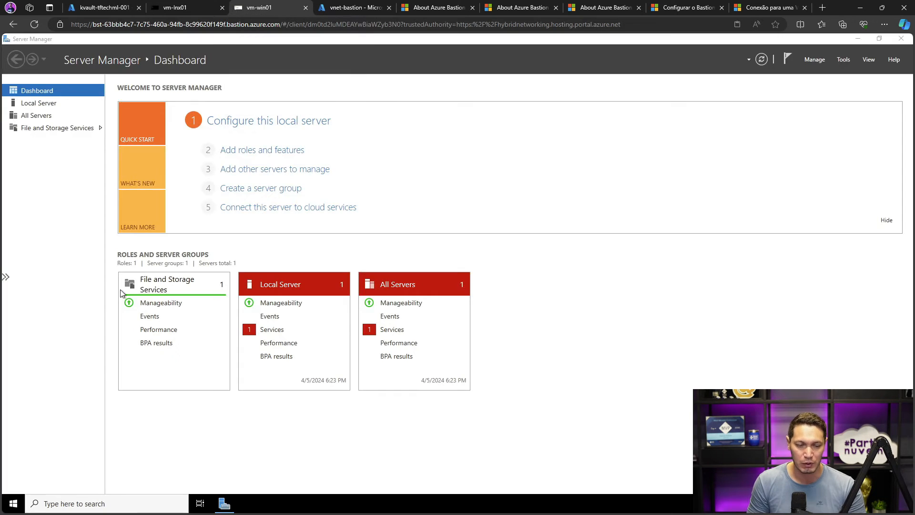
right_click(15, 510)
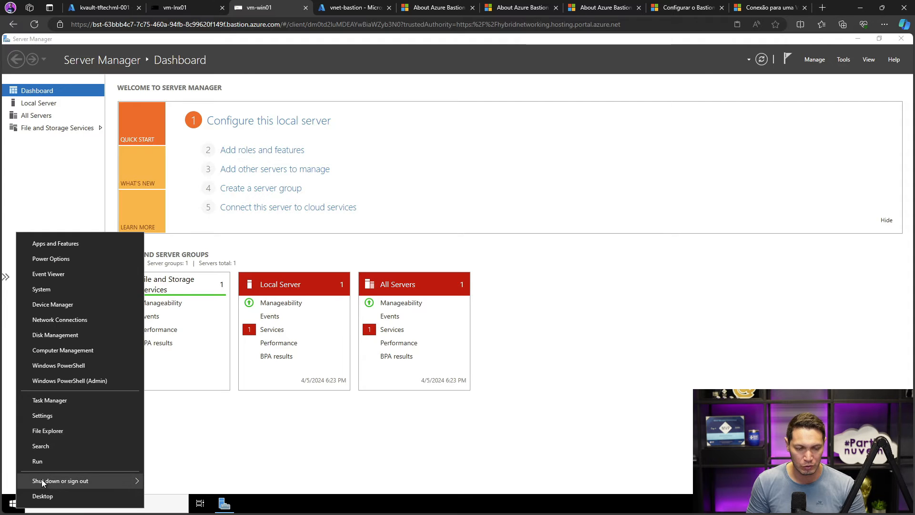
mouse_move(42, 480)
click(172, 447)
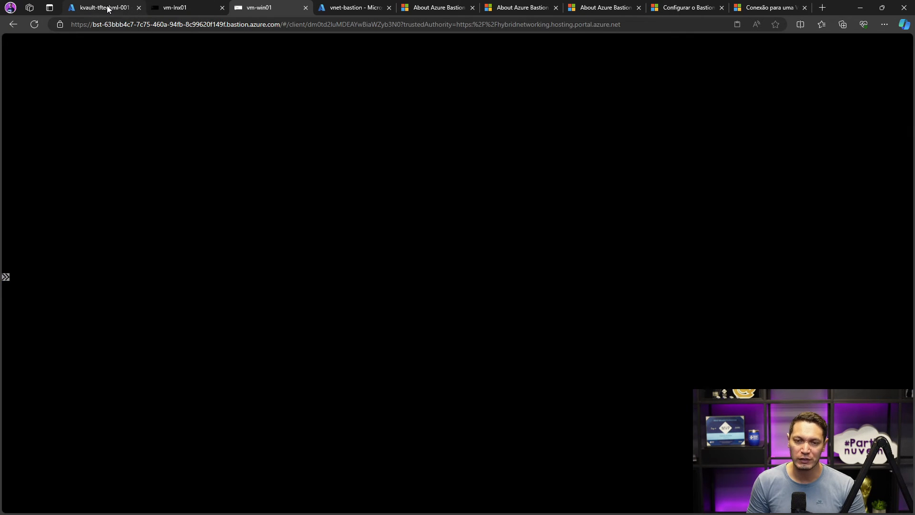
click(108, 9)
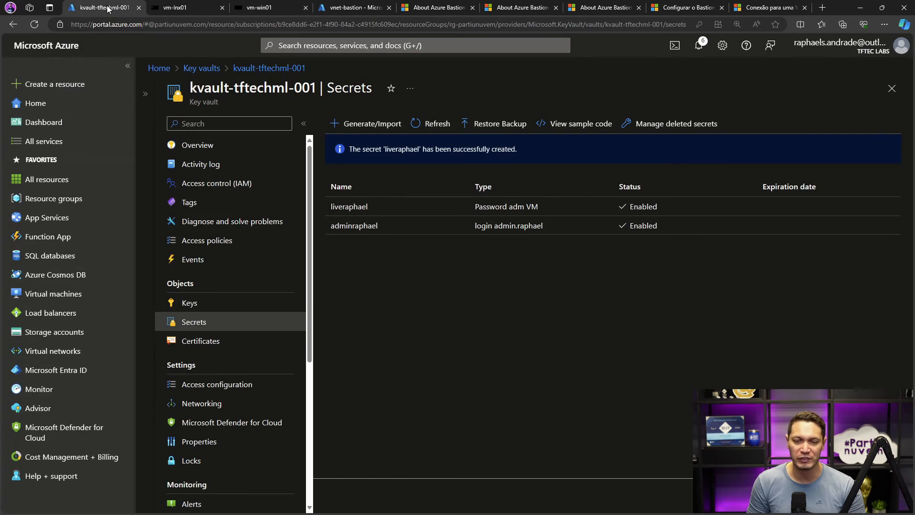
click(286, 8)
click(490, 294)
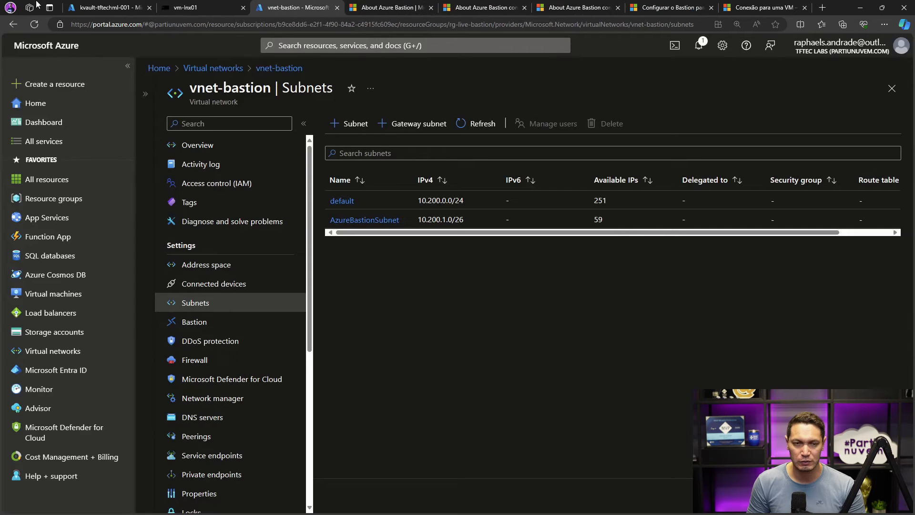
- Open the Connect via Bastion page of the vm-win01 virtual machine in the portal
click(108, 8)
click(54, 294)
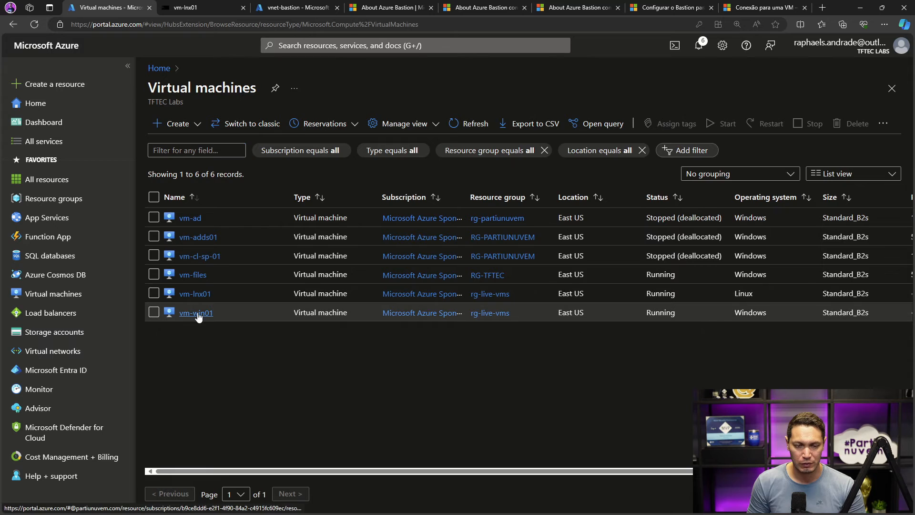
click(196, 313)
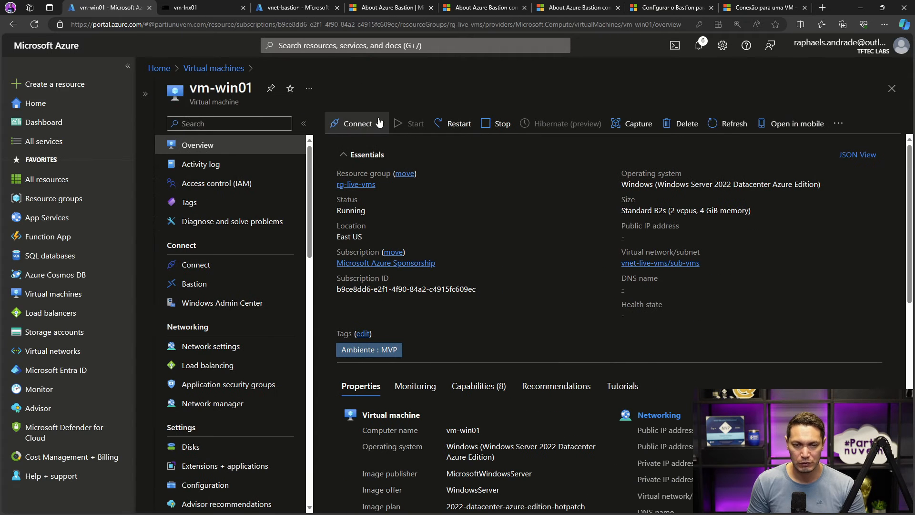
click(381, 125)
click(369, 163)
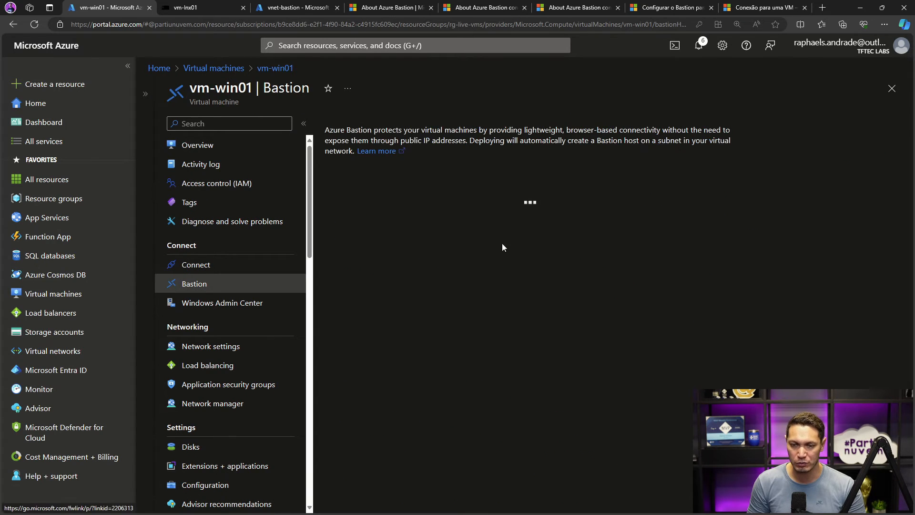
scroll(499, 325, down, 2)
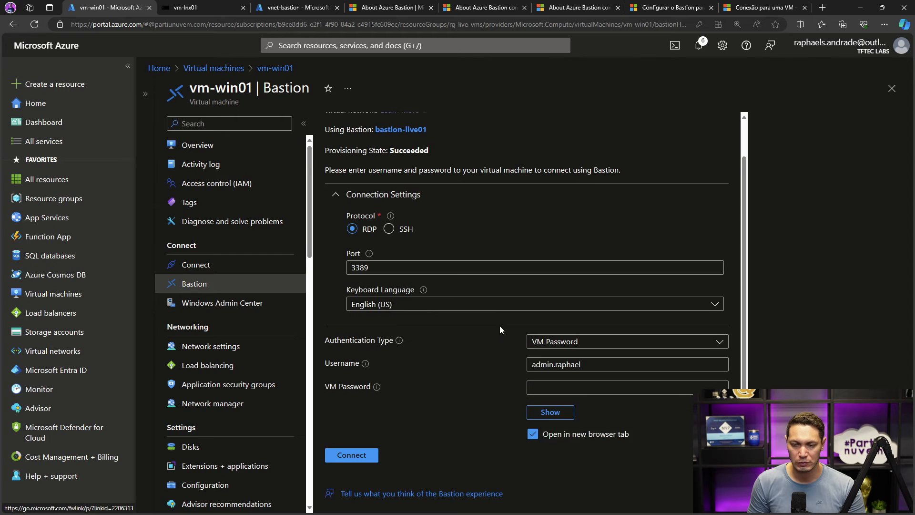
- Connect to vm-win01 with Password from Azure Key Vault, using kvault-tftechml-001 and the new VM password secret, and dismiss the Server Manager message
click(540, 333)
click(541, 367)
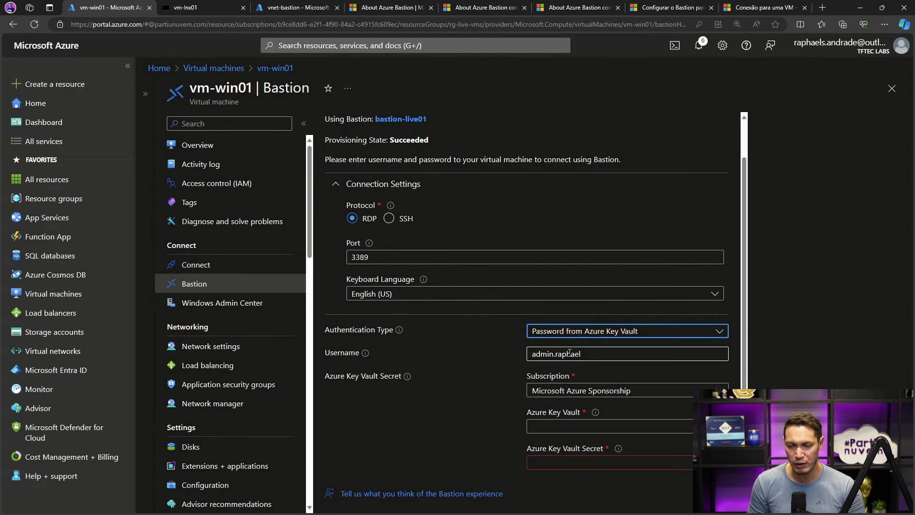
scroll(570, 353, down, 2)
click(719, 330)
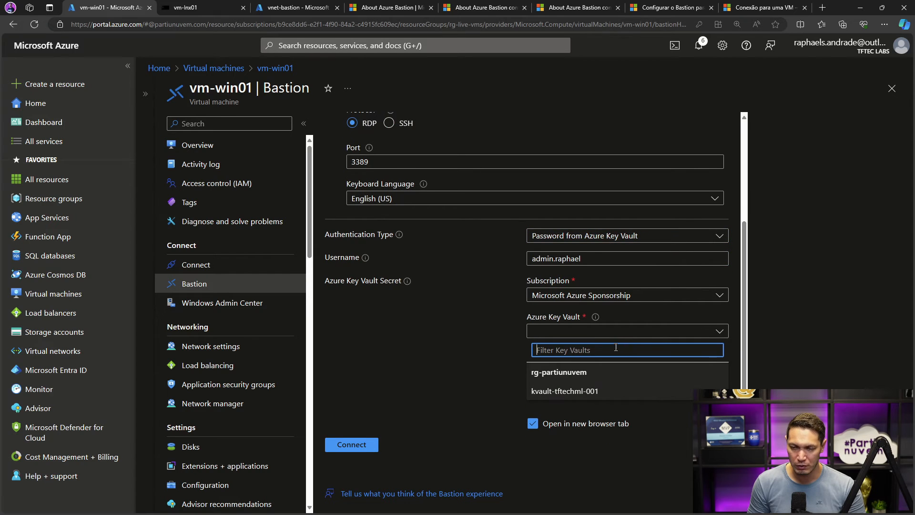
click(565, 392)
click(610, 393)
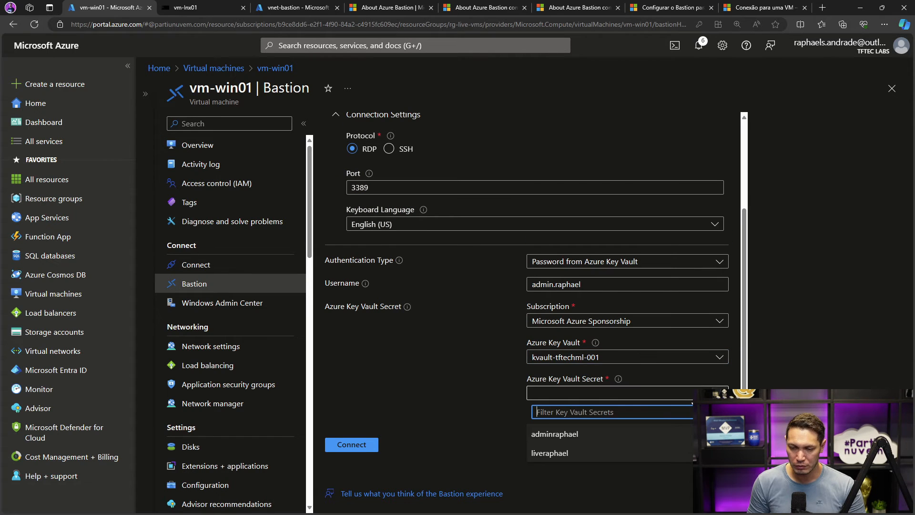
click(560, 449)
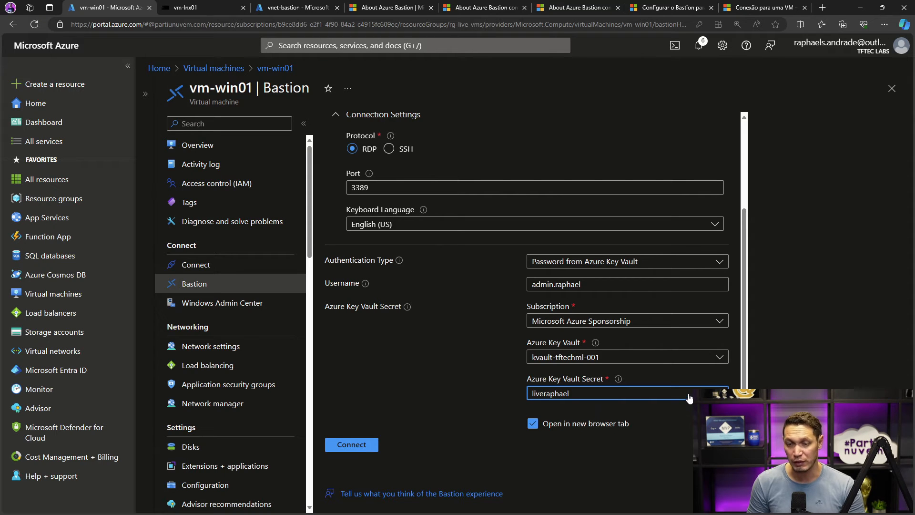
click(360, 442)
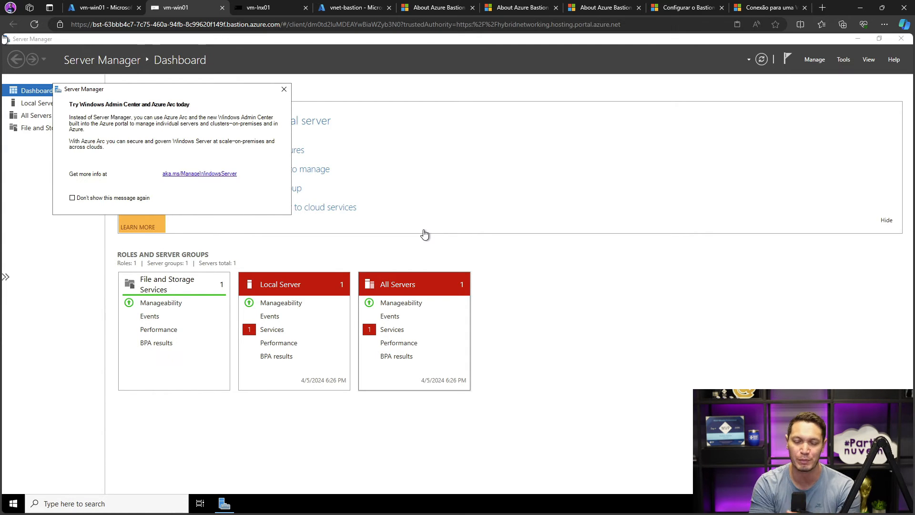
click(284, 92)
- Return to the vm-win01 Bastion page in the portal and go back to the Virtual machines list
click(107, 6)
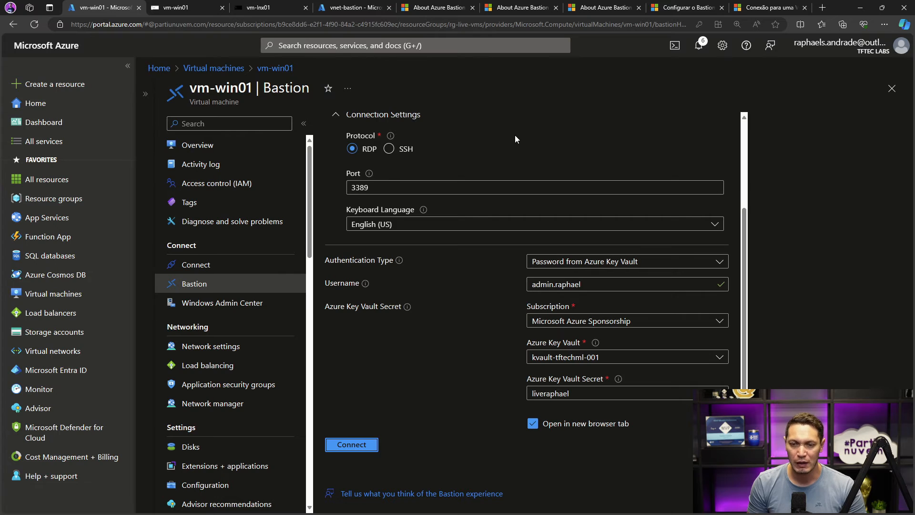
scroll(515, 136, up, 3)
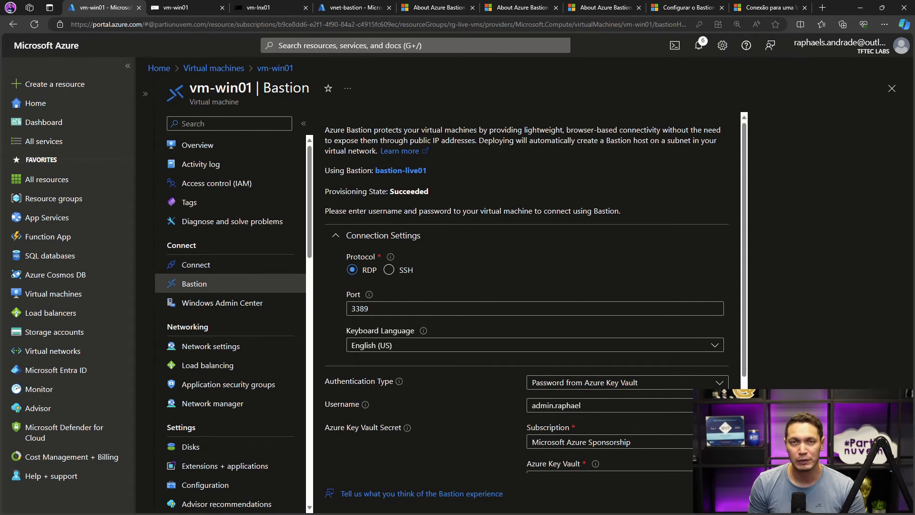
click(209, 68)
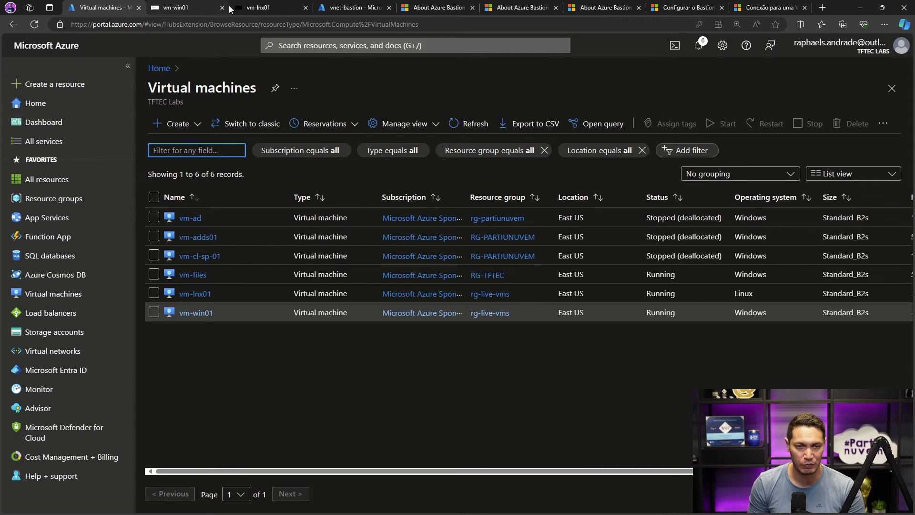
- Sign out of Windows in the open vm-win01 Bastion session
click(176, 7)
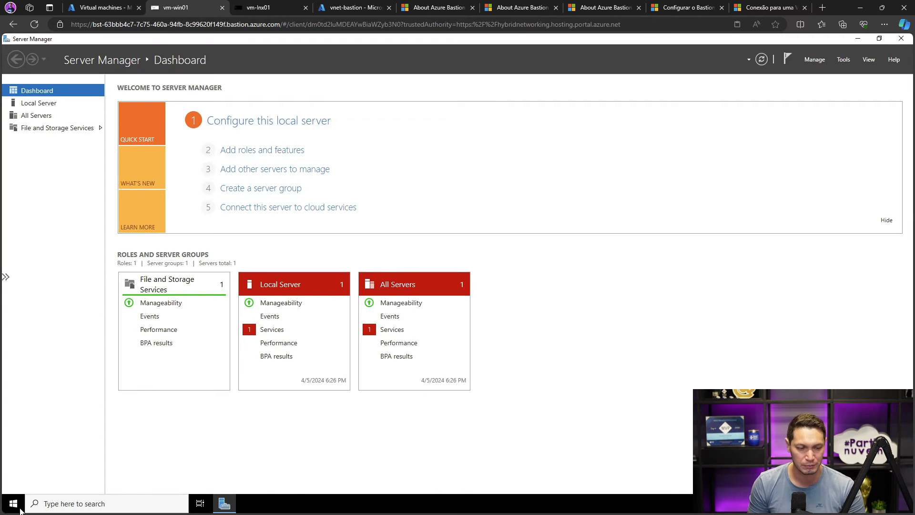
right_click(13, 504)
mouse_move(118, 481)
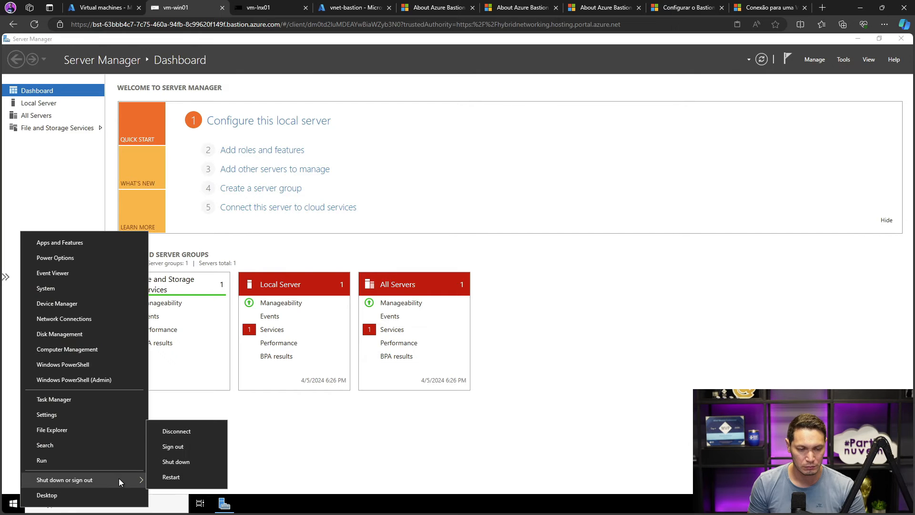
click(174, 448)
- Open the bastion-live01 resource from the portal's Bastions list and close the disconnected vm-win01 session
click(120, 5)
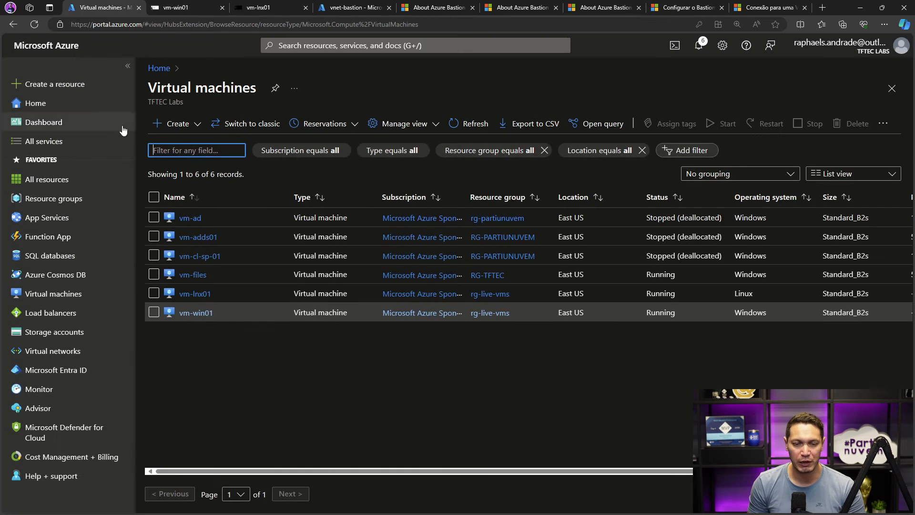
click(274, 47)
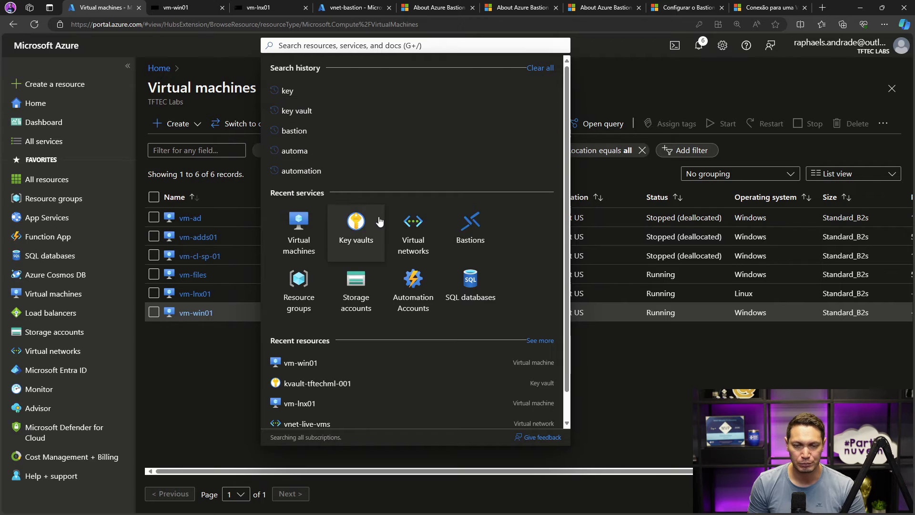
click(460, 224)
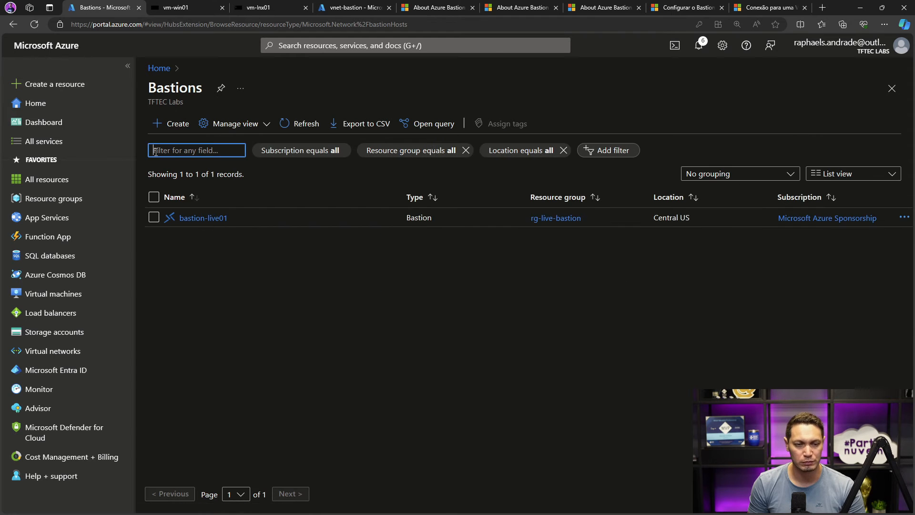
click(205, 217)
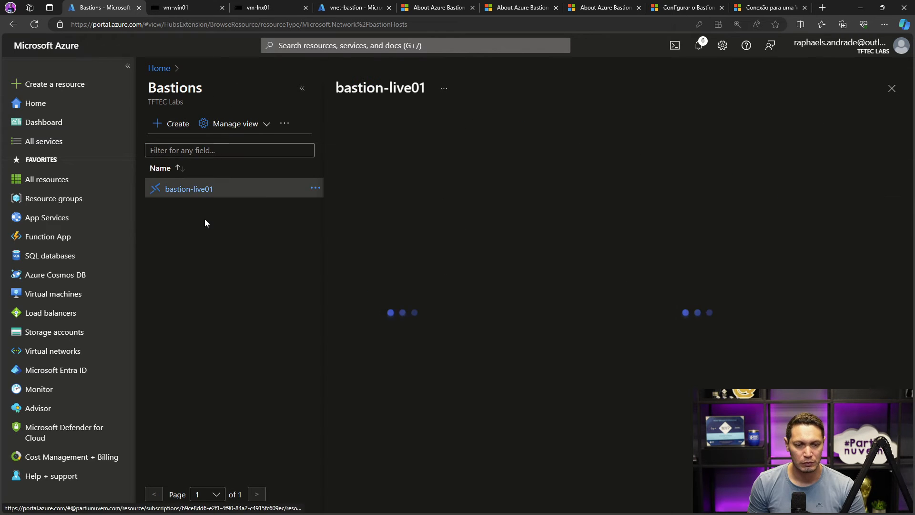
click(303, 88)
click(176, 8)
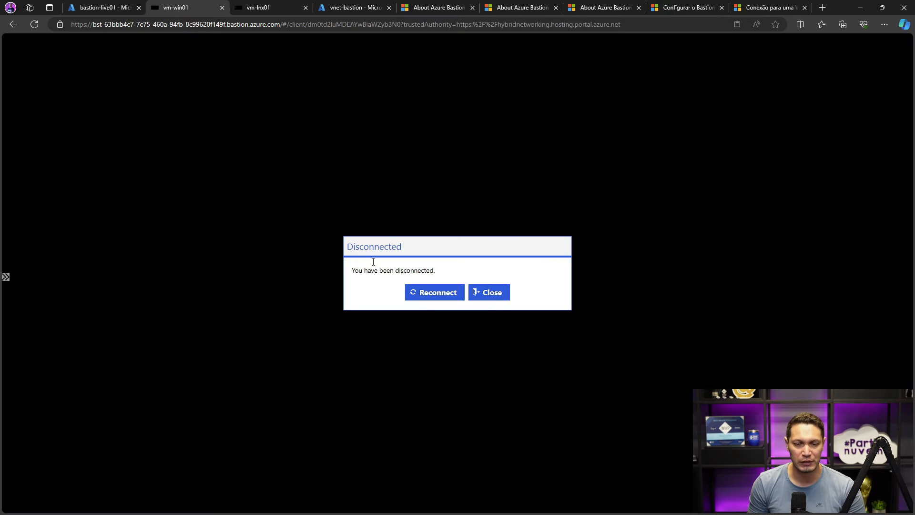
click(482, 292)
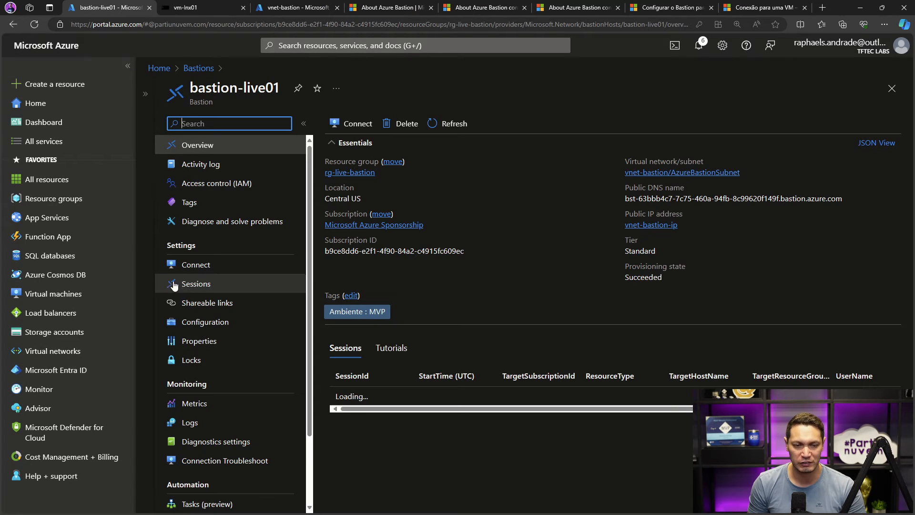
- Review the active sessions of bastion-live01, checking the target host, user name, IP address and protocol columns
click(194, 284)
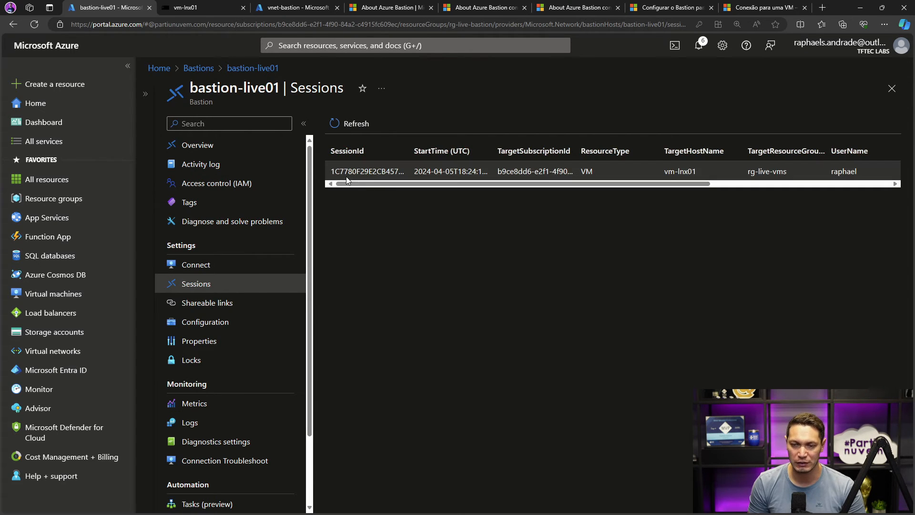
drag(506, 184, 544, 187)
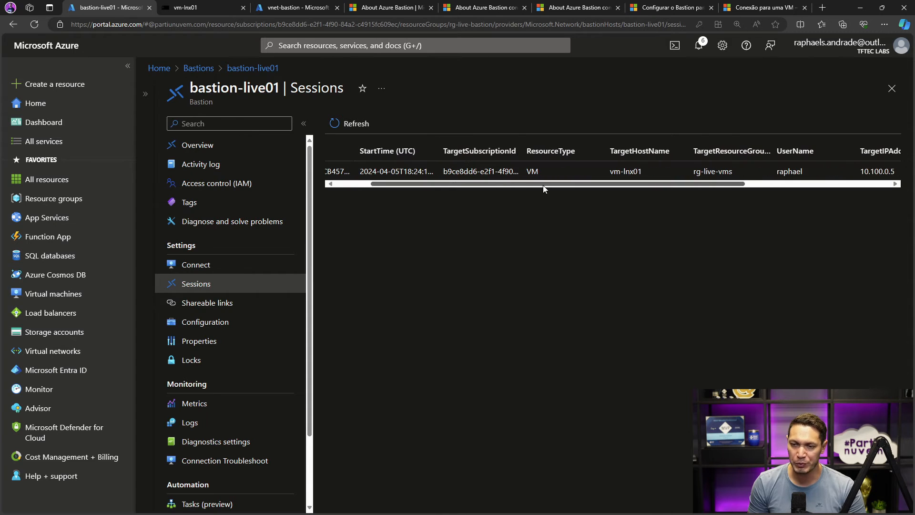
scroll(544, 183, right, 3)
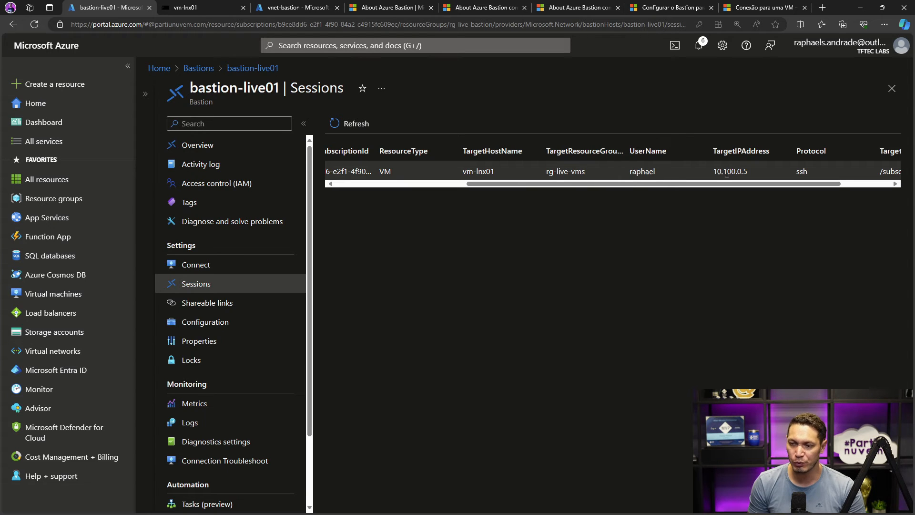
scroll(715, 176, right, 3)
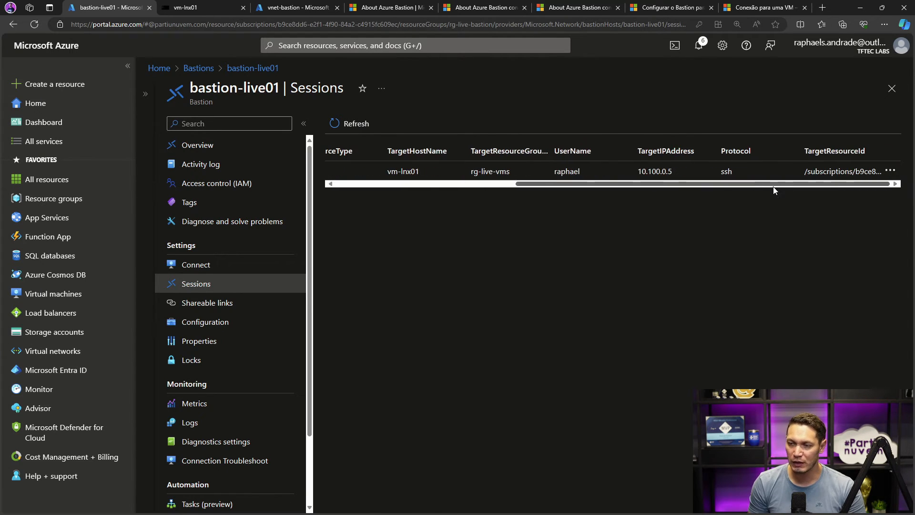
scroll(711, 182, left, 4)
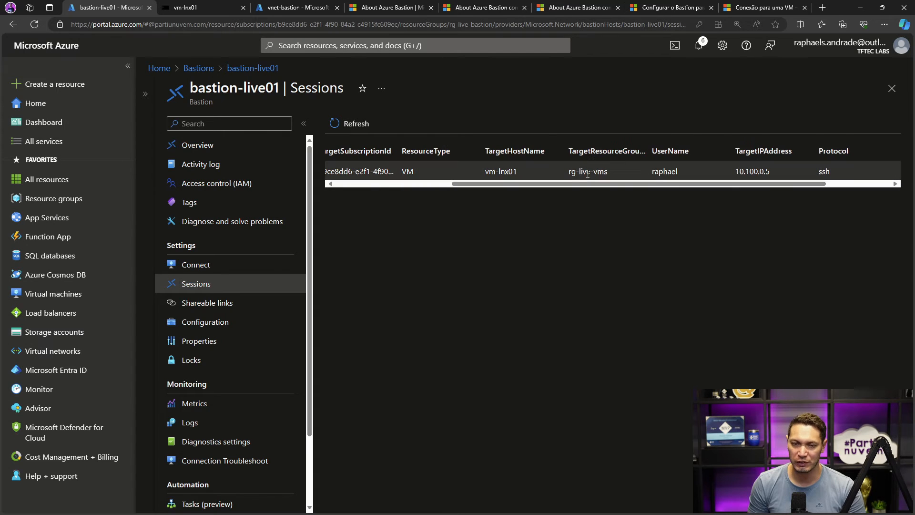
- Create a Bastion shareable link for vm-win01 from the rg-live-vms resource group
click(207, 310)
click(346, 124)
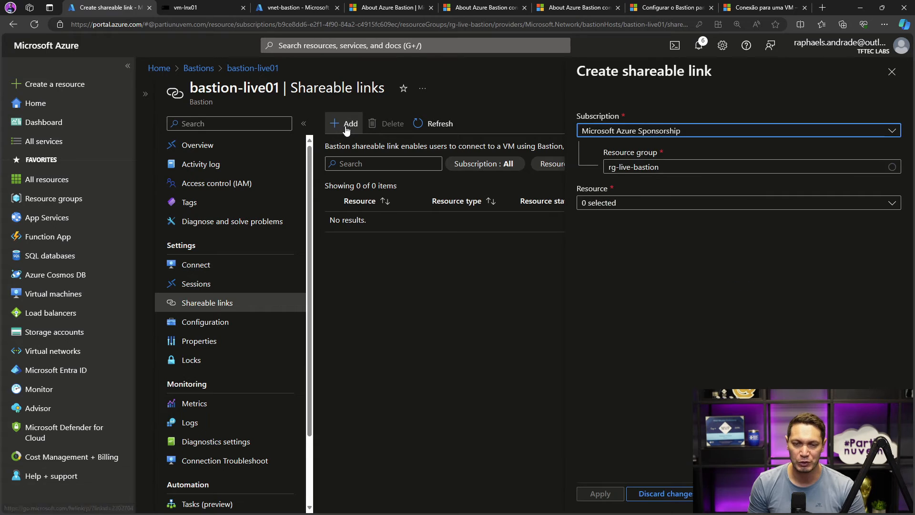
click(647, 204)
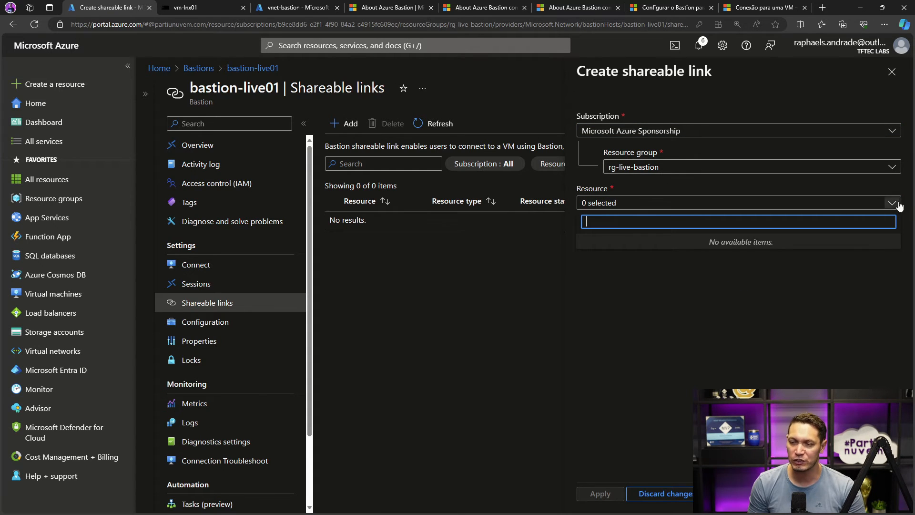
click(893, 168)
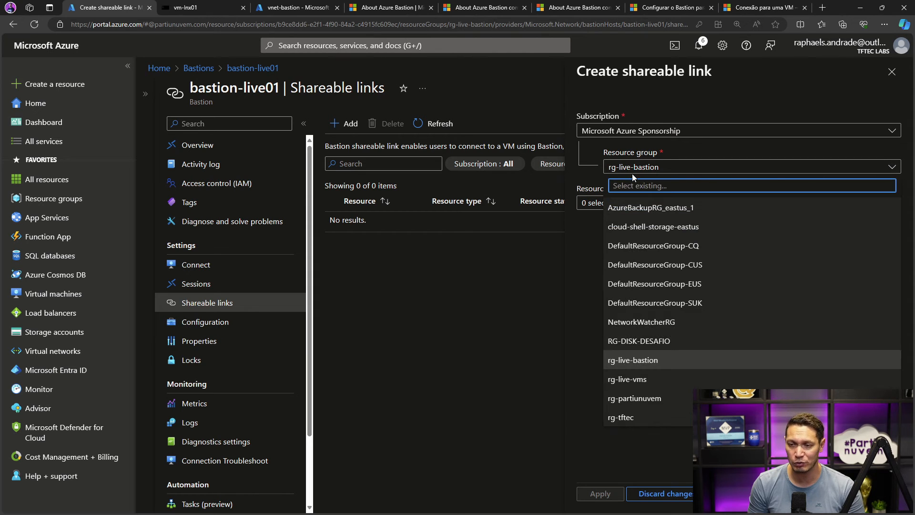
click(636, 378)
click(644, 205)
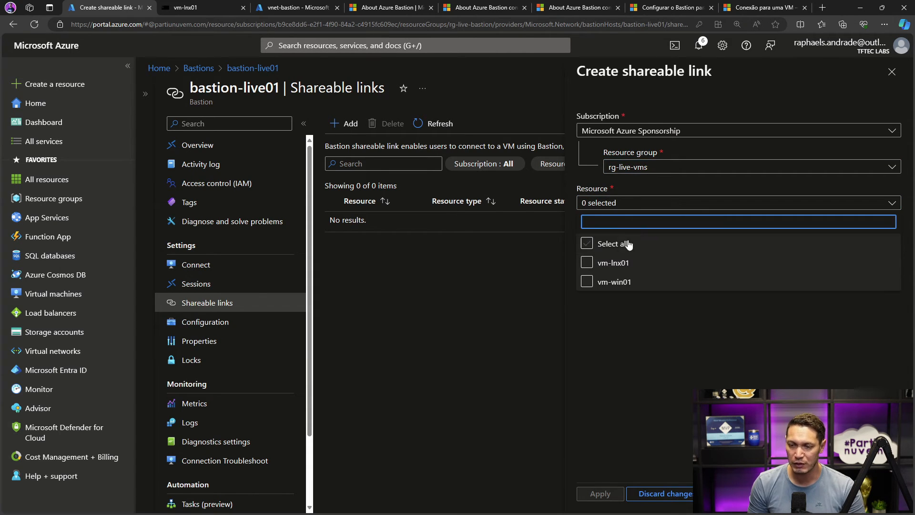
click(587, 282)
click(600, 323)
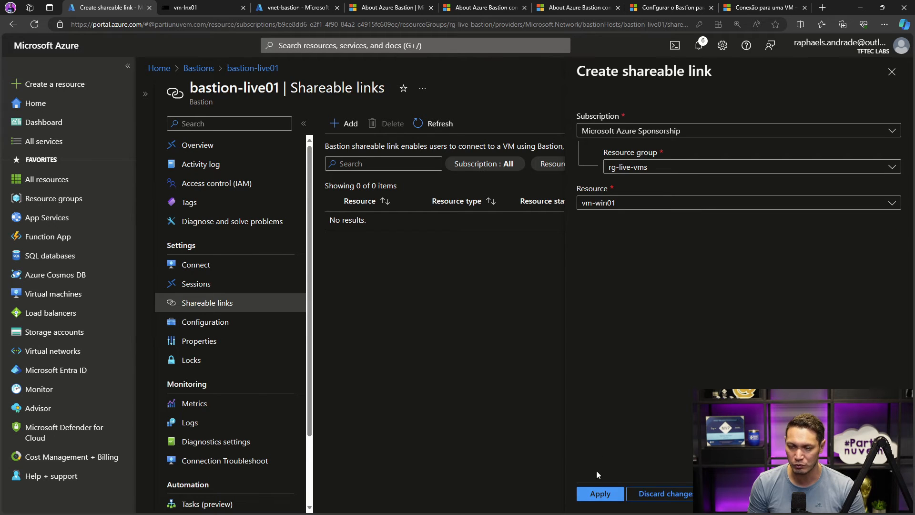
click(600, 494)
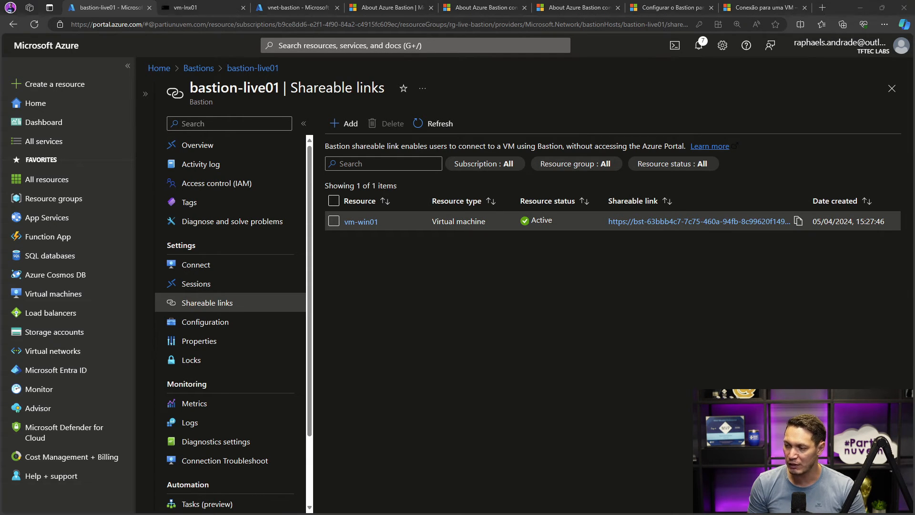
- Copy the vm-win01 shareable link and open it in a maximized InPrivate browser window
key(ctrl+shift+n)
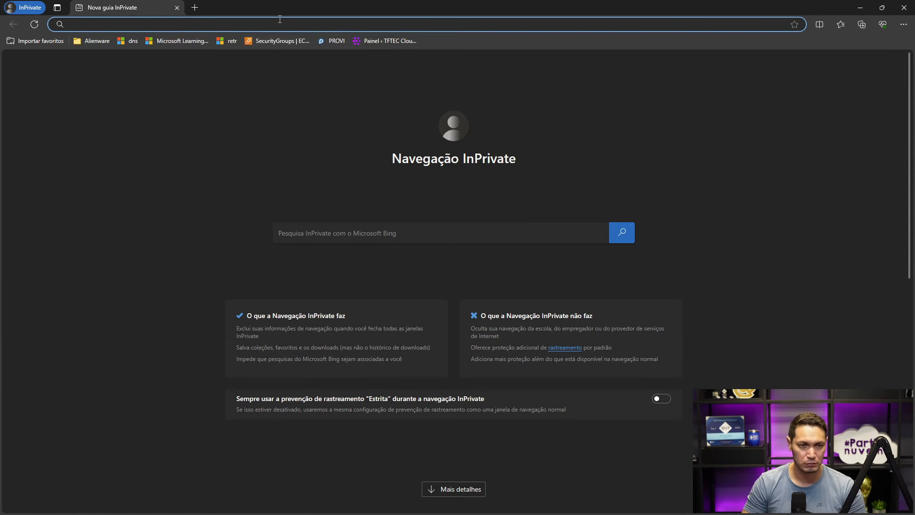
drag(289, 7, 317, 217)
click(801, 222)
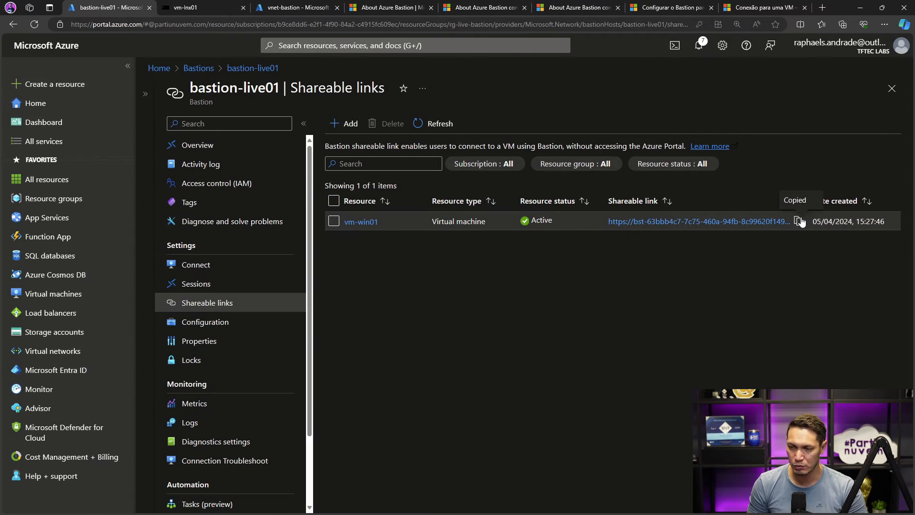
key(alt+Tab)
key(ctrl+v)
key(Return)
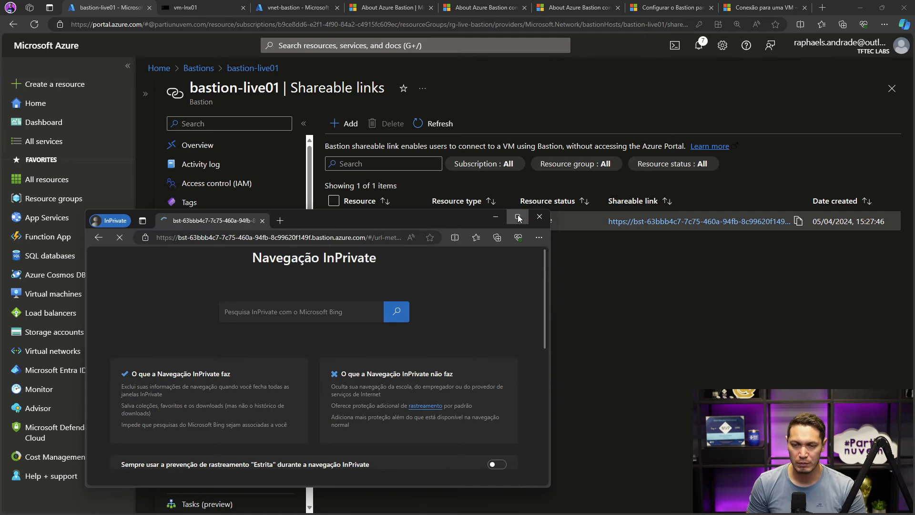
click(517, 216)
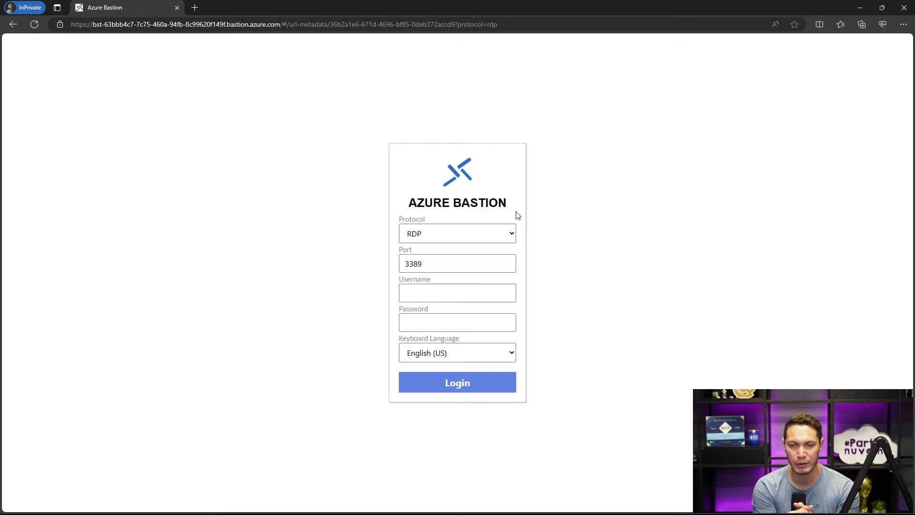
- Check the protocol choices, keep RDP, and log in to Azure Bastion with the VM administrator's username and password
click(513, 233)
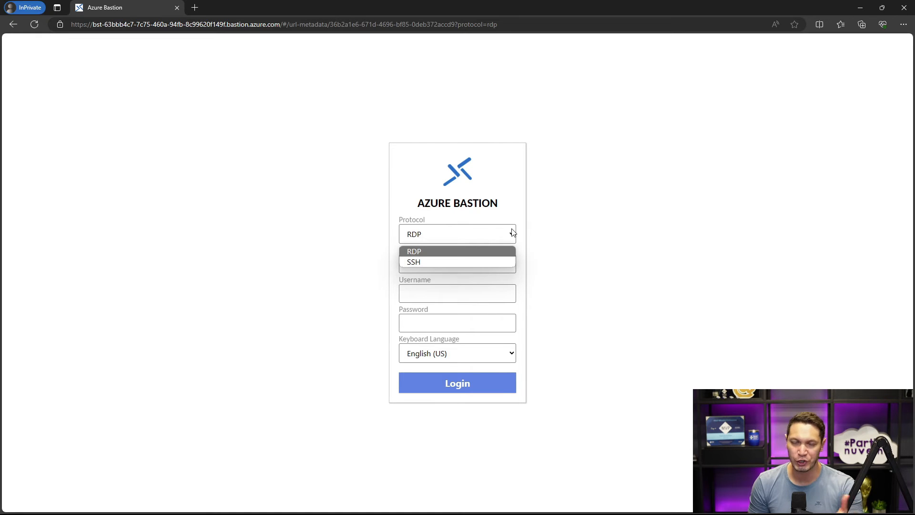
click(630, 221)
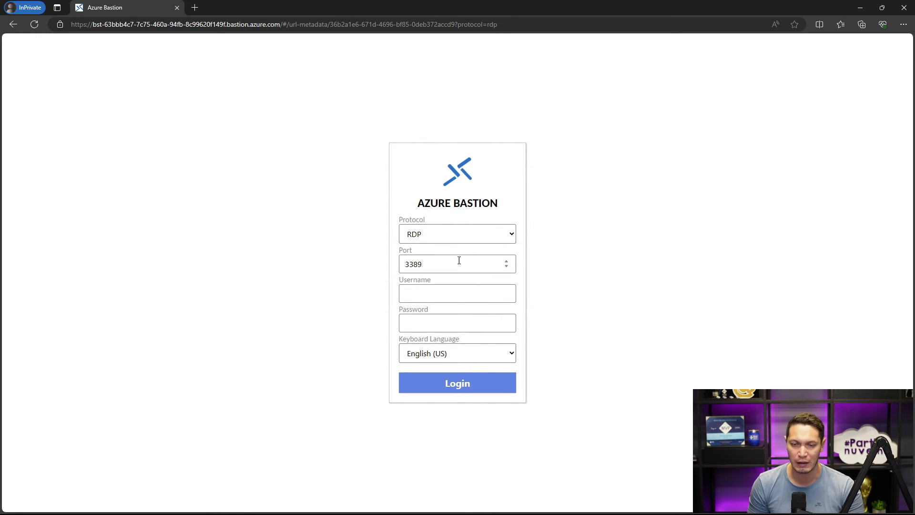
click(451, 294)
click(447, 321)
click(439, 291)
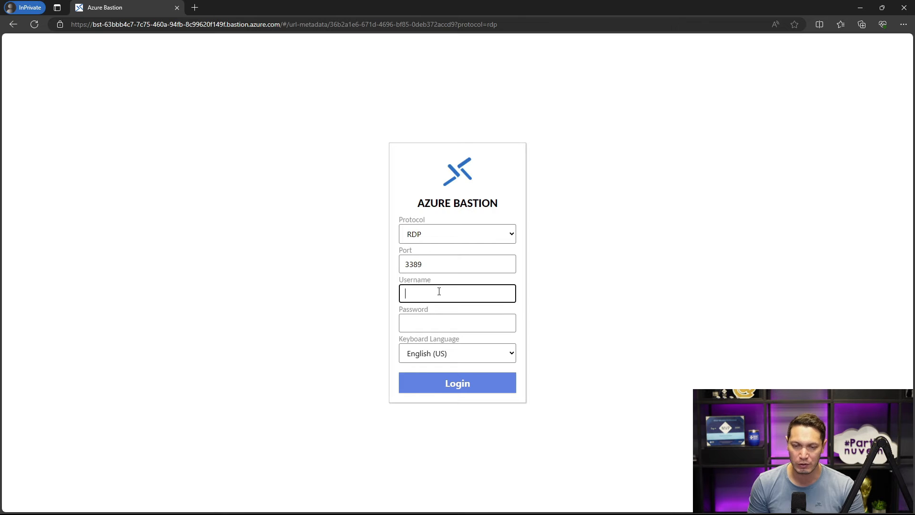
text(admin.raphael)
key(Tab)
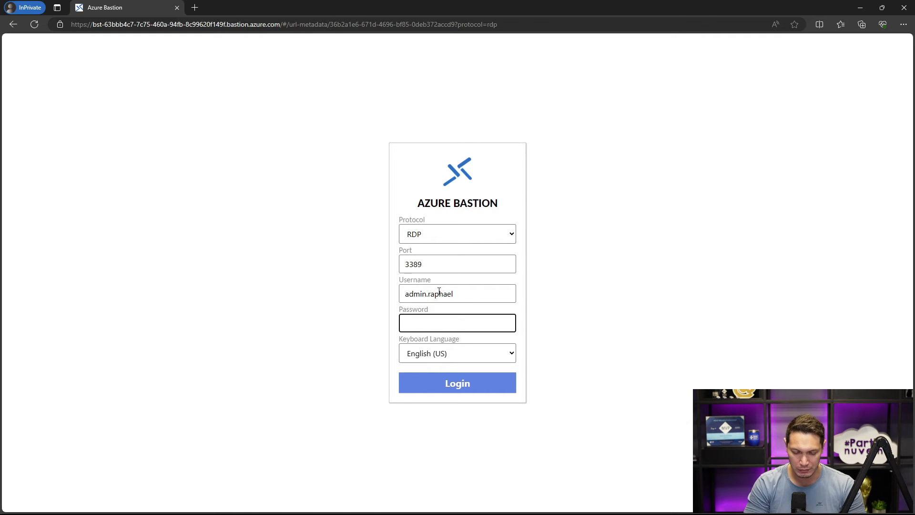
text(•••••••••••)
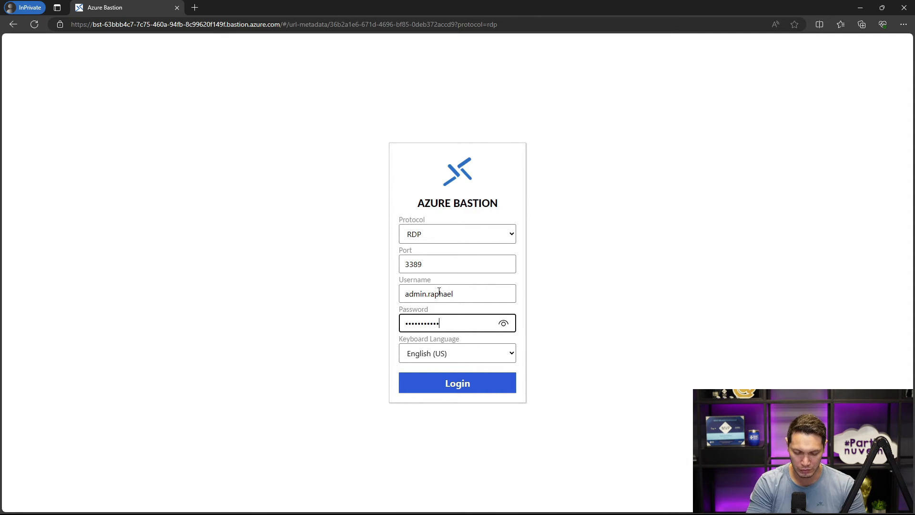
text(•••)
click(453, 382)
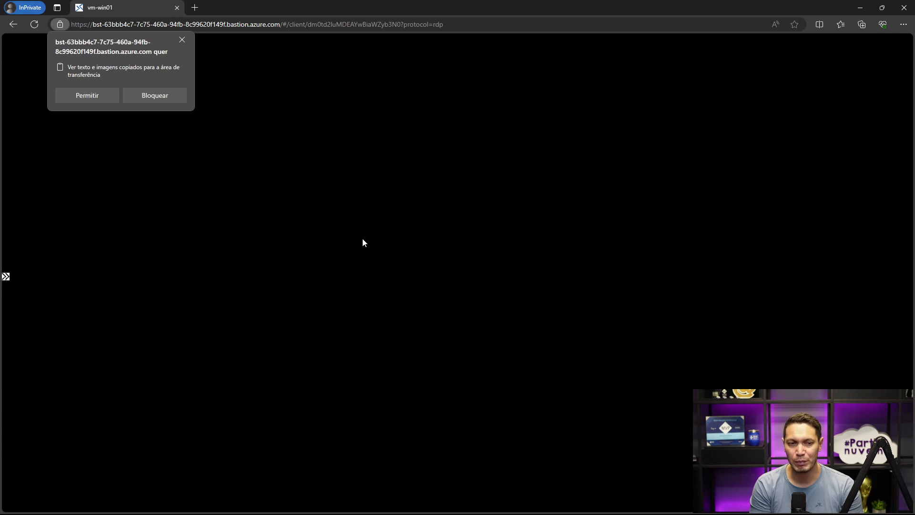
- Allow clipboard access for the vm-win01 session and dismiss the Server Manager message
click(87, 96)
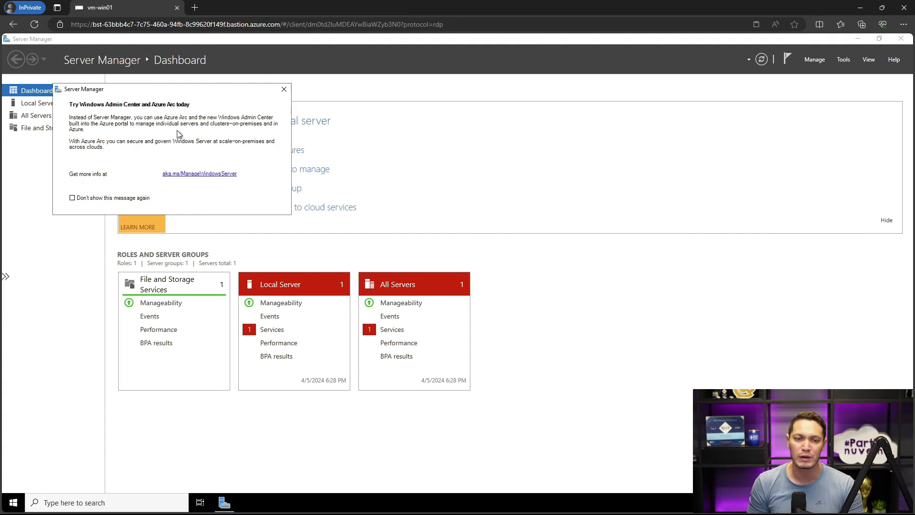
click(284, 89)
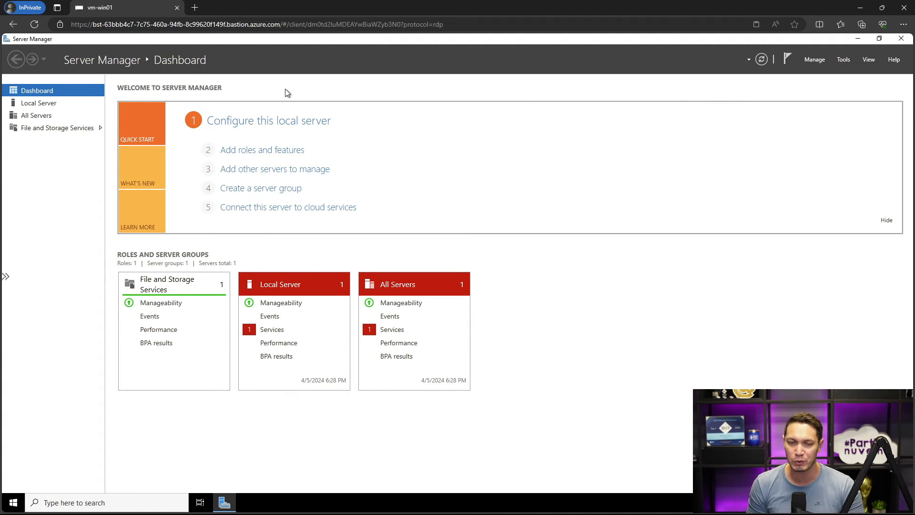
- Return to bastion-live01 in the portal and examine its sessions list for the vm-win01 shareable link connection and its protocol
click(860, 8)
click(423, 126)
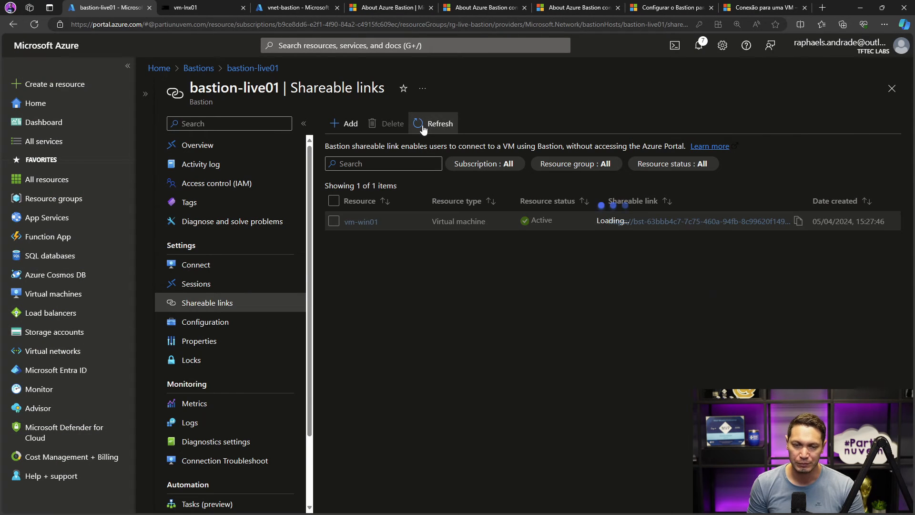
click(193, 284)
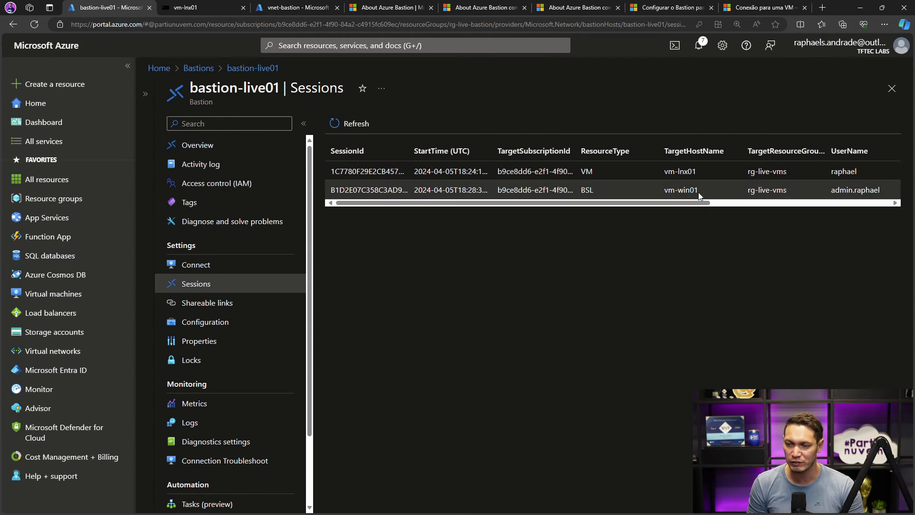
drag(684, 205, 868, 207)
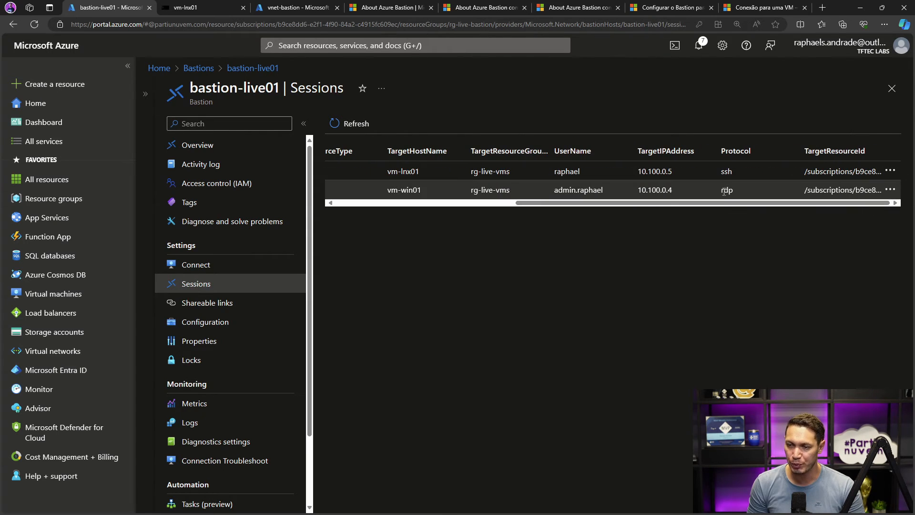
drag(722, 202, 587, 206)
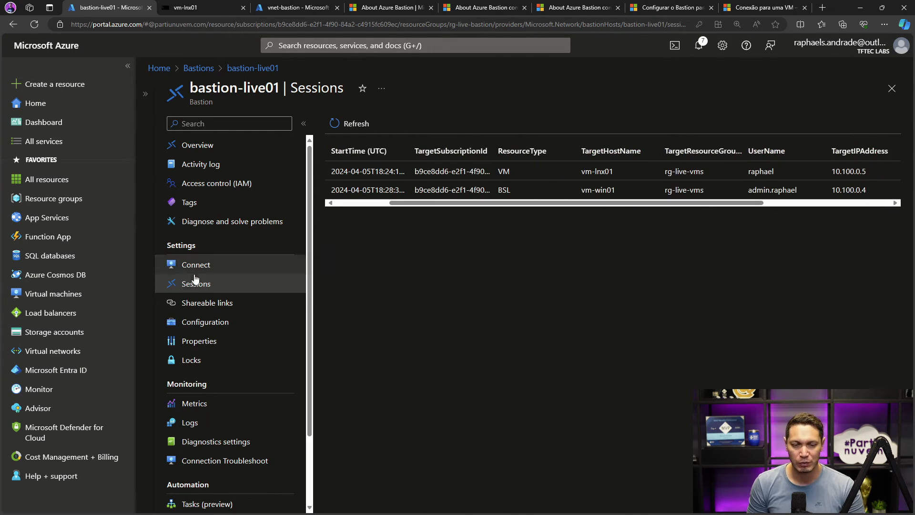
- Open the native client support documentation from bastion-live01's configuration and place its browser tab after the other portal tabs
click(196, 318)
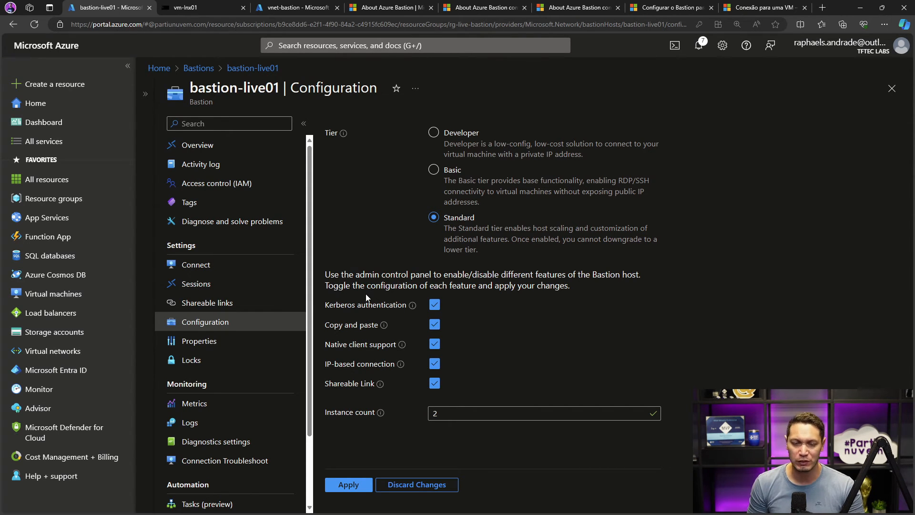
mouse_move(401, 345)
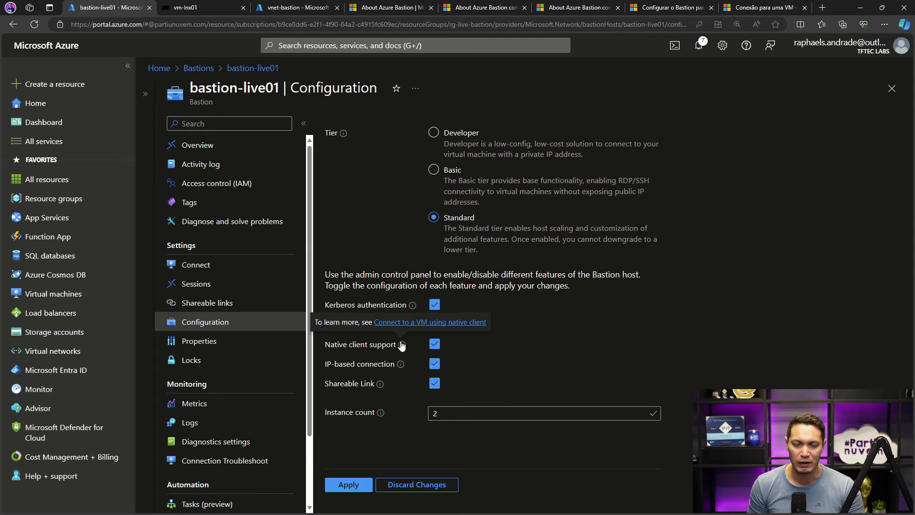
click(419, 323)
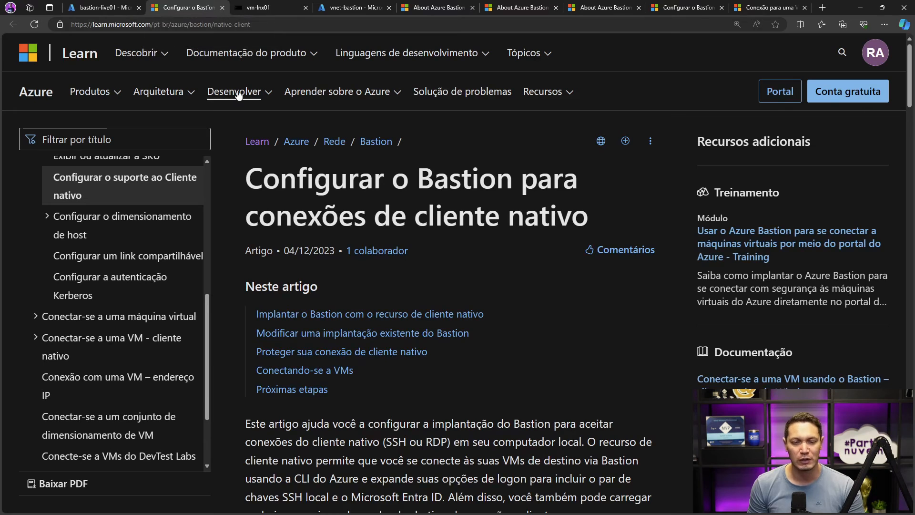
scroll(258, 102, down, 1)
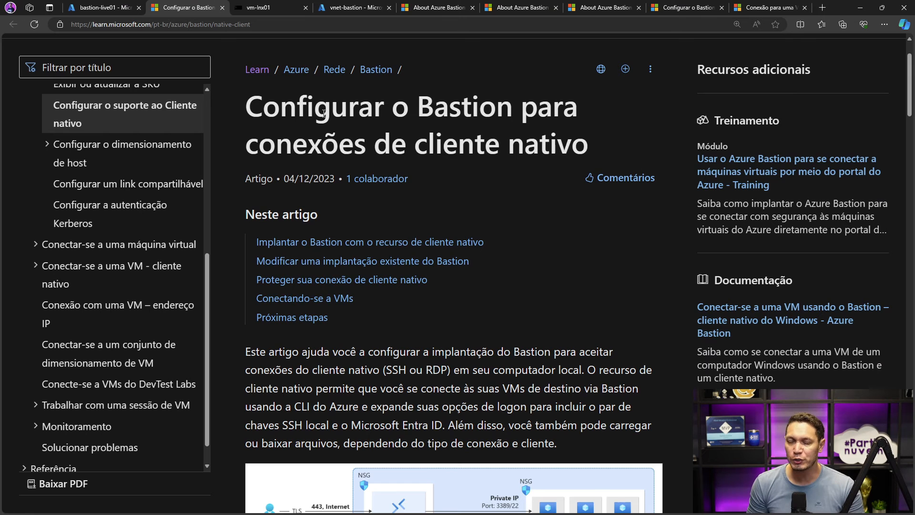
scroll(396, 128, down, 3)
drag(216, 8, 384, 8)
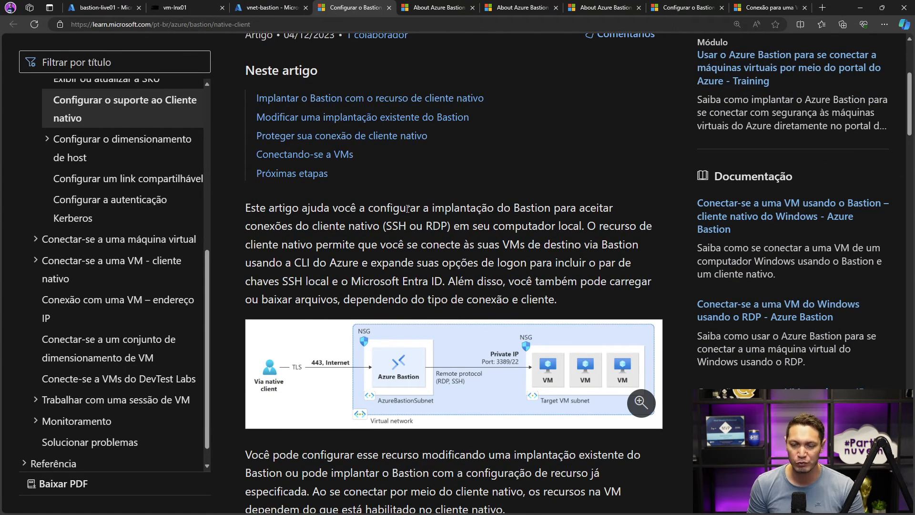
- Examine the native client article's deployment steps, NSG rules for ports 22/3389, table of client connection methods, and limitations
scroll(408, 208, down, 15)
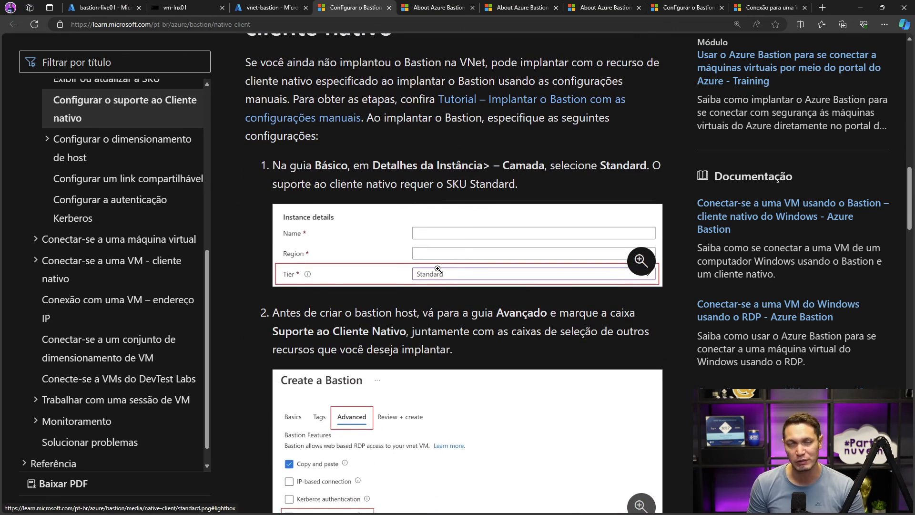
scroll(438, 268, down, 3)
scroll(438, 269, down, 5)
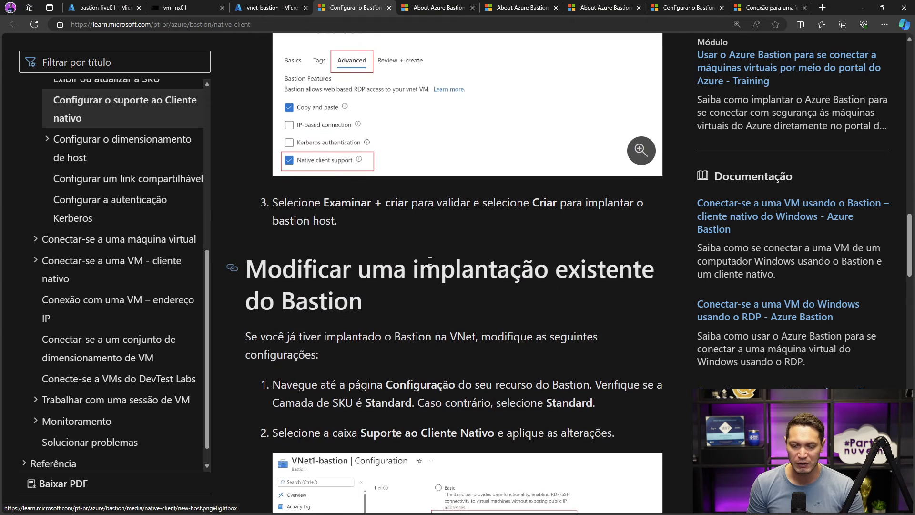
scroll(429, 265, down, 5)
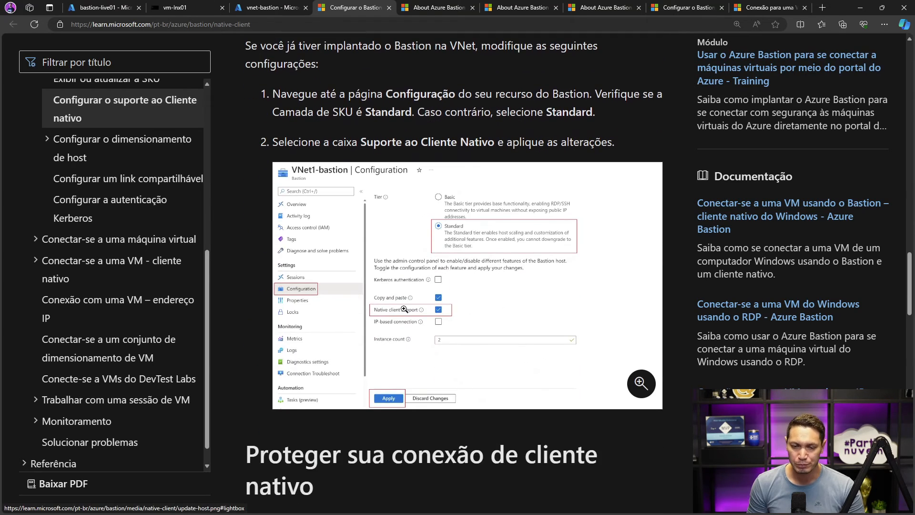
scroll(424, 246, down, 7)
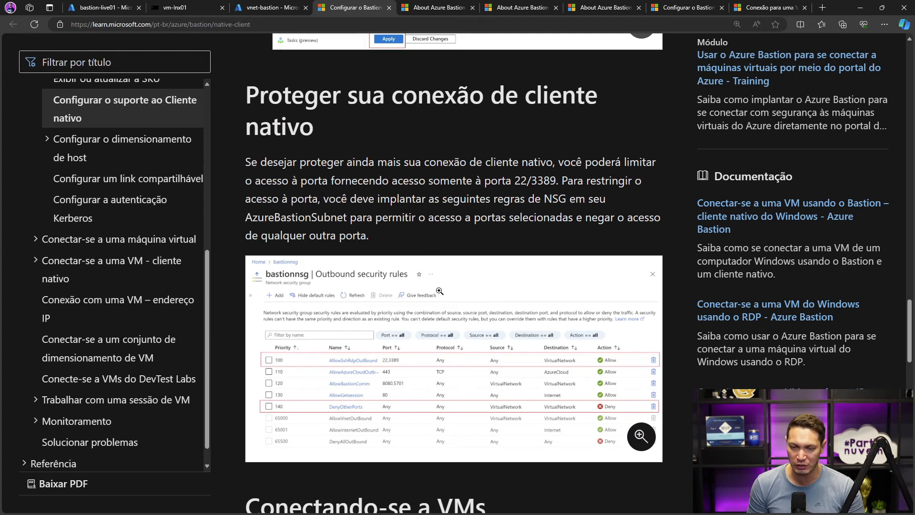
scroll(426, 225, down, 10)
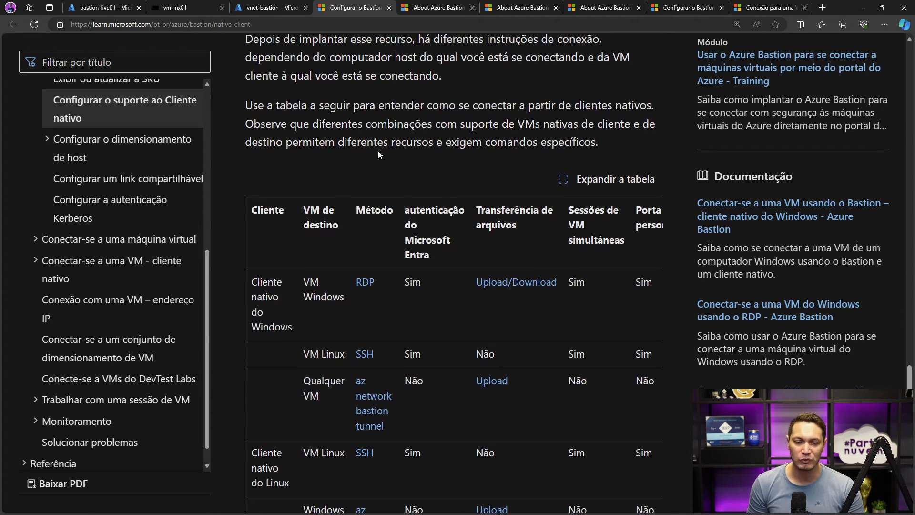
scroll(378, 154, down, 2)
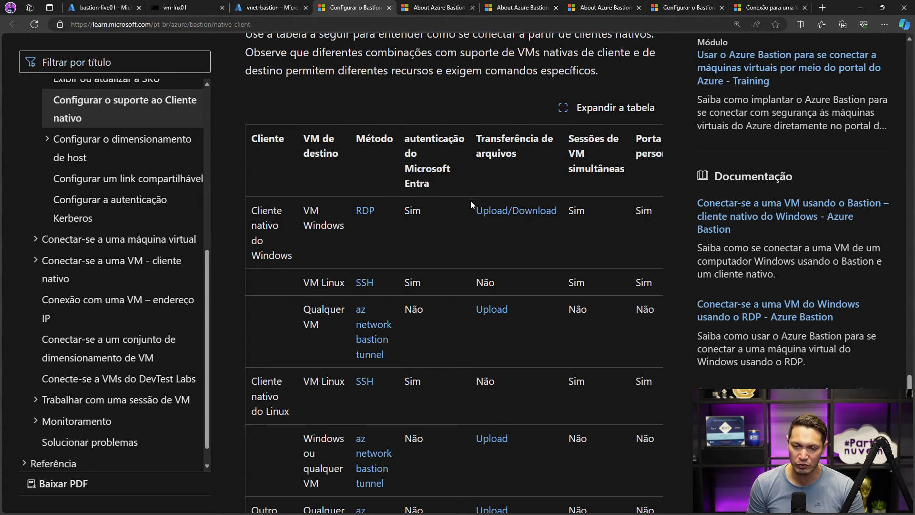
scroll(470, 201, down, 9)
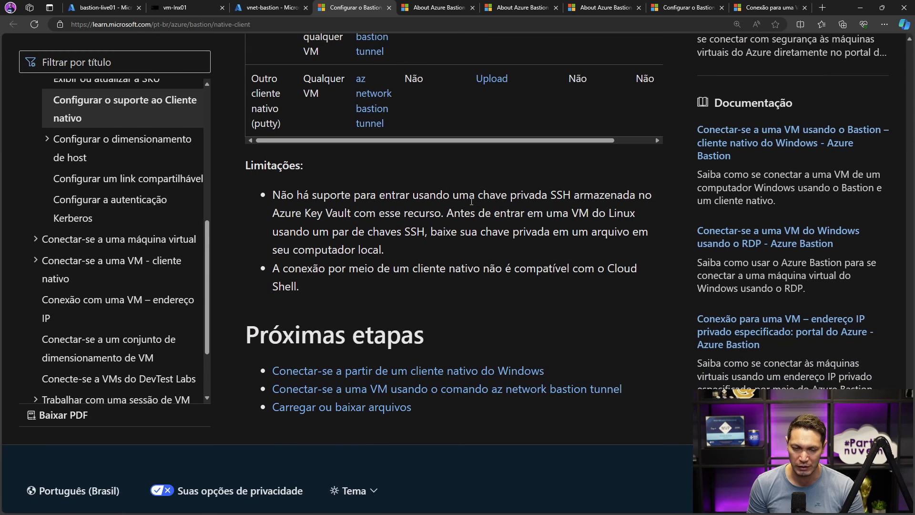
- Open the article on connecting from the Windows native client and copy its az network bastion rdp example into Notepad
click(357, 371)
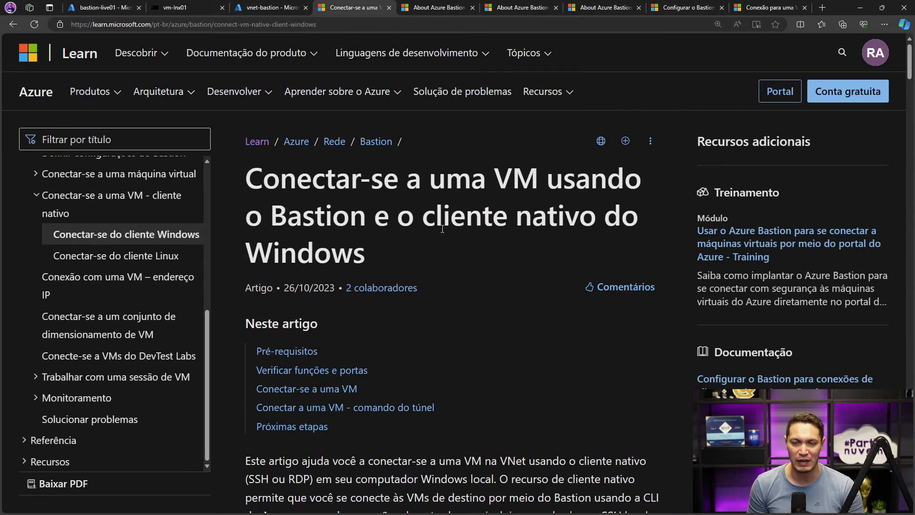
scroll(443, 229, down, 15)
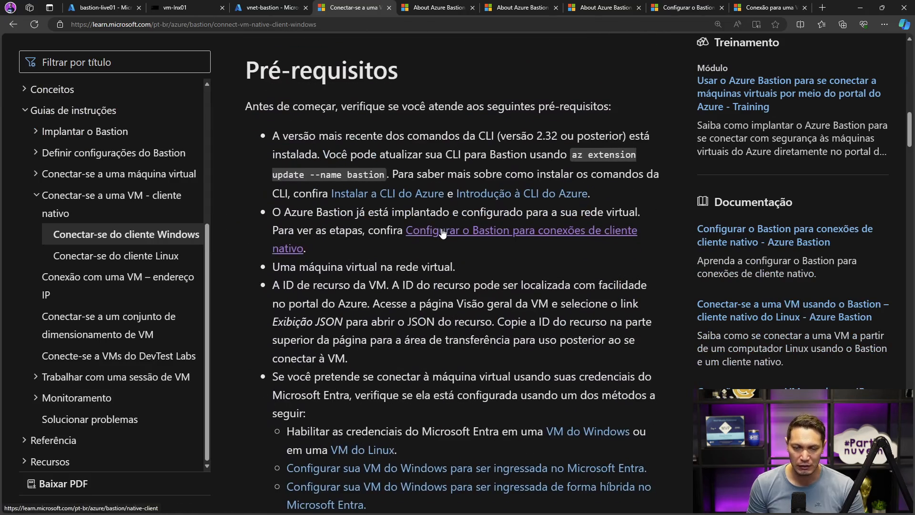
scroll(437, 257, down, 6)
scroll(438, 258, down, 14)
scroll(437, 256, down, 4)
drag(303, 337, 336, 338)
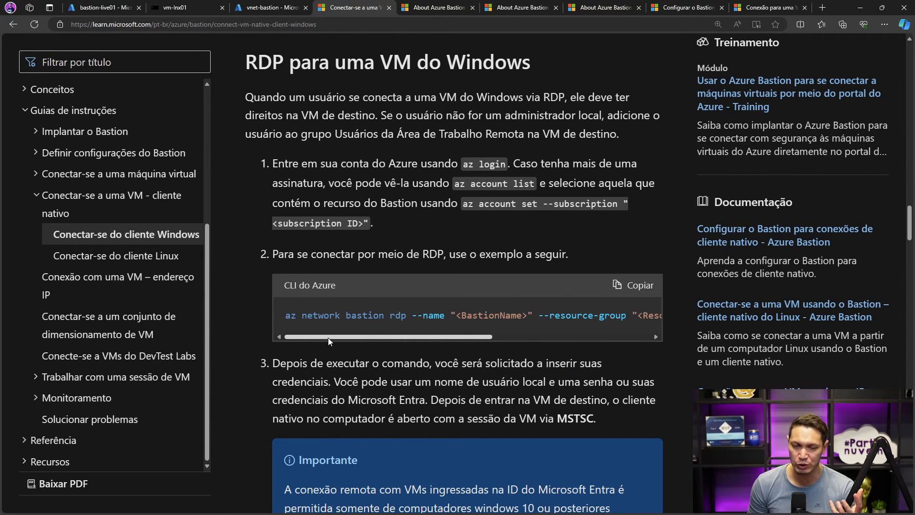
click(627, 285)
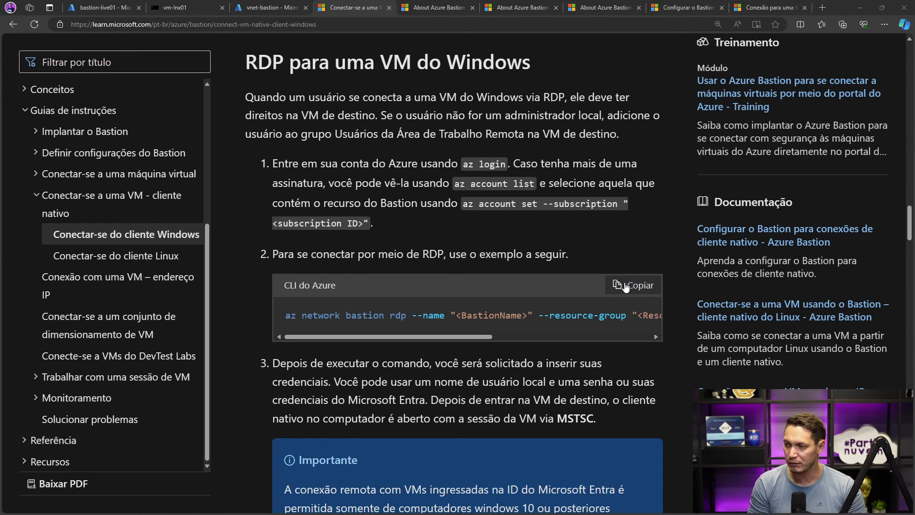
drag(914, 148, 342, 111)
text(az network bastion rdp --name "<BastionName>" --resource-group "<ResourceGroupName>" --target-resource-id "<VMResourceId>")
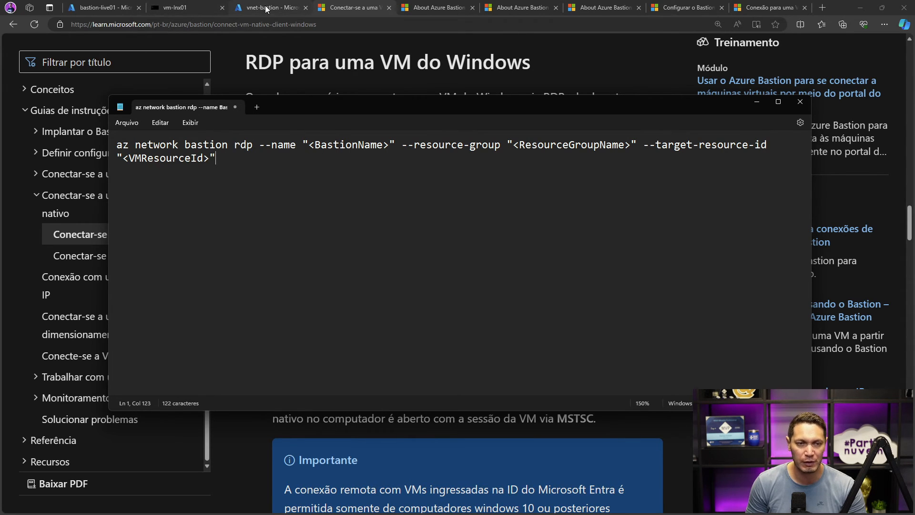
- Replace the <BastionName> placeholder in the Notepad command with bastion-live01
click(97, 10)
drag(348, 99, 357, 131)
drag(321, 175, 403, 177)
text(bastion-live01)
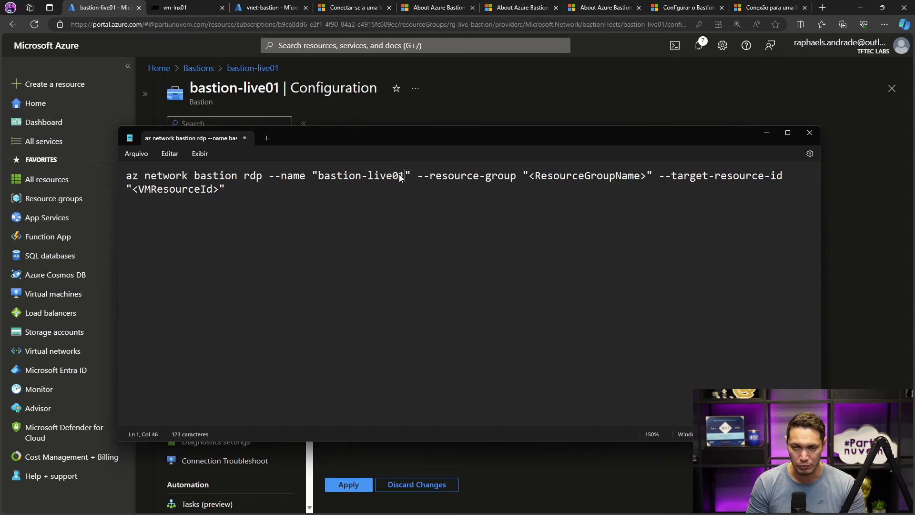
- Copy the name rg-live-bastion from the portal's resource groups list and replace <ResourceGroupName> in the Notepad command with it
drag(529, 177, 649, 179)
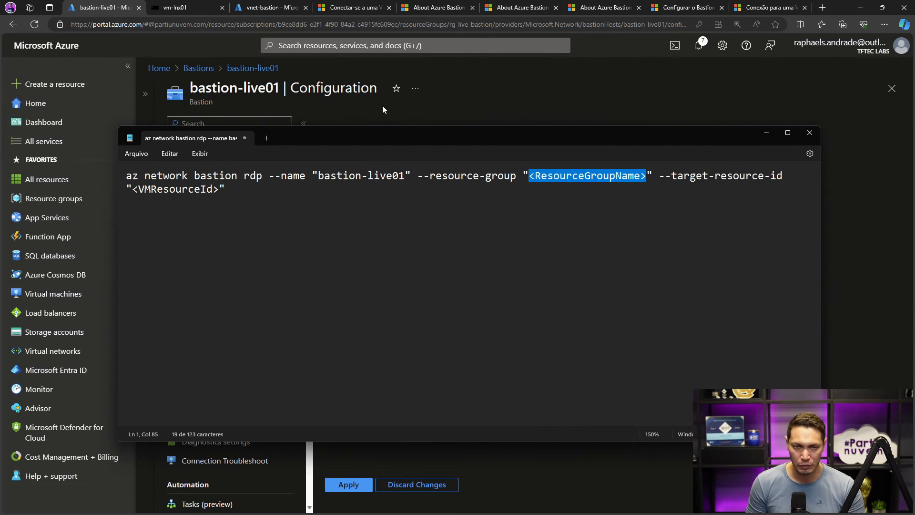
key(alt+Tab)
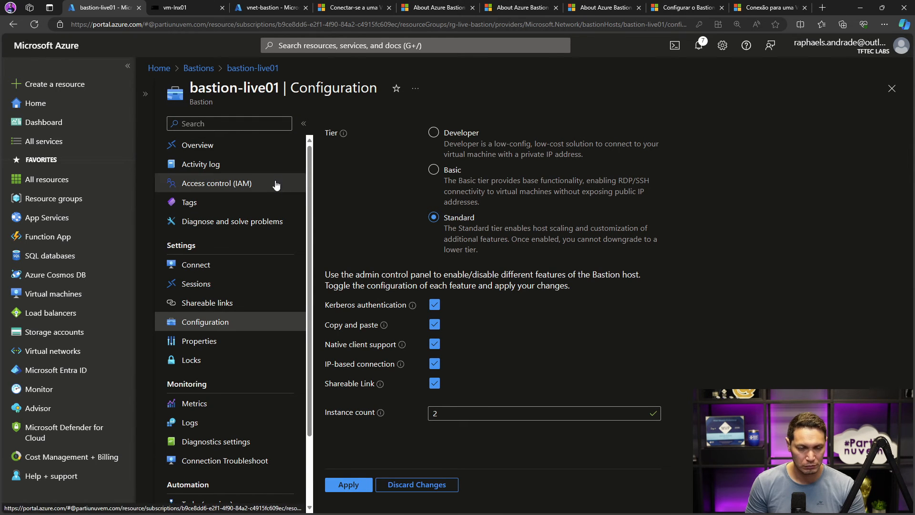
click(213, 72)
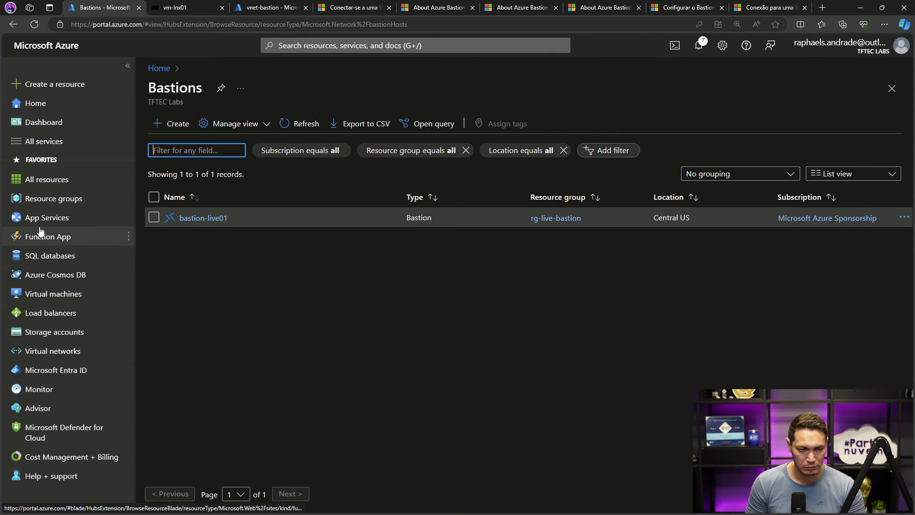
click(40, 203)
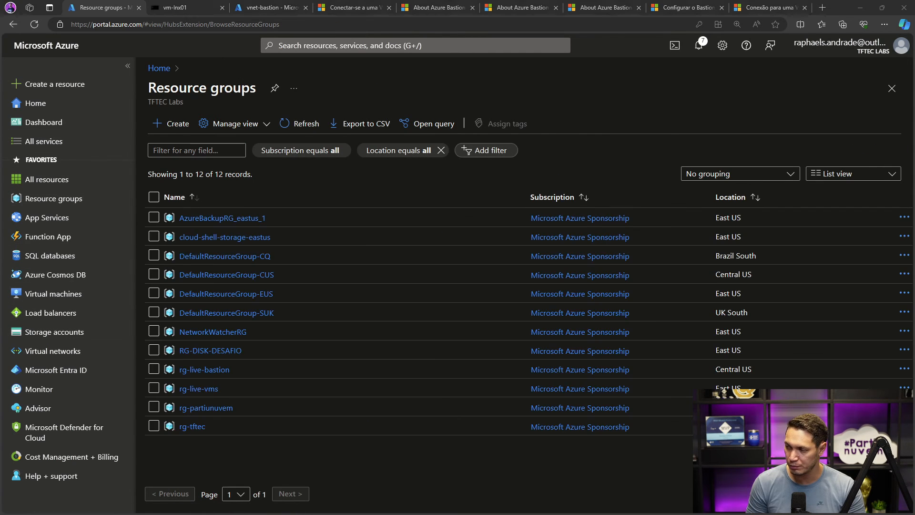
drag(245, 372, 180, 371)
key(ctrl+c)
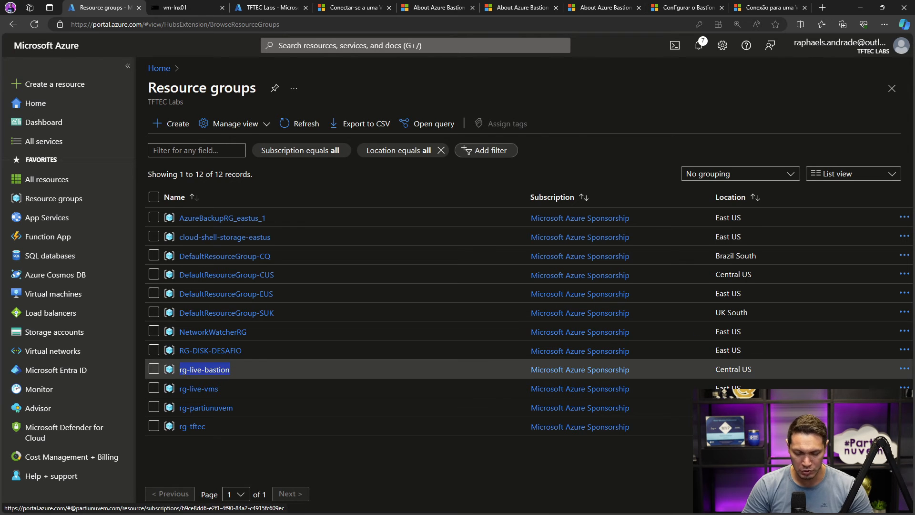
key(alt+Tab)
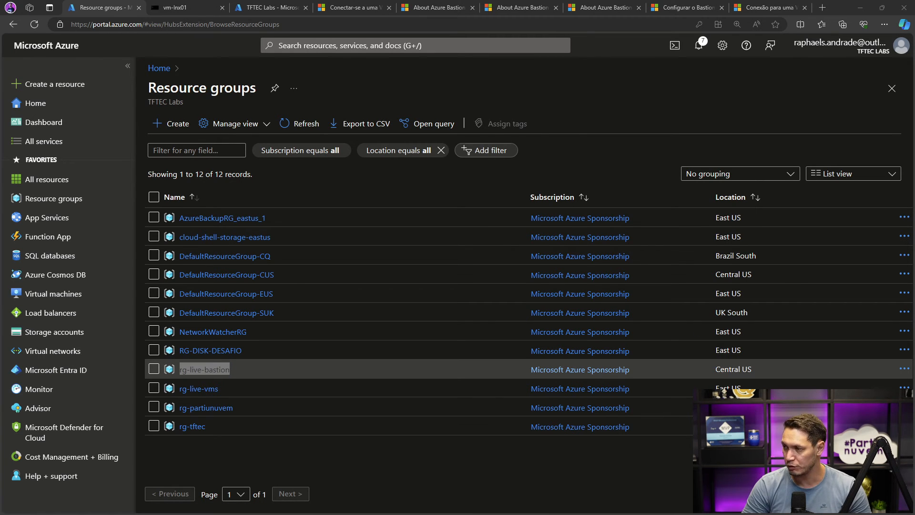
drag(914, 10, 435, 101)
drag(473, 131, 591, 135)
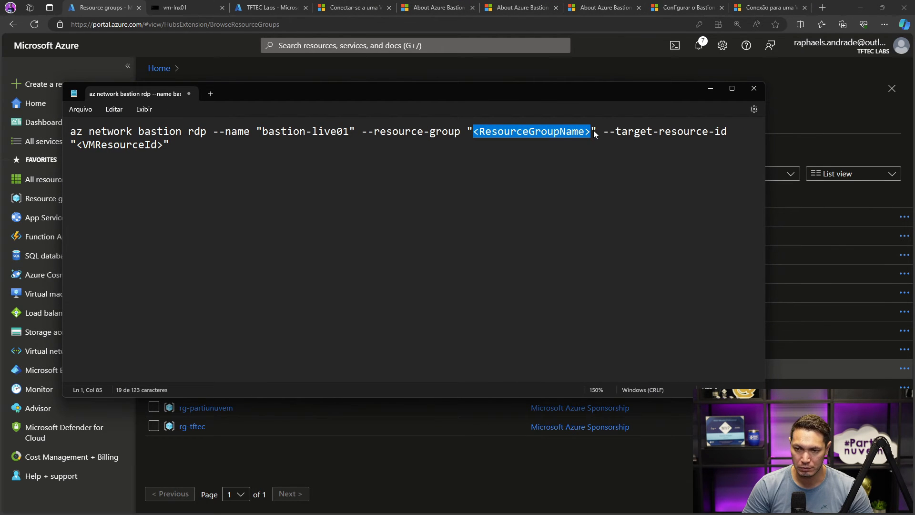
key(ctrl+v)
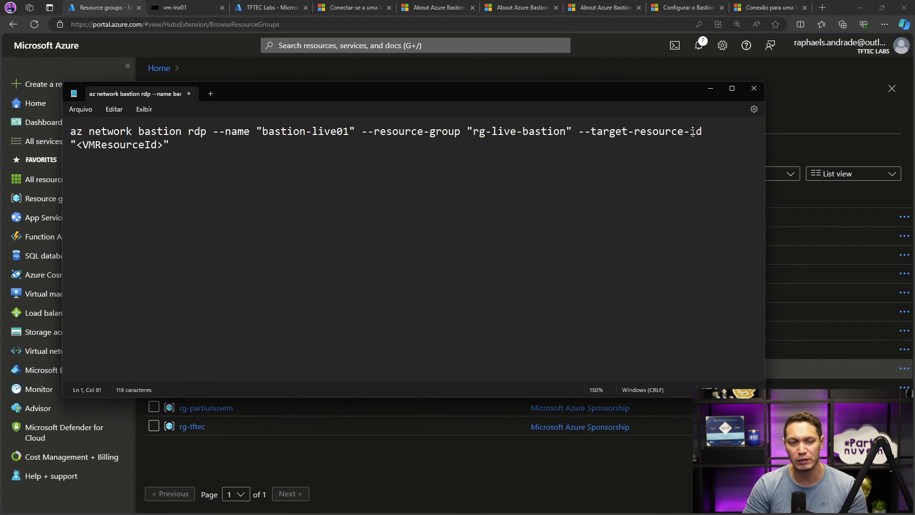
- Return to the Azure portal and open the properties of the virtual machine vm-win01
click(631, 72)
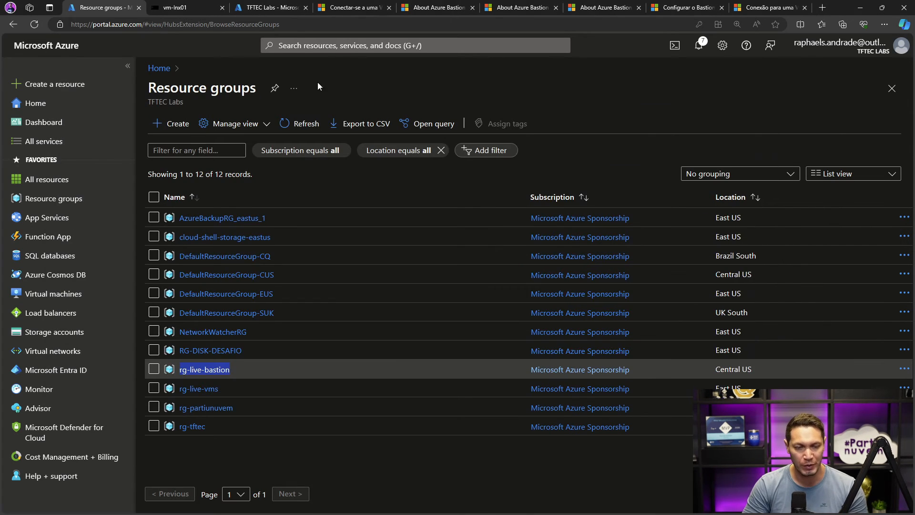
click(53, 294)
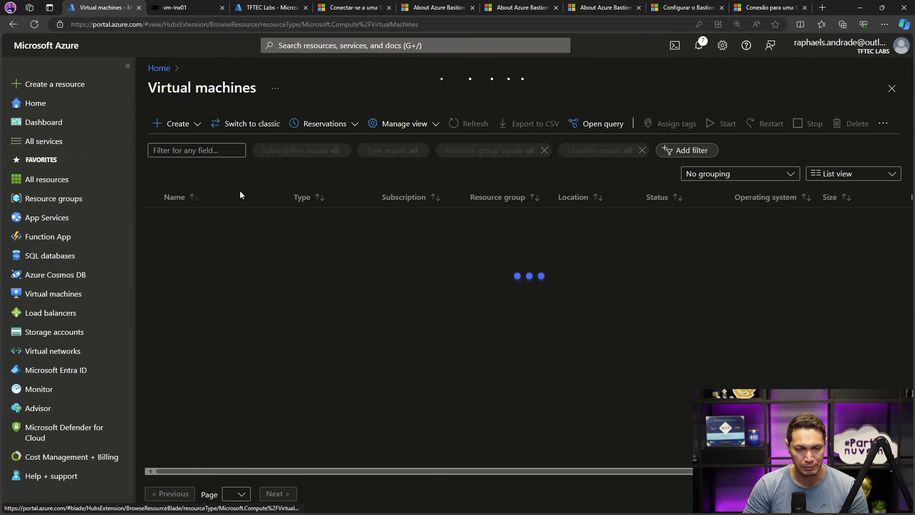
click(197, 312)
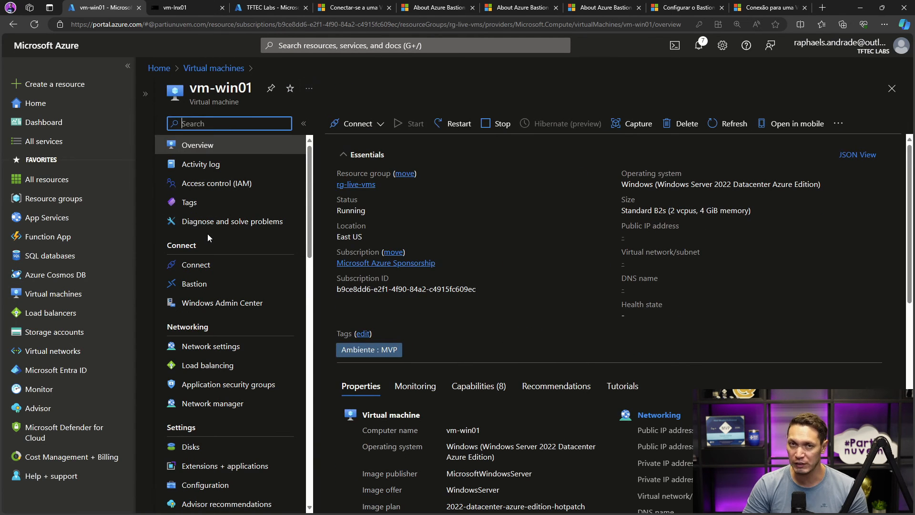
scroll(208, 234, down, 5)
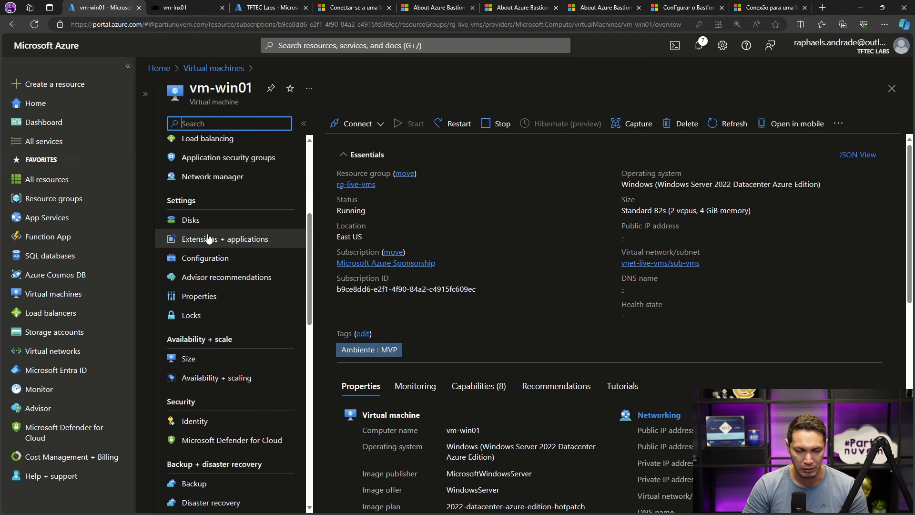
scroll(209, 238, down, 2)
scroll(214, 238, up, 1)
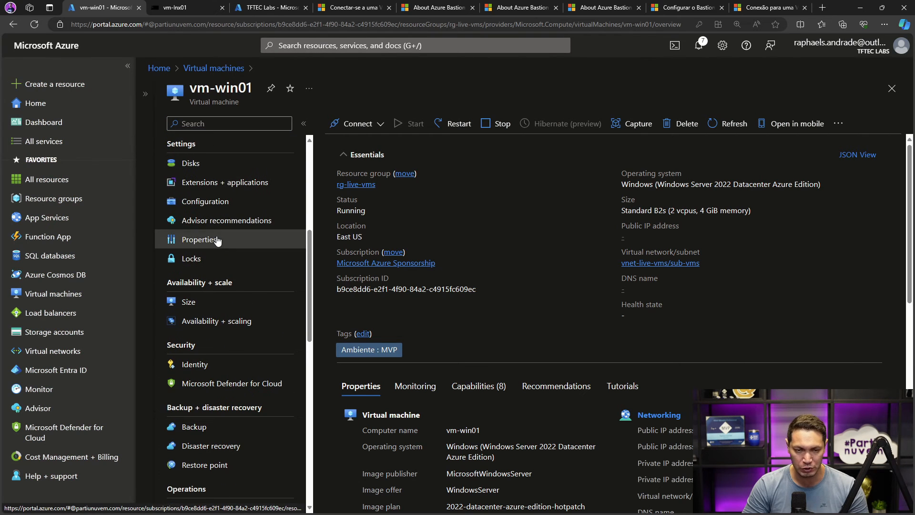
click(217, 240)
- Copy the Resource ID from the properties of vm-win01 and replace the <VMResourceId> placeholder in the Notepad command with it
scroll(453, 248, down, 5)
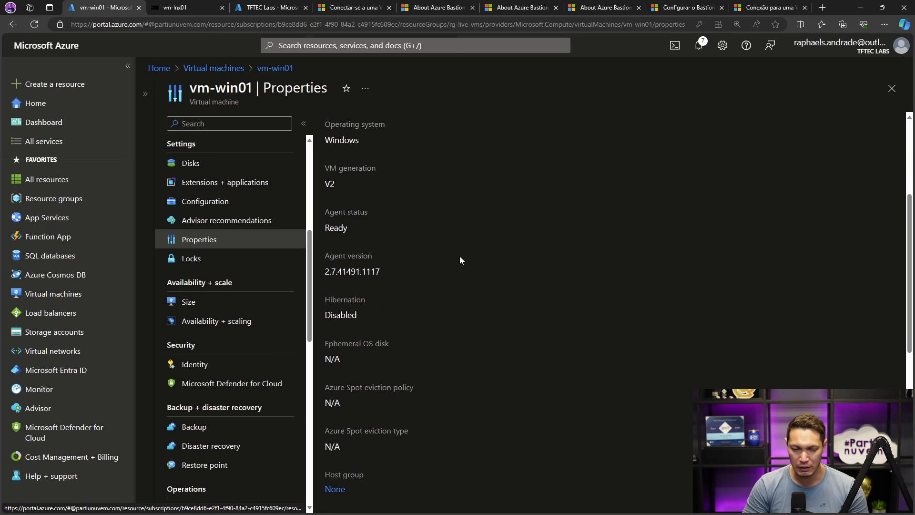
scroll(460, 256, down, 5)
drag(326, 302, 373, 300)
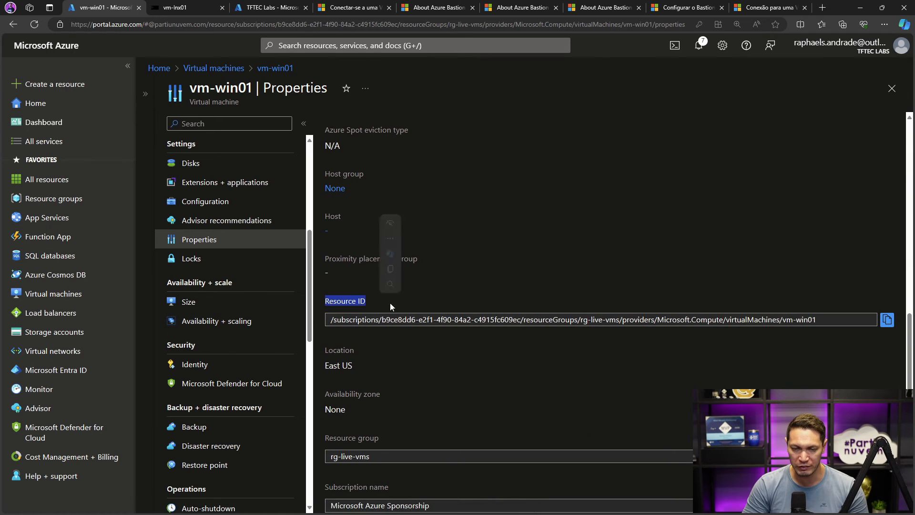
click(887, 319)
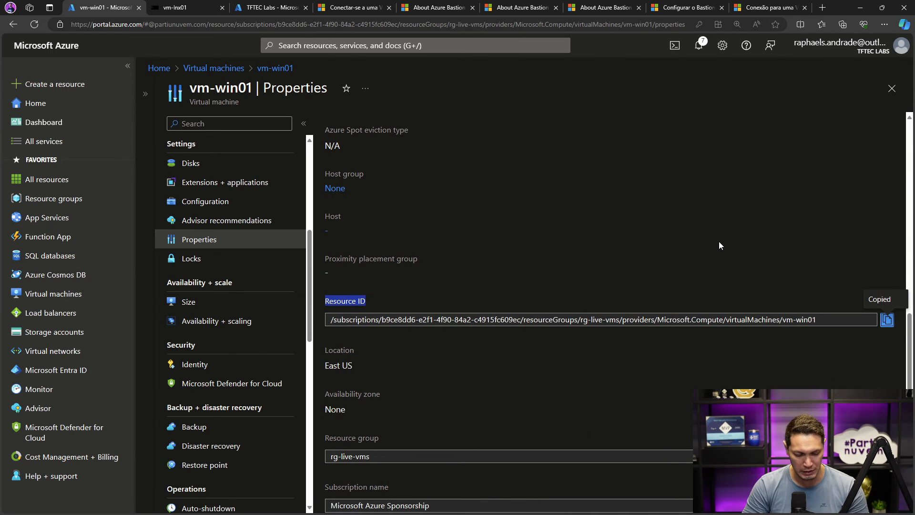
key(alt+Tab)
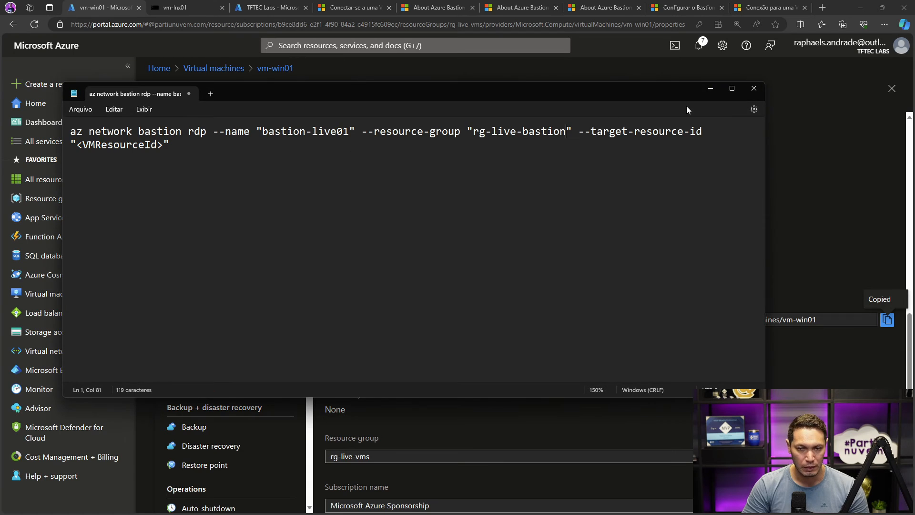
drag(79, 144, 165, 150)
key(ctrl+v)
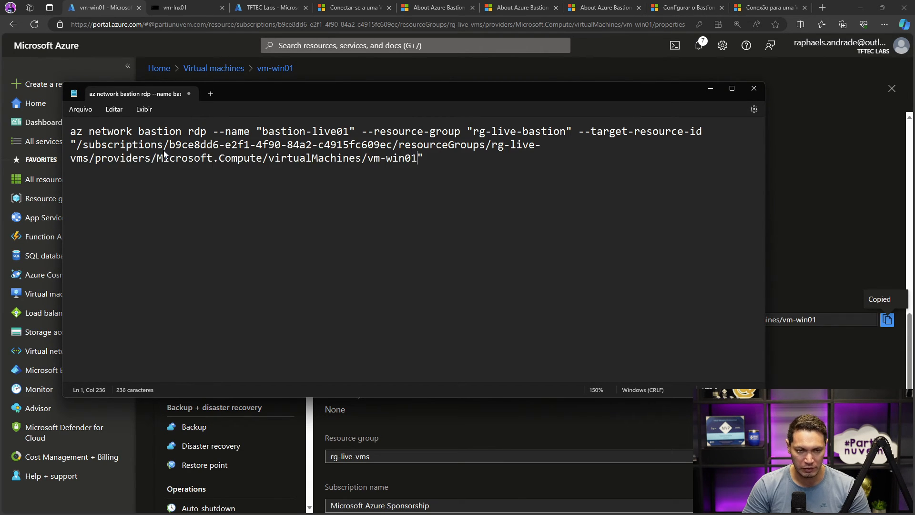
- Switch to an administrator PowerShell window and enter az login -tenant at the prompt without running it
key(alt+Tab)
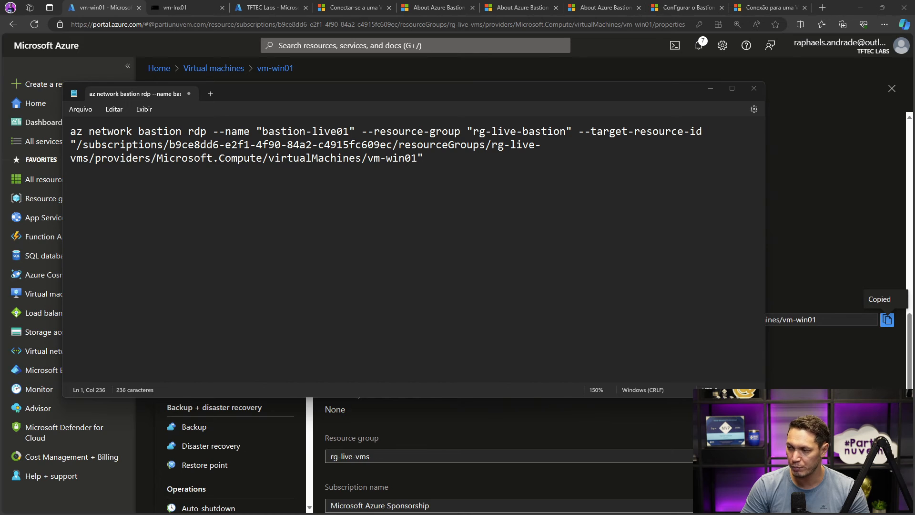
drag(914, 29, 416, 112)
text(az login)
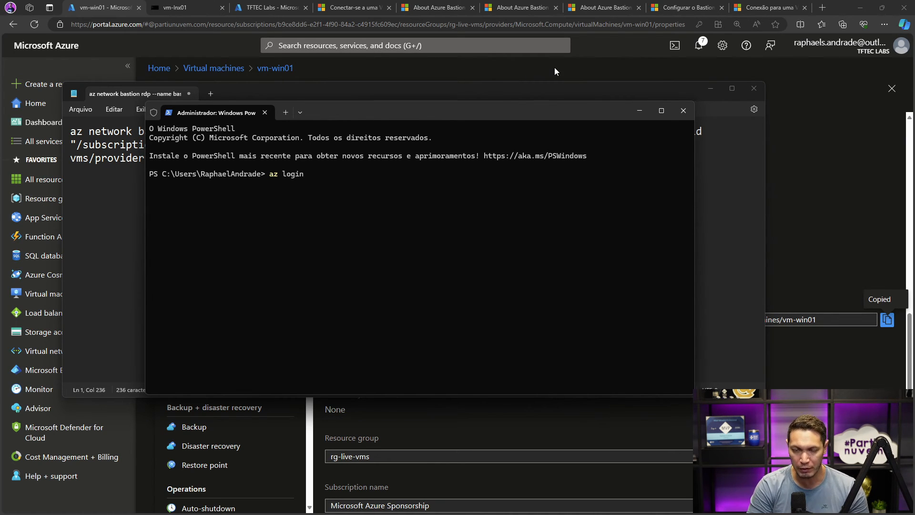
text(-tenant)
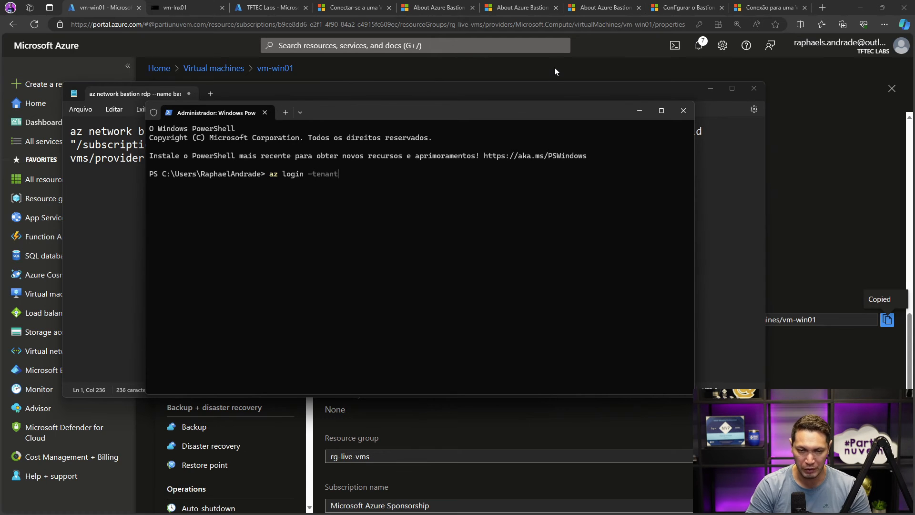
- Copy the Tenant ID from the Microsoft Entra ID overview, append it to the az login -tenant command in PowerShell and run it
click(554, 68)
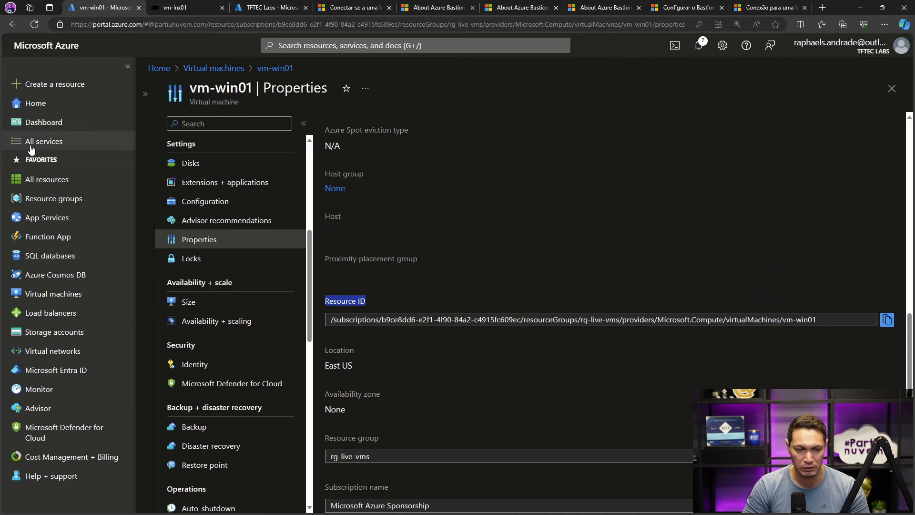
click(42, 371)
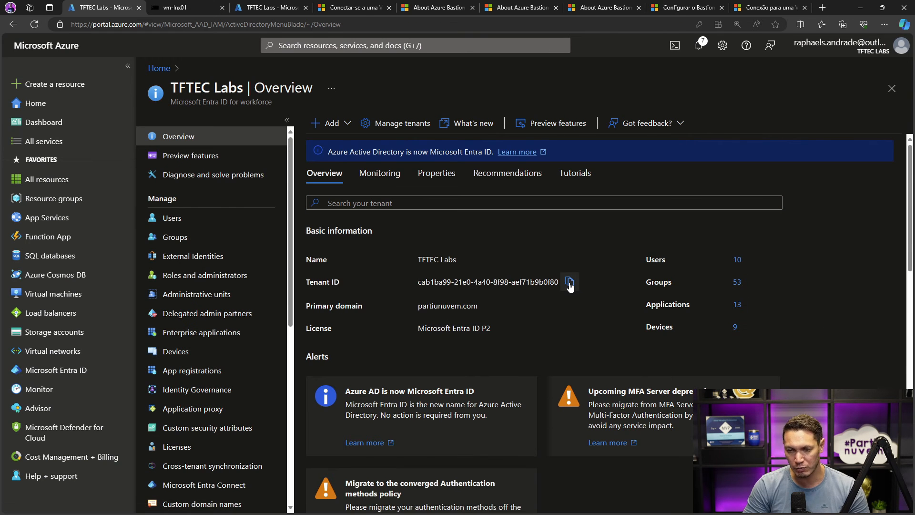
key(alt+Tab)
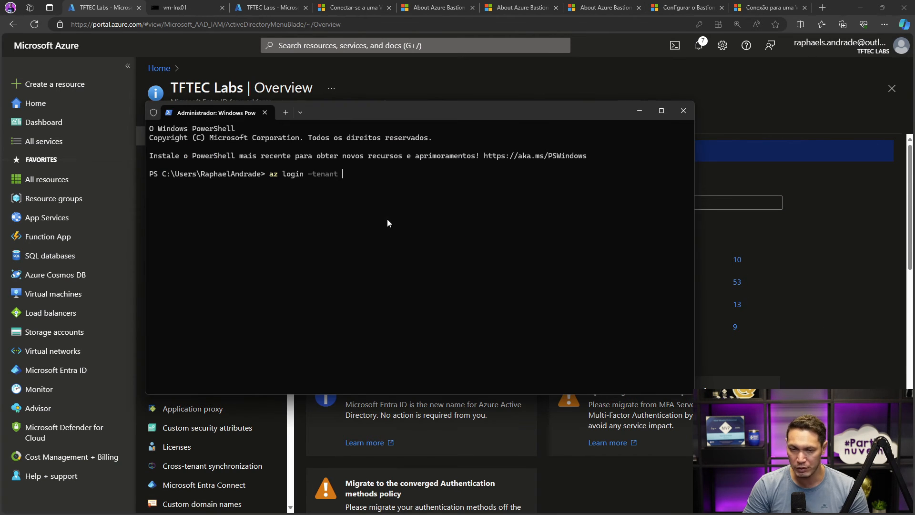
key(ctrl+v)
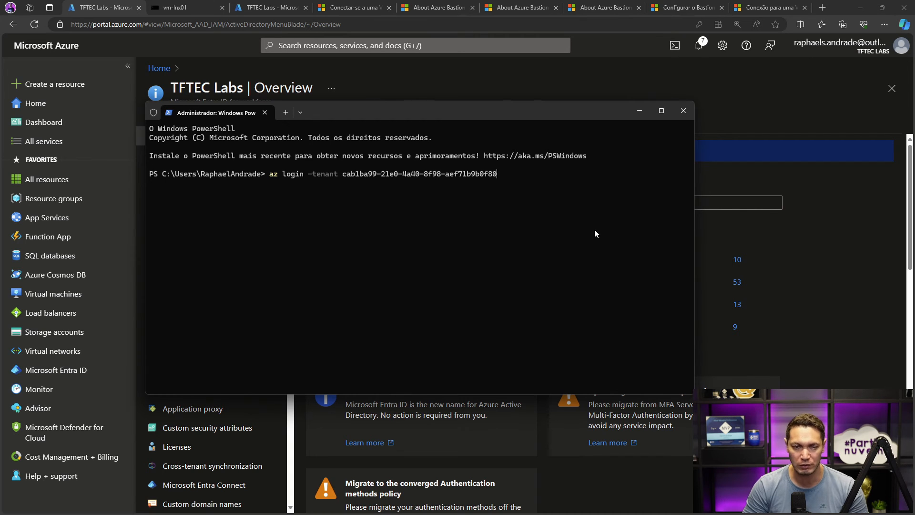
key(Return)
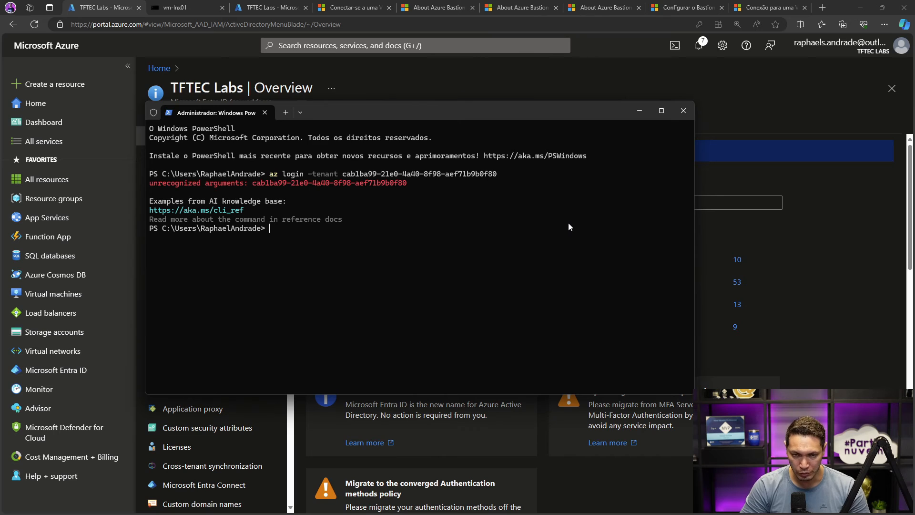
- Recall the login command, correct the option to --tenant, run it and sign in with the already connected Outlook account in the browser
key(Up)
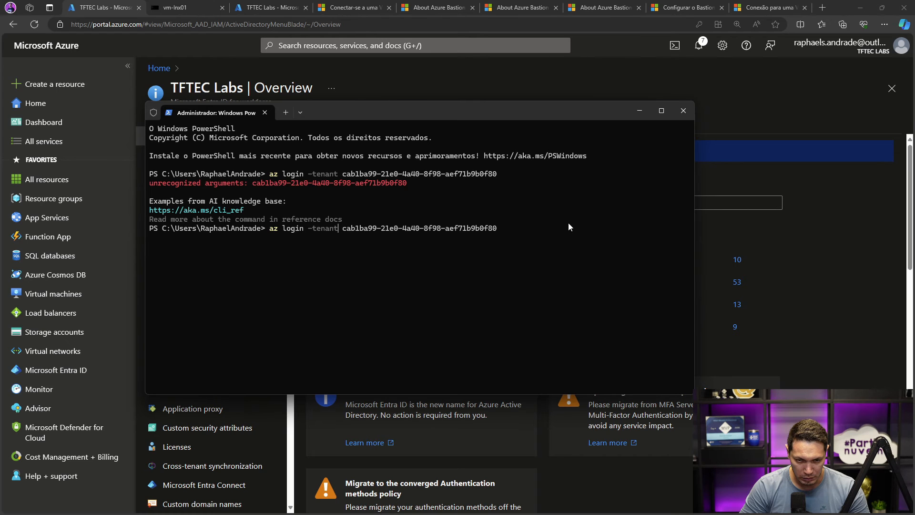
key(BackSpace)
key(BackSpace)
key(BackSpace)
key(BackSpace)
key(BackSpace)
key(BackSpace)
text(-tenant)
key(Return)
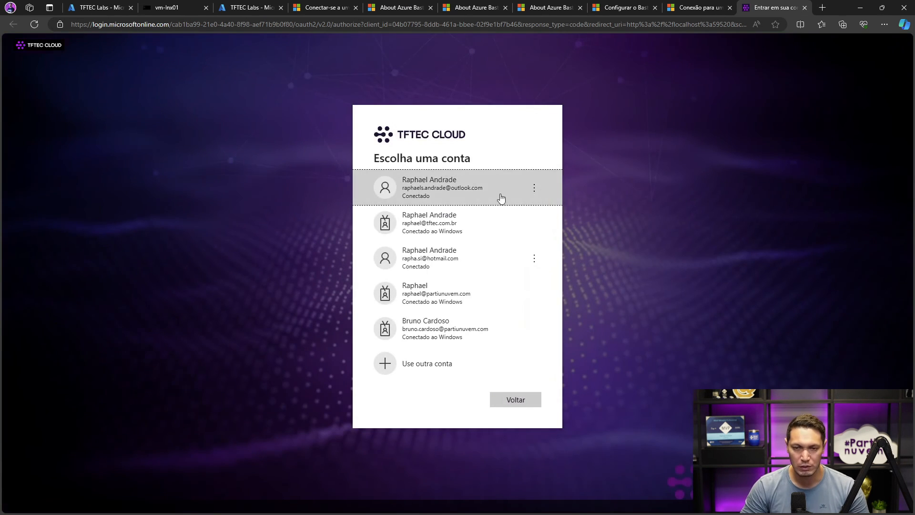
click(476, 186)
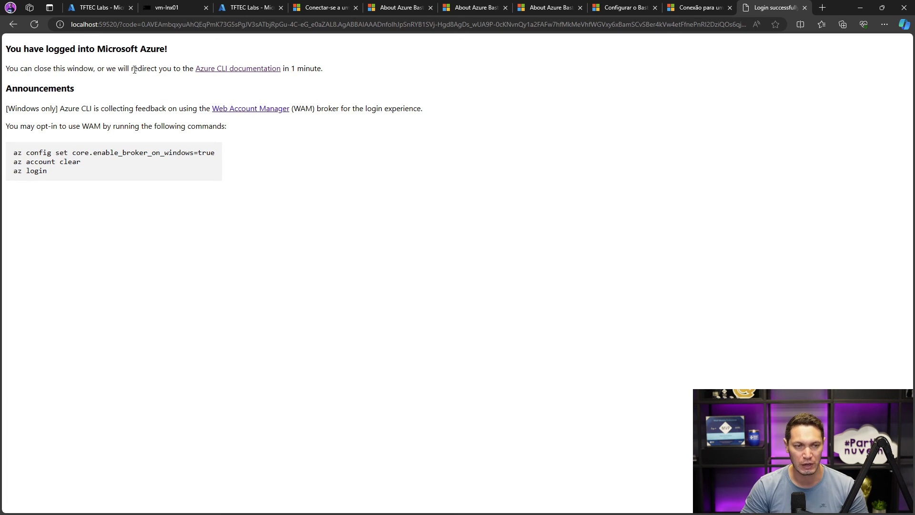
key(alt+Tab)
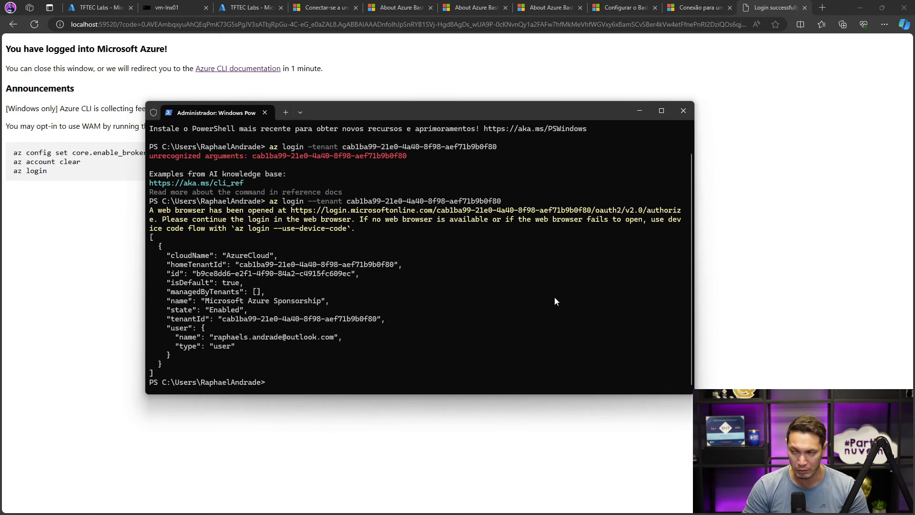
- Copy the whole az network bastion rdp command from Notepad, run it in PowerShell and expand the details of the remote connection prompt
key(alt+Tab)
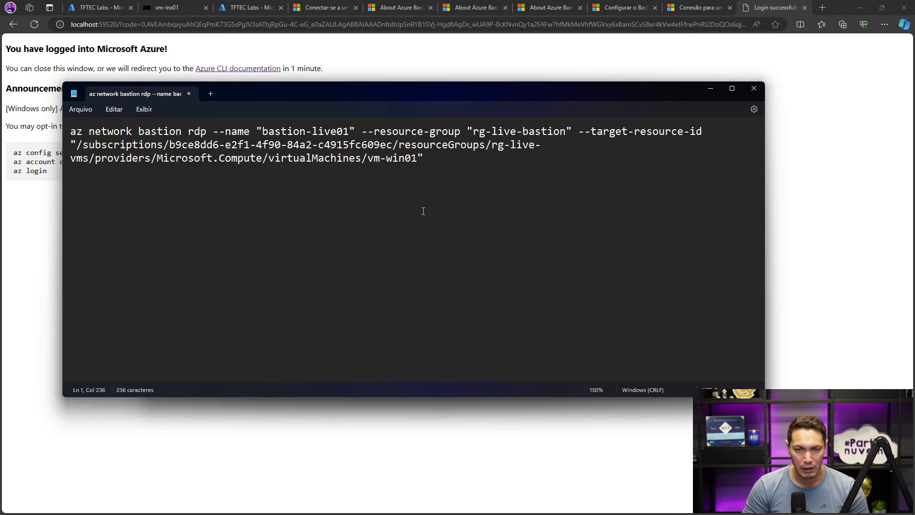
drag(429, 162, 64, 133)
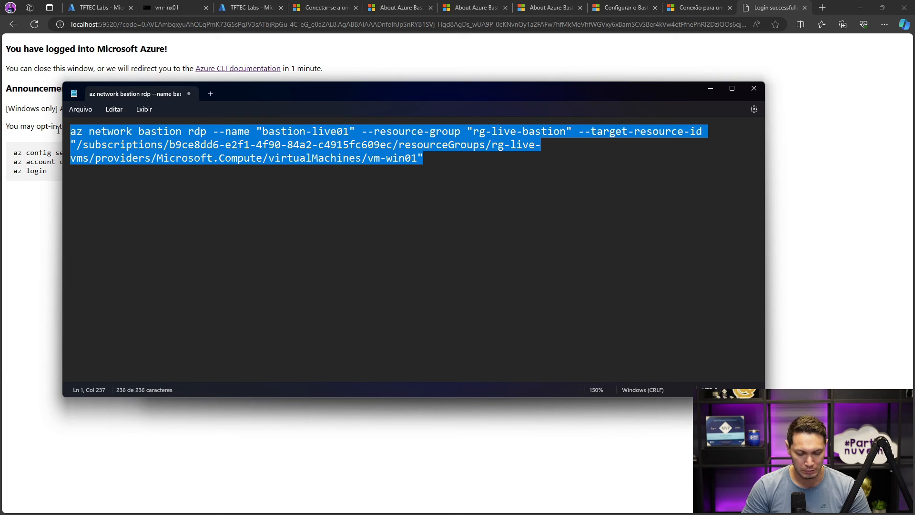
click(375, 60)
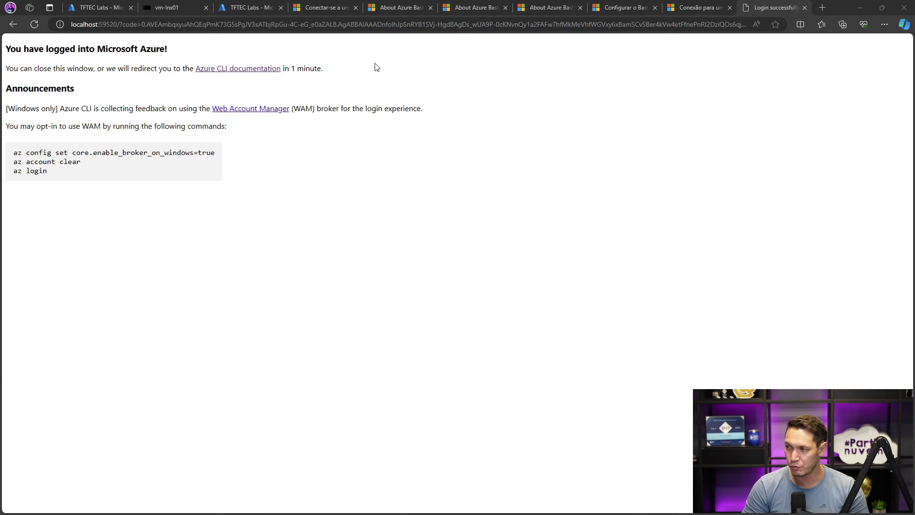
key(alt+Tab)
key(alt+Tab)
key(ctrl+v)
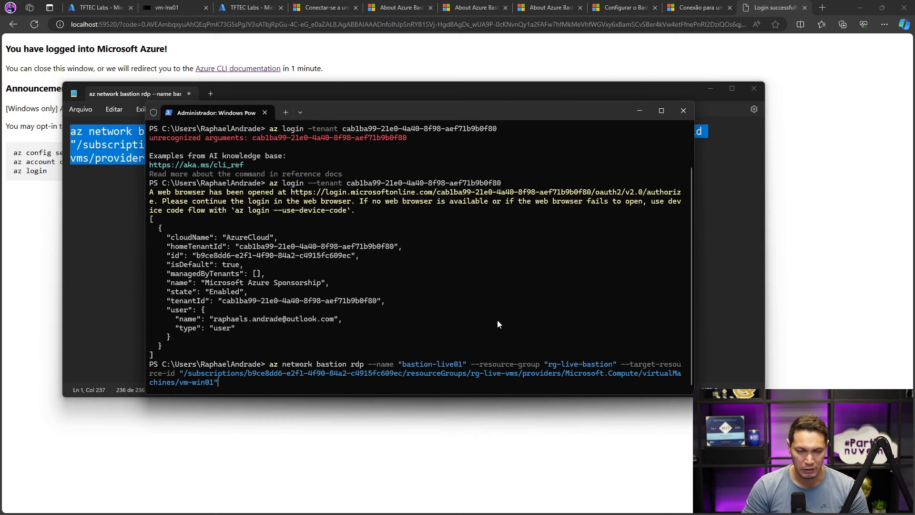
key(Return)
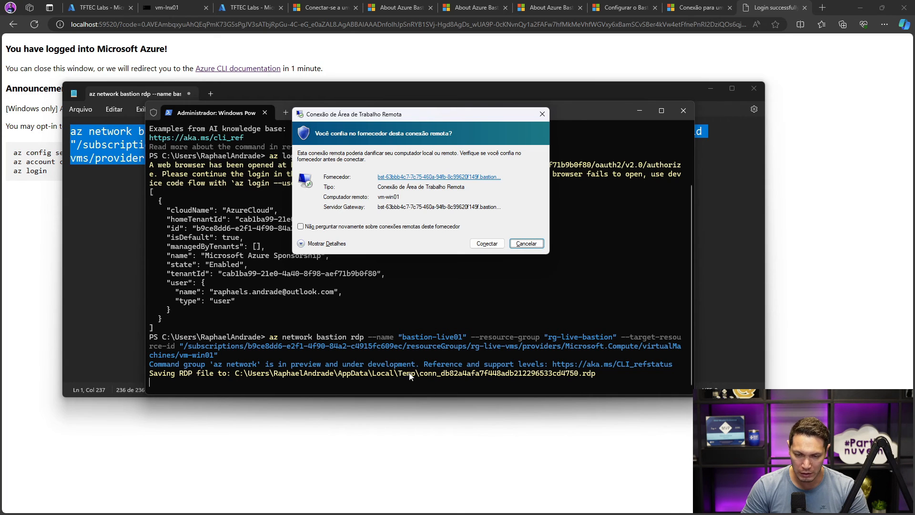
click(301, 243)
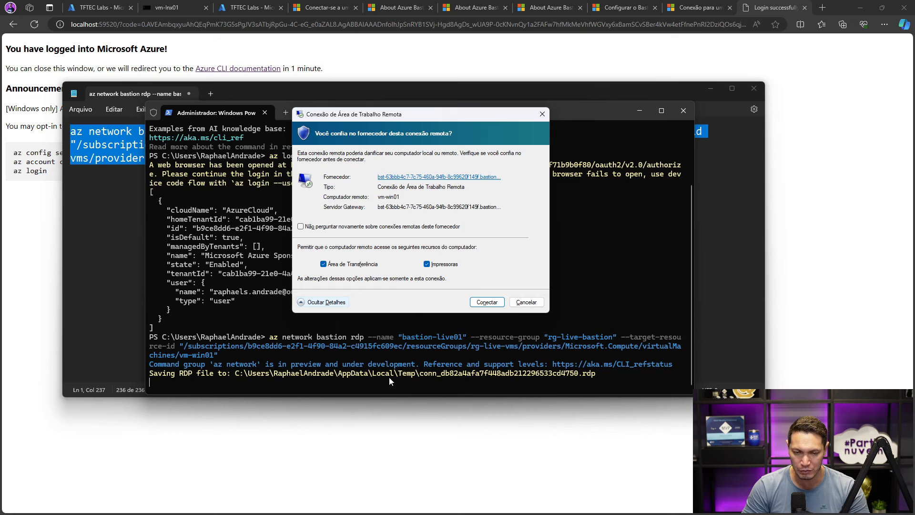
- Copy the AppData\Local\Temp folder path of the saved RDP file from the PowerShell output and open that folder in File Explorer
click(347, 356)
drag(237, 377, 419, 376)
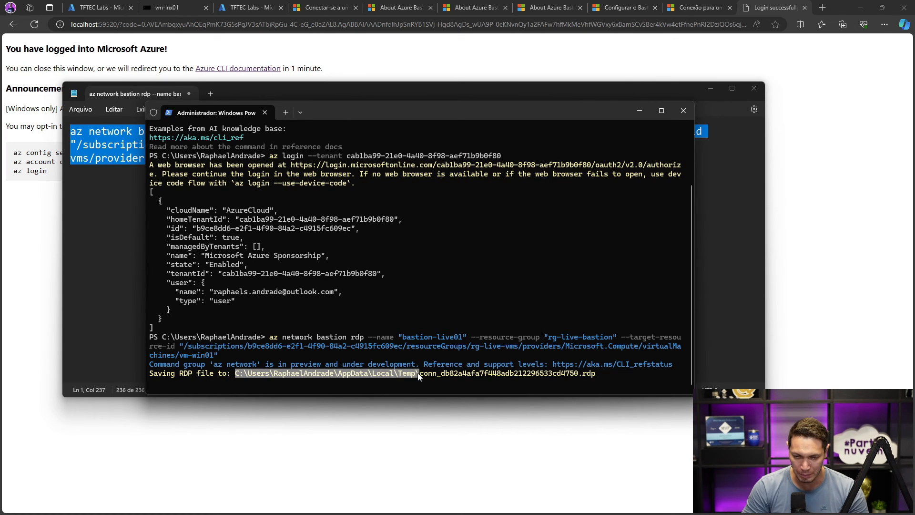
right_click(405, 372)
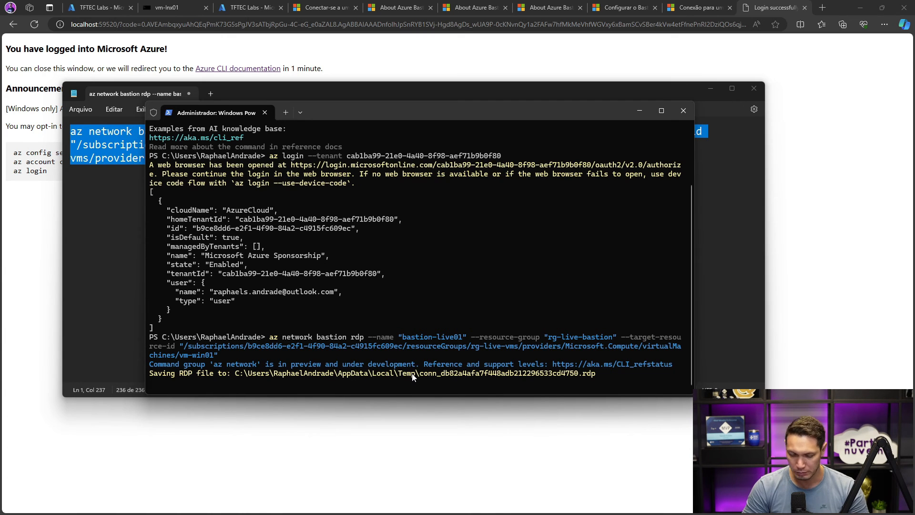
key(Return)
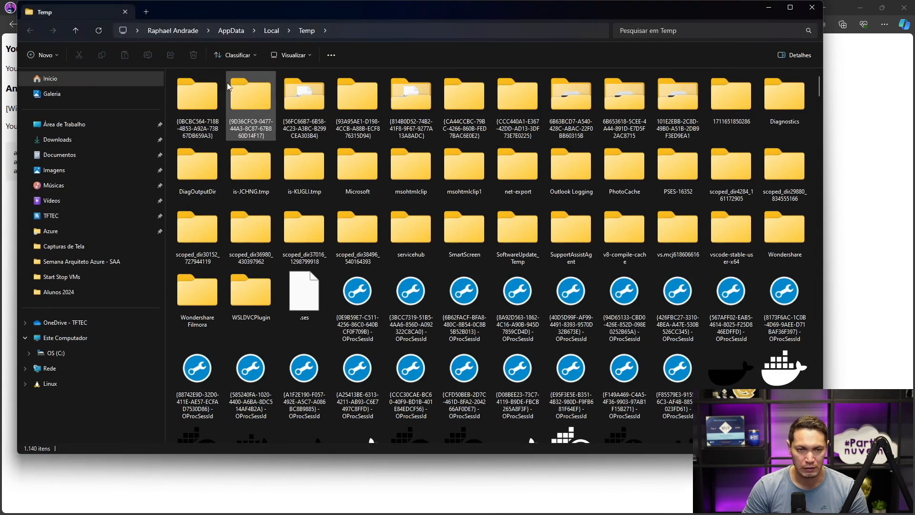
- Show the Temp folder in details view, sort it by date with the newest items first, and widen the name column
click(309, 53)
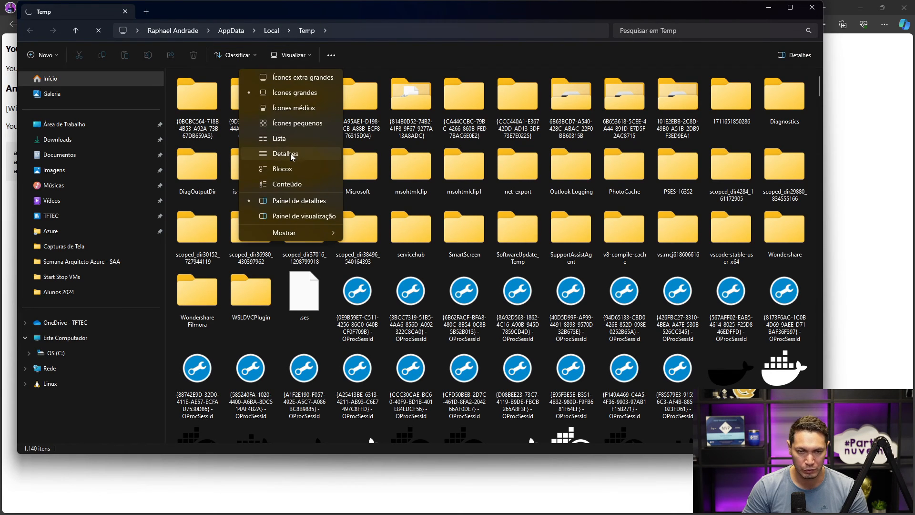
click(291, 153)
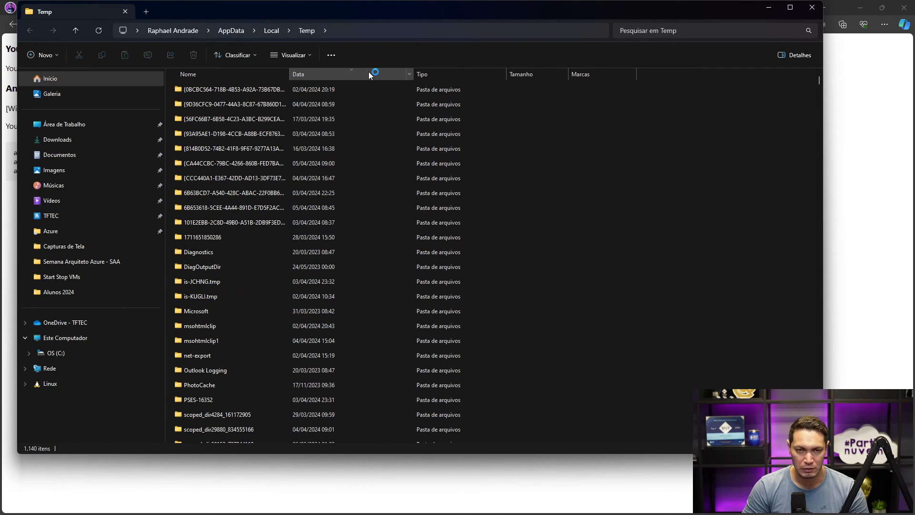
click(359, 76)
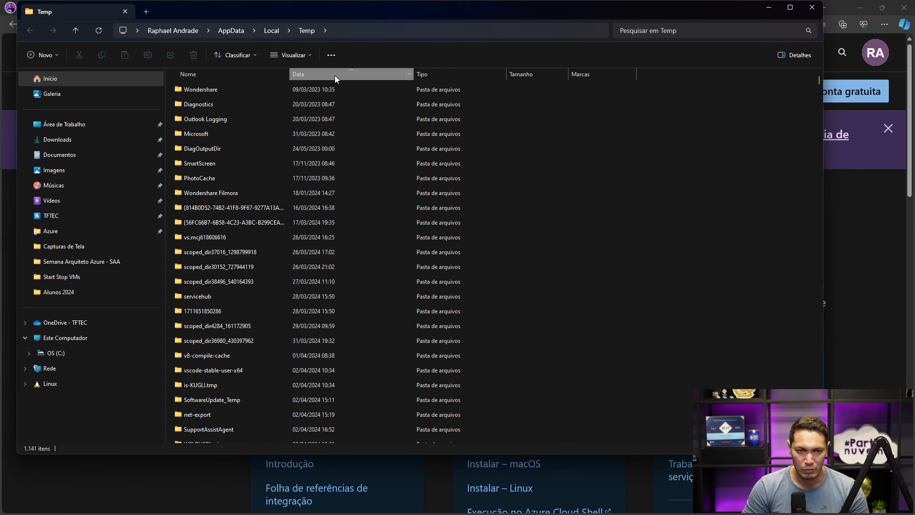
click(335, 75)
drag(288, 75, 290, 75)
drag(352, 11, 914, 14)
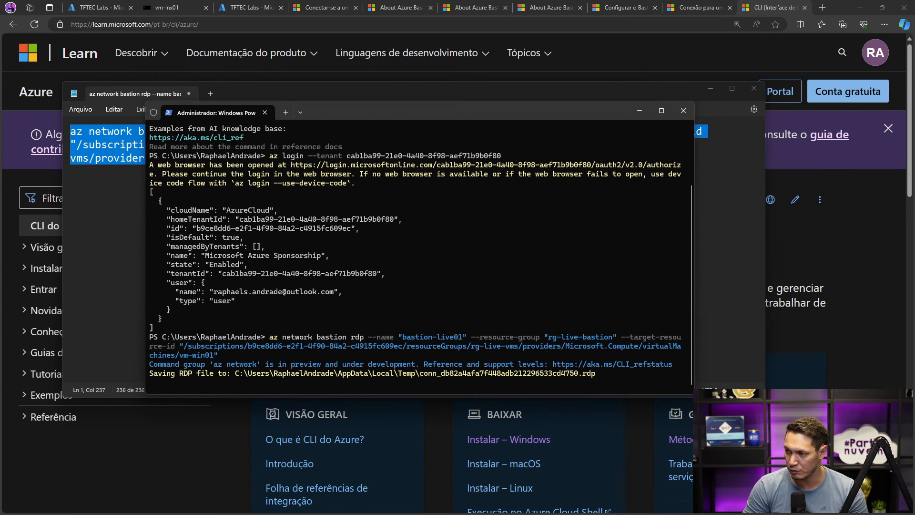
drag(914, 38, 330, 35)
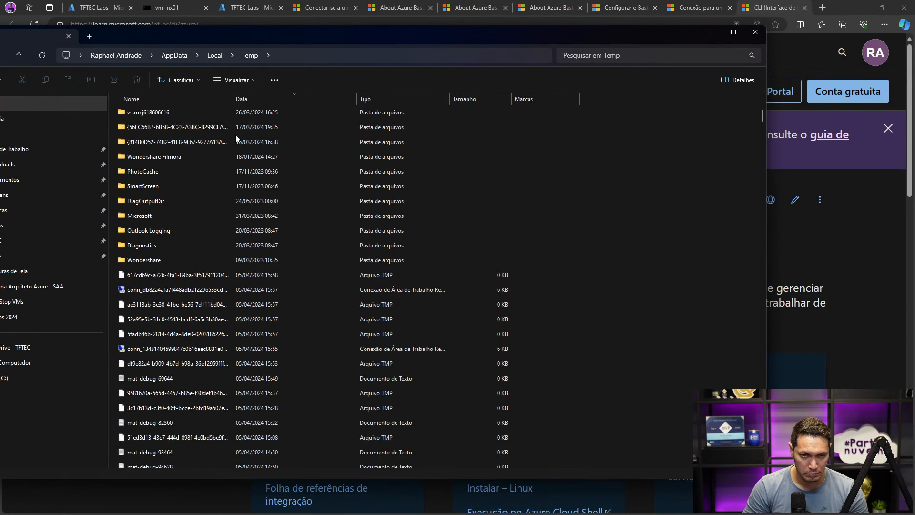
drag(231, 98, 365, 98)
- Open the saved RDP file conn_db82a4afa7f448adb212296533cd4750 and accept the prompt to connect to vm-win01
click(204, 292)
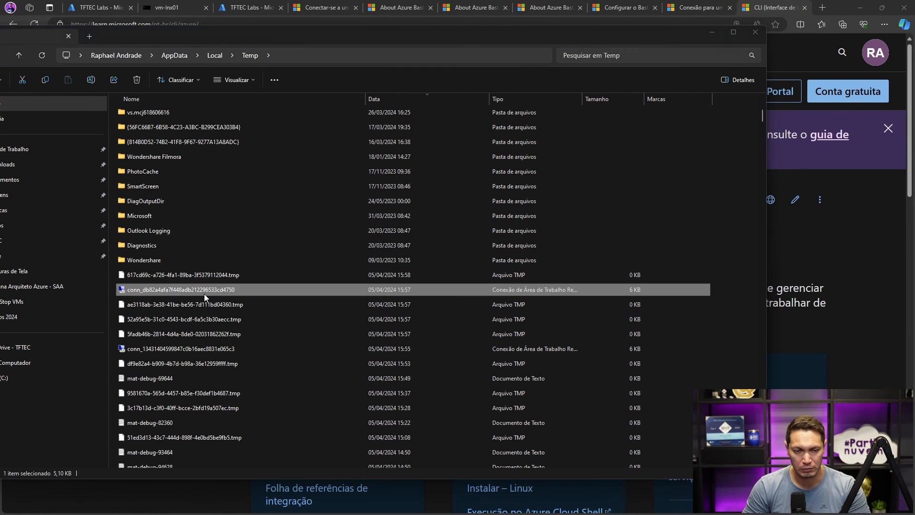
drag(914, 149, 433, 115)
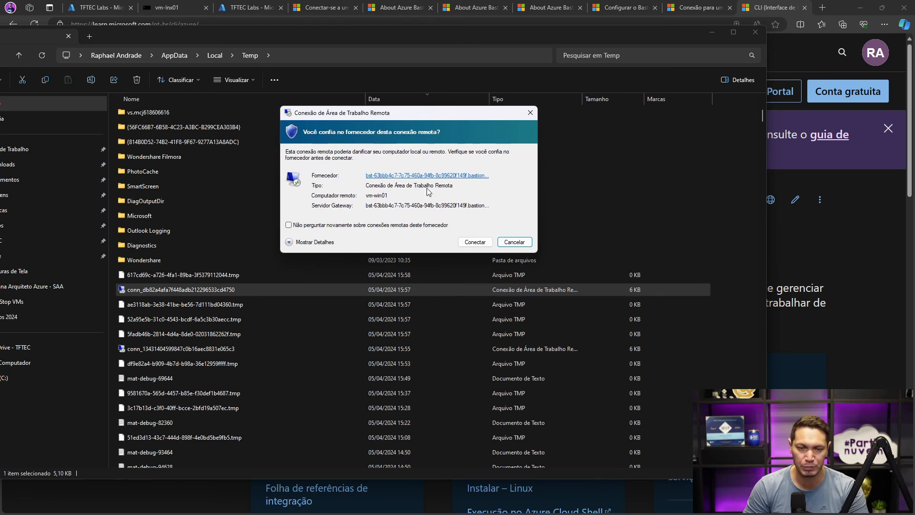
click(477, 242)
- Choose a different account for vm-win01, enter the VM administrator's username and password, and submit the credentials
drag(914, 190, 350, 184)
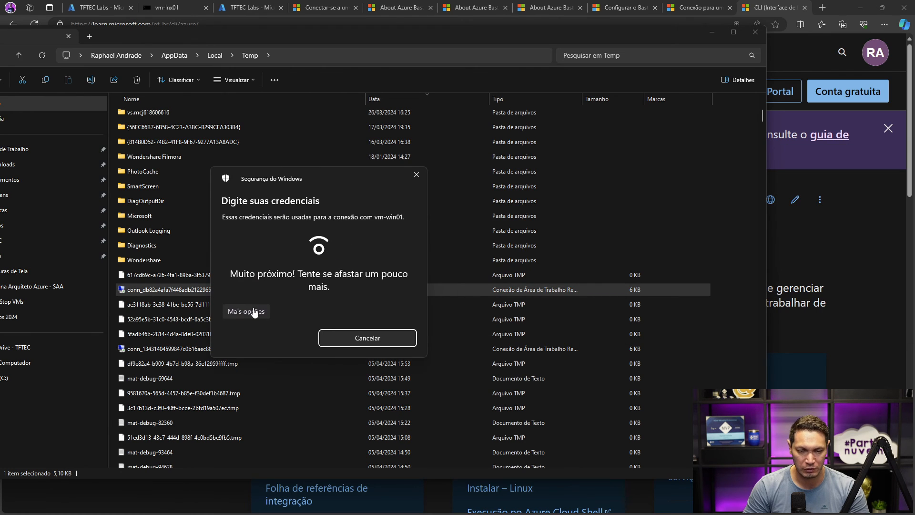
click(254, 312)
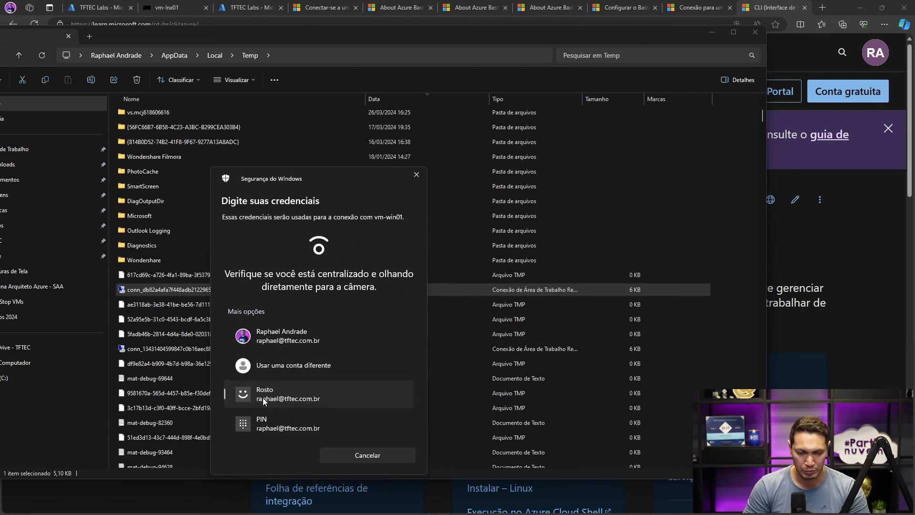
click(265, 362)
text(admin.rapha)
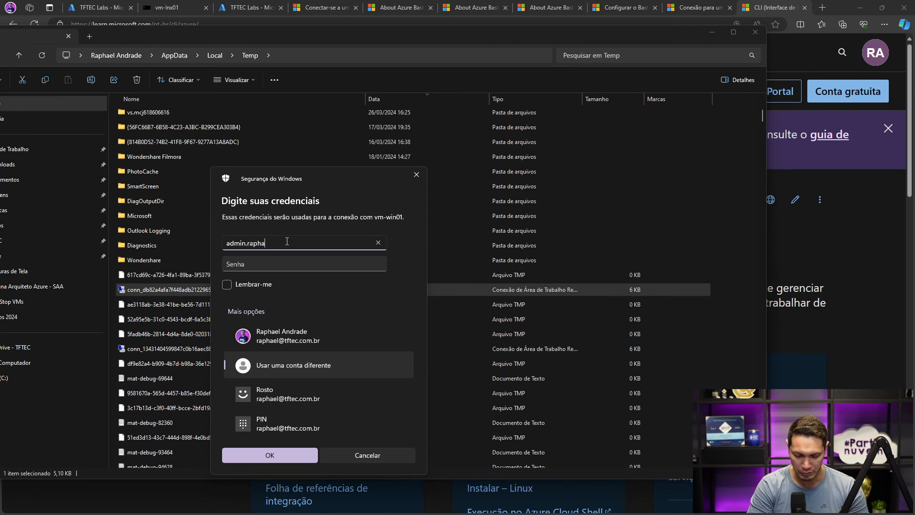
text(el)
key(Tab)
text(••)
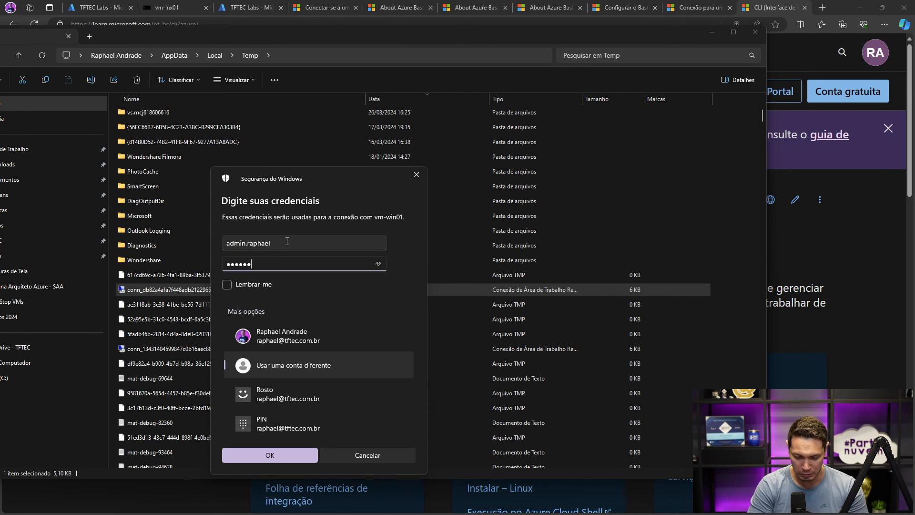
text(••••••••••••••)
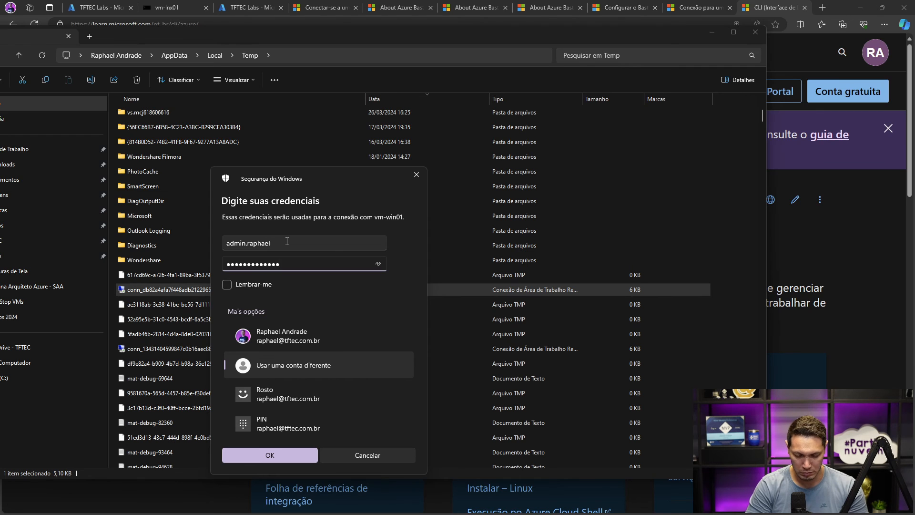
key(Return)
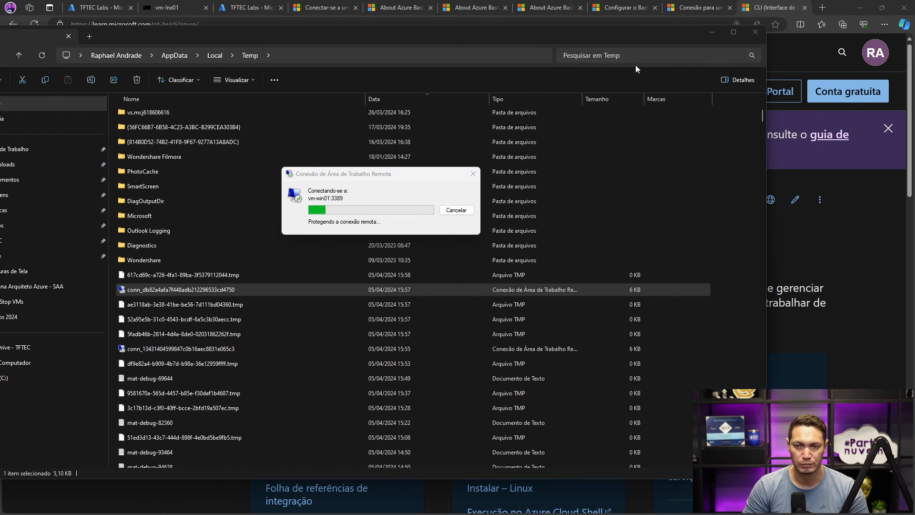
- Minimize File Explorer, accept the certificate warning for vm-win01, and bring the remote desktop window into view maximized
click(707, 30)
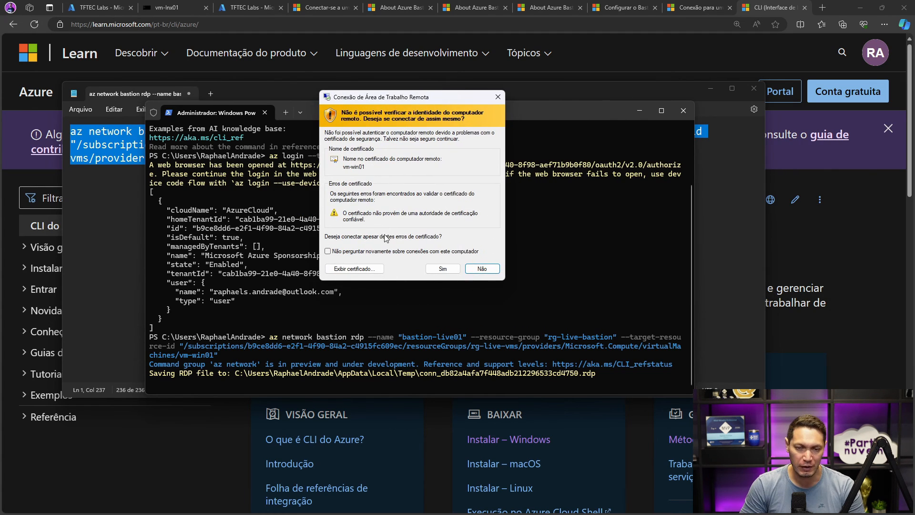
click(443, 270)
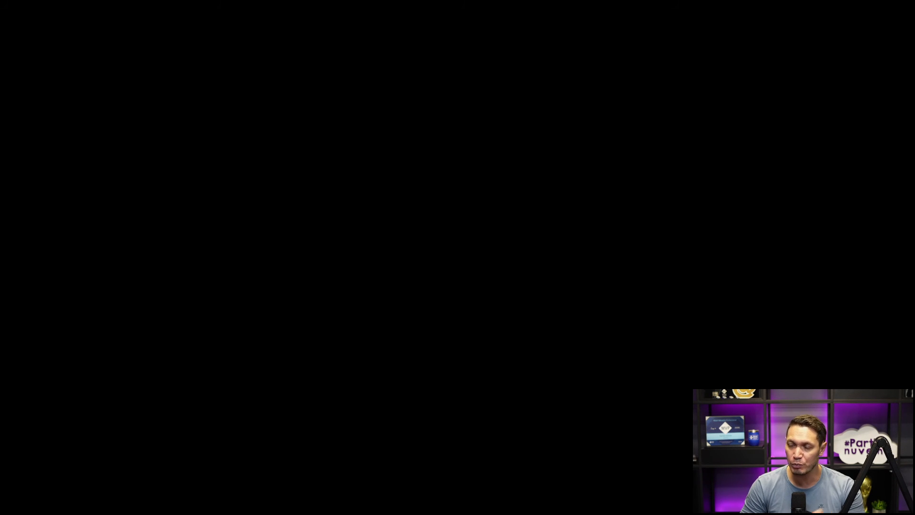
drag(914, 88, 432, 54)
double_click(377, 103)
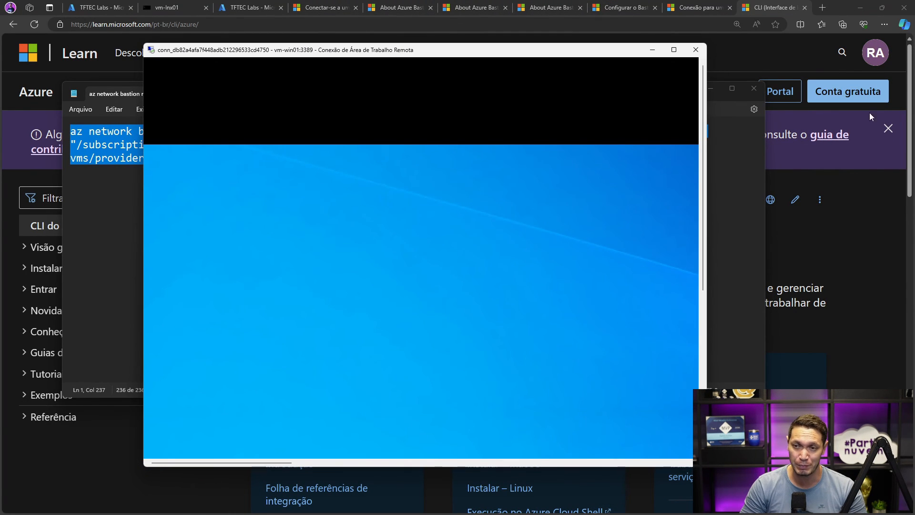
click(675, 51)
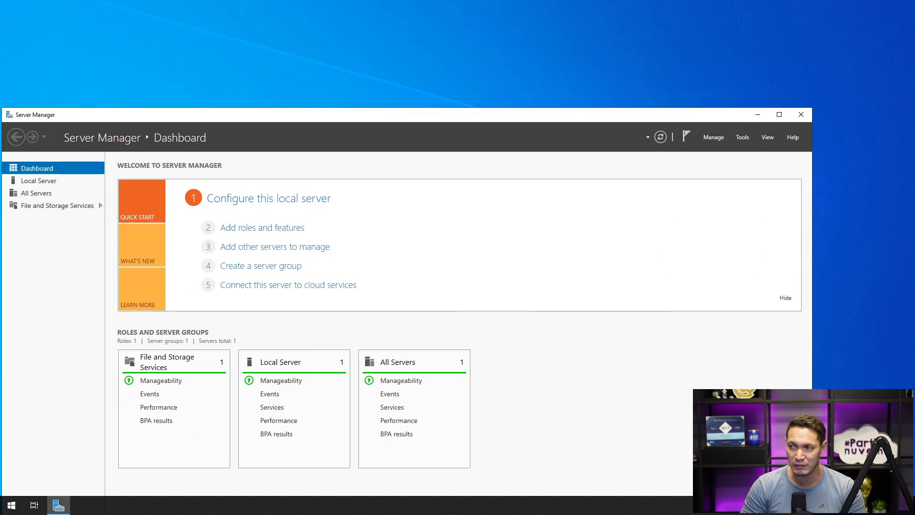
- Move the Server Manager window inside the remote desktop and take the session out of full screen
drag(675, 117, 758, 55)
mouse_move(610, 1)
click(550, 6)
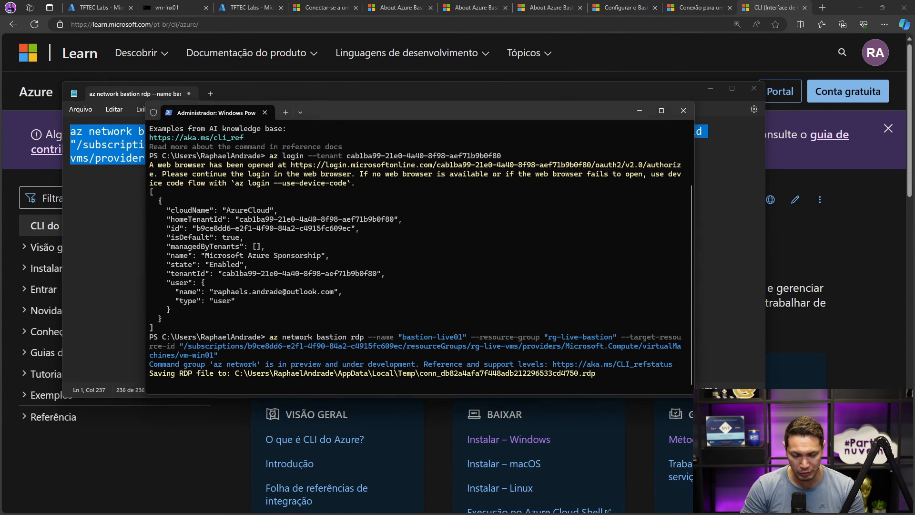
- Return to the Temp folder and check the properties of the saved RDP file
key(alt+Tab)
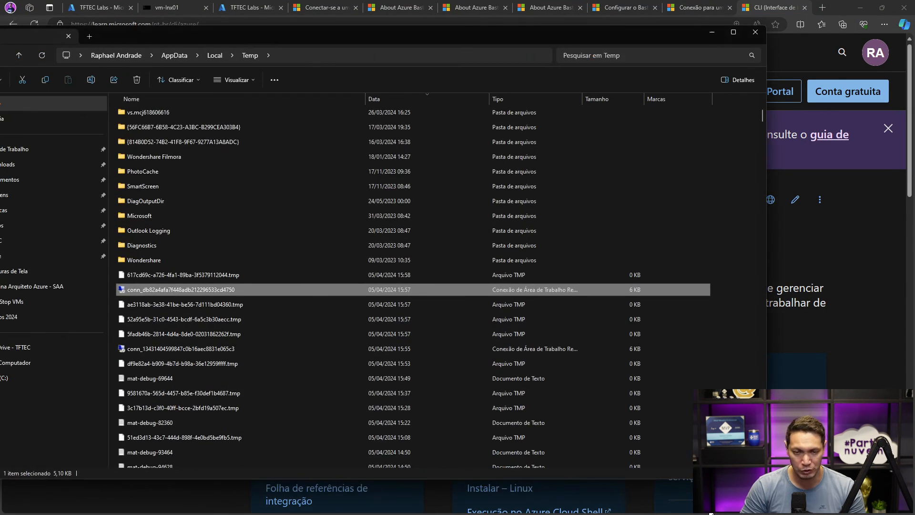
right_click(167, 288)
click(207, 416)
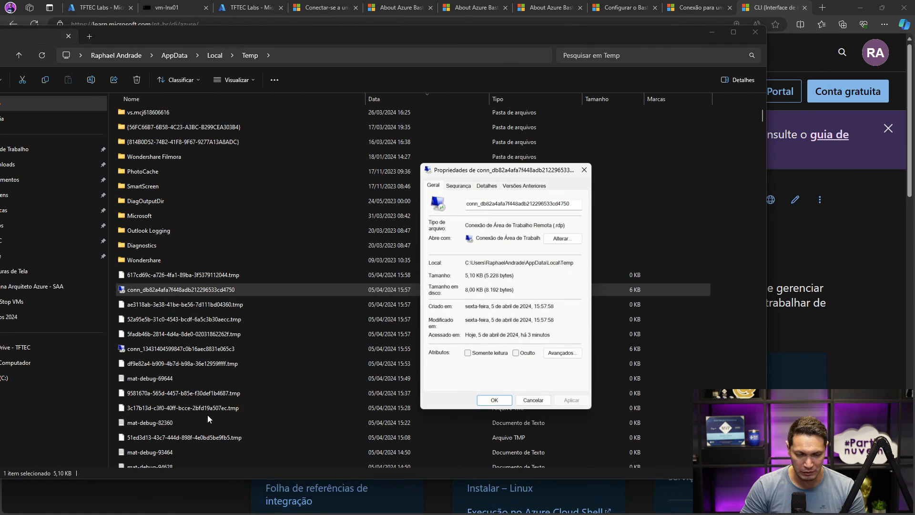
click(583, 171)
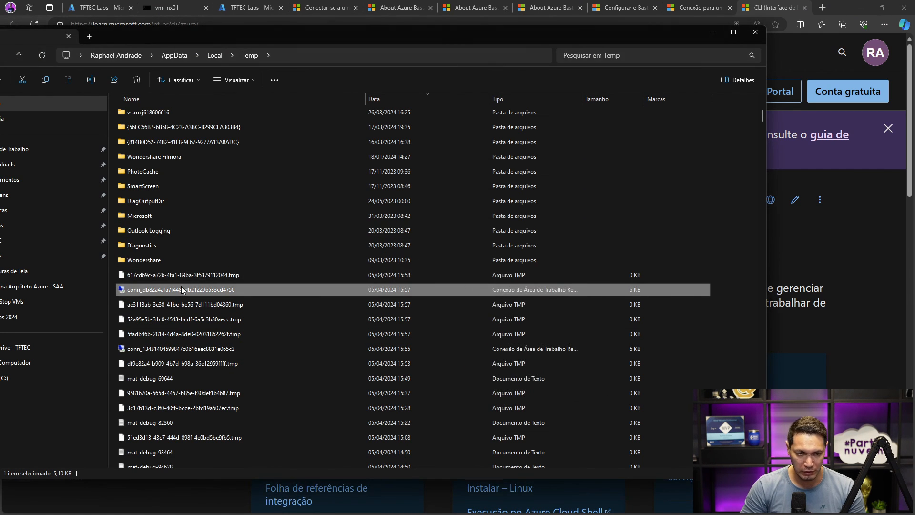
right_click(181, 286)
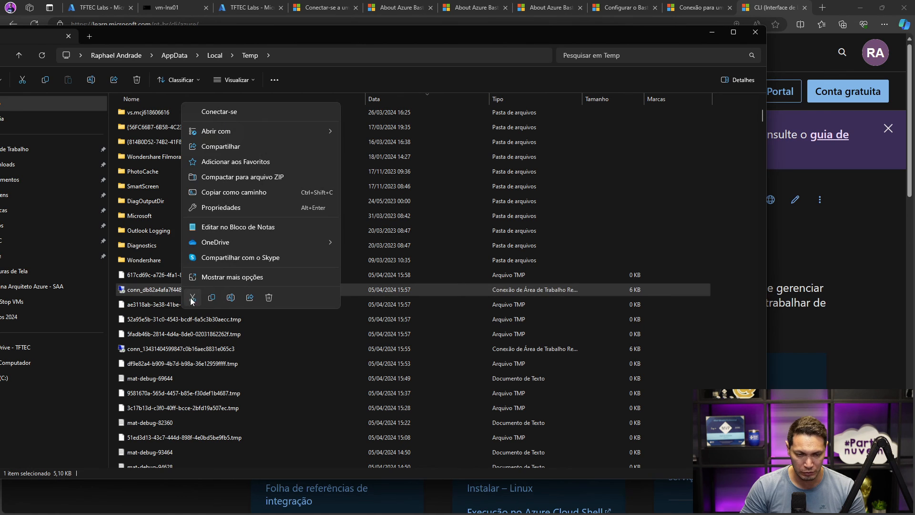
click(225, 280)
click(215, 499)
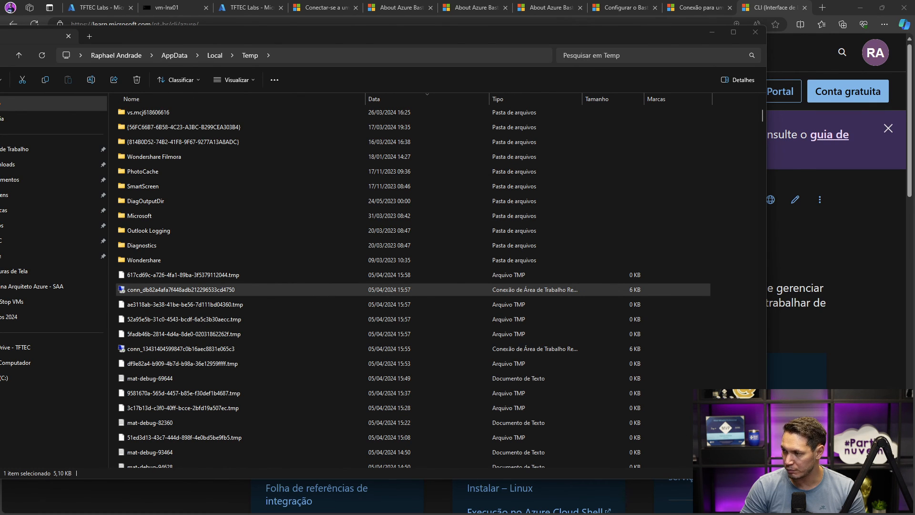
- Open the RDP file for editing and set its display options so the session does not use all monitors
right_click(185, 275)
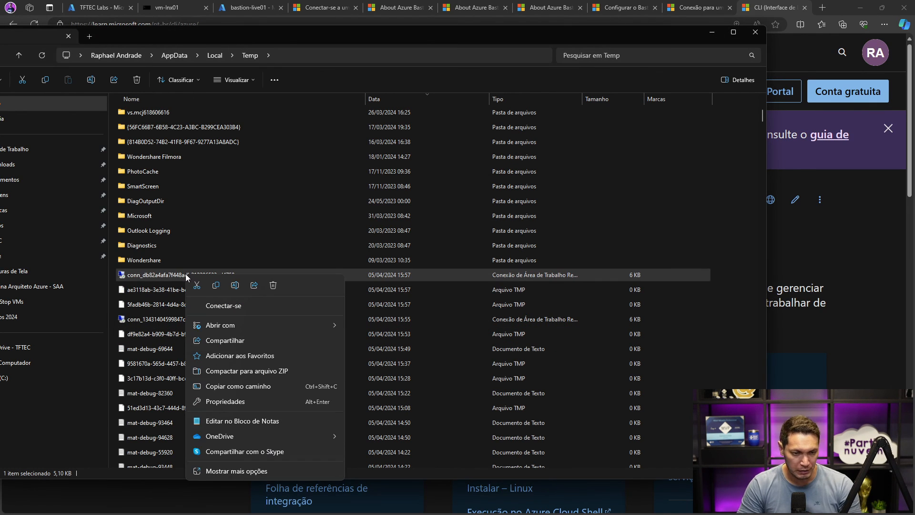
click(224, 473)
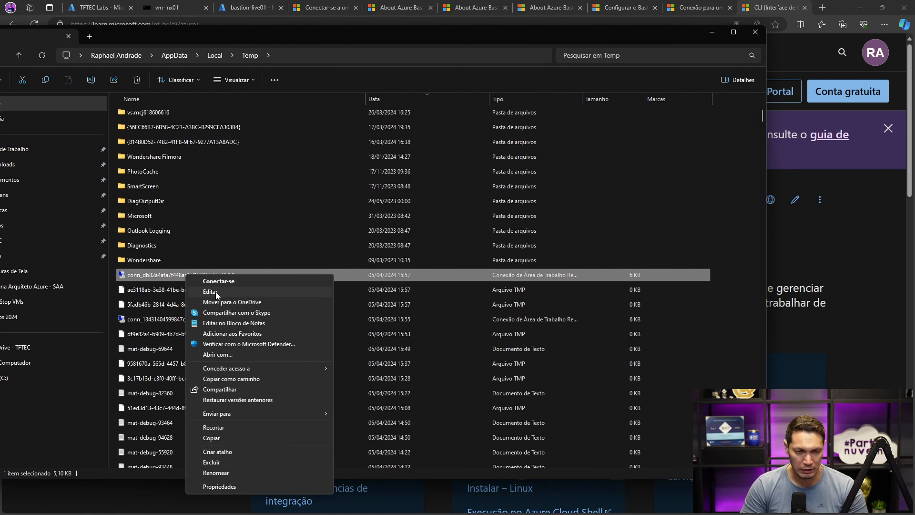
click(216, 292)
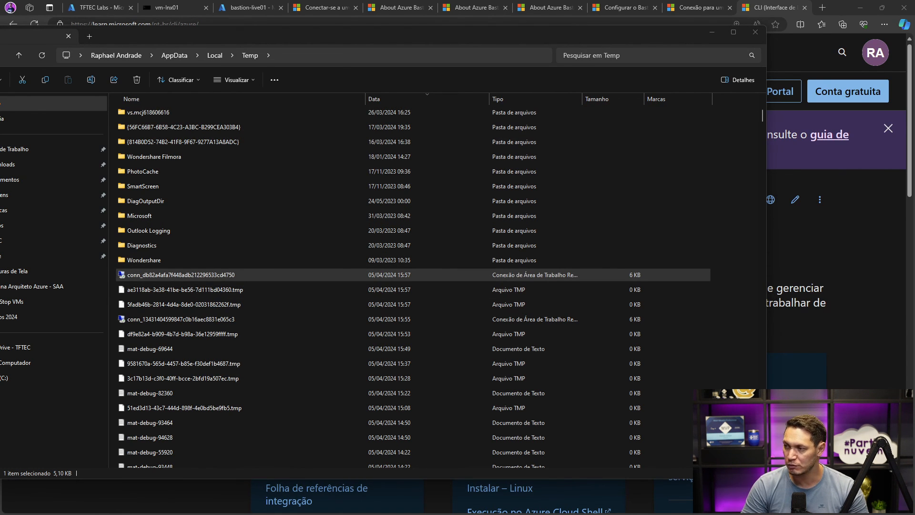
drag(326, 111, 291, 108)
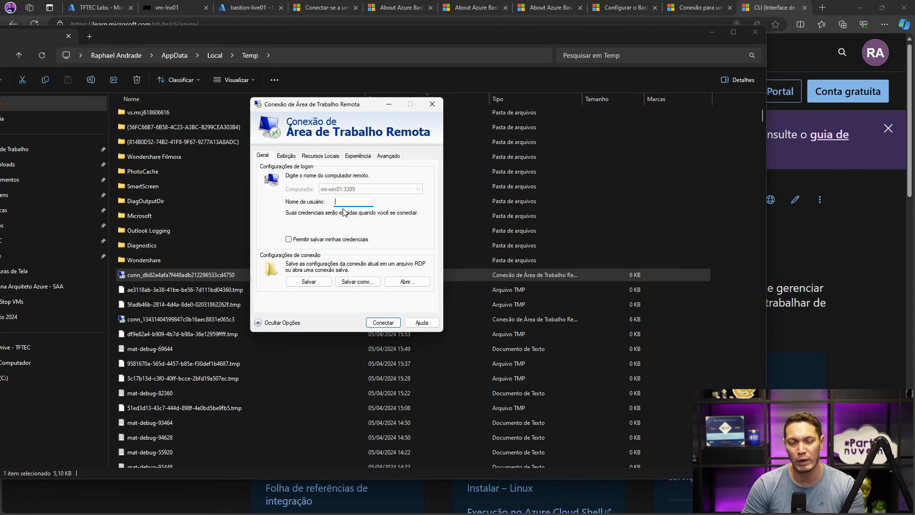
click(281, 158)
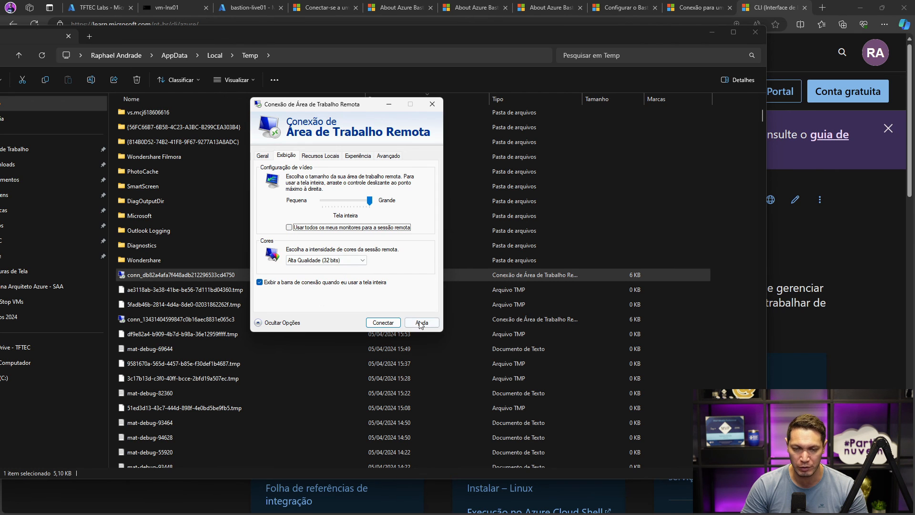
- Connect to vm-win01 from the edited RDP settings and try signing in with the account password
click(382, 323)
click(411, 277)
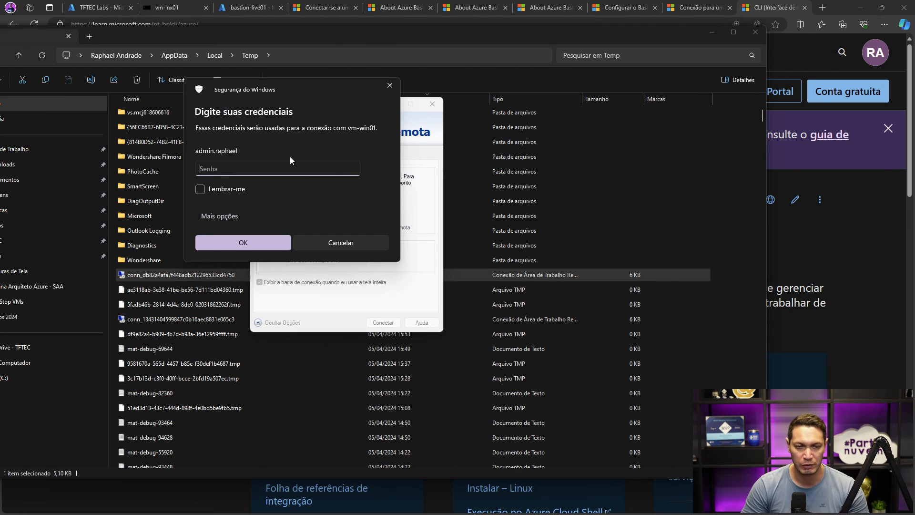
text(****)
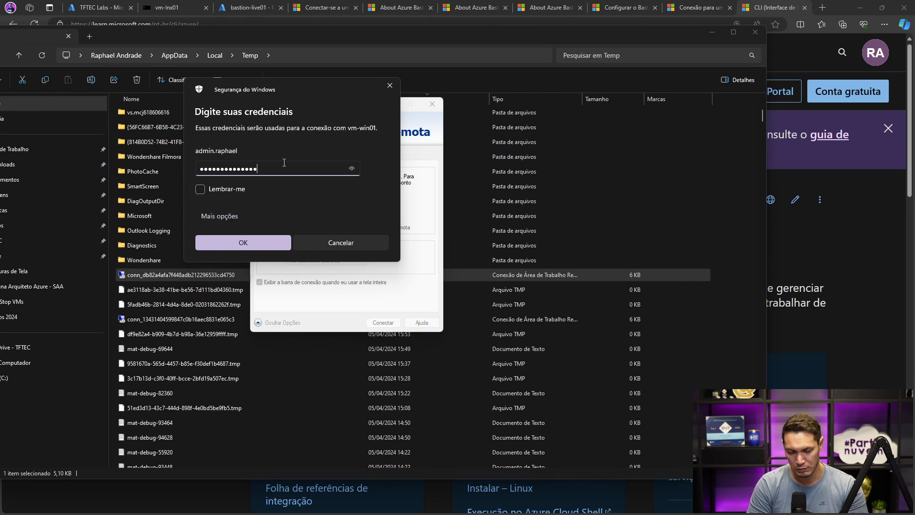
key(BackSpace)
key(BackSpace)
key(BackSpace)
key(BackSpace)
key(BackSpace)
key(BackSpace)
key(BackSpace)
key(BackSpace)
key(BackSpace)
key(BackSpace)
key(BackSpace)
key(BackSpace)
key(BackSpace)
text(***)
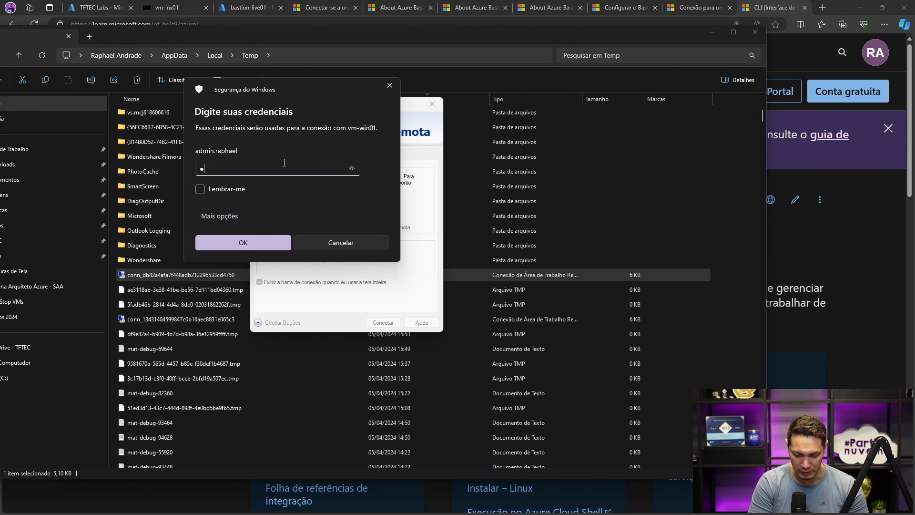
text(********)
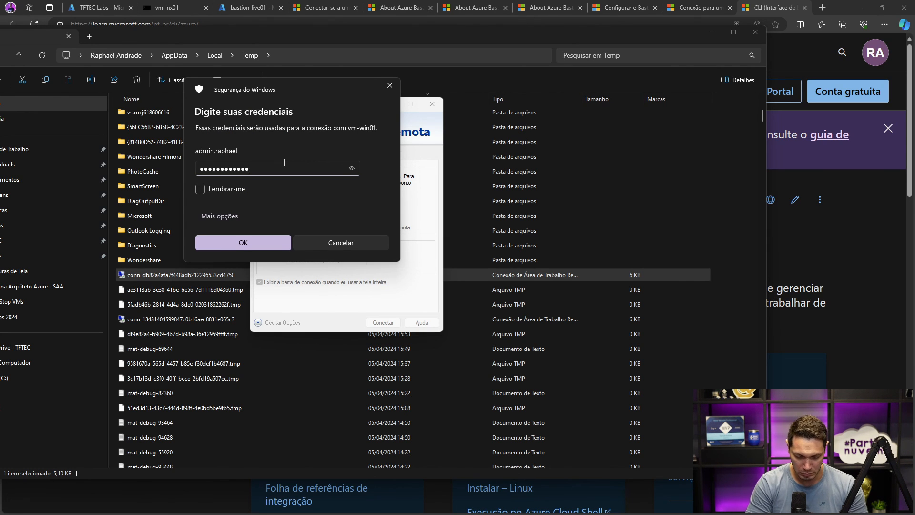
text(****)
key(Return)
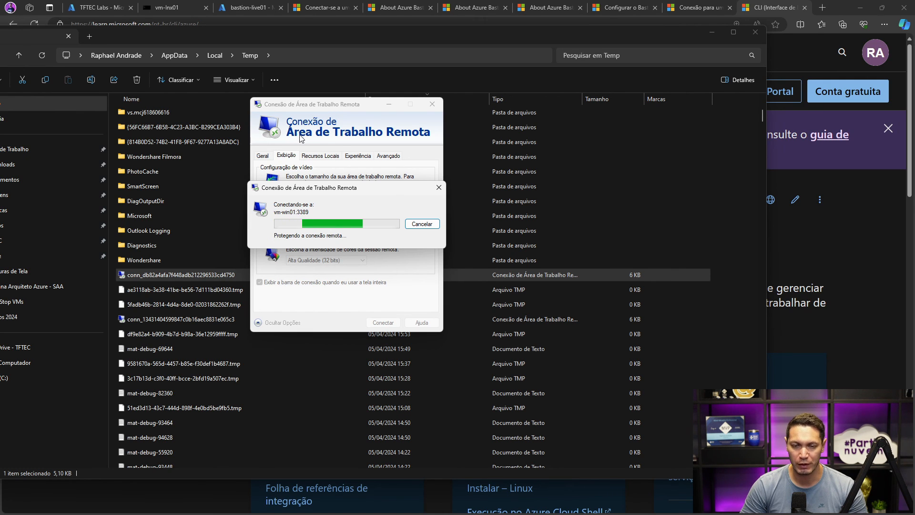
- Re-enter the account password for vm-win01, reveal it to check the entry, and submit it
text(**************)
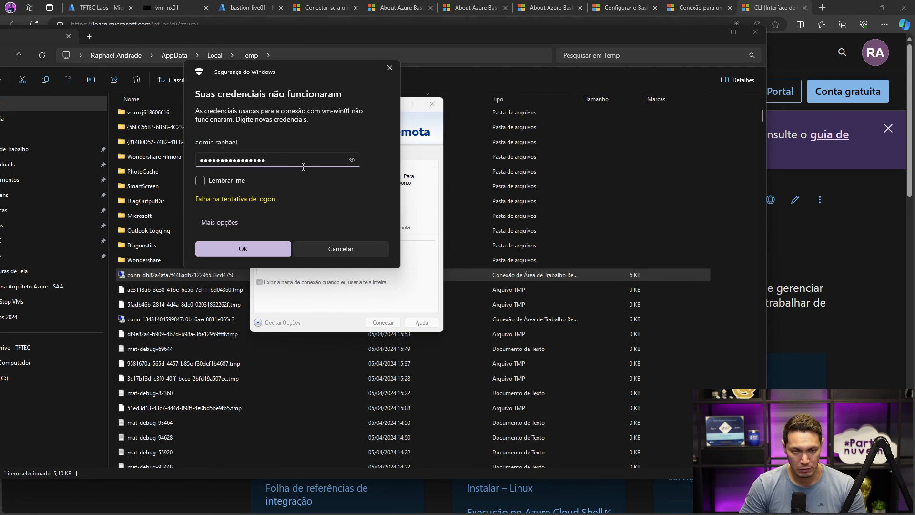
click(352, 161)
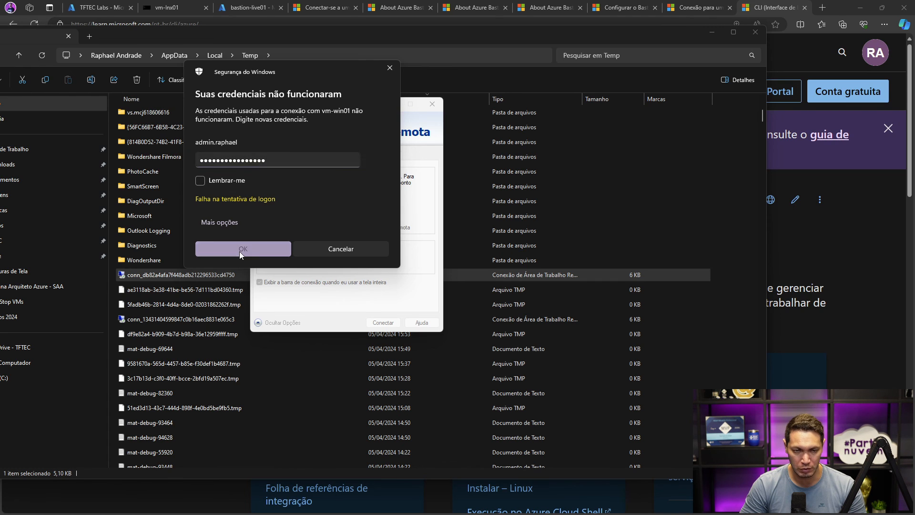
click(239, 251)
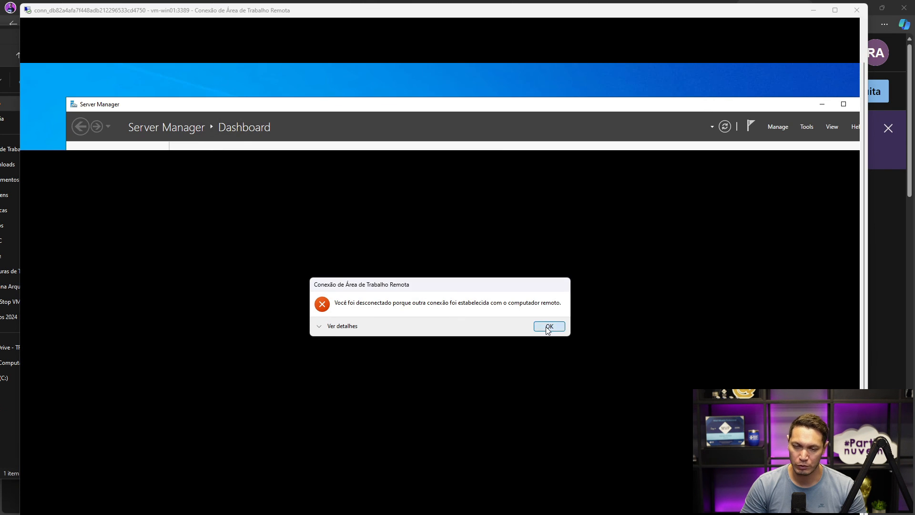
- Dismiss the old session's disconnection message and maximize the new vm-win01 remote desktop window
click(549, 327)
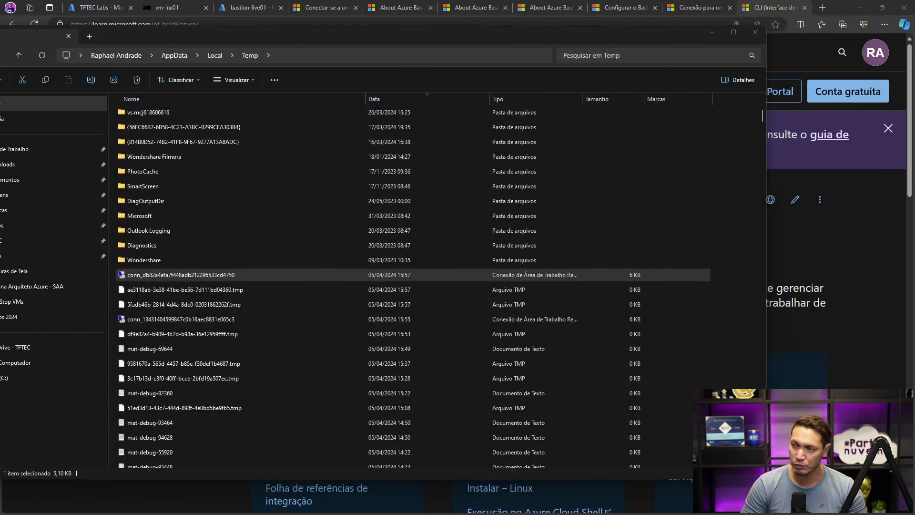
drag(316, 89, 285, 82)
double_click(285, 82)
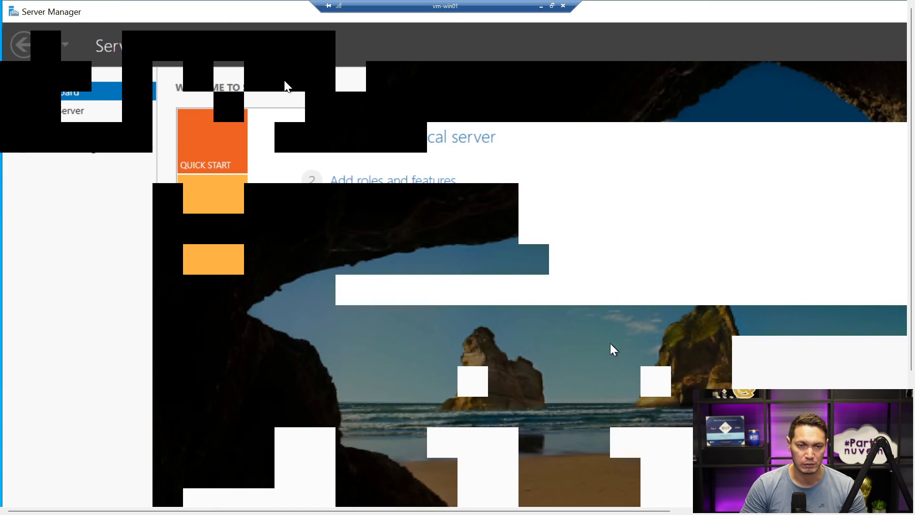